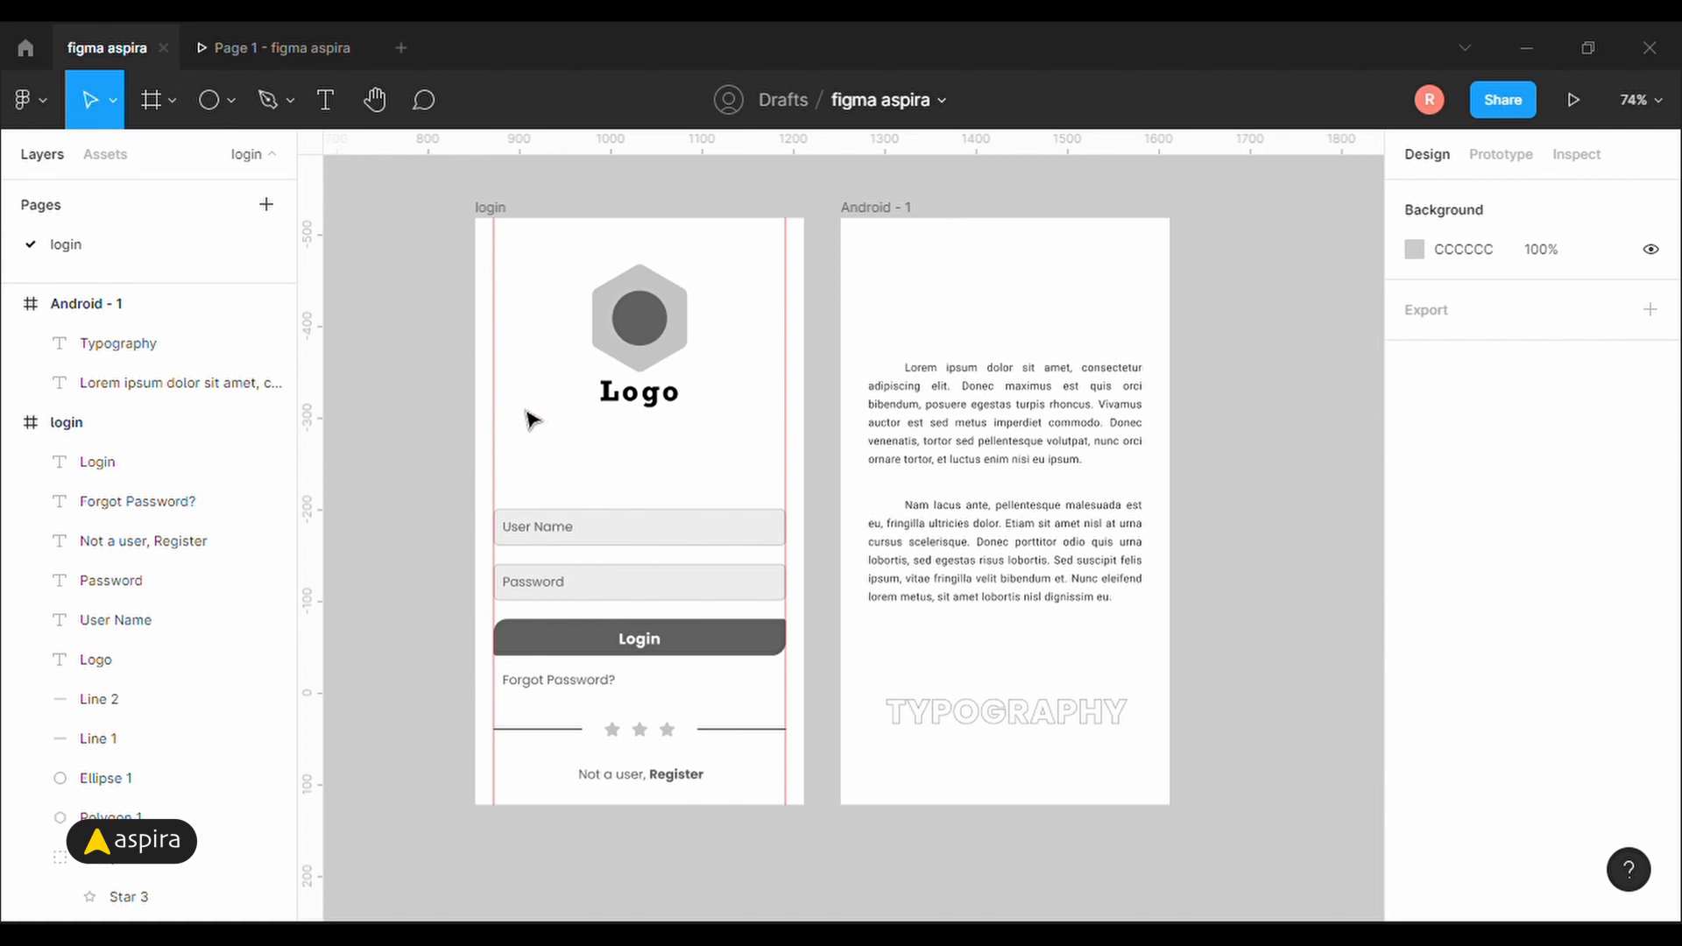
Change the login frame's fill to dark grey 656565.
{"action": "left_click", "coordinate": [516, 225]}
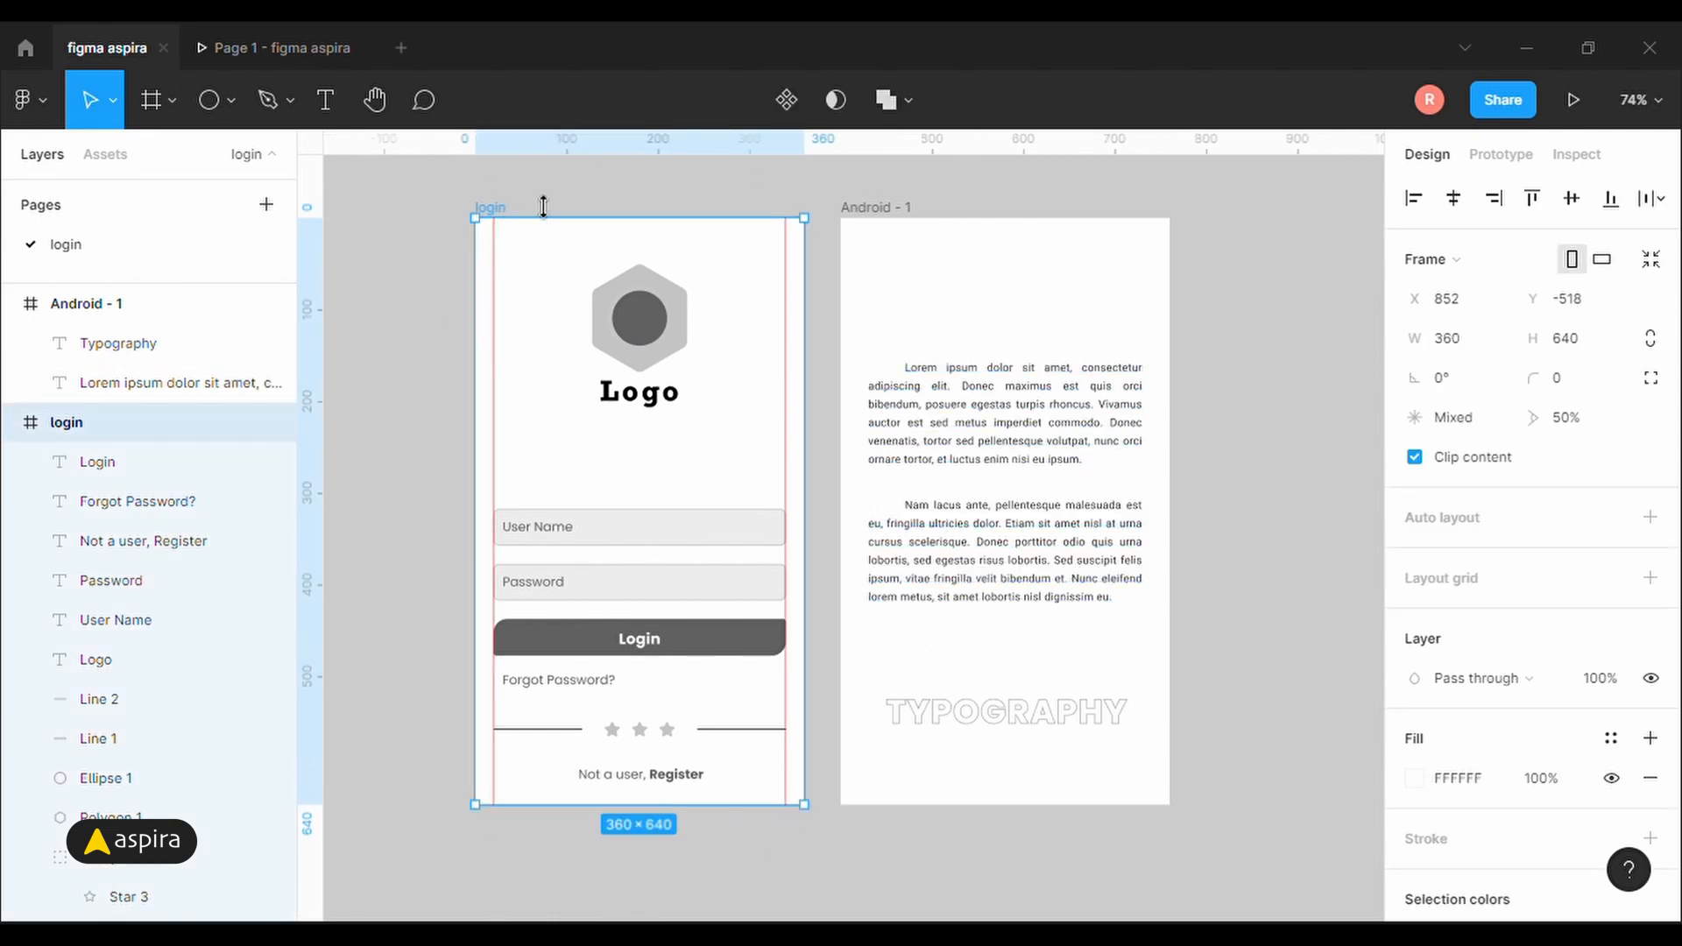
{"action": "scroll", "coordinate": [1500, 659], "scroll_direction": "down", "scroll_amount": 4}
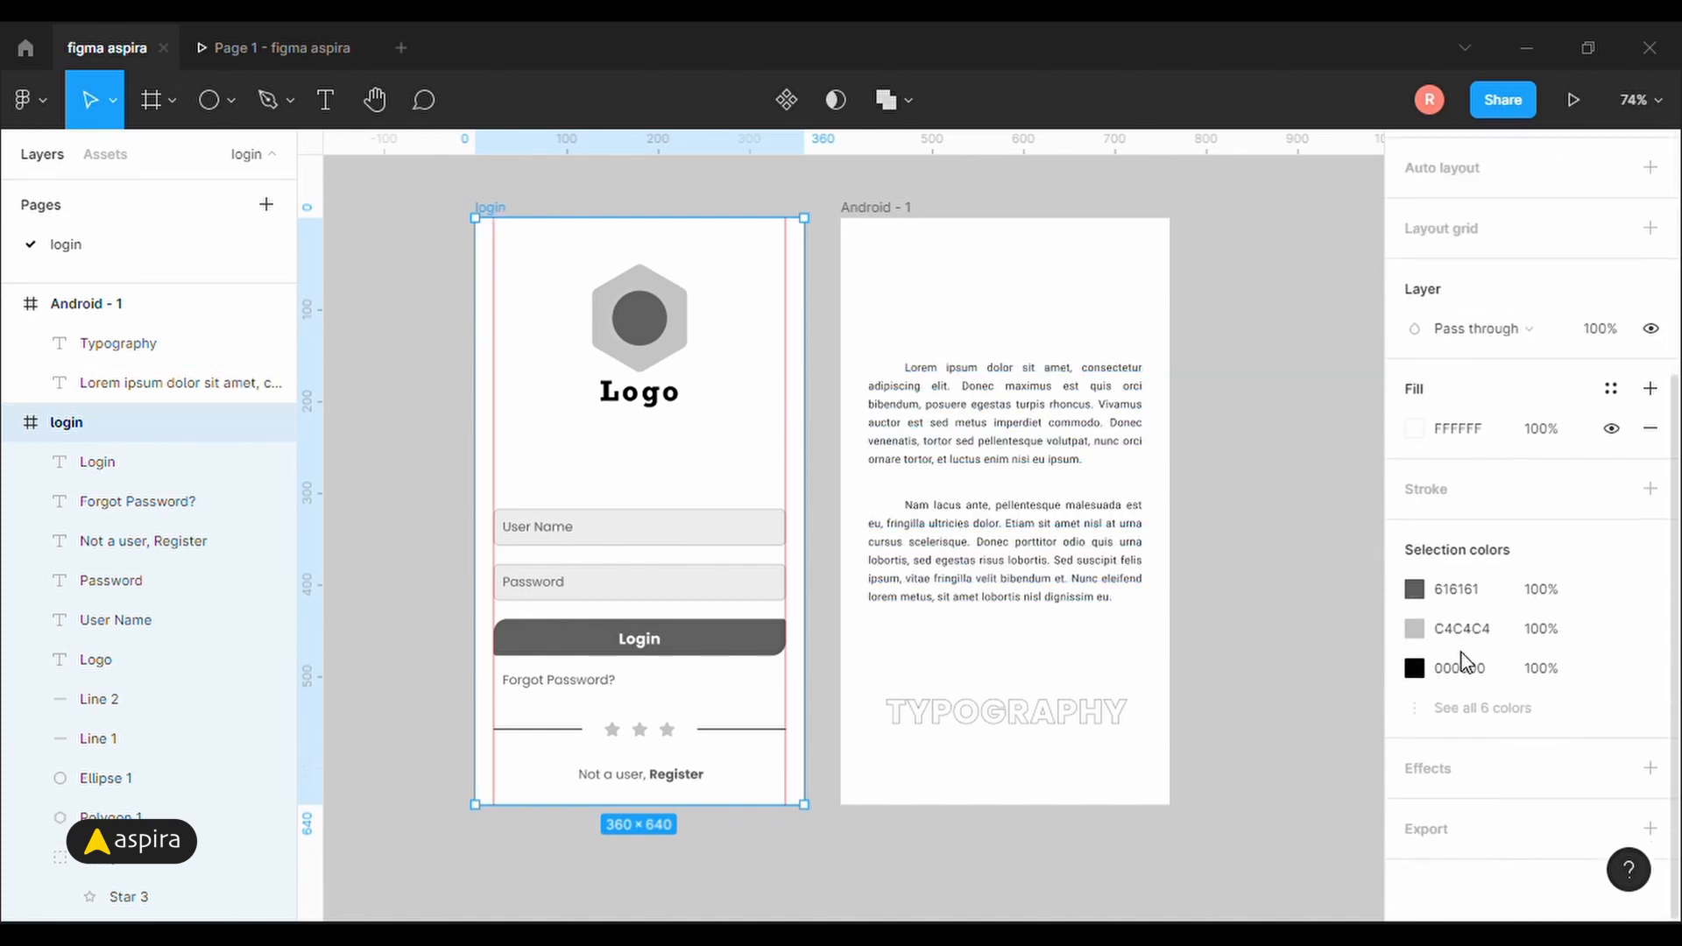
{"action": "left_click", "coordinate": [1414, 428]}
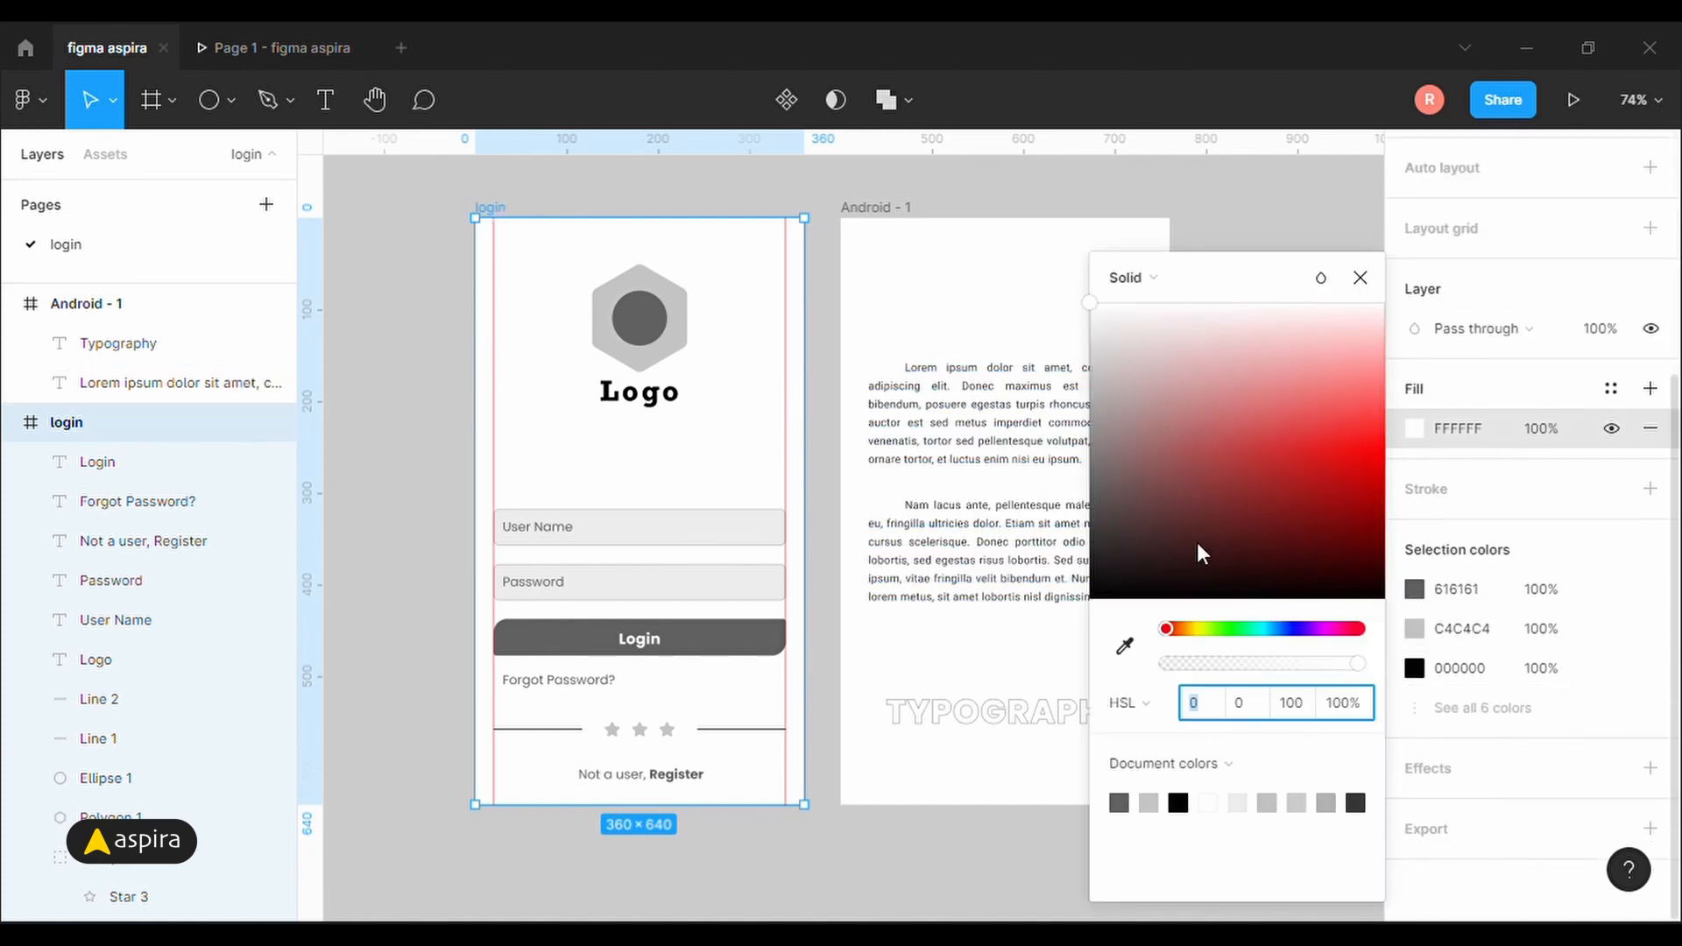
{"action": "left_click_drag", "start_coordinate": [1197, 544], "coordinate": [1091, 489]}
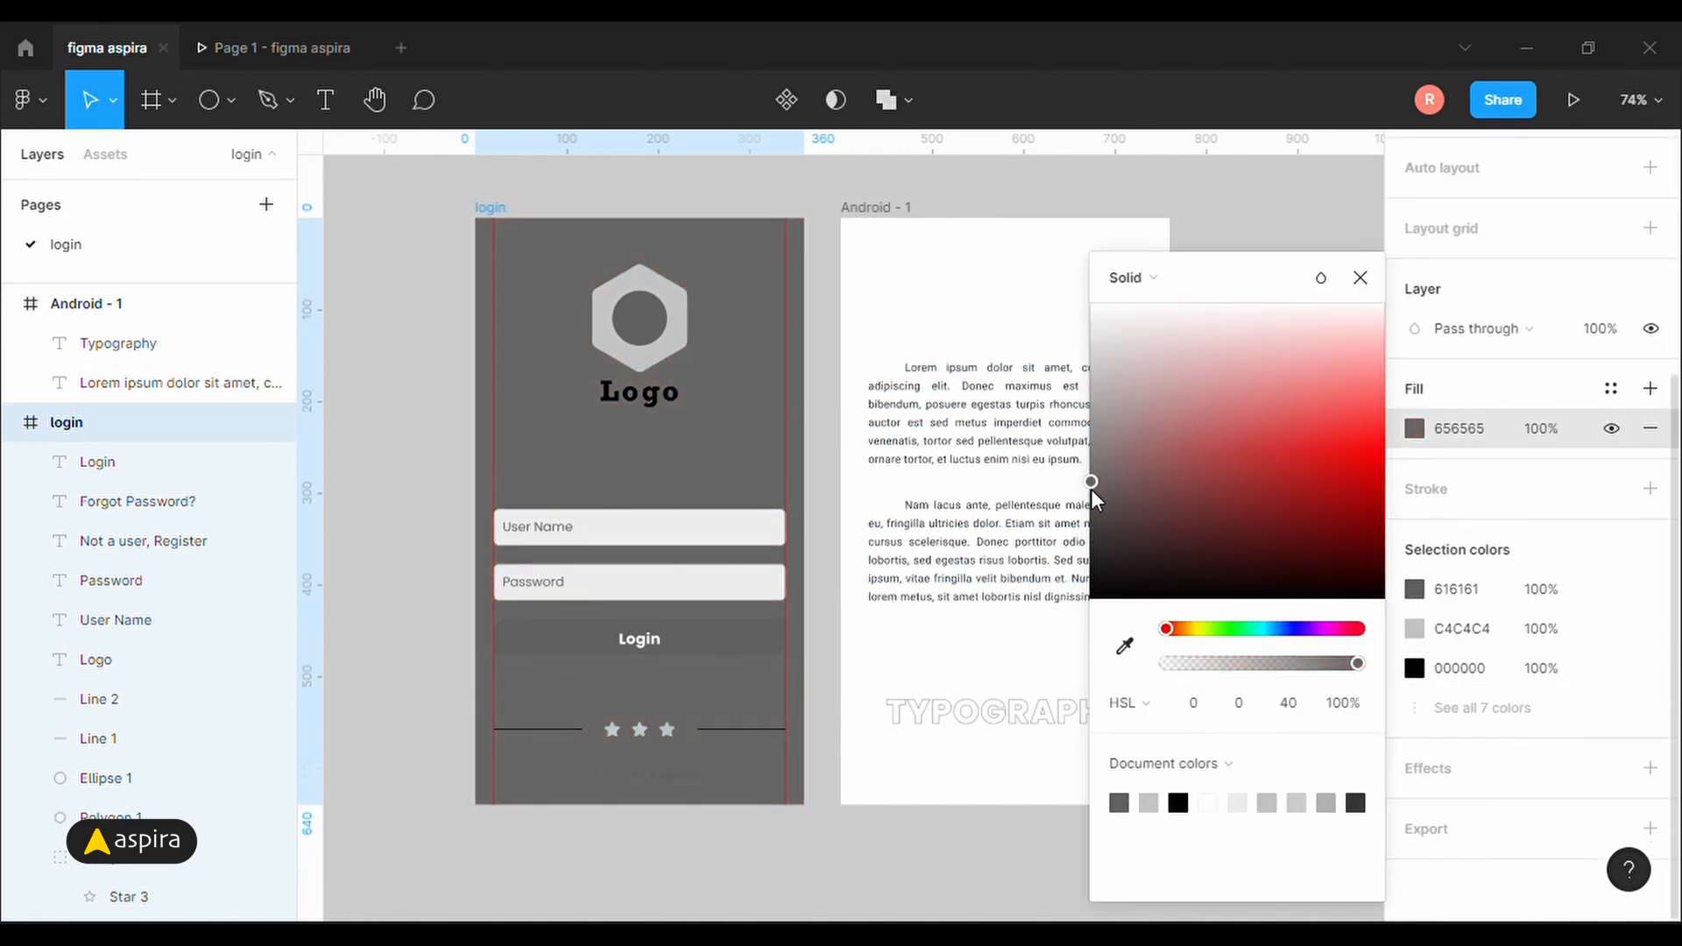
{"action": "left_click", "coordinate": [1360, 279]}
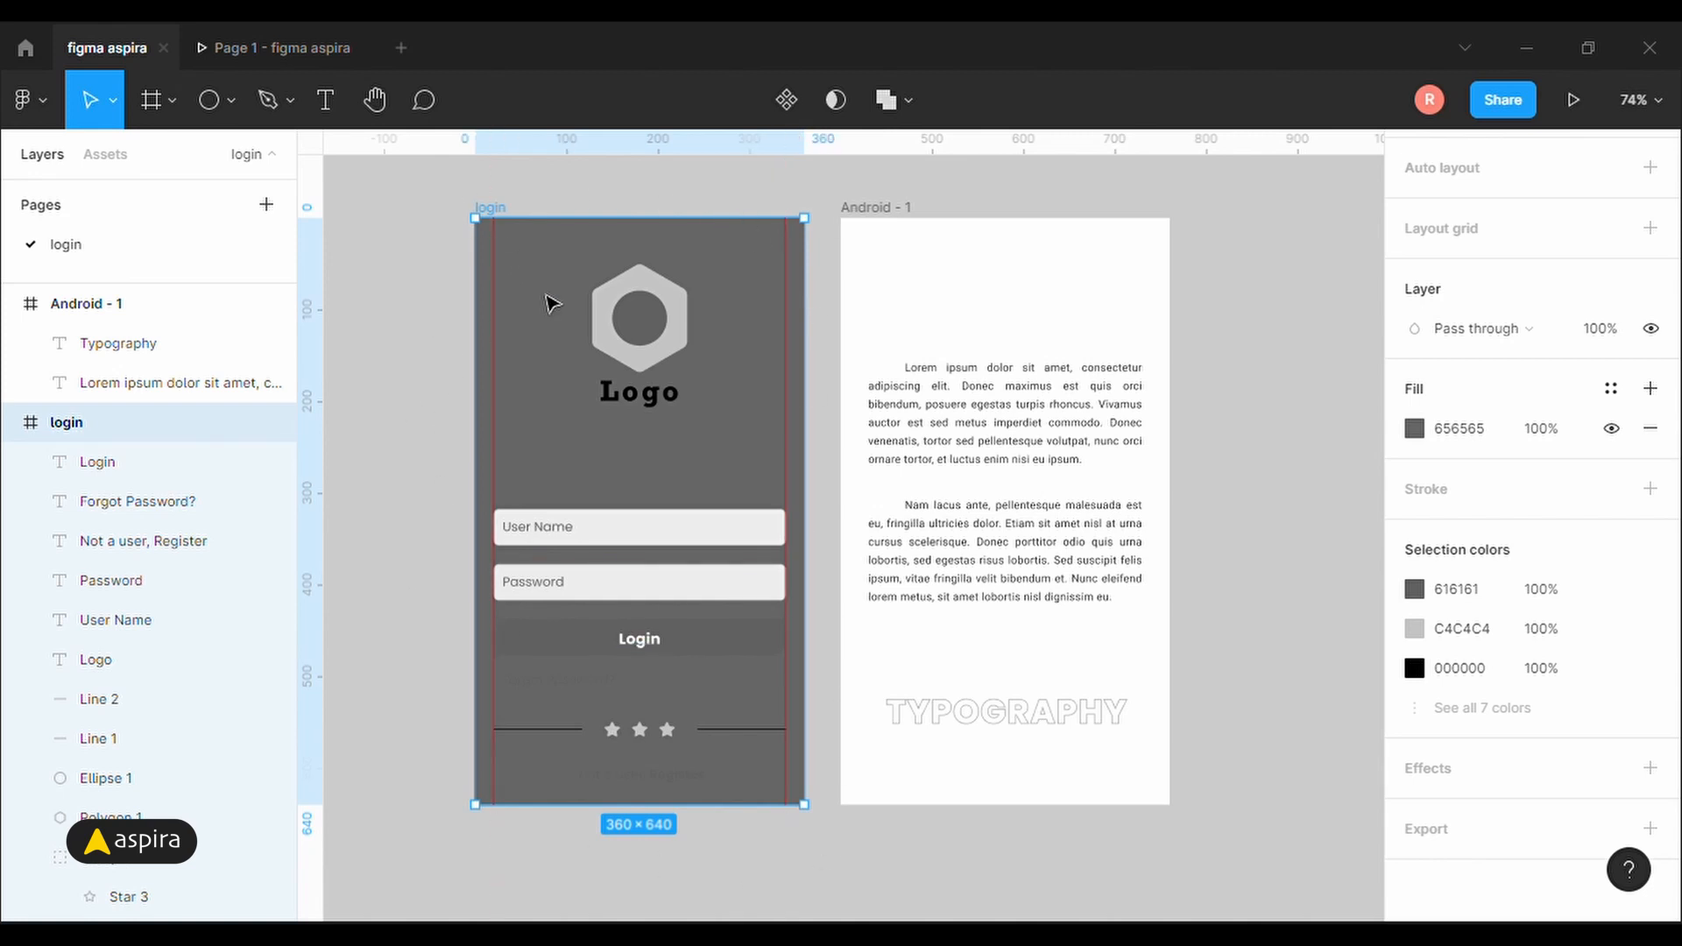
Set the login frame's fill back to white using hex fff.
{"action": "left_click", "coordinate": [1456, 433]}
{"action": "type", "text": "fff"}
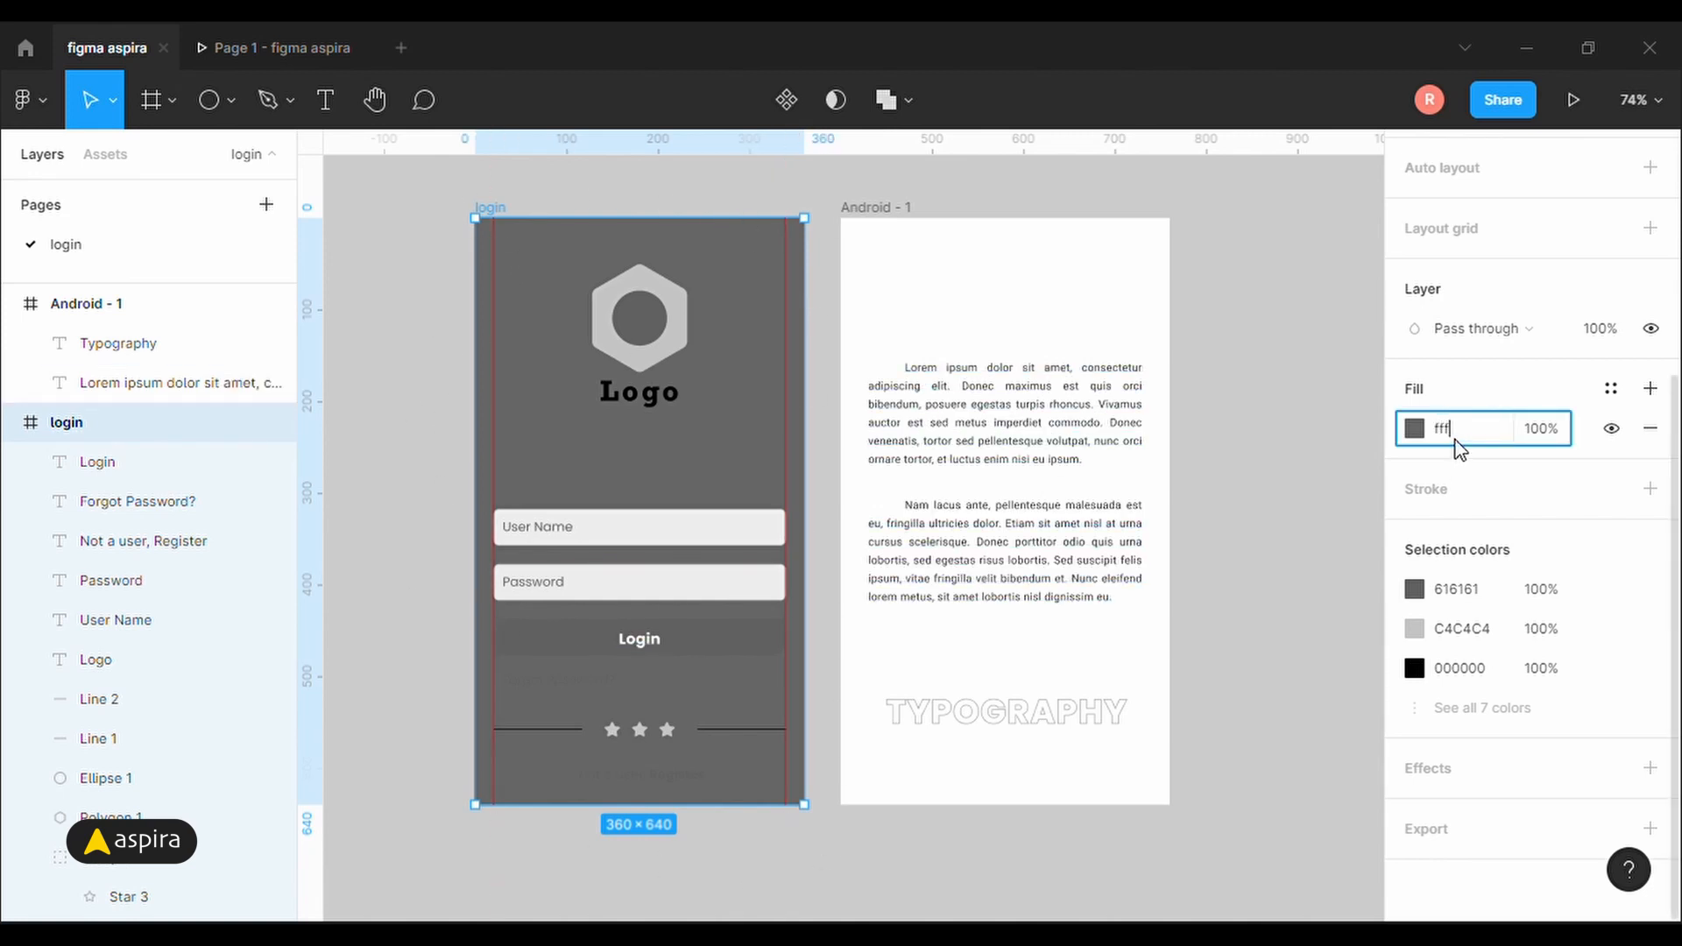
{"action": "key", "text": "Return"}
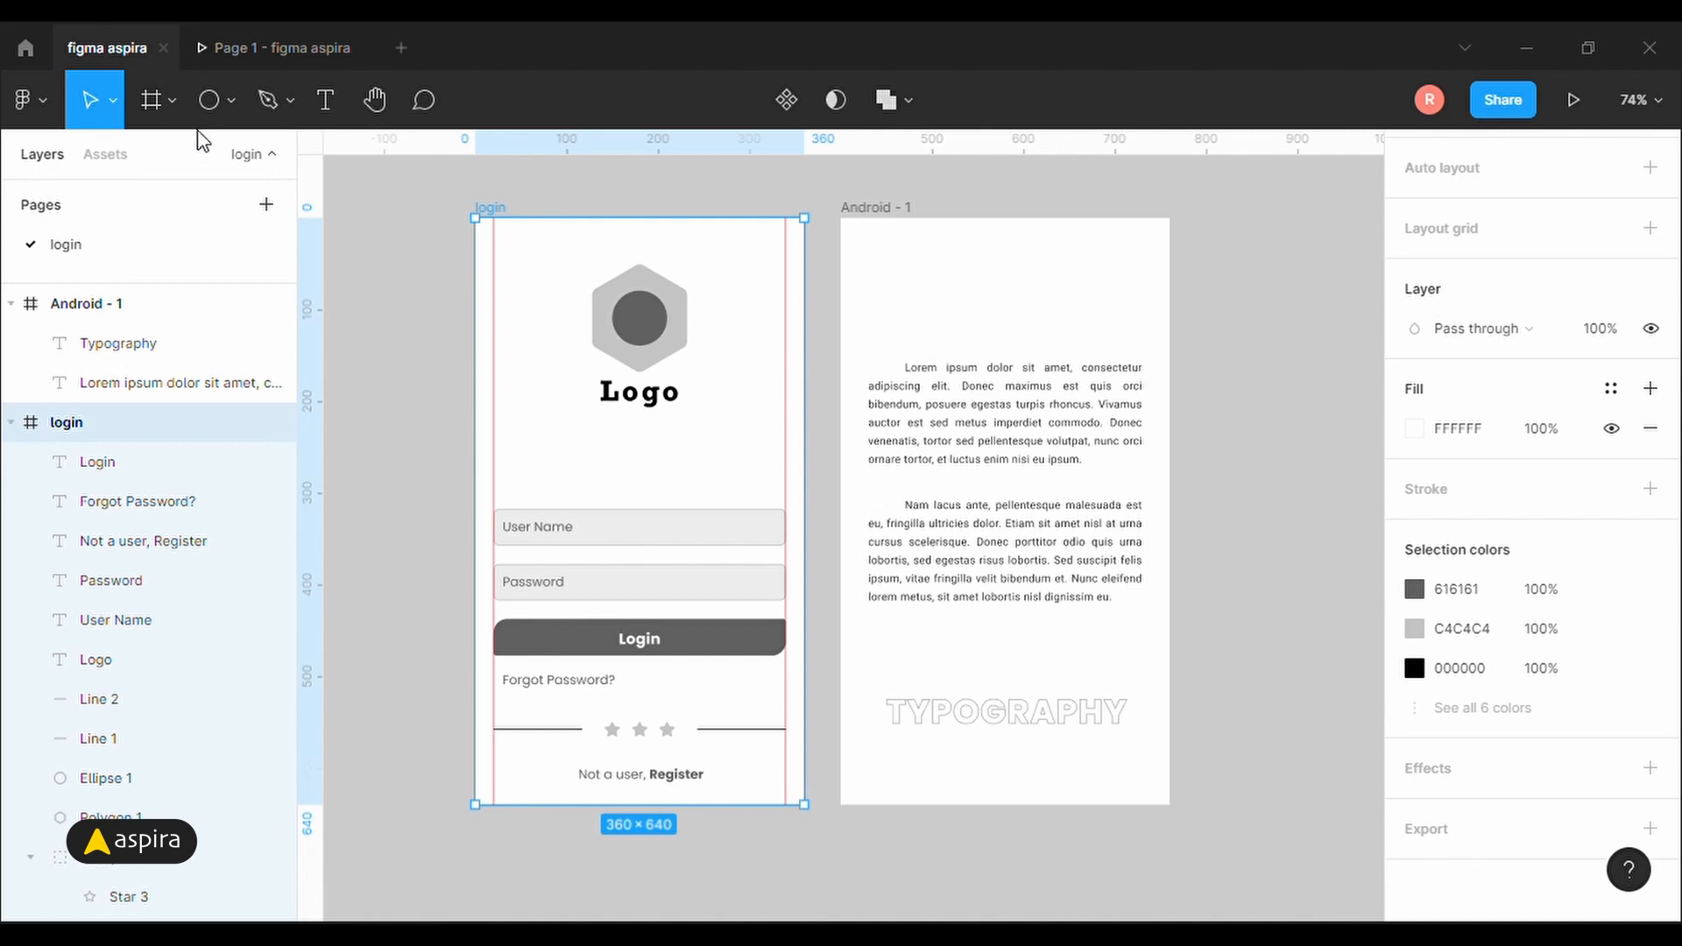
Draw a rectangle about 257 by 551 over the contents of the login frame.
{"action": "left_click", "coordinate": [226, 101]}
{"action": "left_click", "coordinate": [194, 161]}
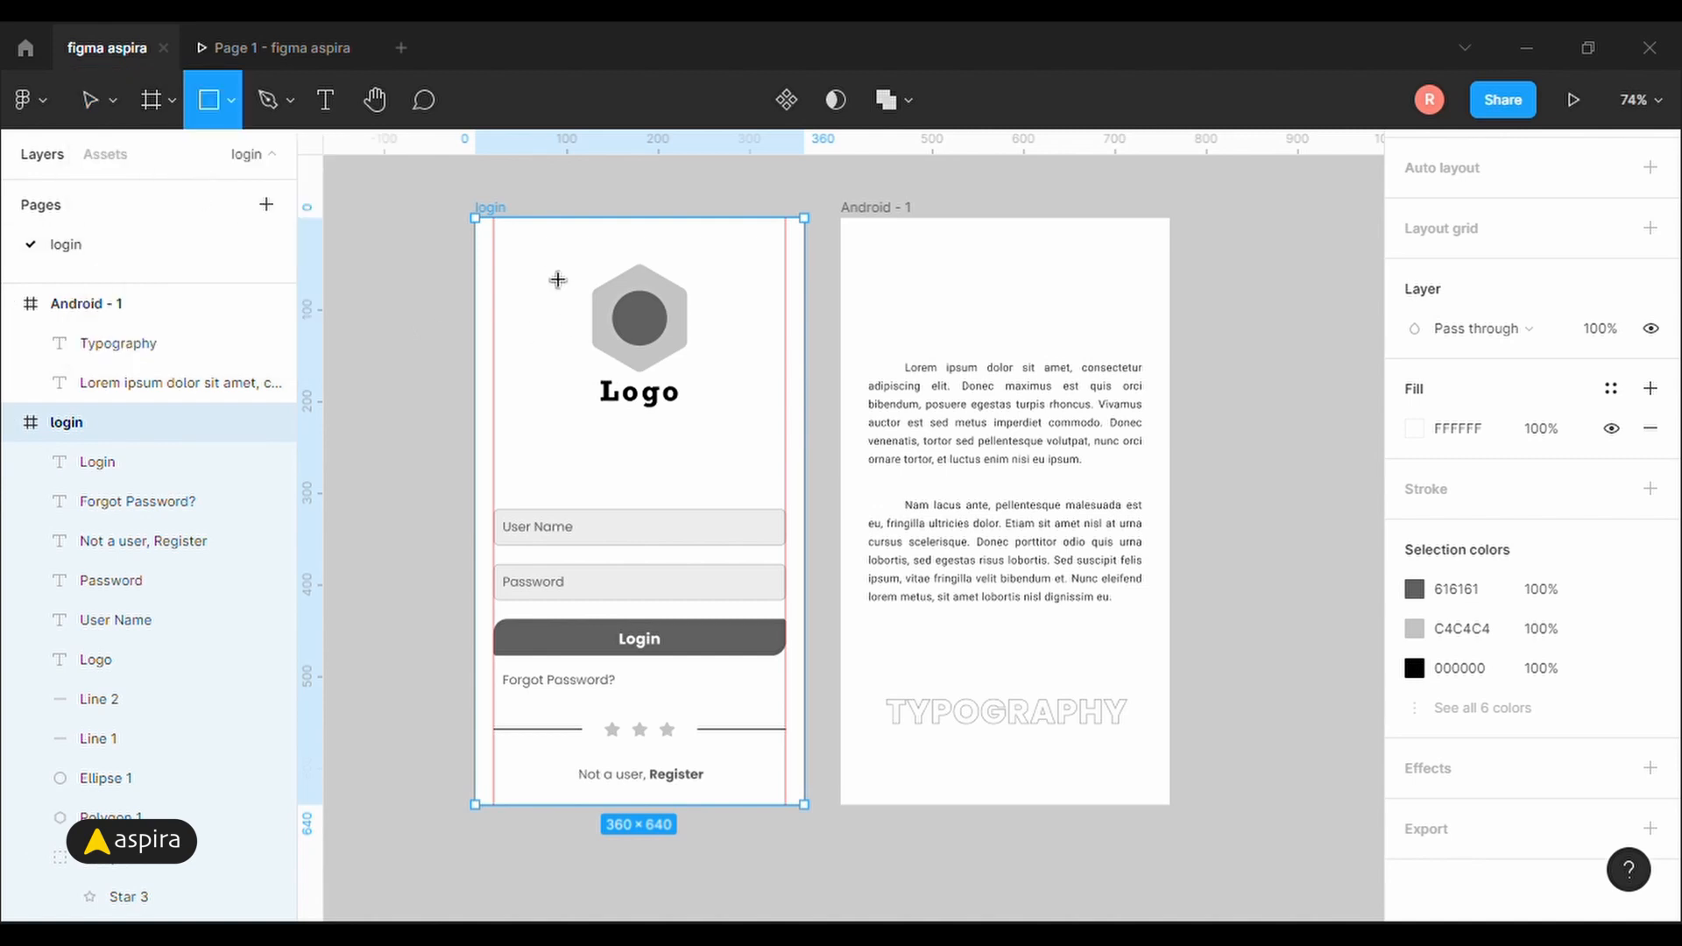
{"action": "left_click_drag", "start_coordinate": [533, 244], "coordinate": [769, 750]}
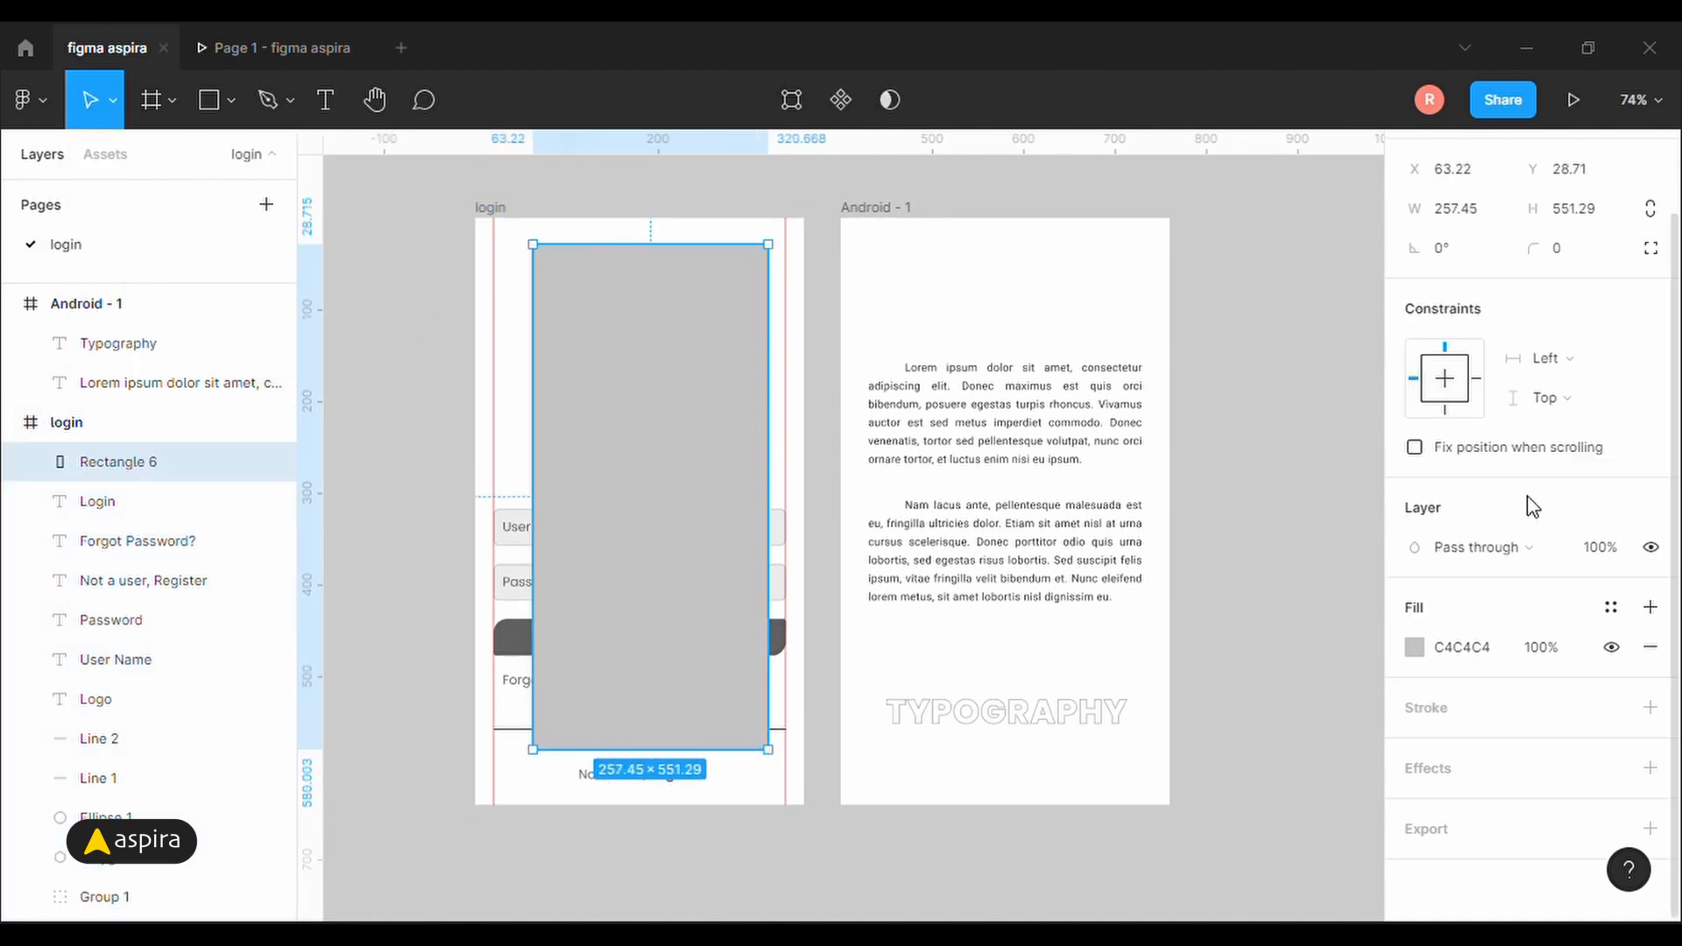
Resize the new rectangle to the login frame's 360 by 640 and centre it horizontally and vertically in the frame.
{"action": "scroll", "coordinate": [1507, 279], "scroll_direction": "up", "scroll_amount": 2}
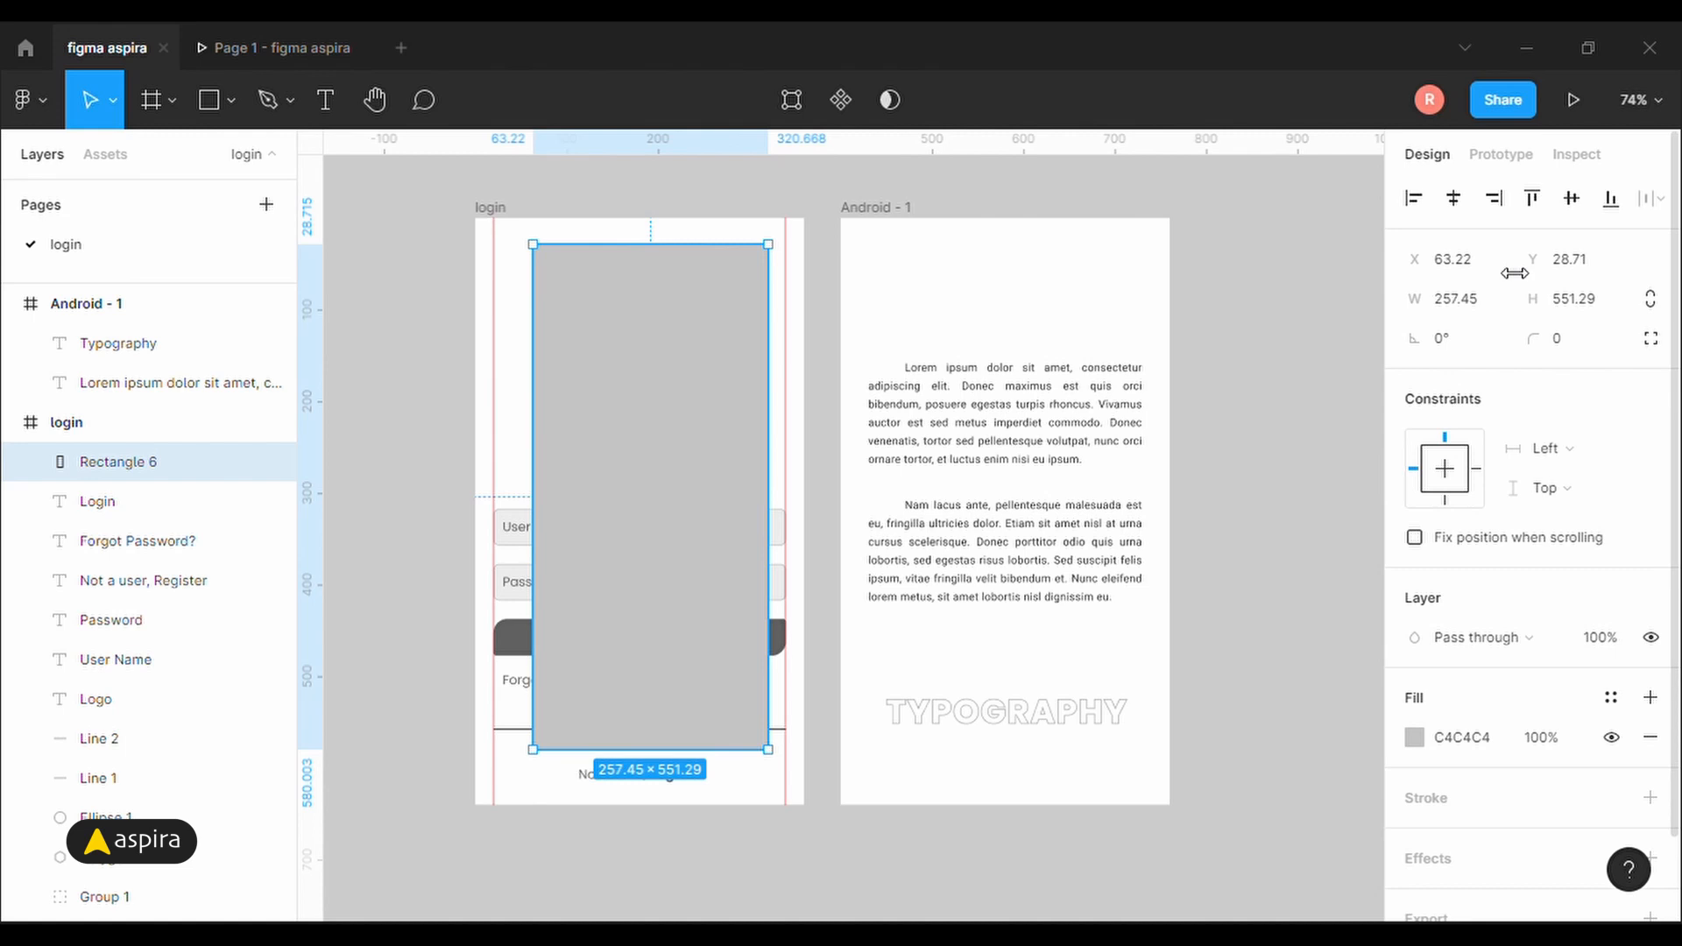
{"action": "left_click", "coordinate": [505, 216]}
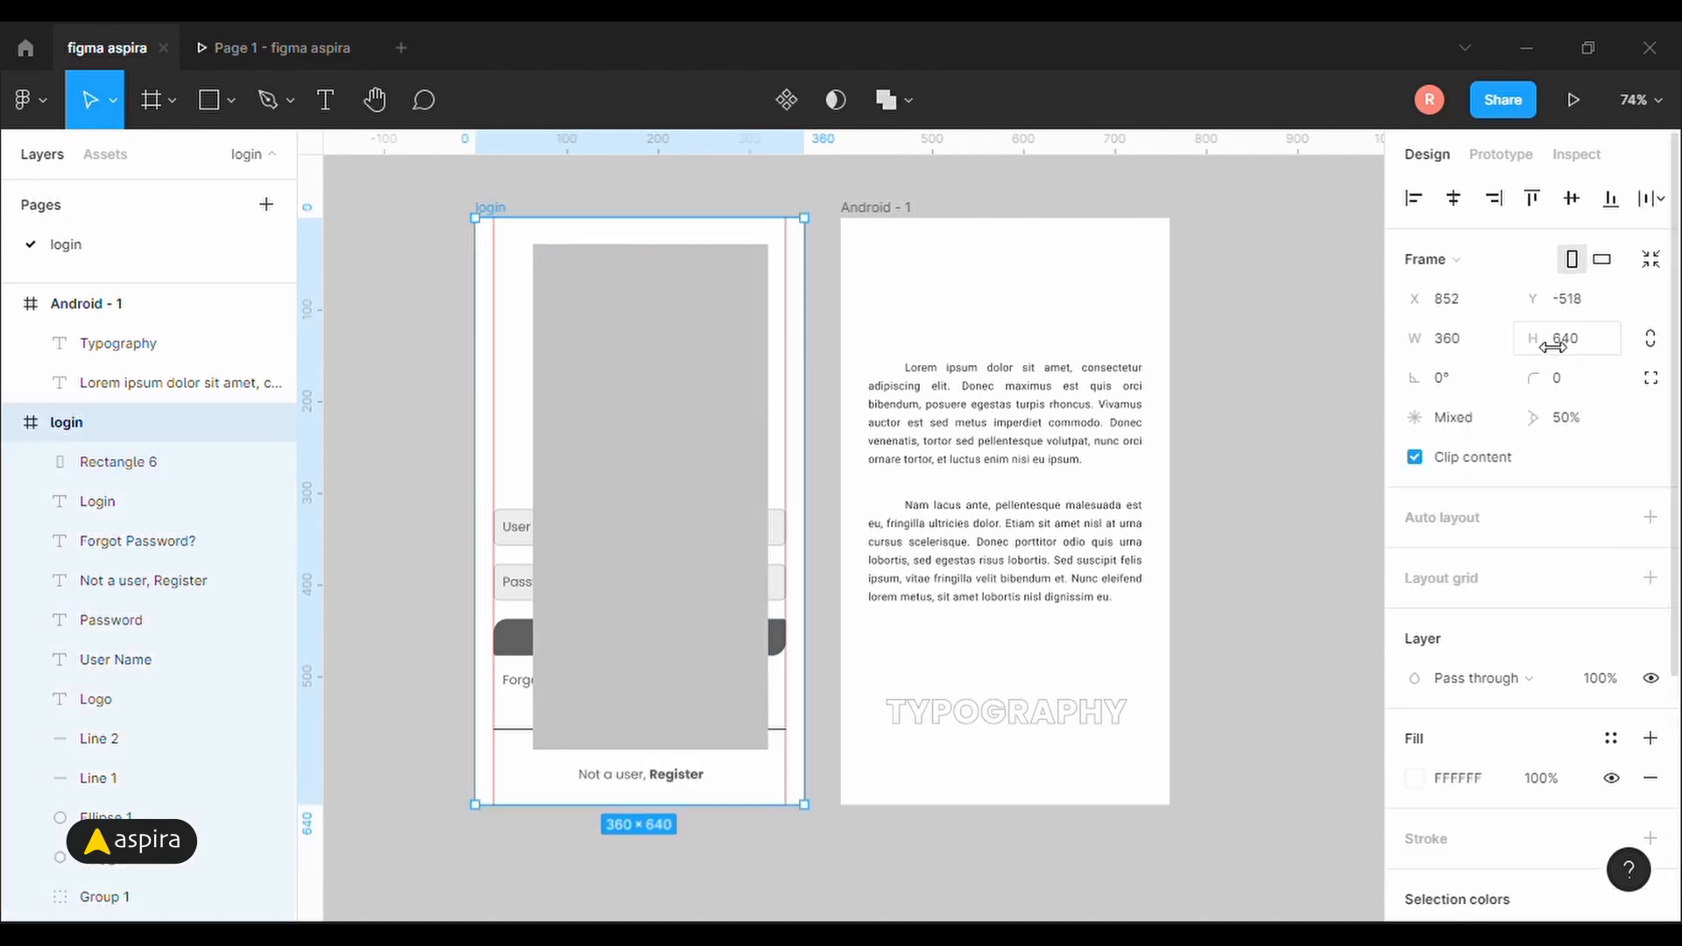
{"action": "left_click", "coordinate": [661, 309]}
{"action": "left_click", "coordinate": [1480, 307]}
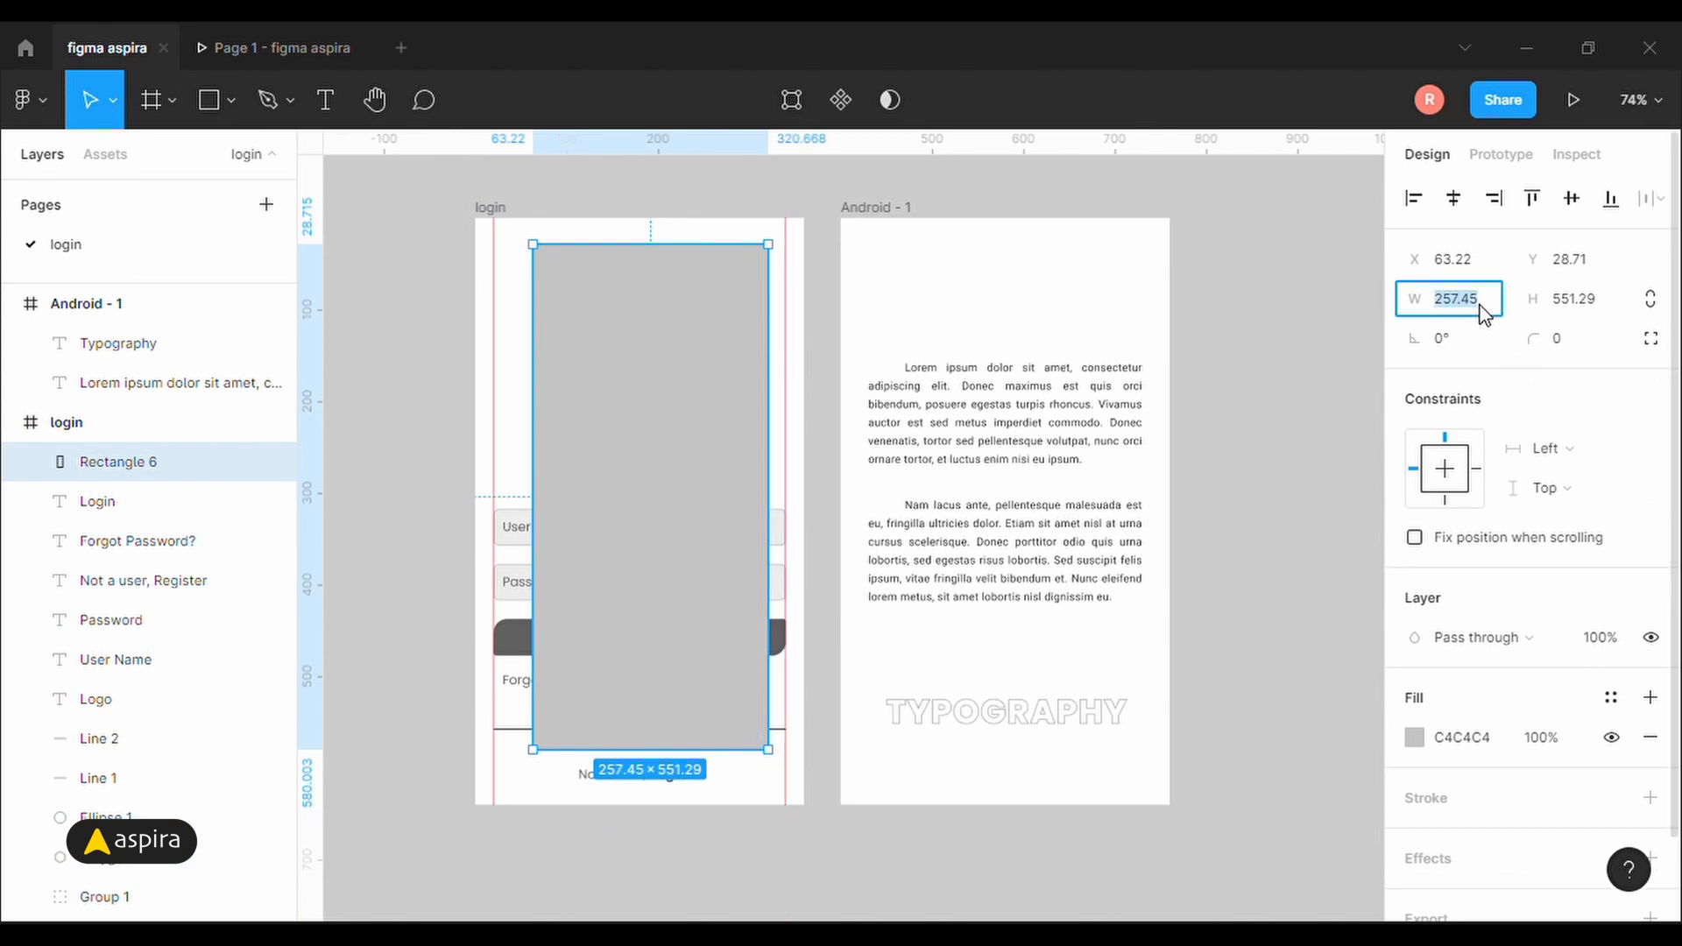
{"action": "type", "text": "360"}
{"action": "left_click", "coordinate": [1592, 308]}
{"action": "type", "text": "640"}
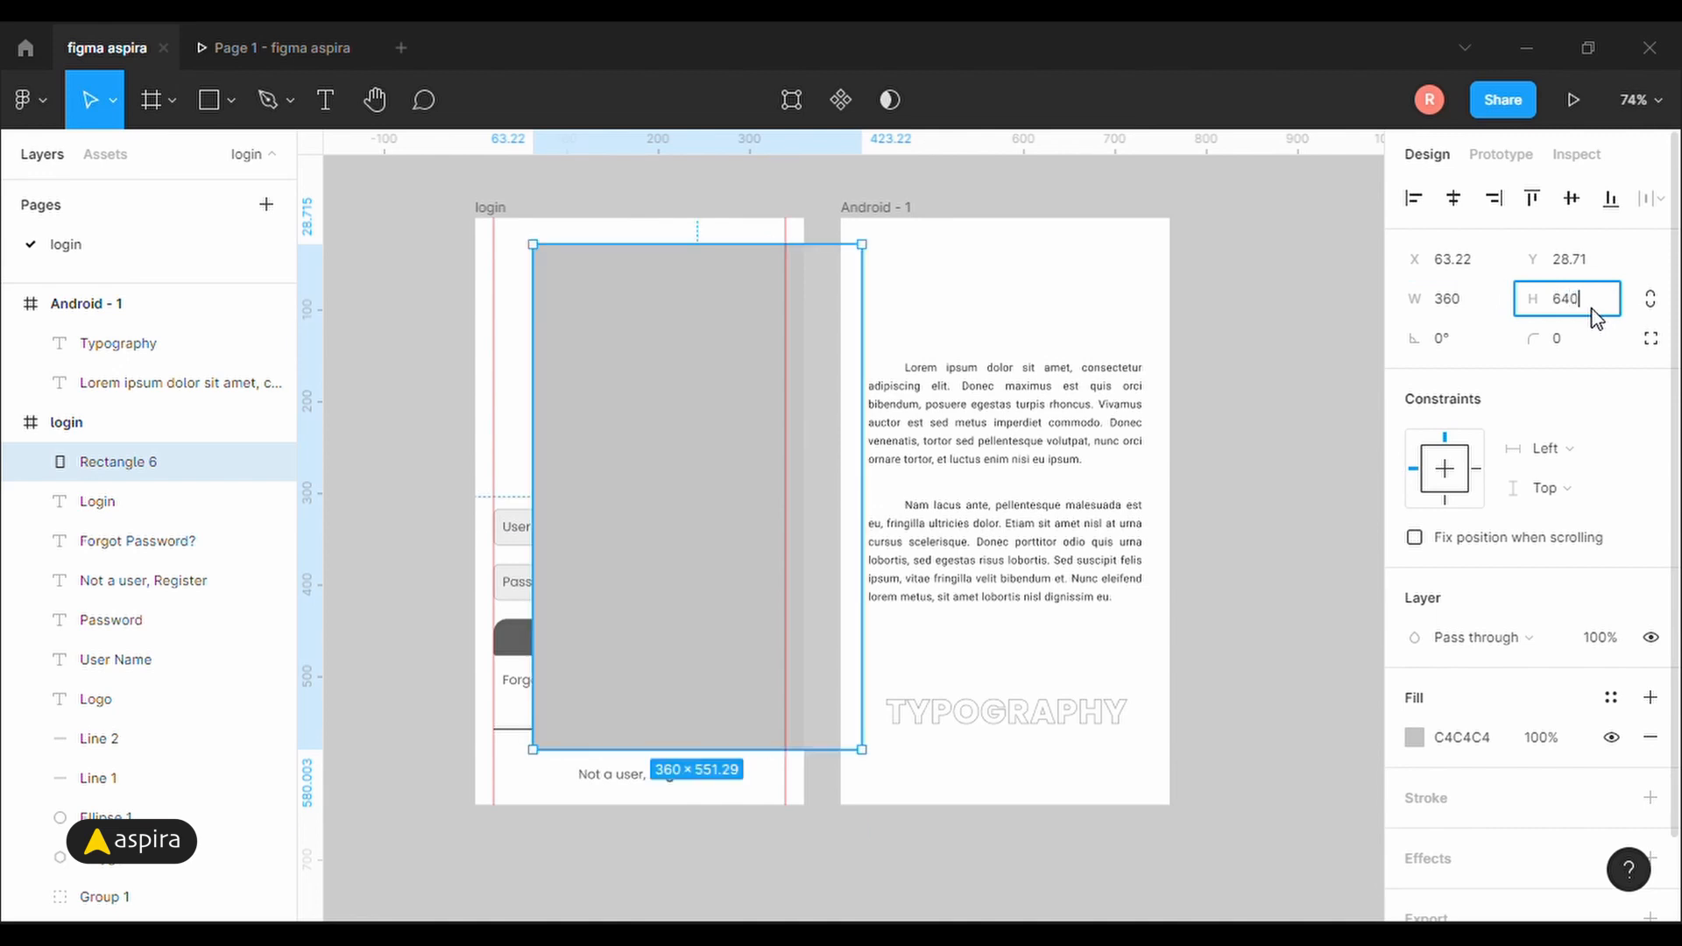
{"action": "key", "text": "Return"}
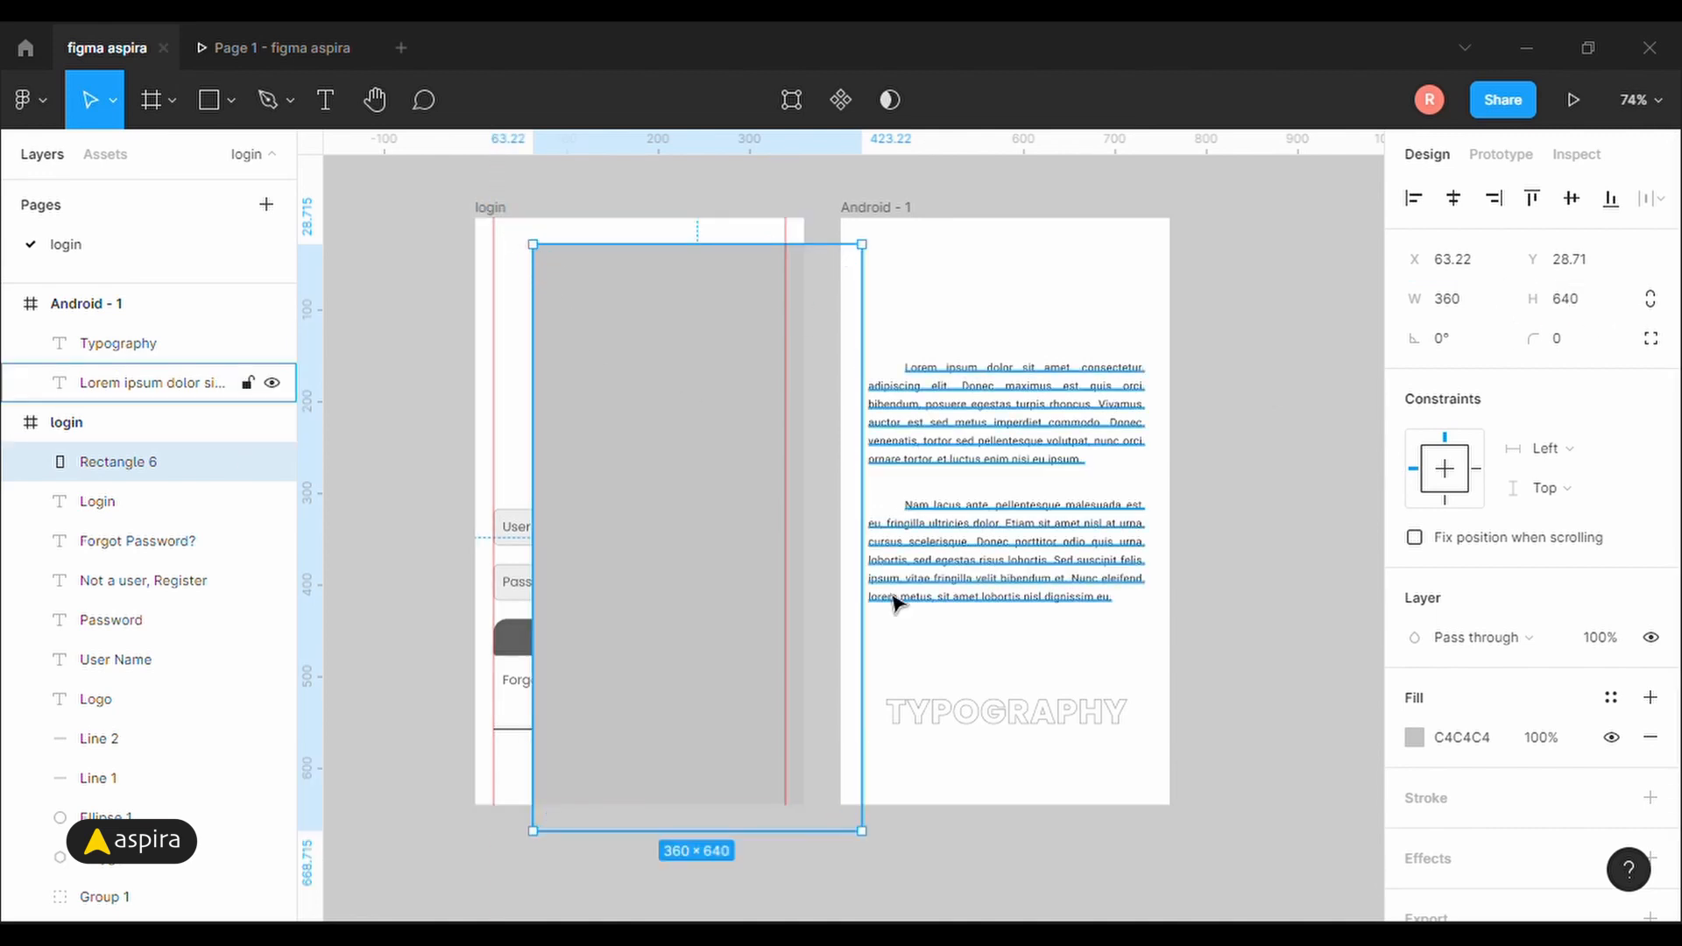
{"action": "left_click", "coordinate": [1453, 198]}
{"action": "left_click", "coordinate": [1572, 200]}
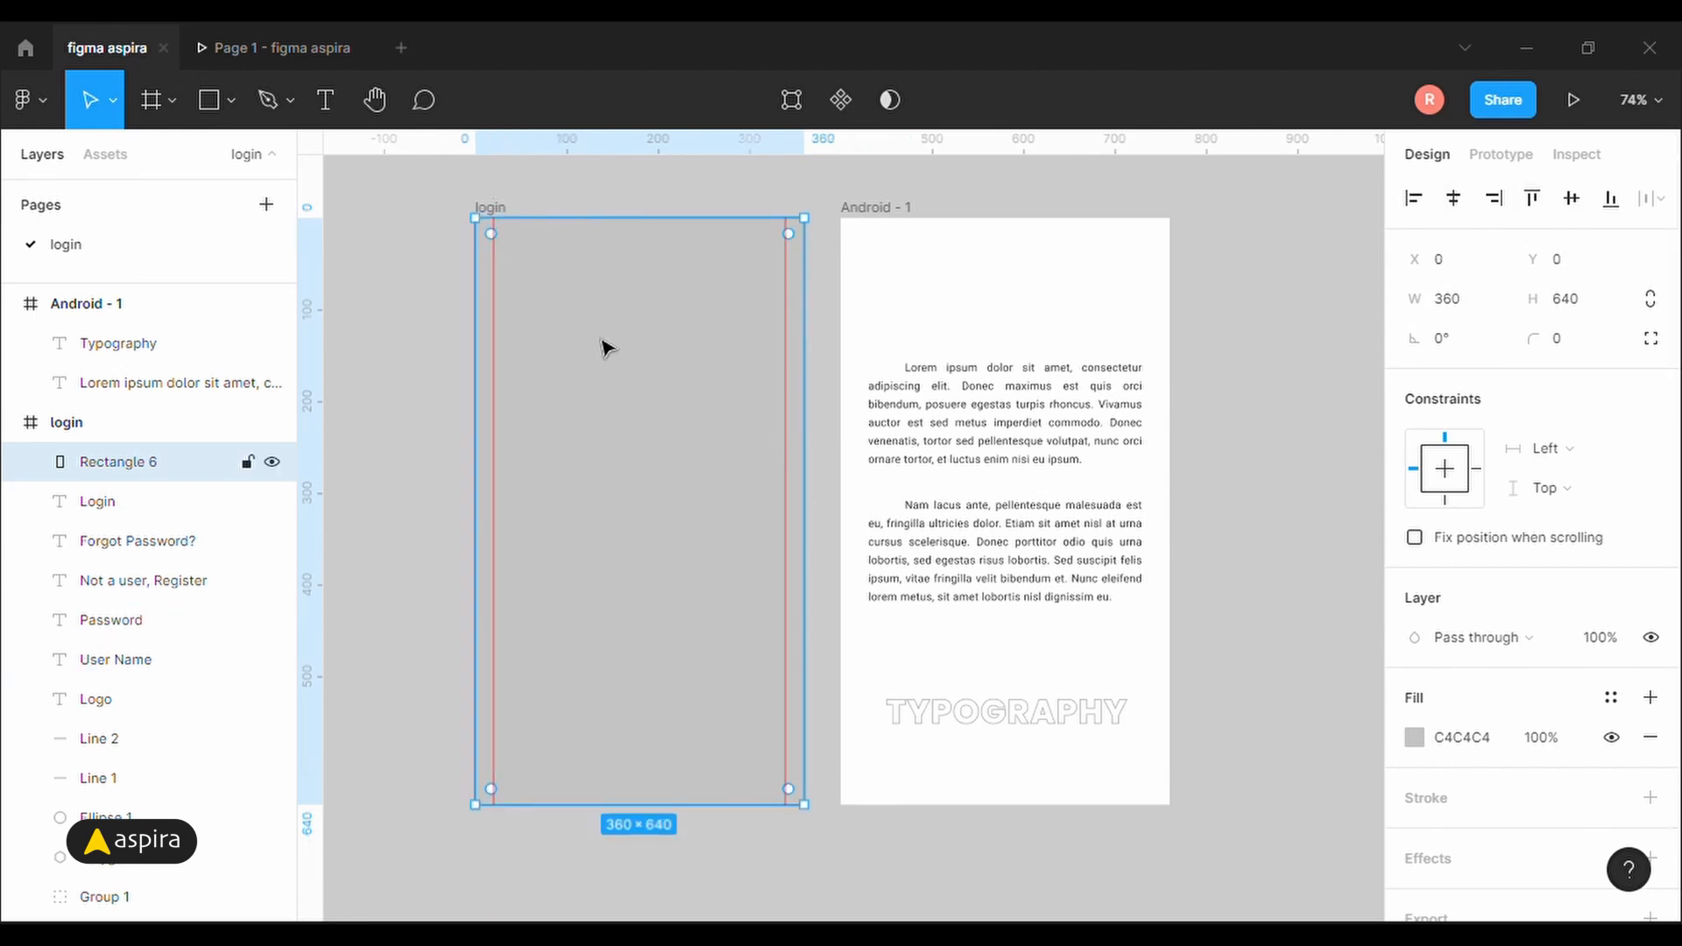
Collapse Group 1 and move the full-size rectangle to the bottom of the login frame's layer order.
{"action": "scroll", "coordinate": [193, 552], "scroll_direction": "down", "scroll_amount": 3}
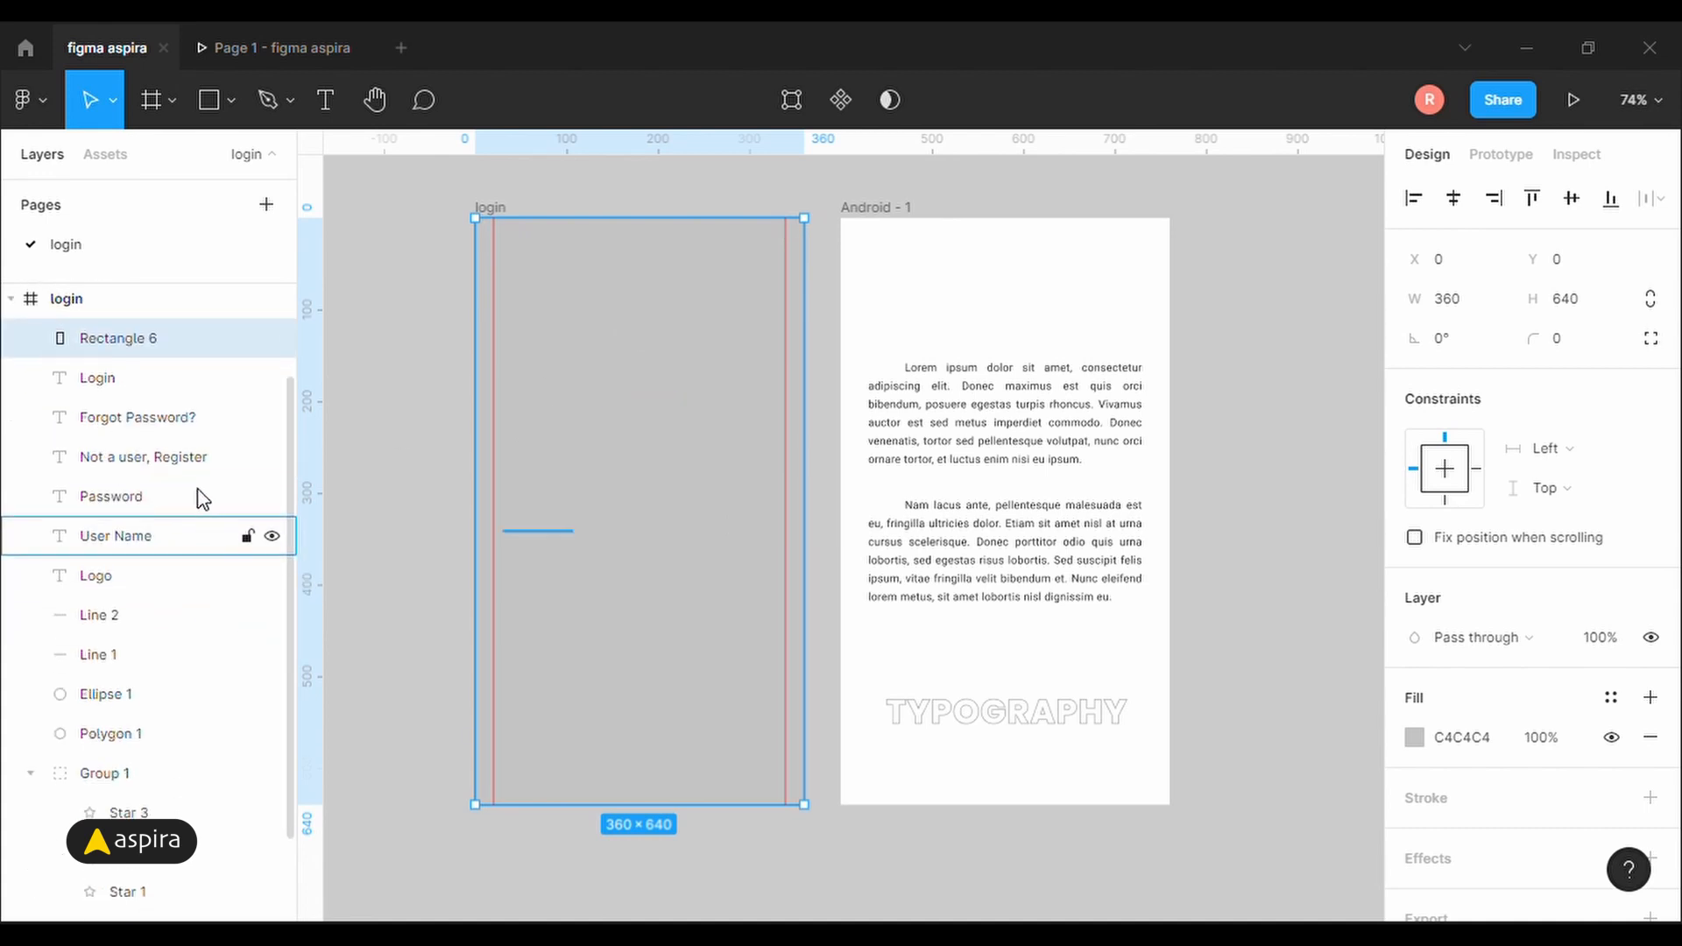
{"action": "left_click", "coordinate": [30, 773]}
{"action": "left_click_drag", "start_coordinate": [131, 348], "coordinate": [141, 887]}
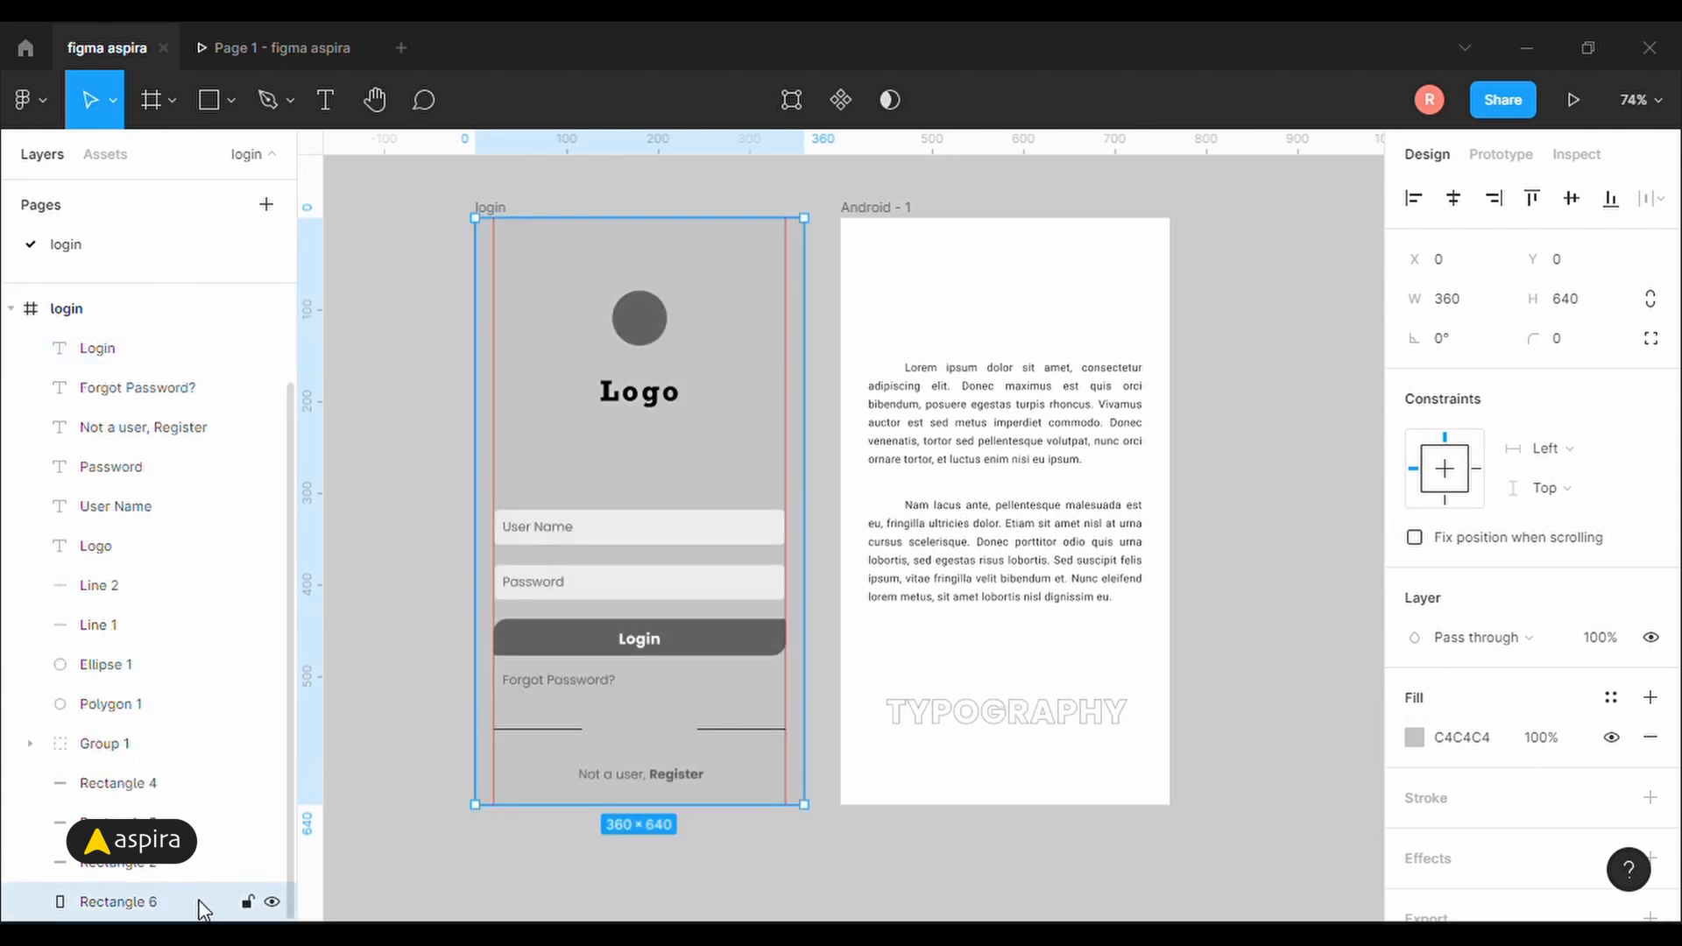
{"action": "left_click", "coordinate": [127, 893]}
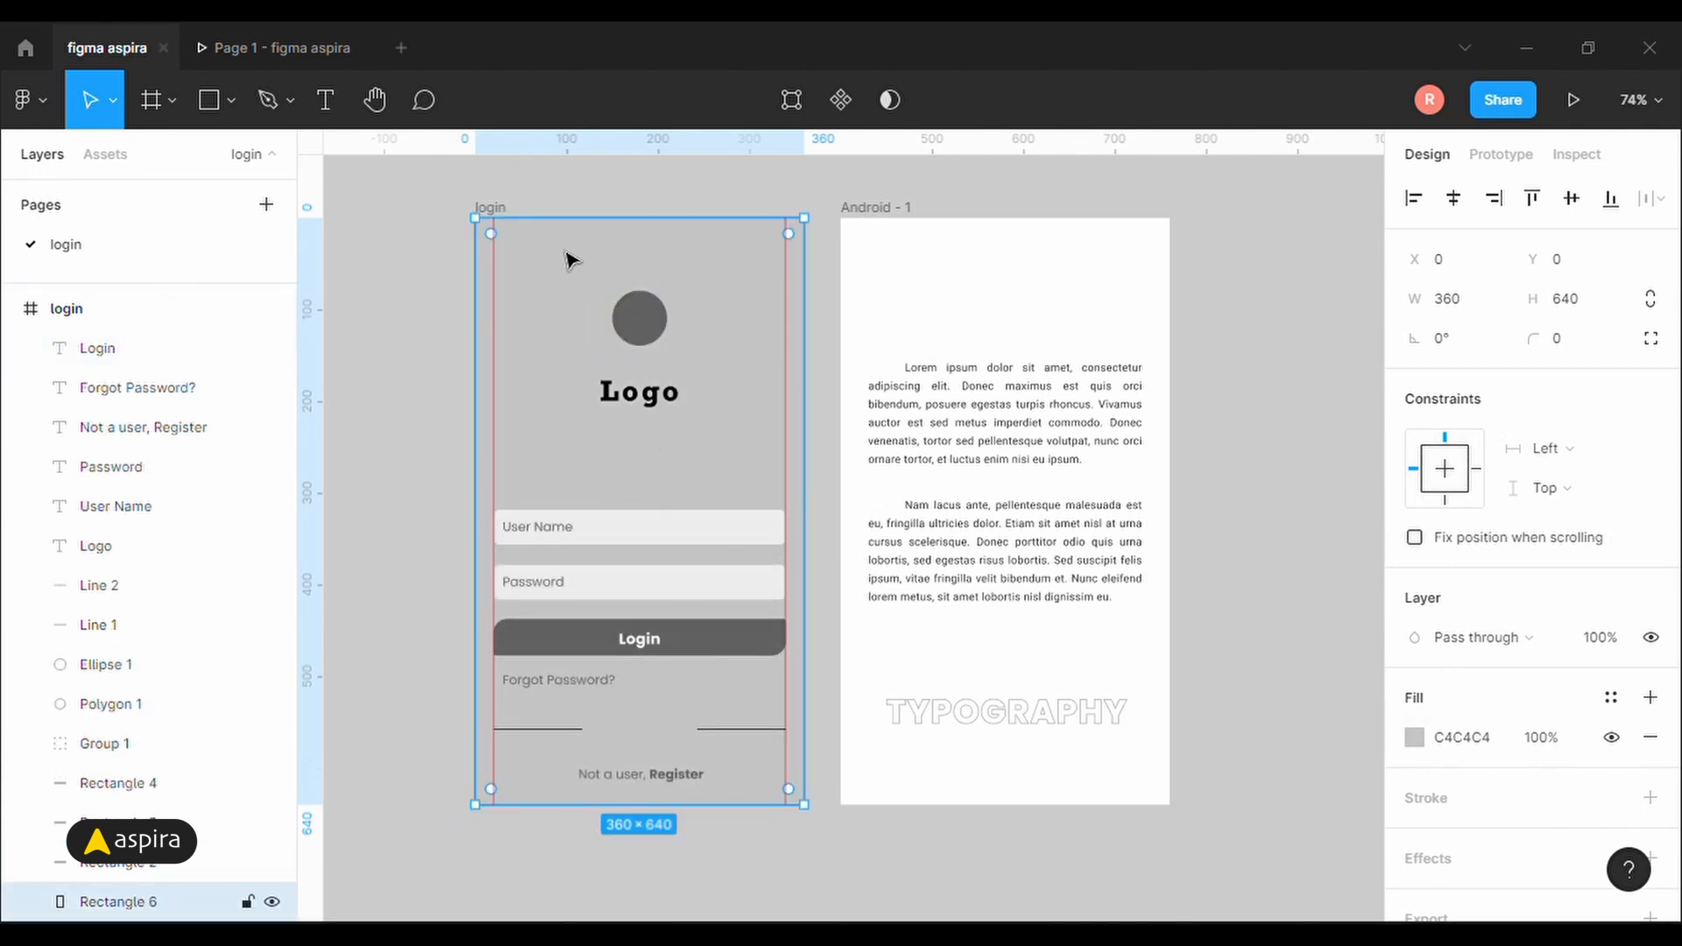
Set the background rectangle's solid fill to light grey F0F0F0.
{"action": "left_click", "coordinate": [1414, 737]}
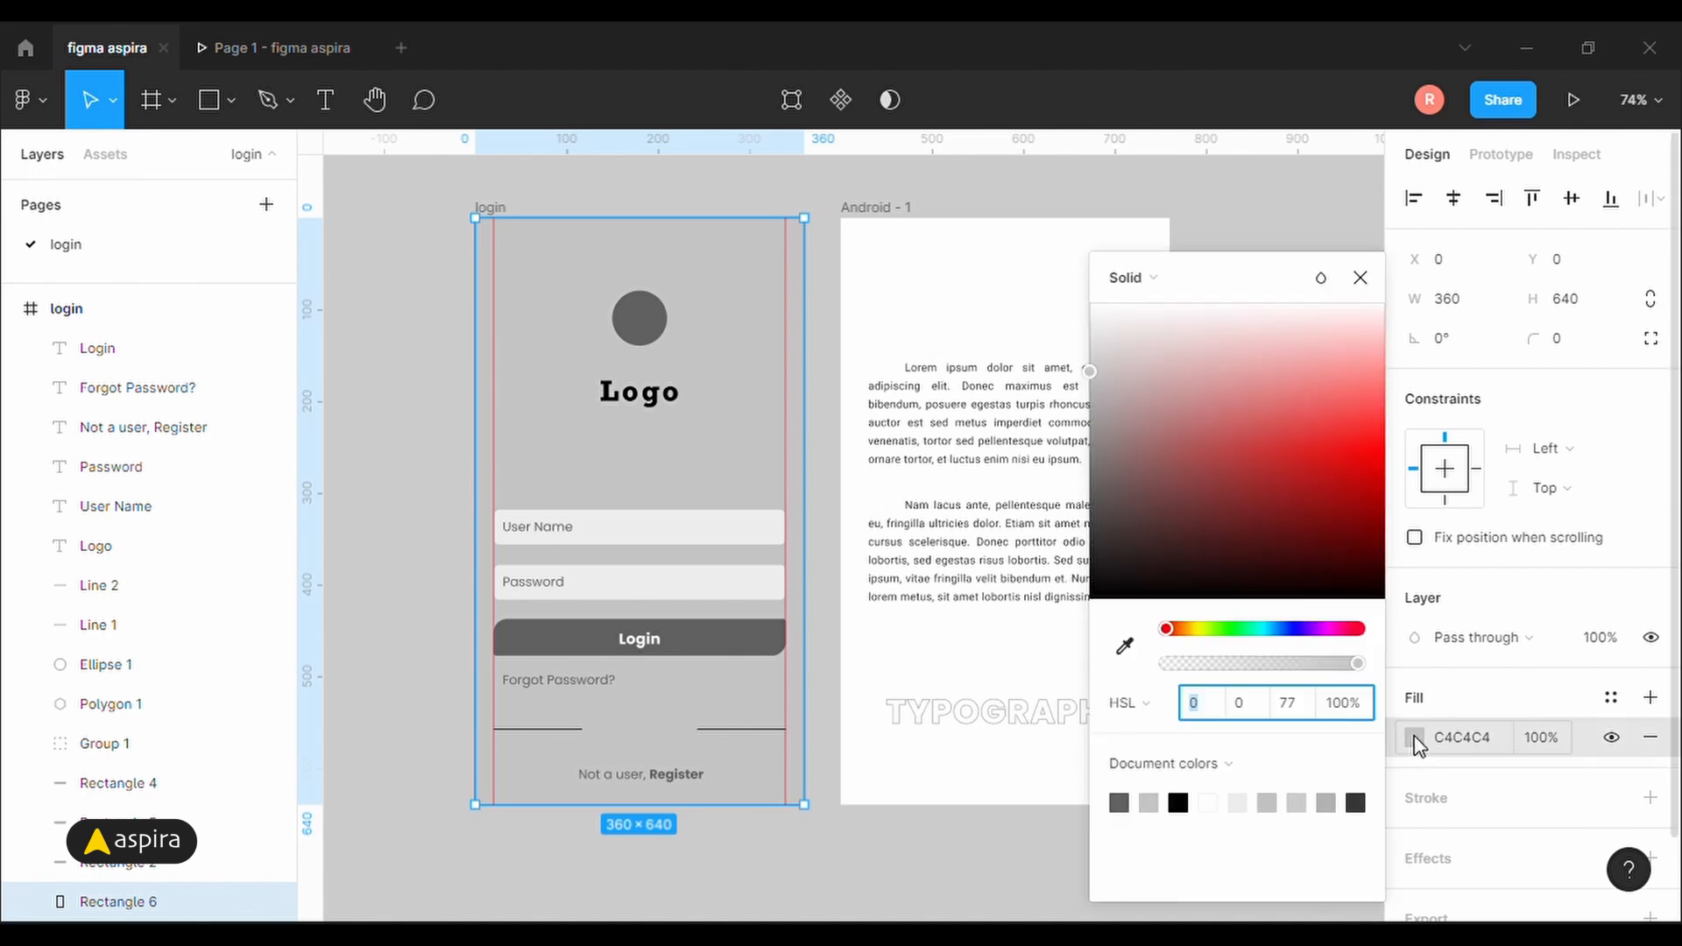
{"action": "left_click_drag", "start_coordinate": [1089, 370], "coordinate": [1072, 339]}
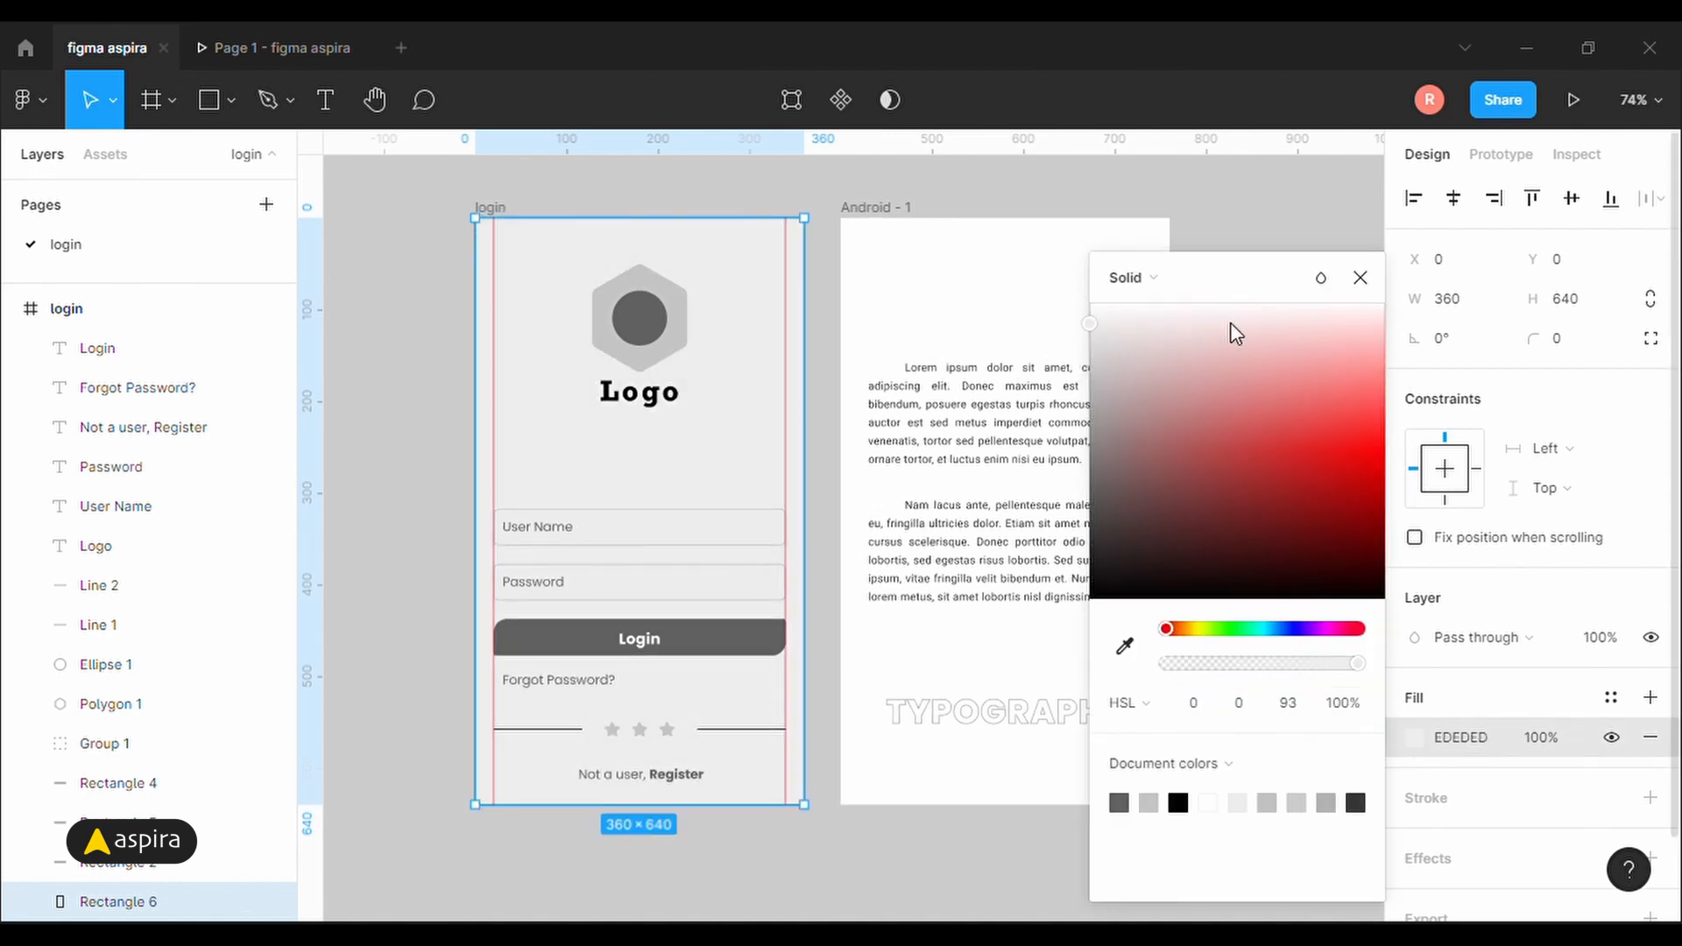
{"action": "left_click", "coordinate": [1360, 279]}
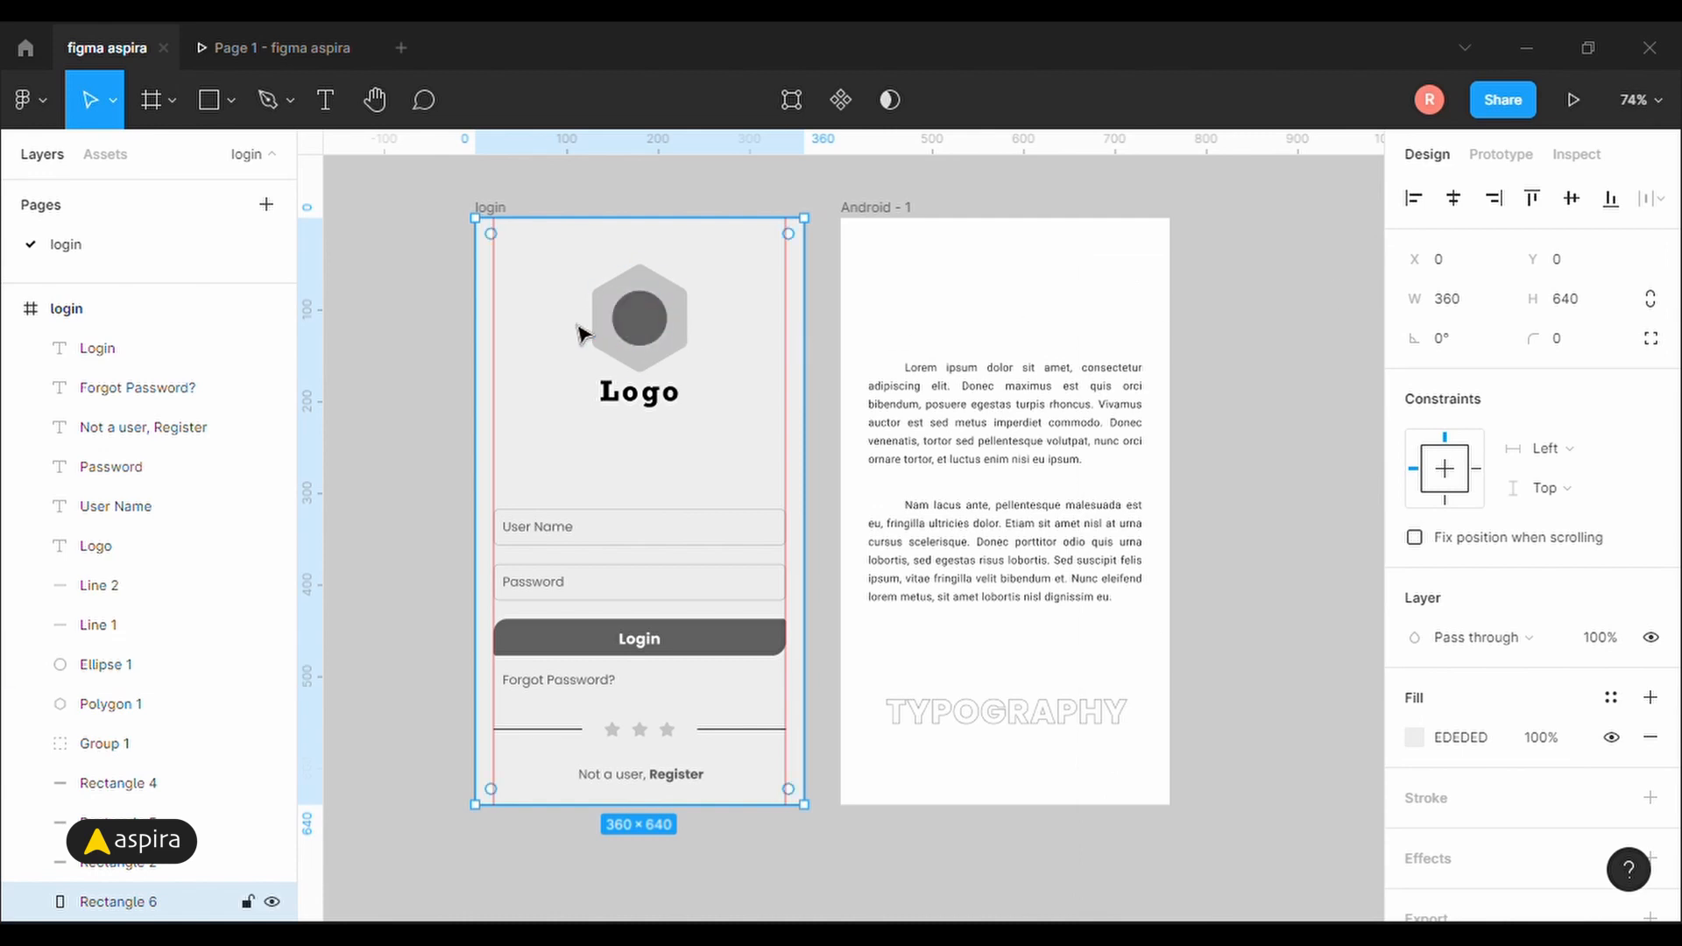
{"action": "left_click", "coordinate": [1414, 737]}
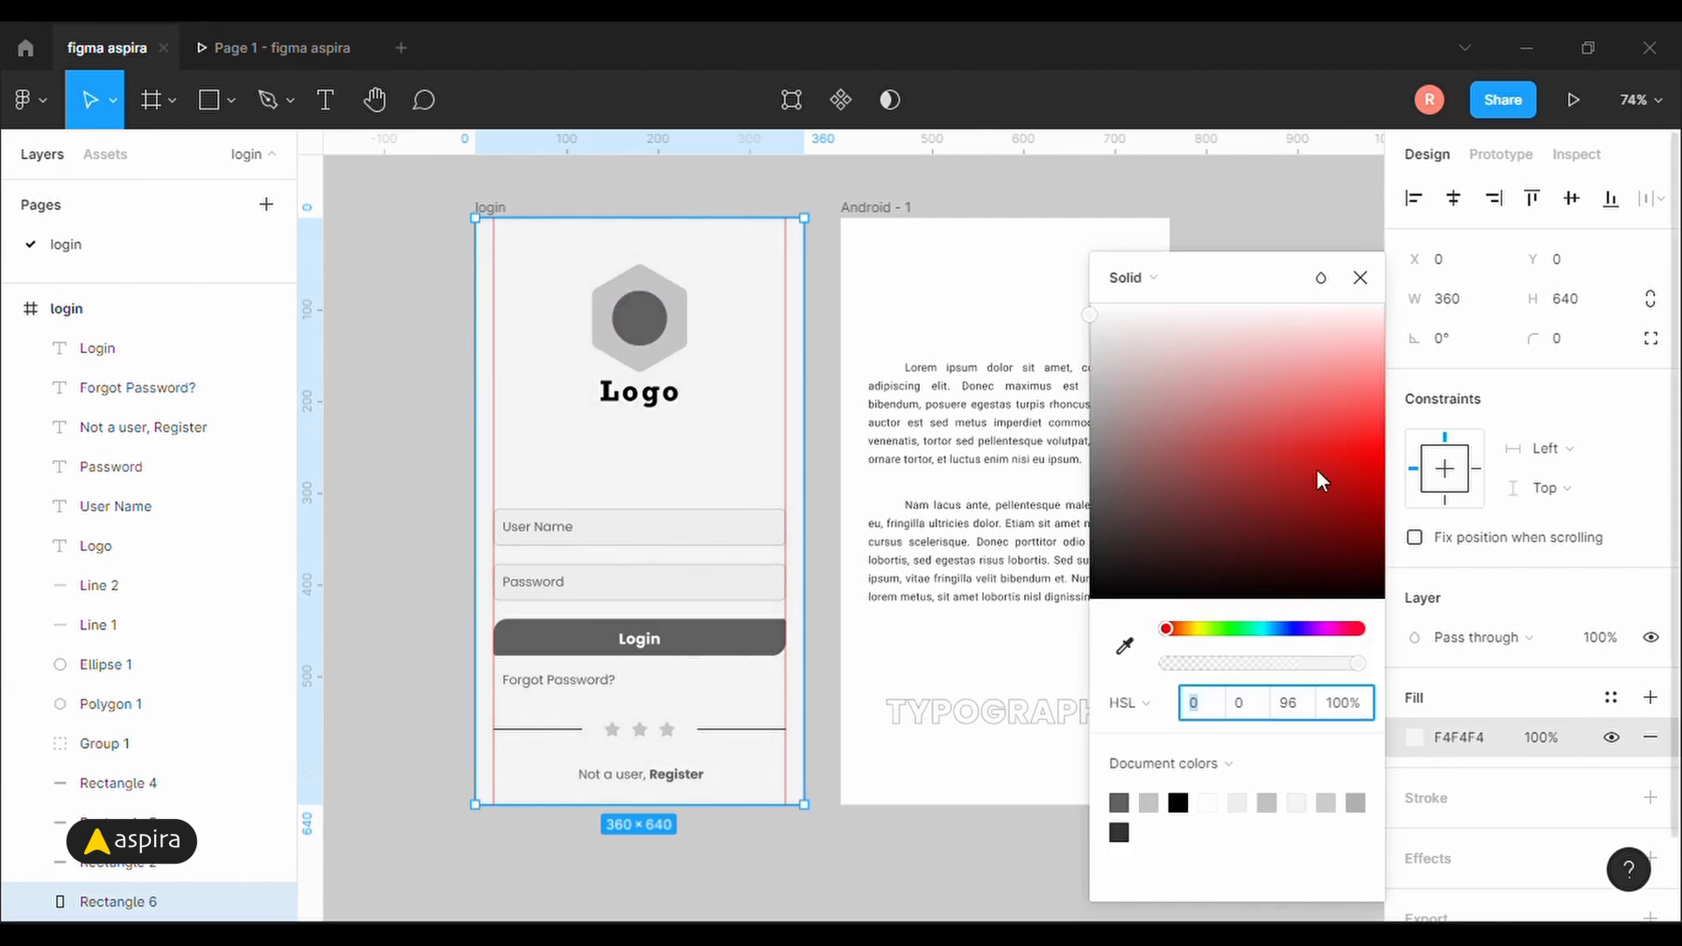
{"action": "left_click_drag", "start_coordinate": [1087, 317], "coordinate": [1089, 321]}
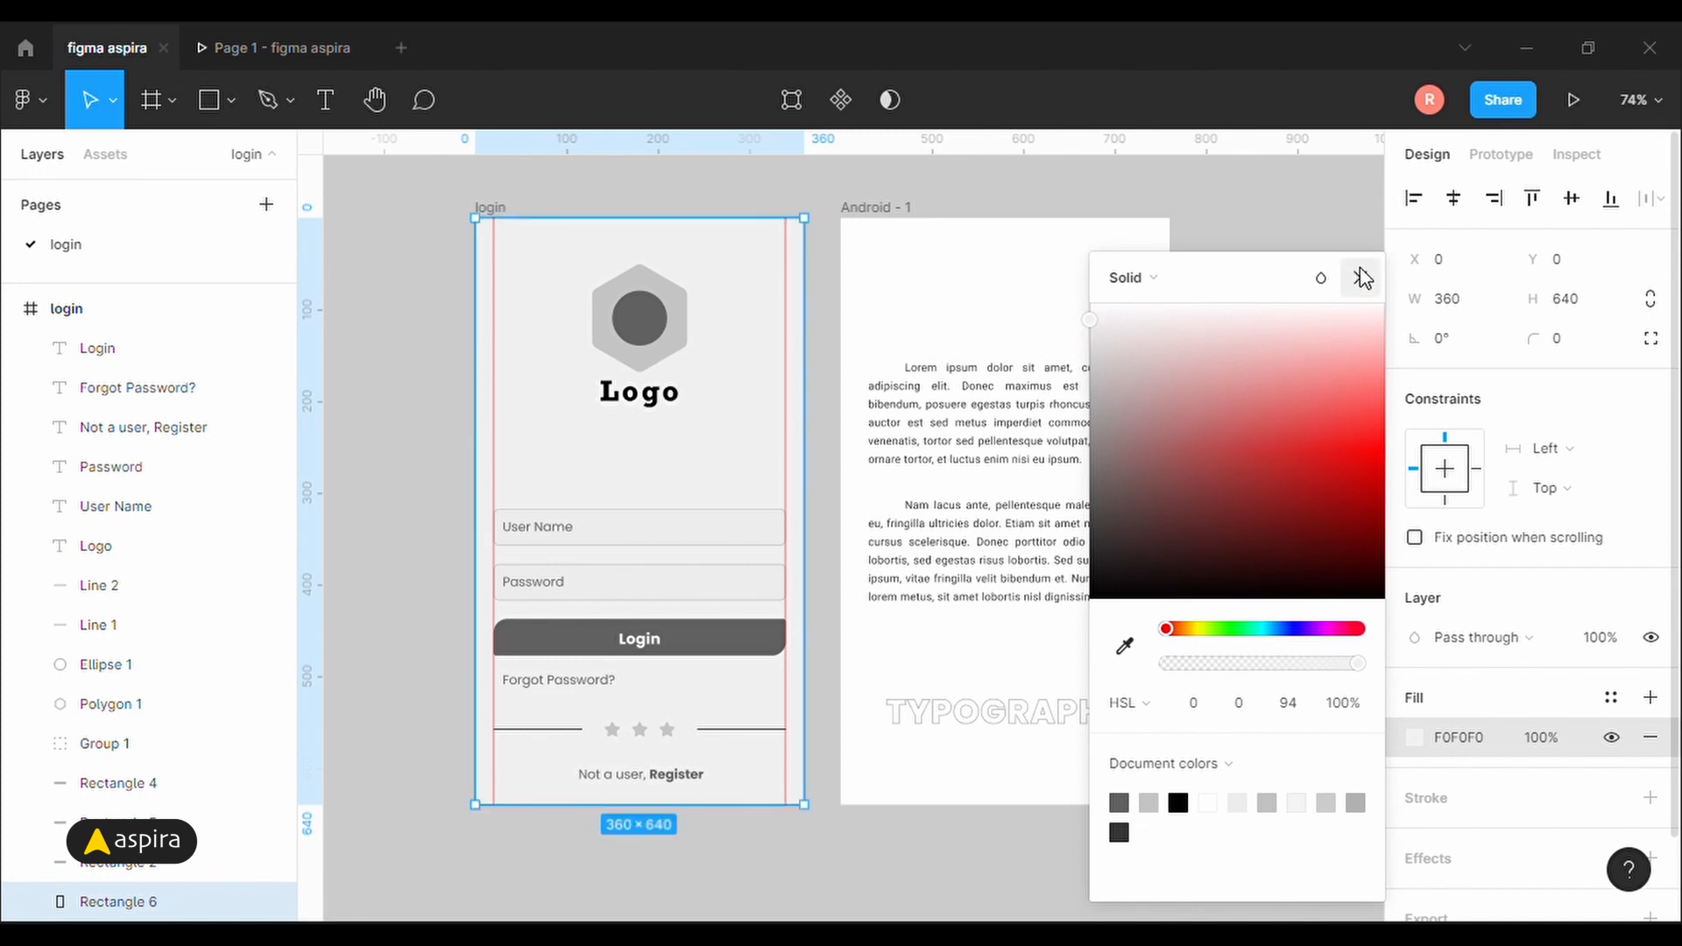
{"action": "left_click", "coordinate": [1361, 277]}
Convert the background rectangle's fill from solid to a linear gradient.
{"action": "left_click", "coordinate": [723, 206]}
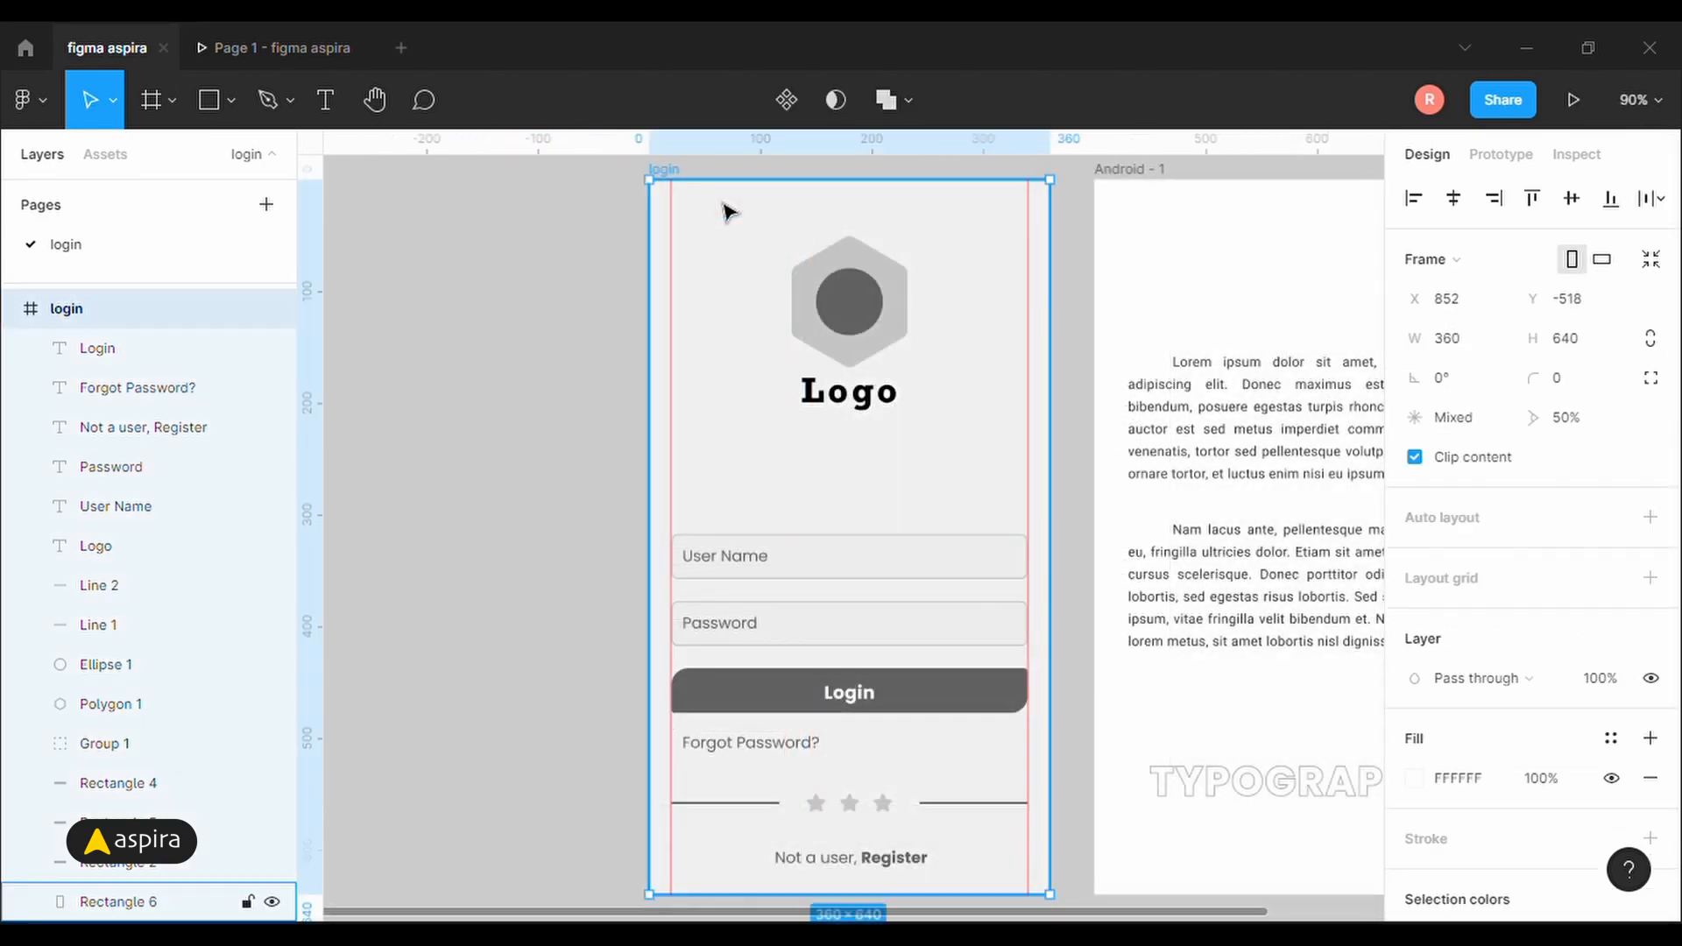
{"action": "left_click", "coordinate": [723, 238]}
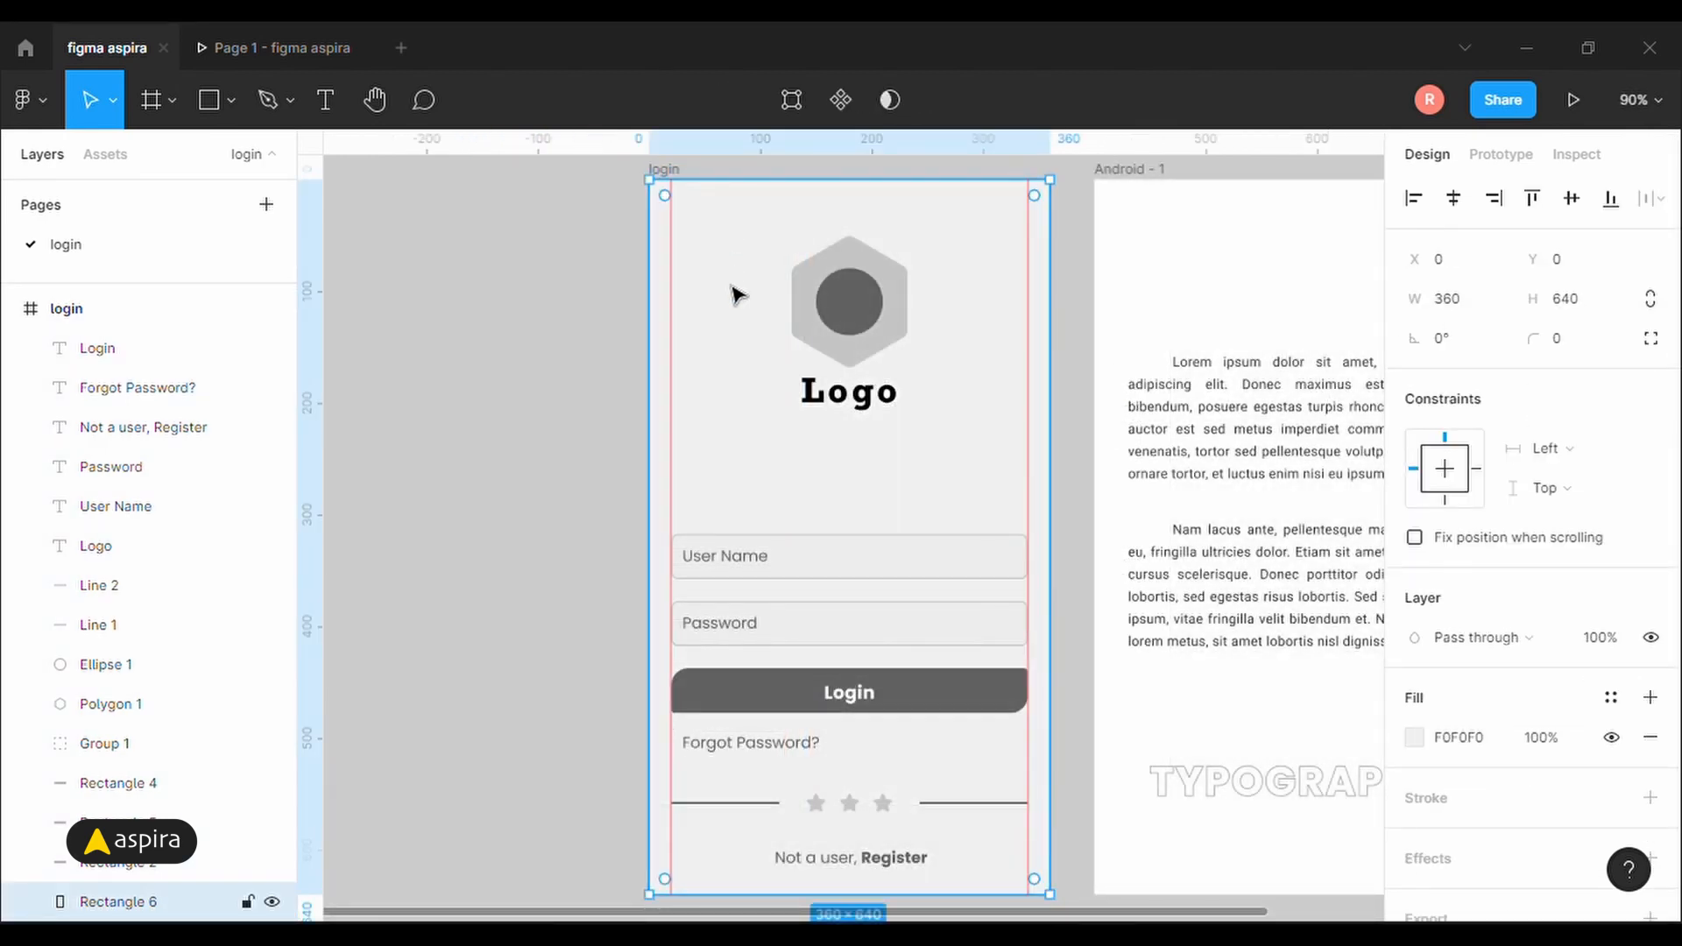
{"action": "left_click", "coordinate": [1415, 737]}
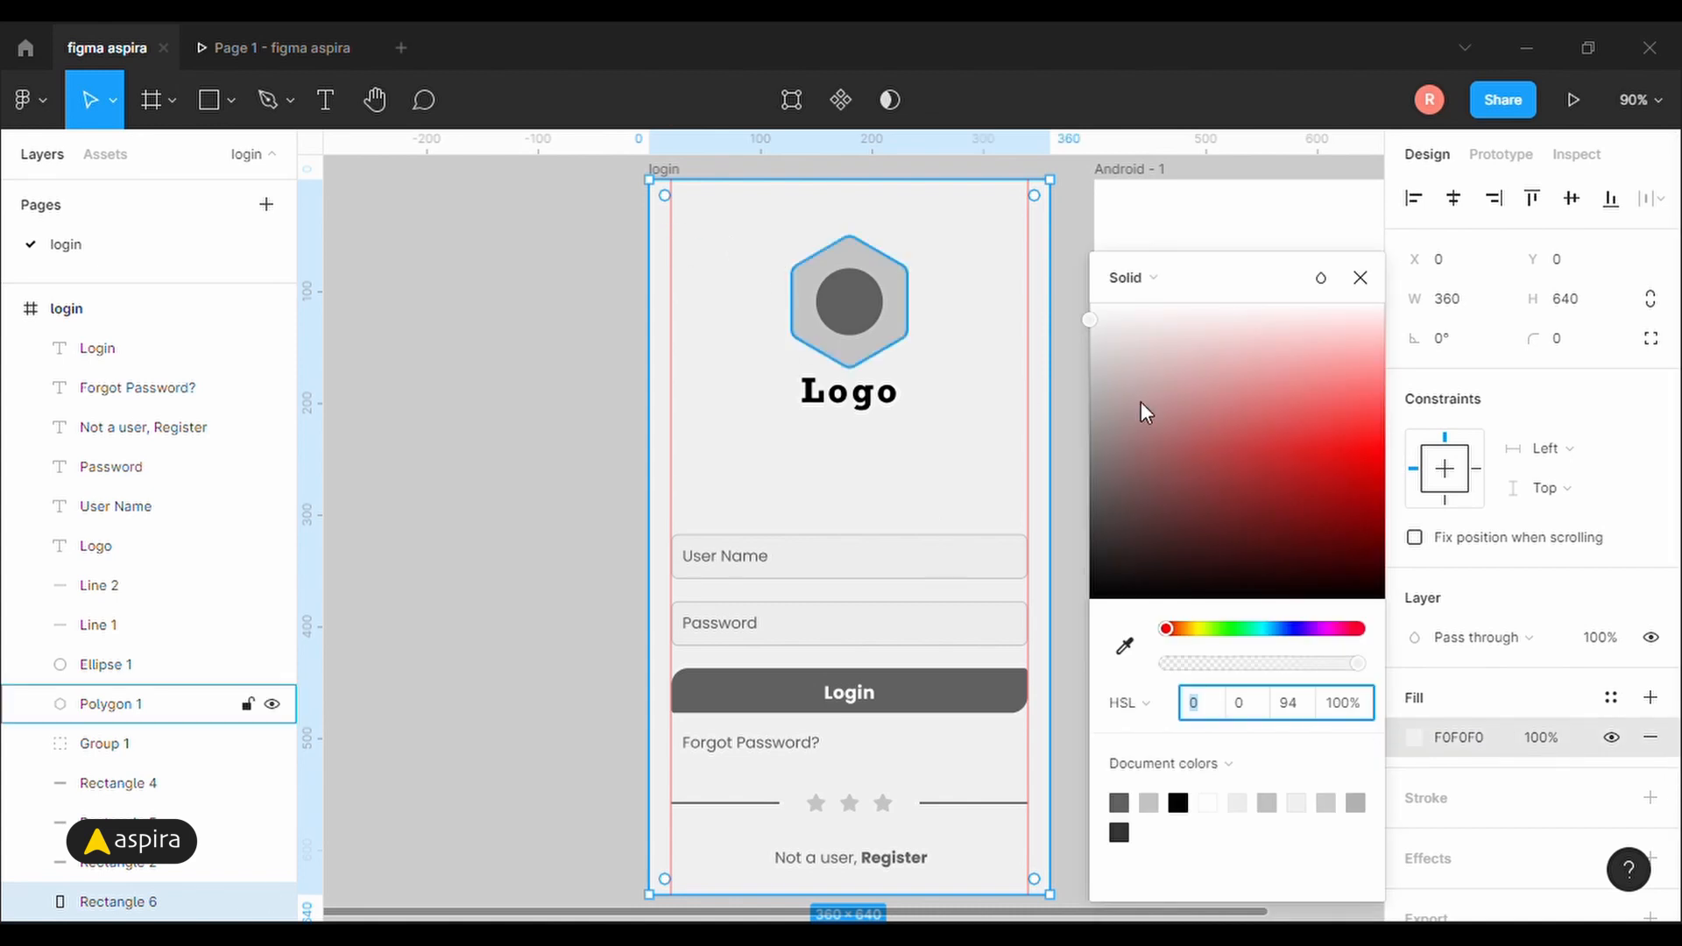
{"action": "left_click", "coordinate": [1157, 278]}
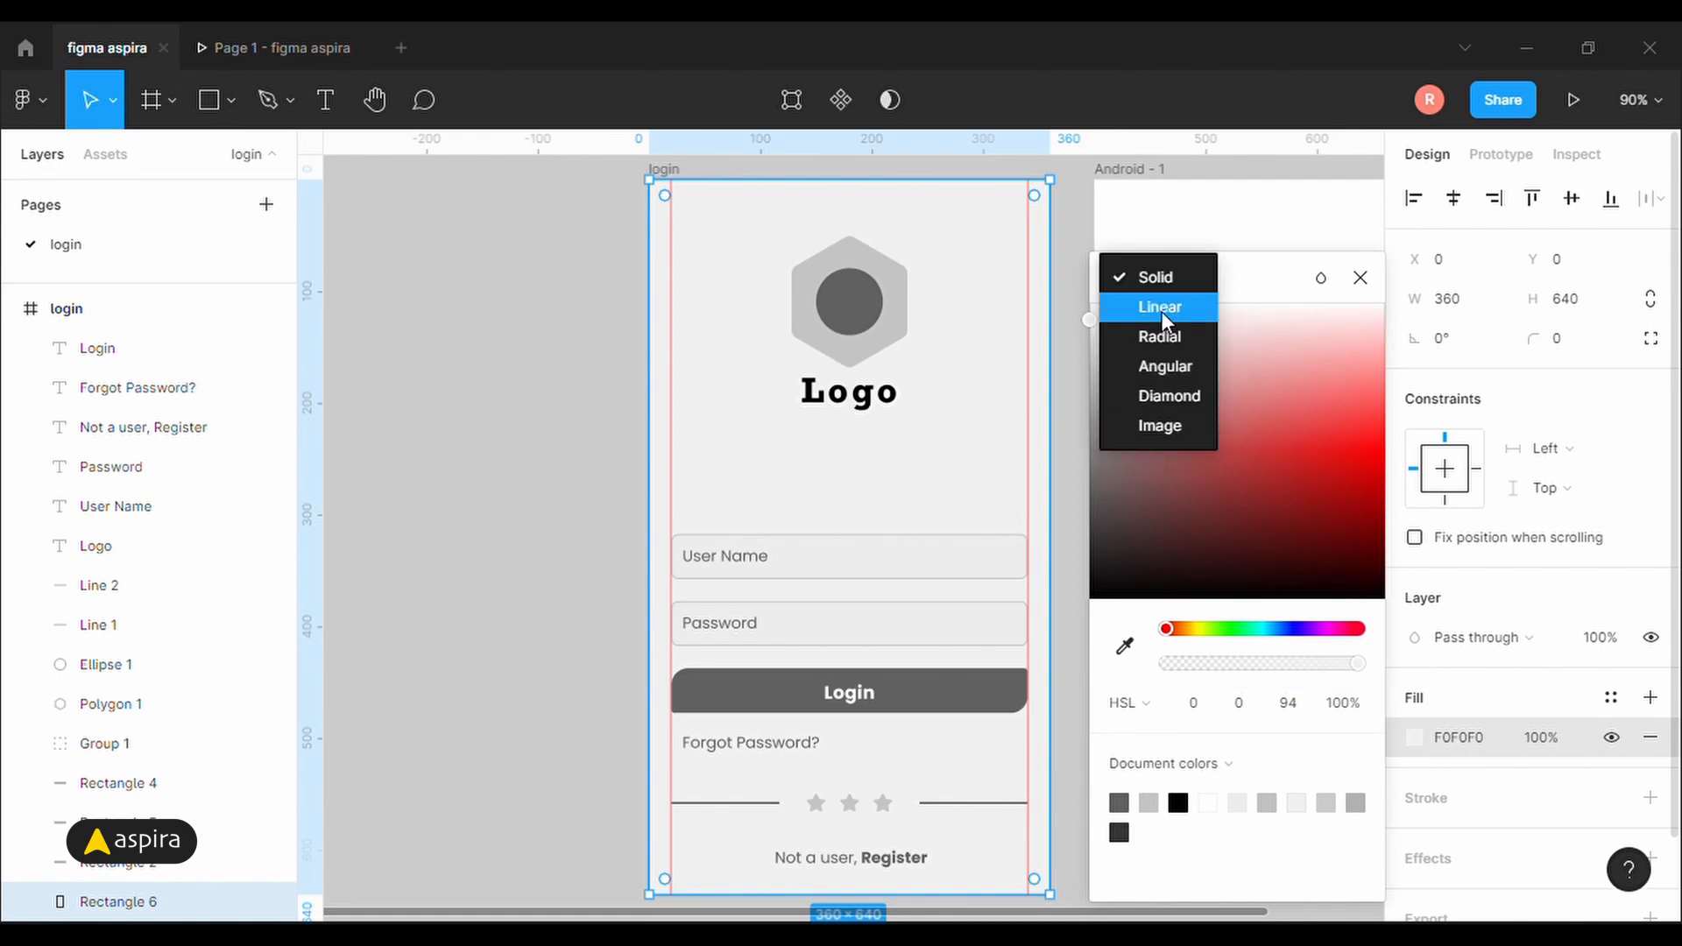
{"action": "left_click", "coordinate": [1162, 308]}
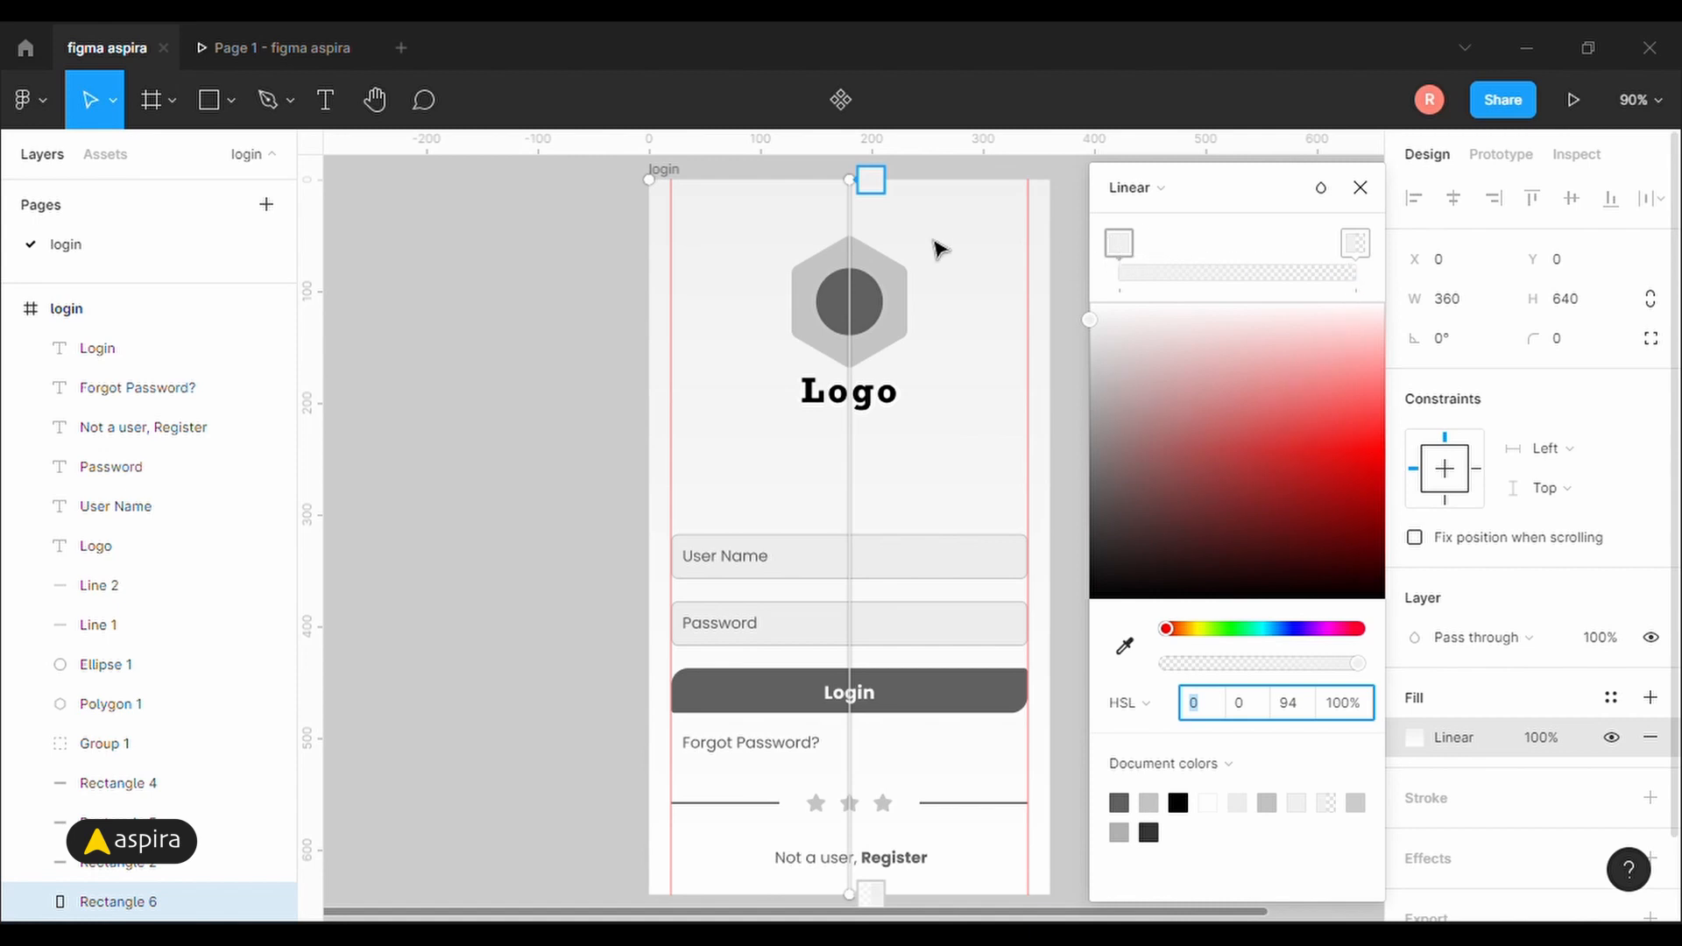
Switch the colour values to RGB and set the gradient's end stop to grey 207, 206, 206 at 100% opacity.
{"action": "left_click", "coordinate": [1119, 248]}
{"action": "left_click", "coordinate": [1356, 249]}
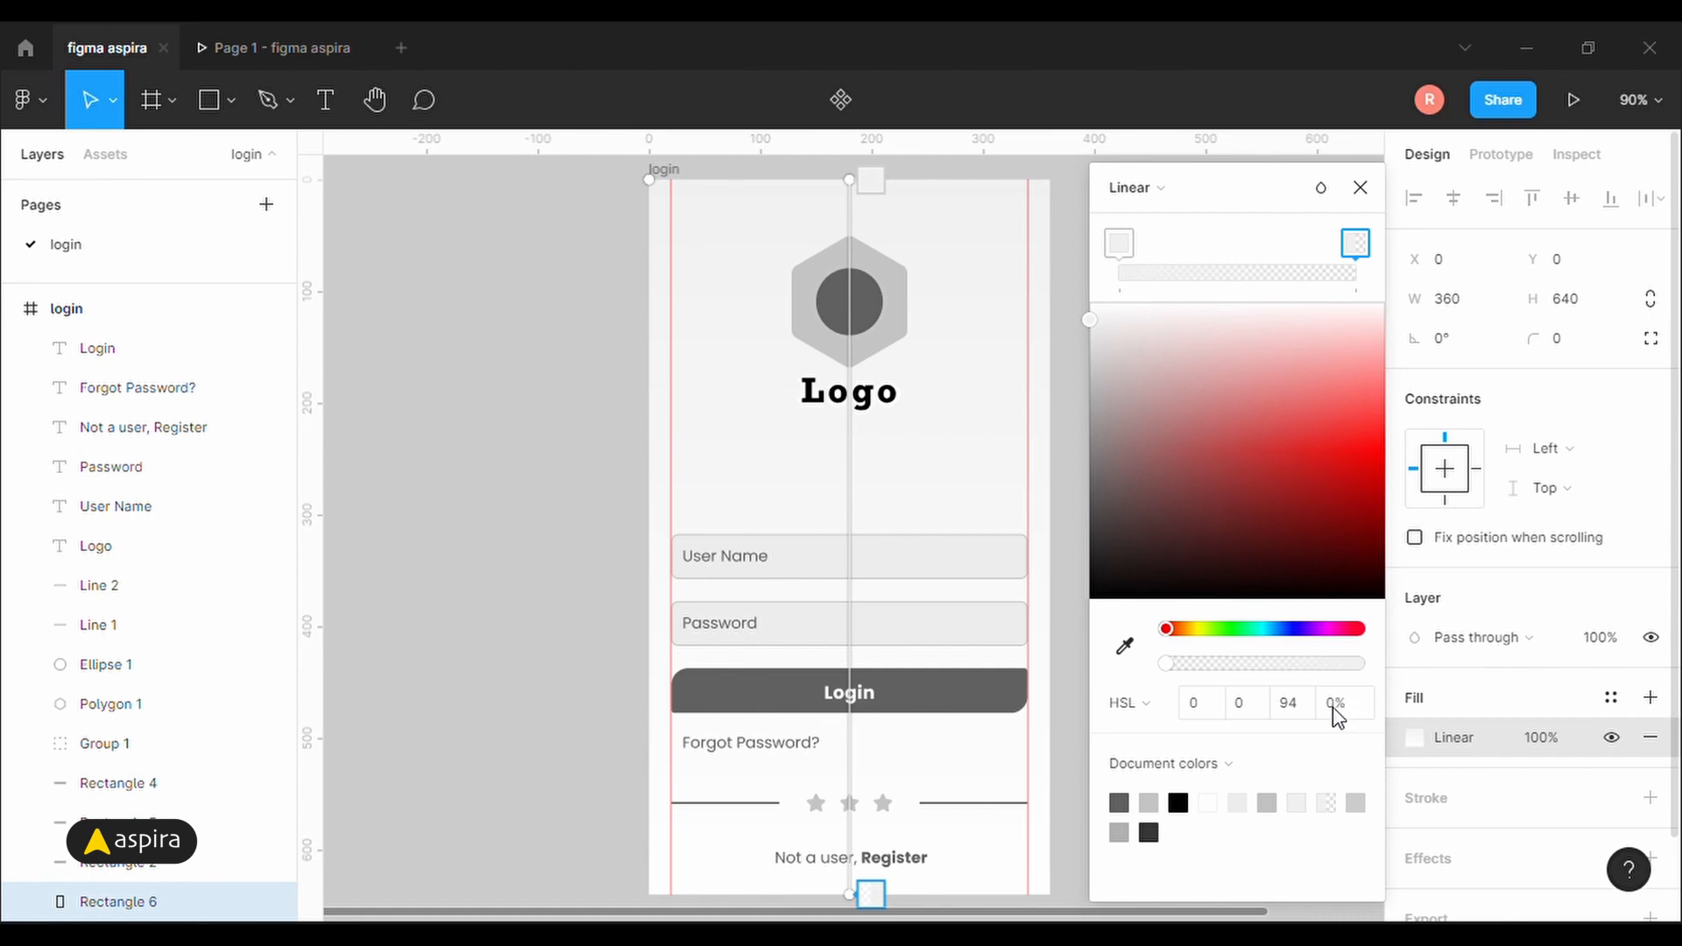
{"action": "left_click", "coordinate": [1137, 703]}
{"action": "left_click", "coordinate": [1151, 645]}
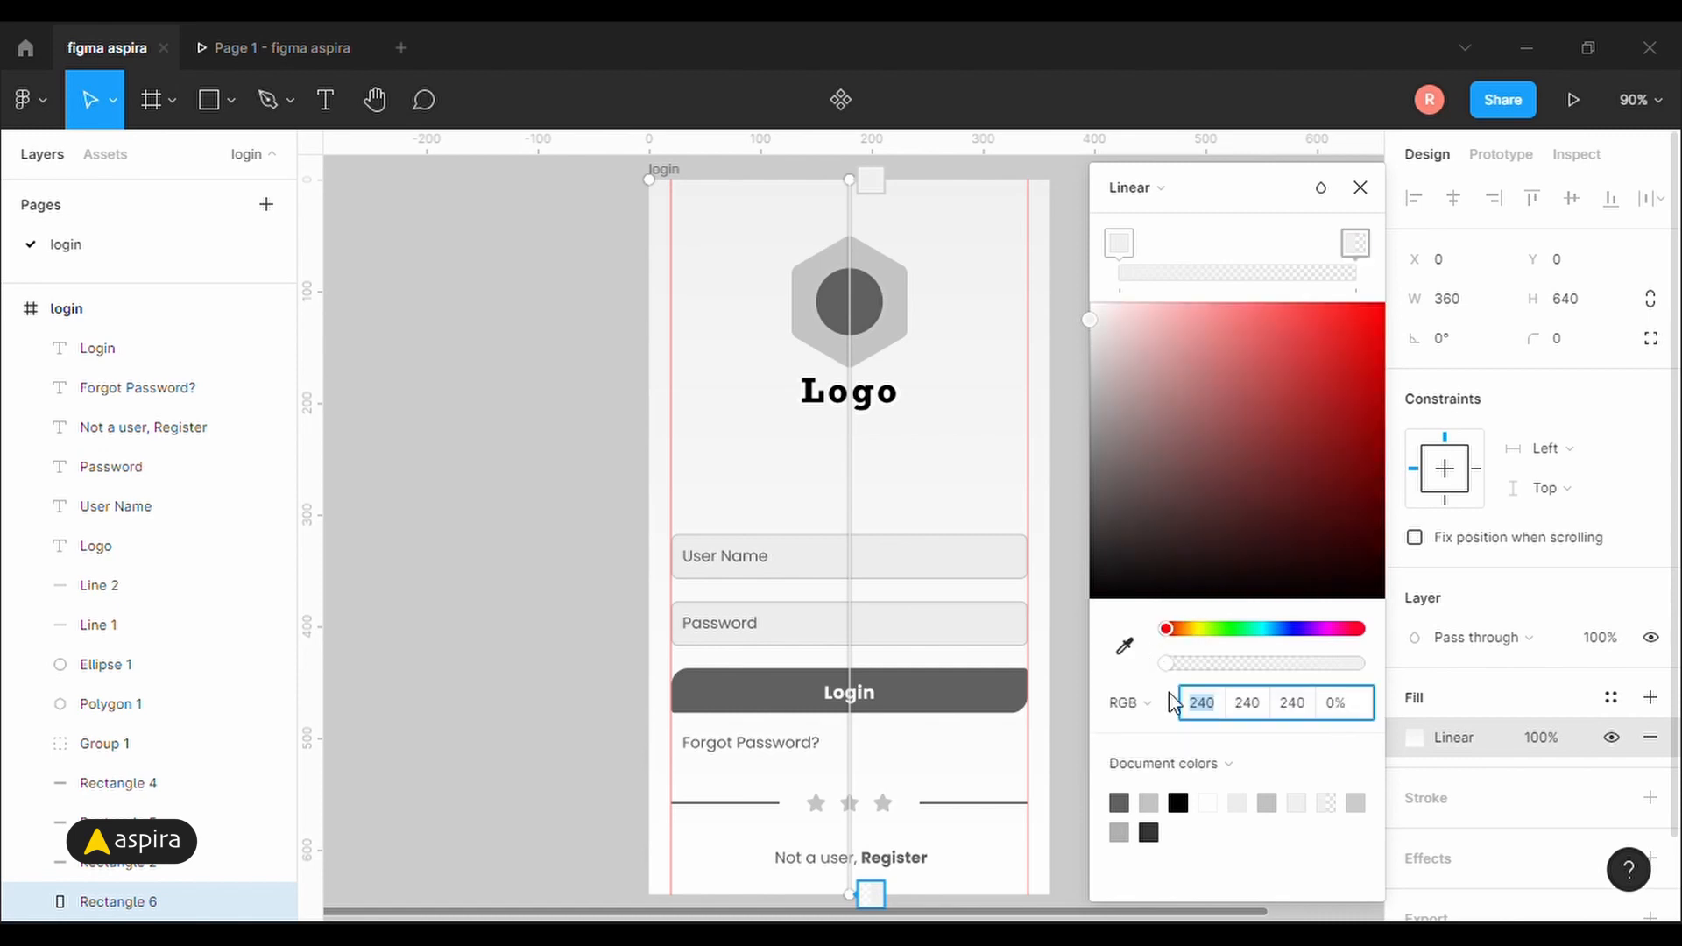
{"action": "left_click", "coordinate": [1337, 710]}
{"action": "key", "text": "Return"}
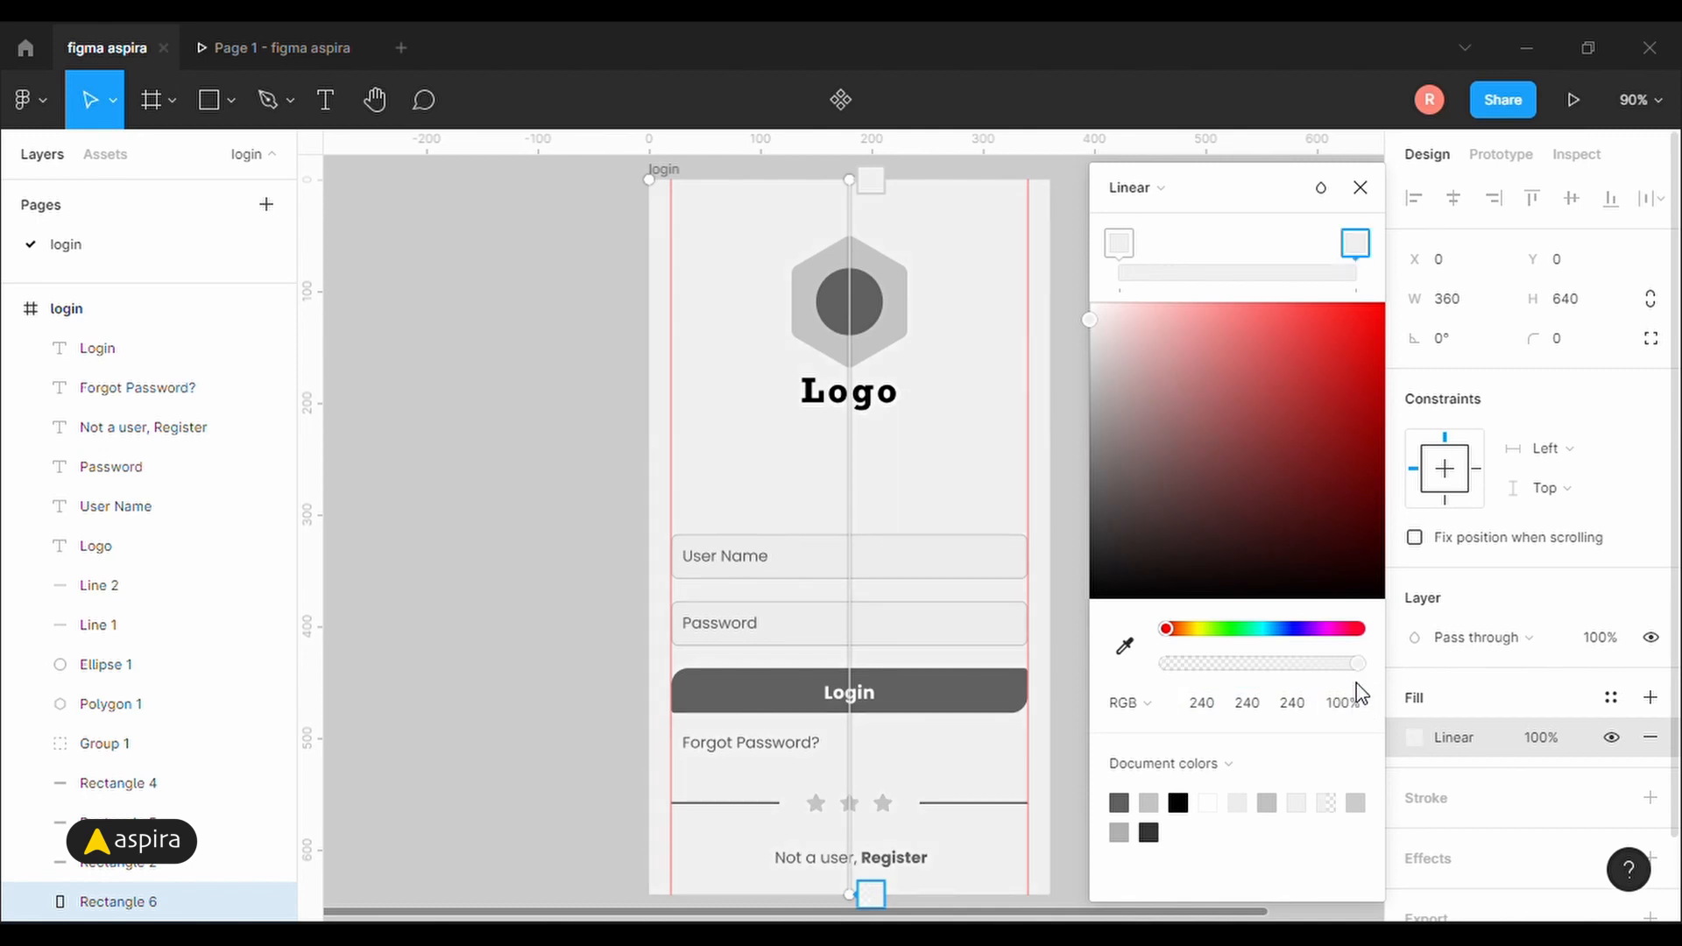
{"action": "mouse_move", "coordinate": [1357, 664]}
{"action": "left_mouse_down"}
{"action": "mouse_move", "coordinate": [1168, 675]}
{"action": "mouse_move", "coordinate": [1371, 673]}
{"action": "mouse_move", "coordinate": [1157, 673]}
{"action": "mouse_move", "coordinate": [1381, 680]}
{"action": "left_mouse_up"}
{"action": "left_click_drag", "start_coordinate": [1091, 323], "coordinate": [1093, 359]}
Set the gradient's start stop to light blue RGB 228, 245, 255 and compare the colour values of both stops.
{"action": "left_click", "coordinate": [1111, 247]}
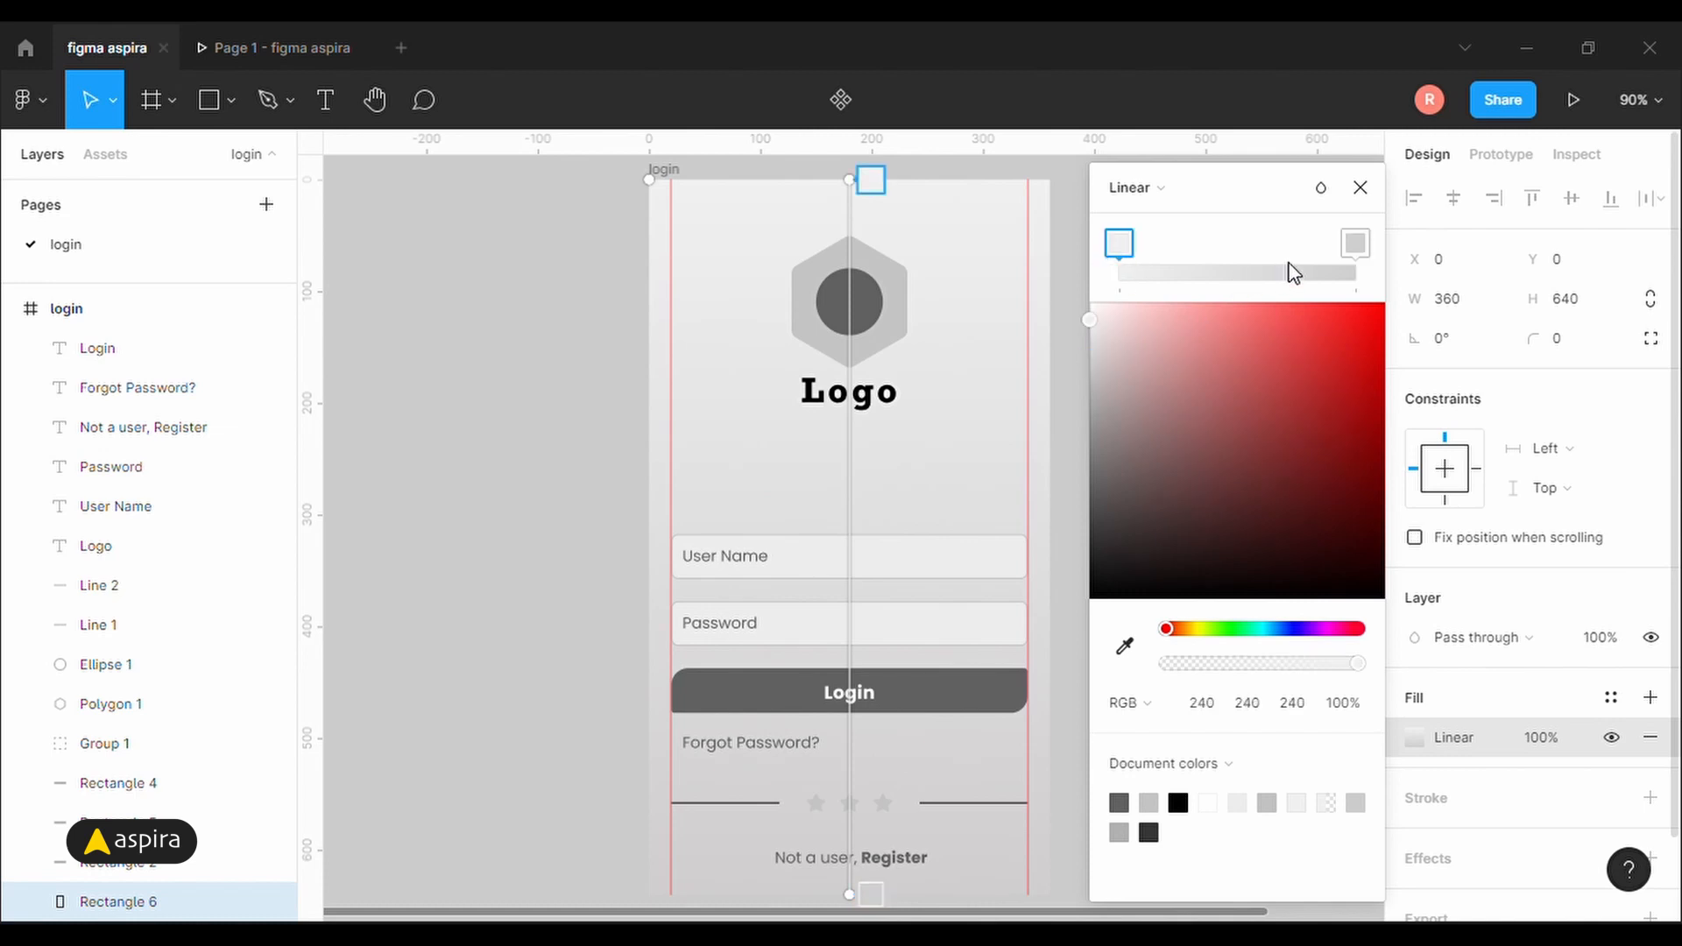
{"action": "left_click_drag", "start_coordinate": [1228, 628], "coordinate": [1275, 627]}
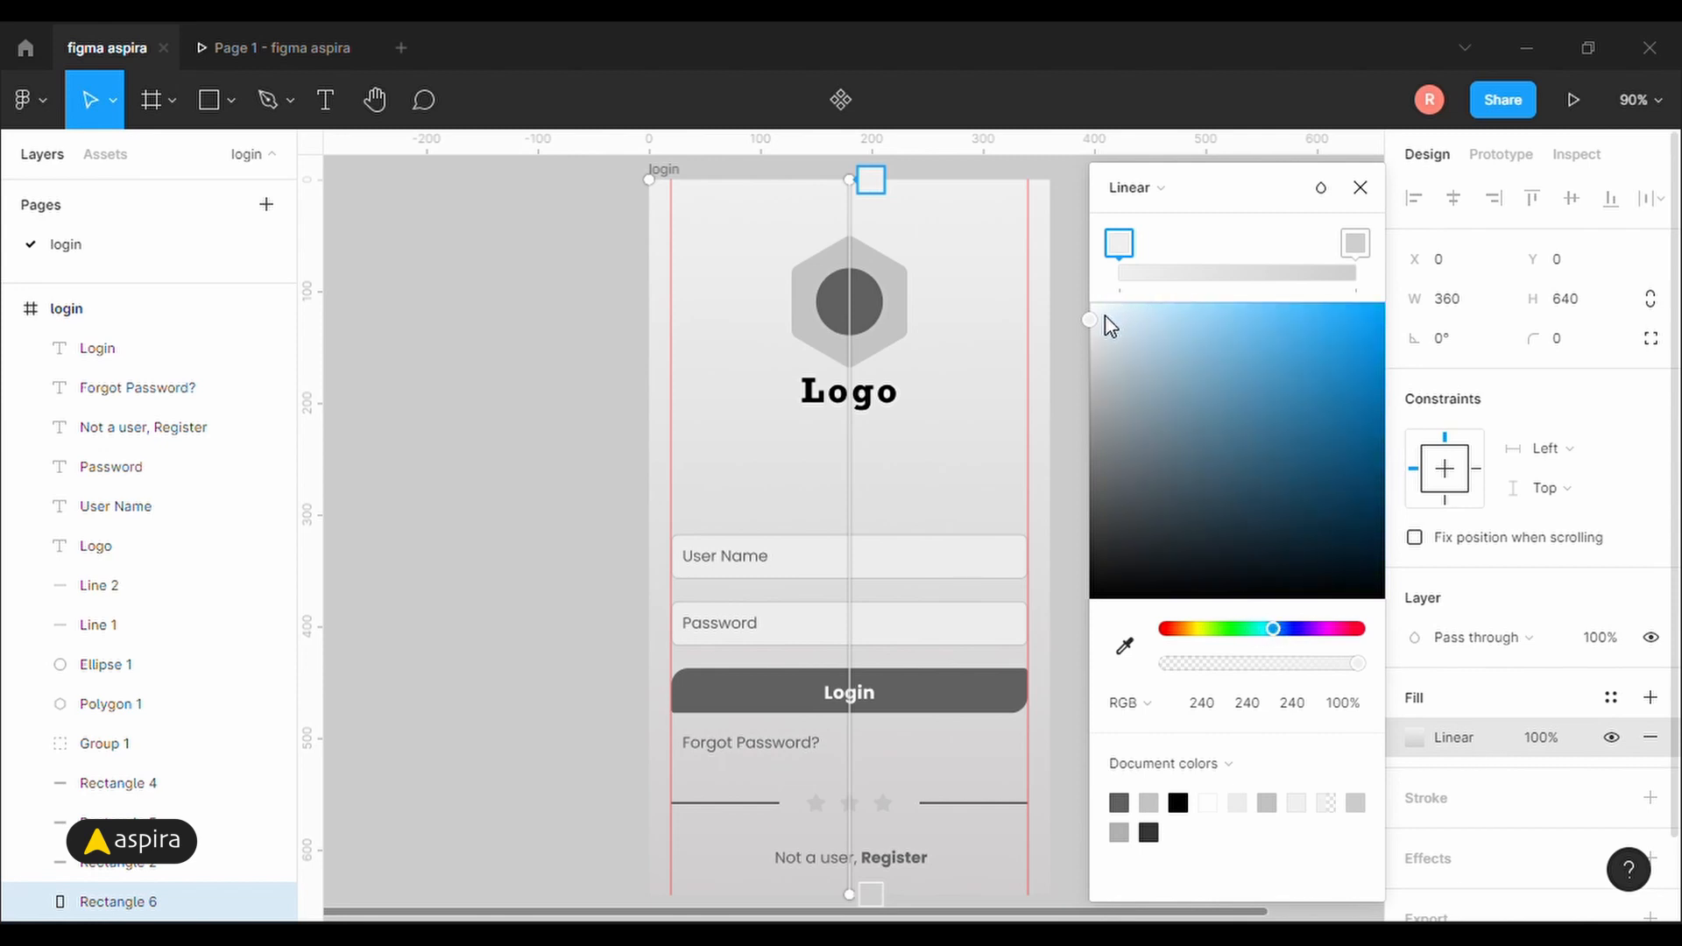
{"action": "left_click_drag", "start_coordinate": [1095, 332], "coordinate": [1120, 312]}
{"action": "left_click", "coordinate": [1355, 246]}
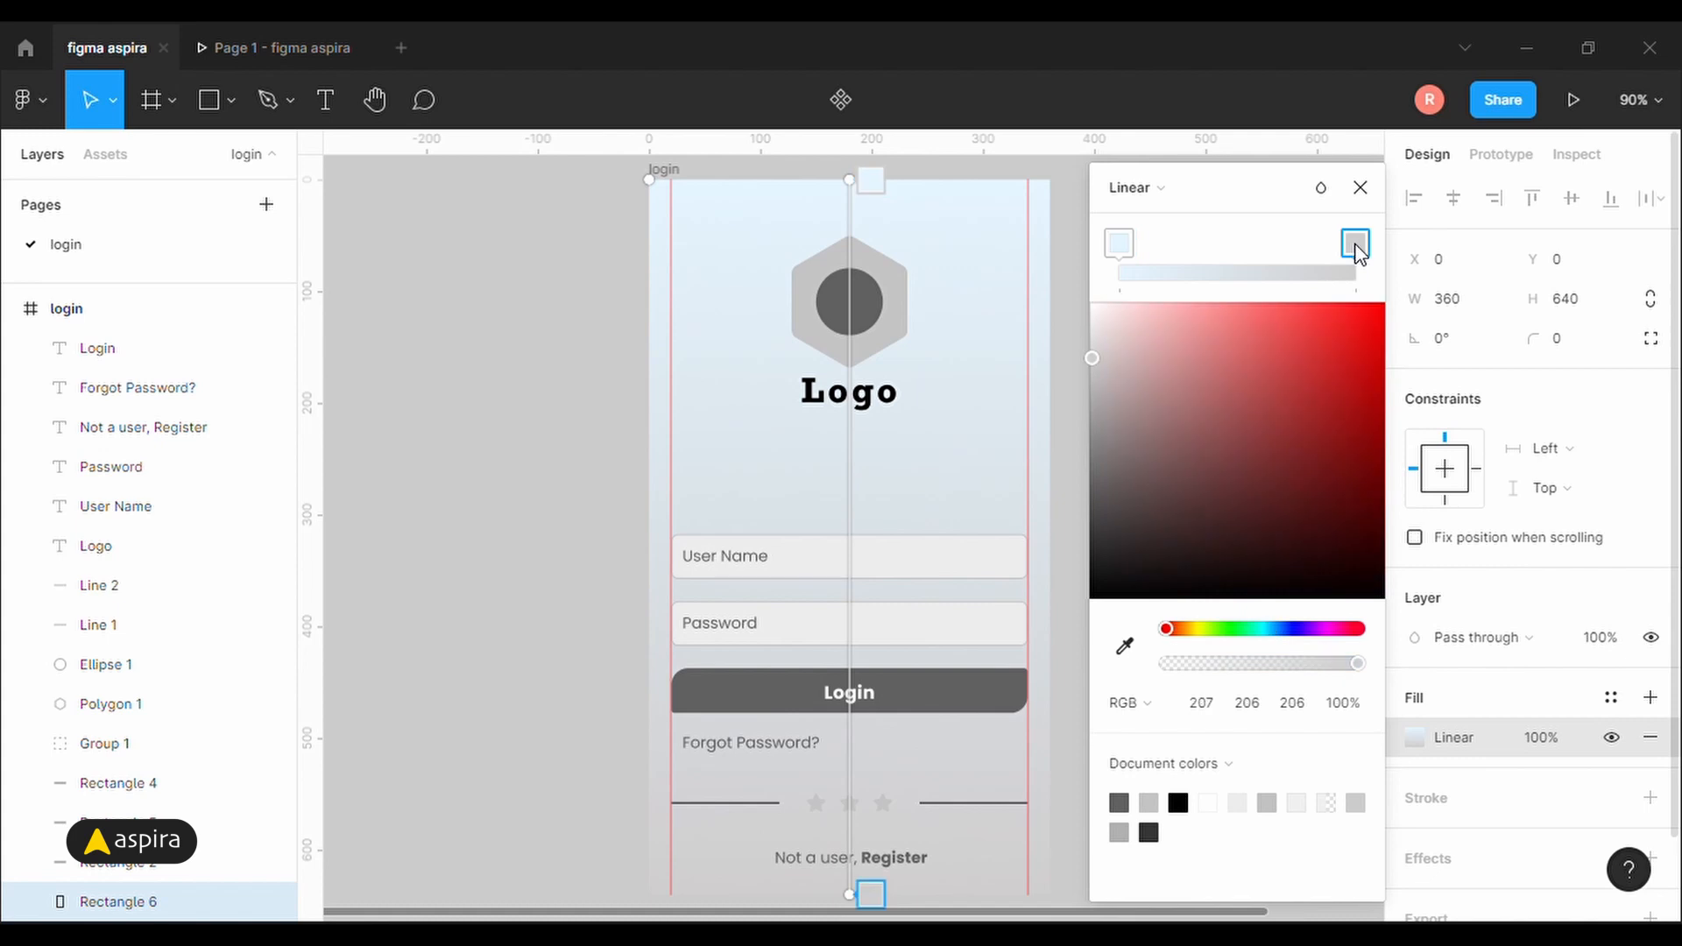
{"action": "left_click", "coordinate": [1112, 246]}
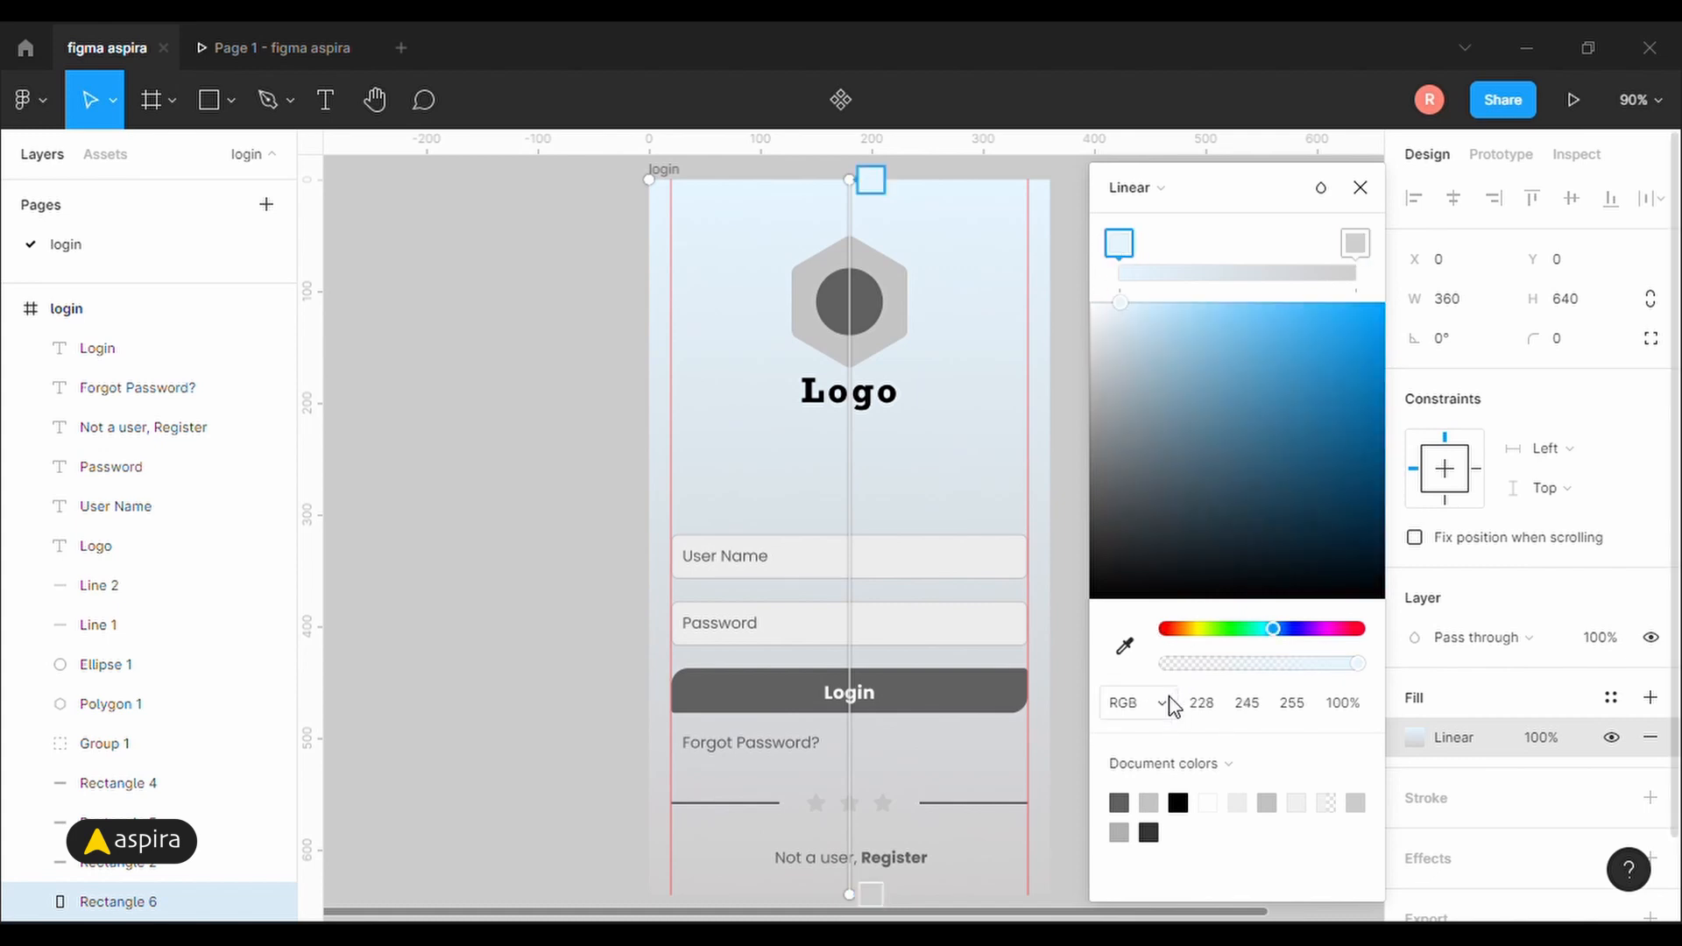
Switch the colour values to Hex and set the background gradient's end stop to sky blue 93D7FF.
{"action": "left_click", "coordinate": [1137, 710]}
{"action": "left_click", "coordinate": [1153, 672]}
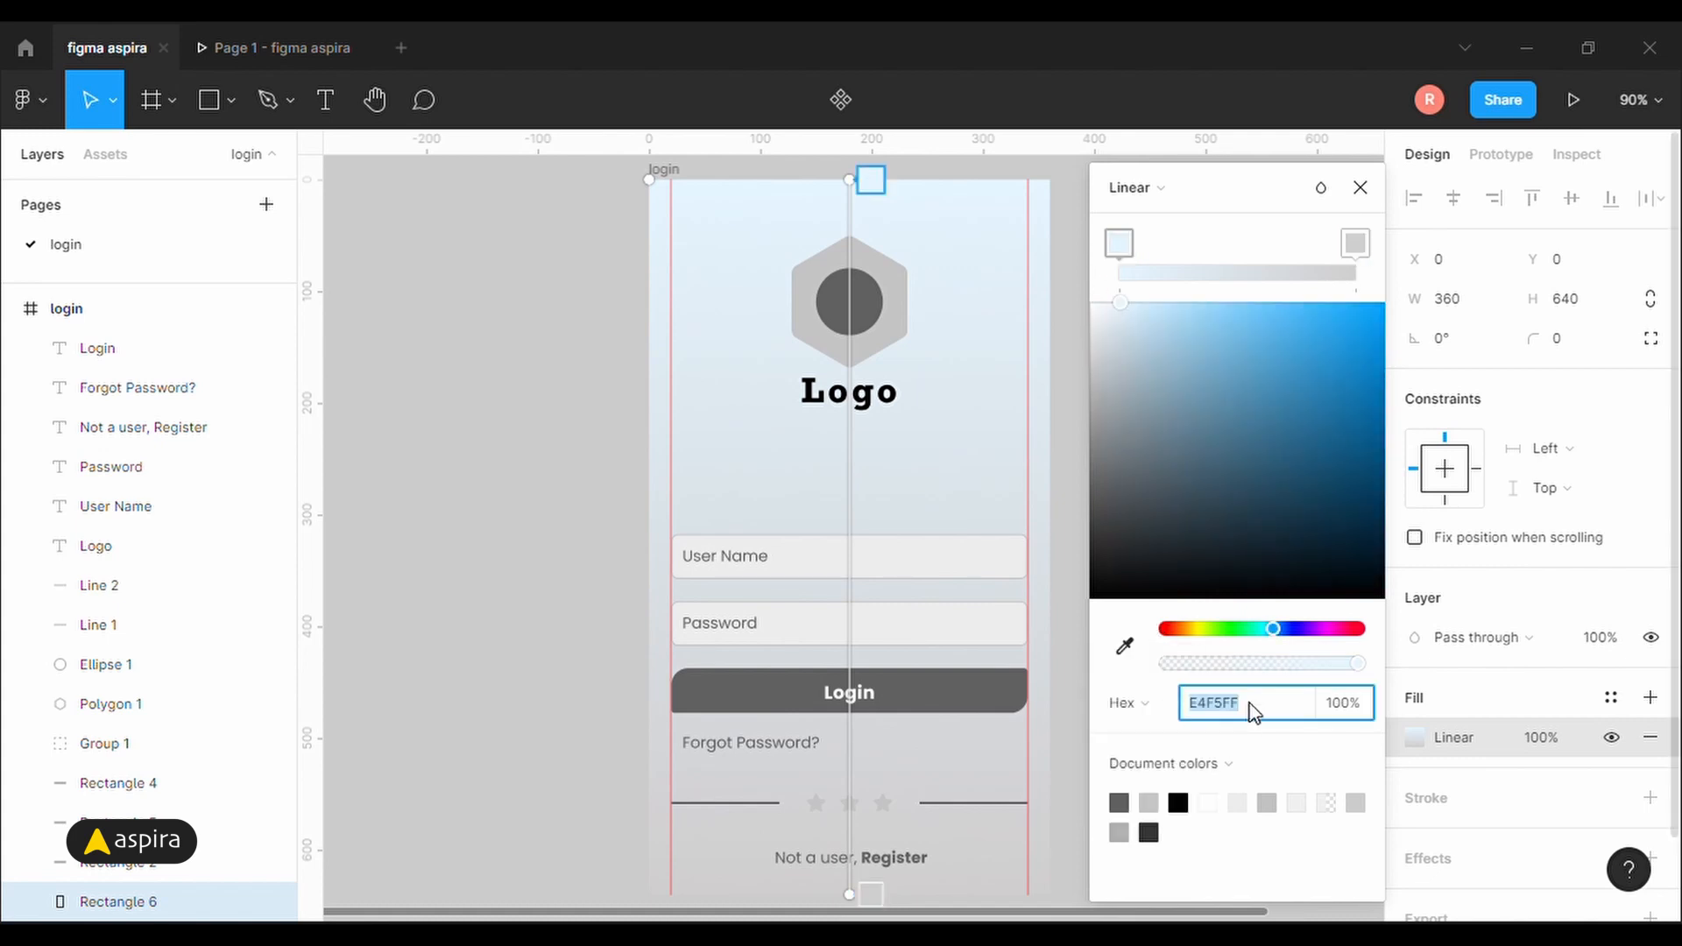
{"action": "left_click", "coordinate": [1351, 250]}
{"action": "left_click", "coordinate": [1212, 712]}
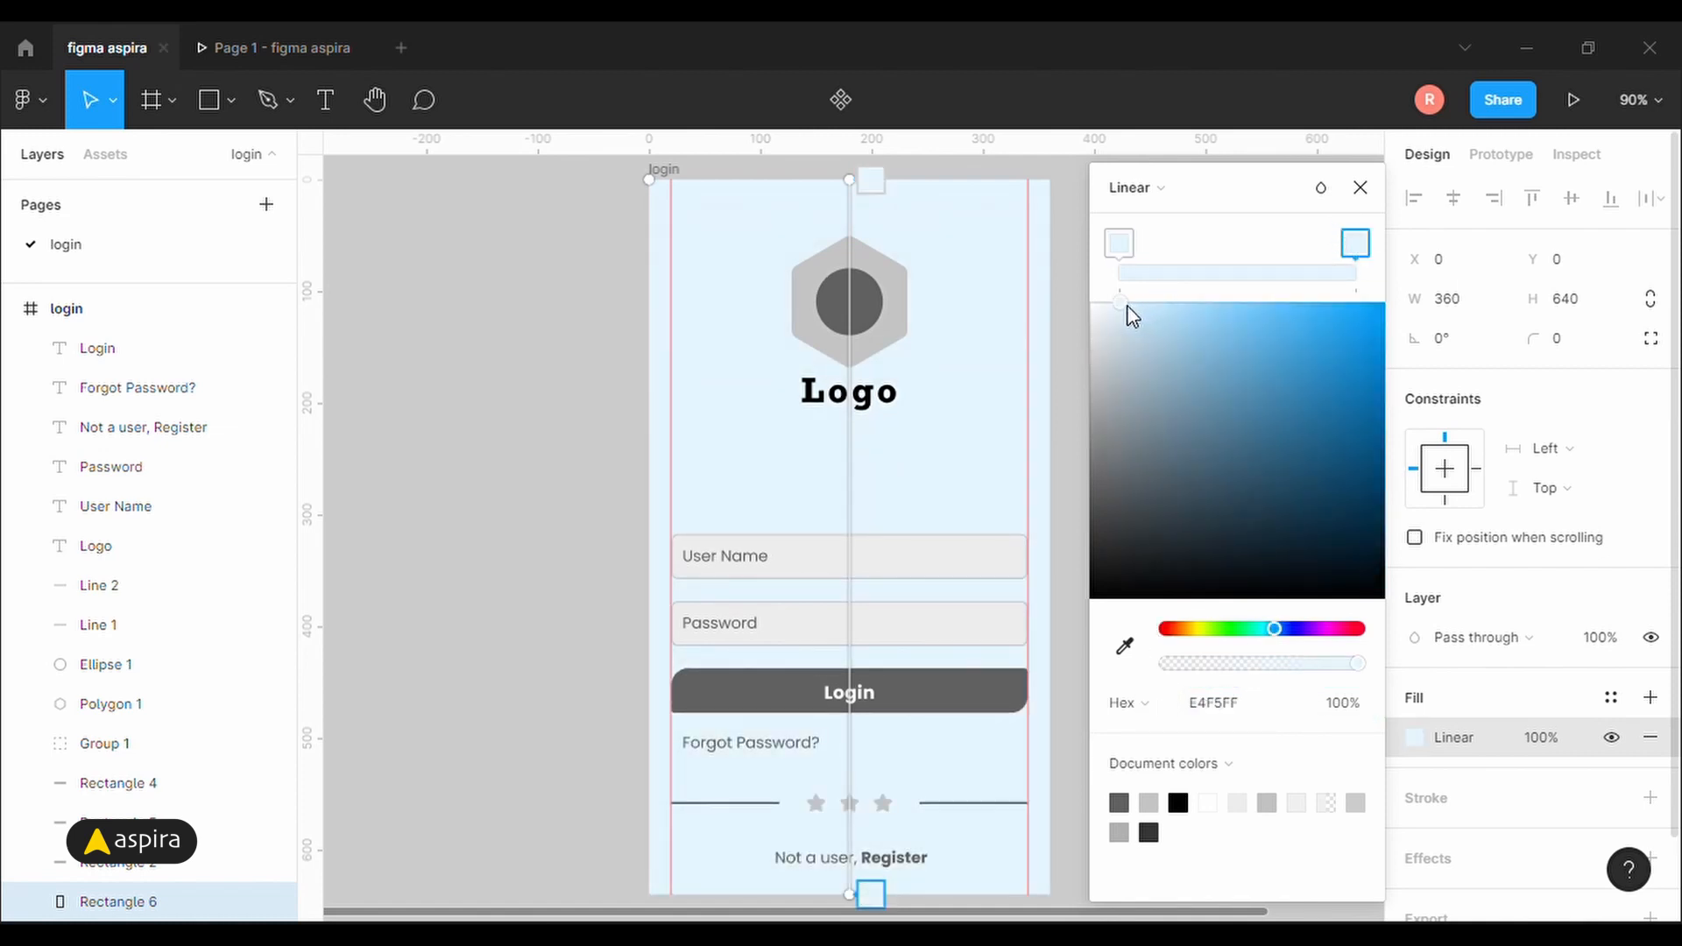
{"action": "left_click_drag", "start_coordinate": [1128, 307], "coordinate": [1216, 305]}
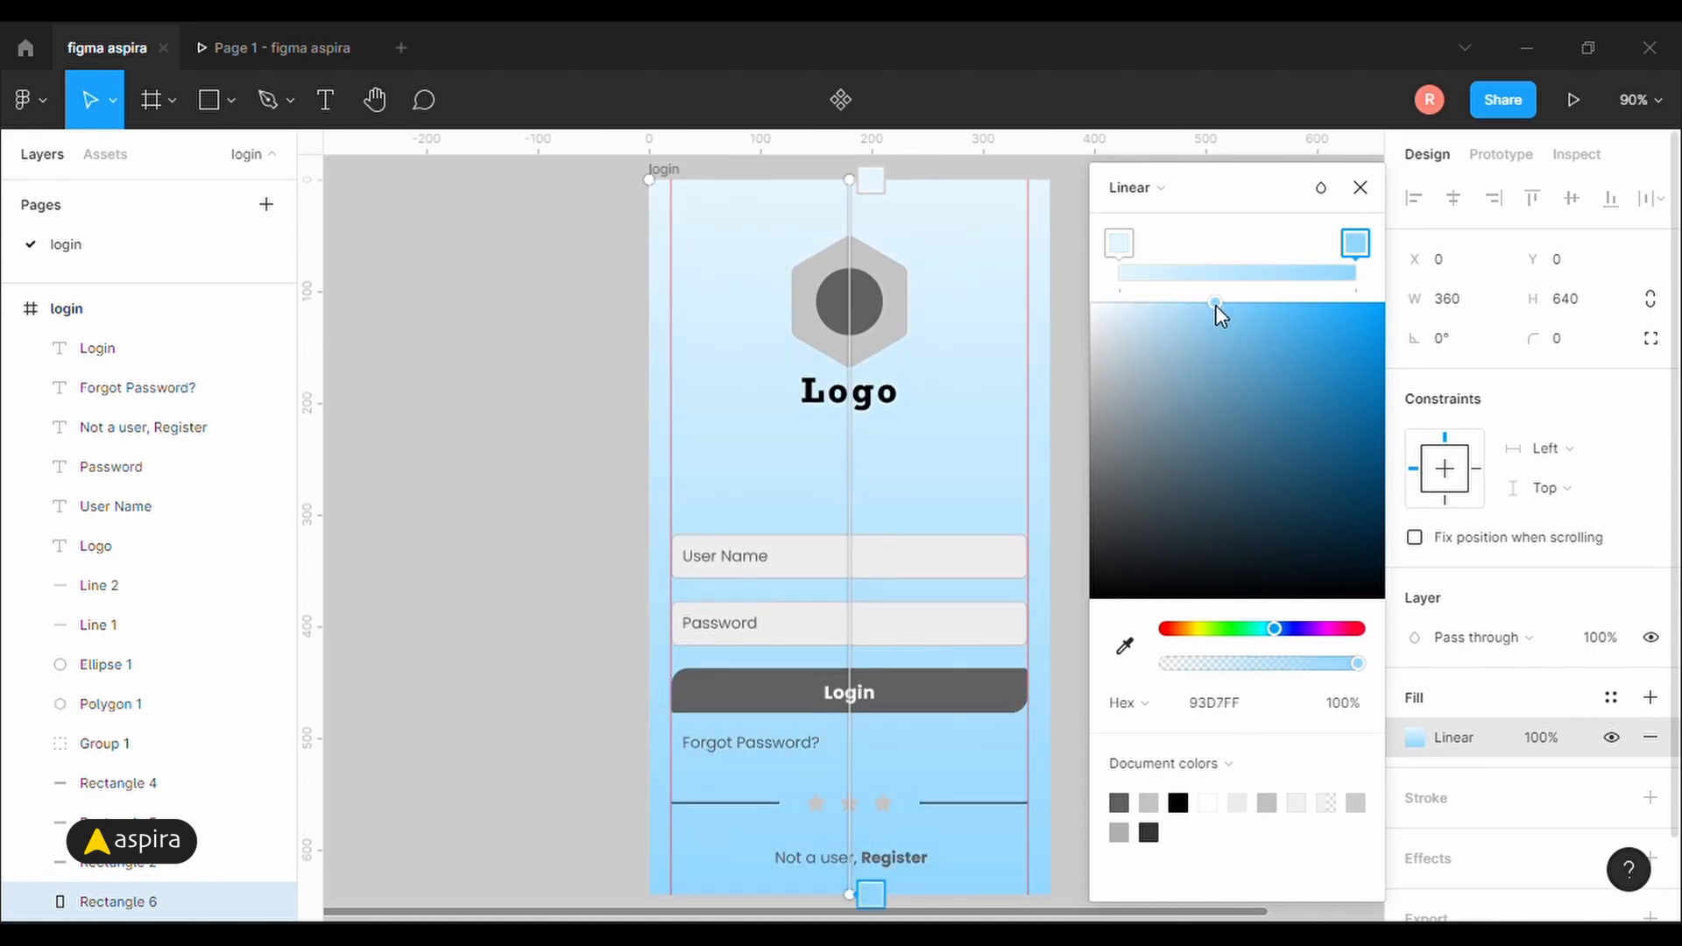
{"action": "left_click", "coordinate": [1362, 189]}
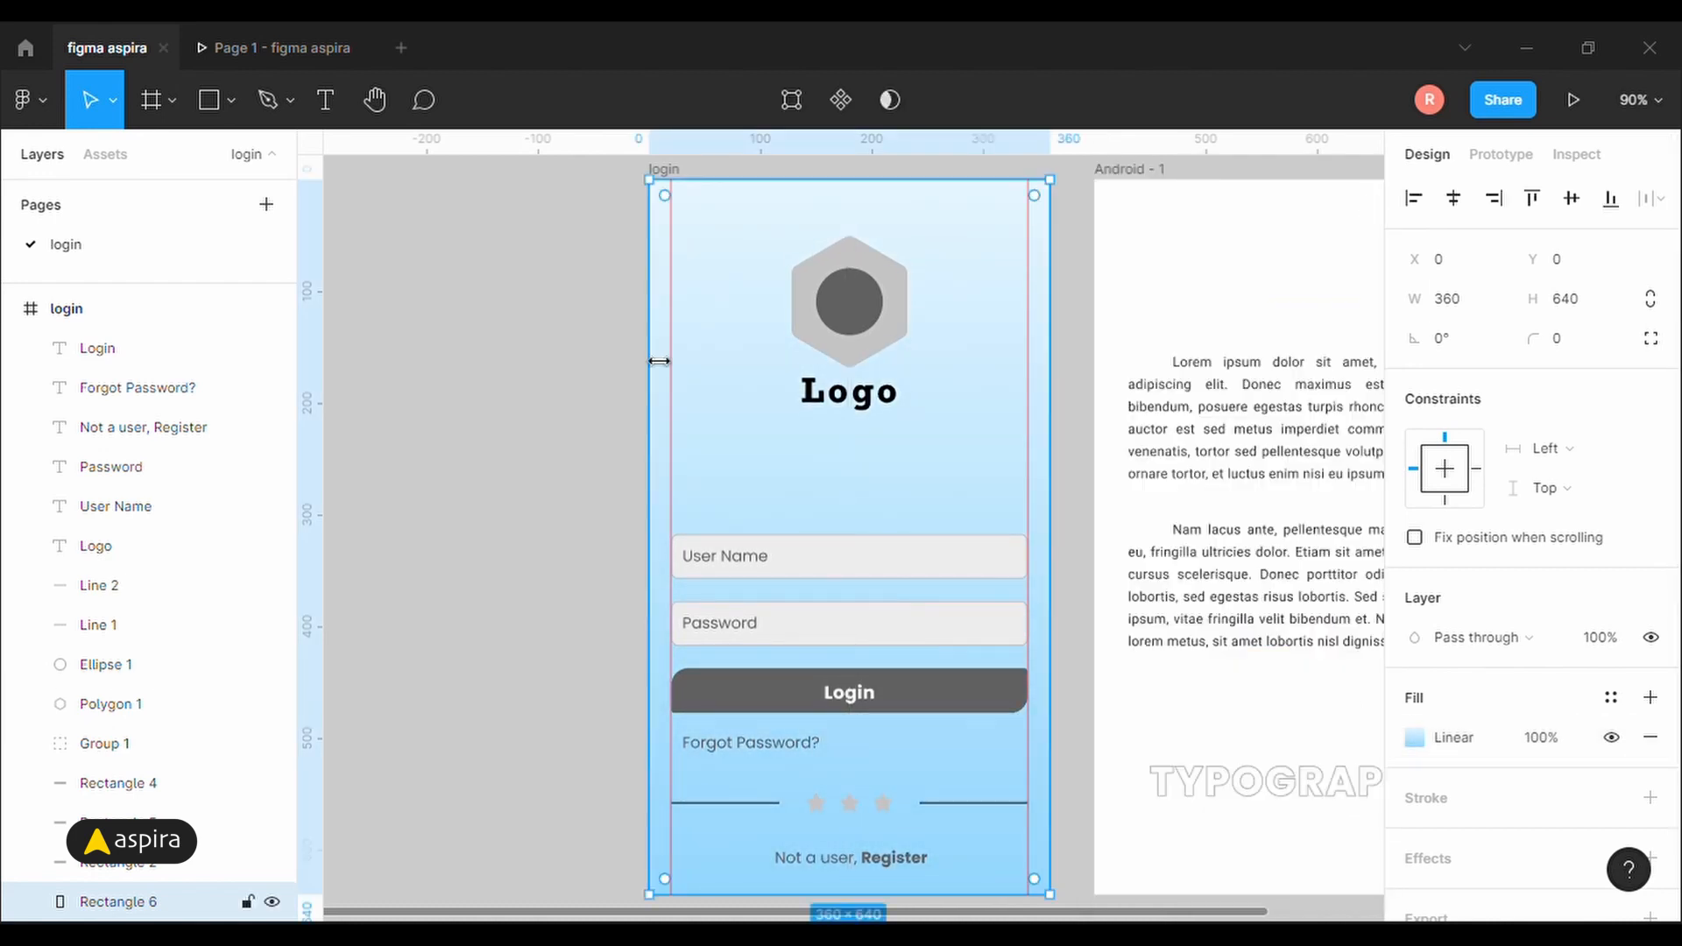
Convert the fill of the circle inside the logo hexagon from solid to a radial gradient.
{"action": "scroll", "coordinate": [625, 554], "scroll_direction": "down", "scroll_amount": 1}
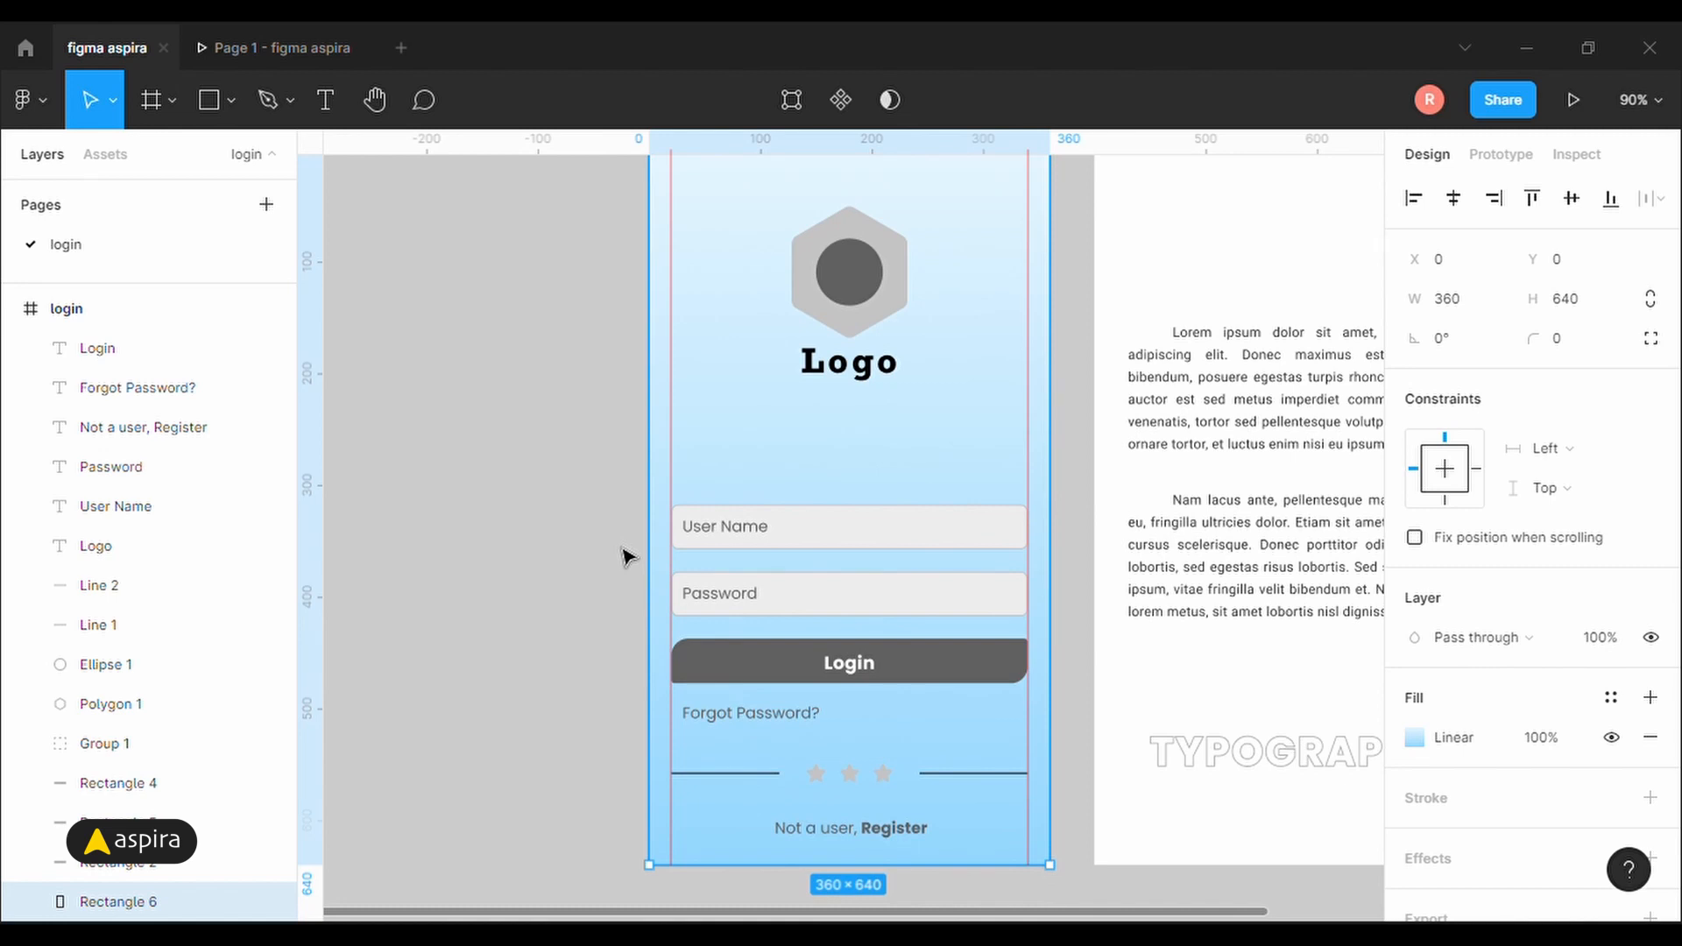
{"action": "left_click_drag", "start_coordinate": [972, 368], "coordinate": [935, 402]}
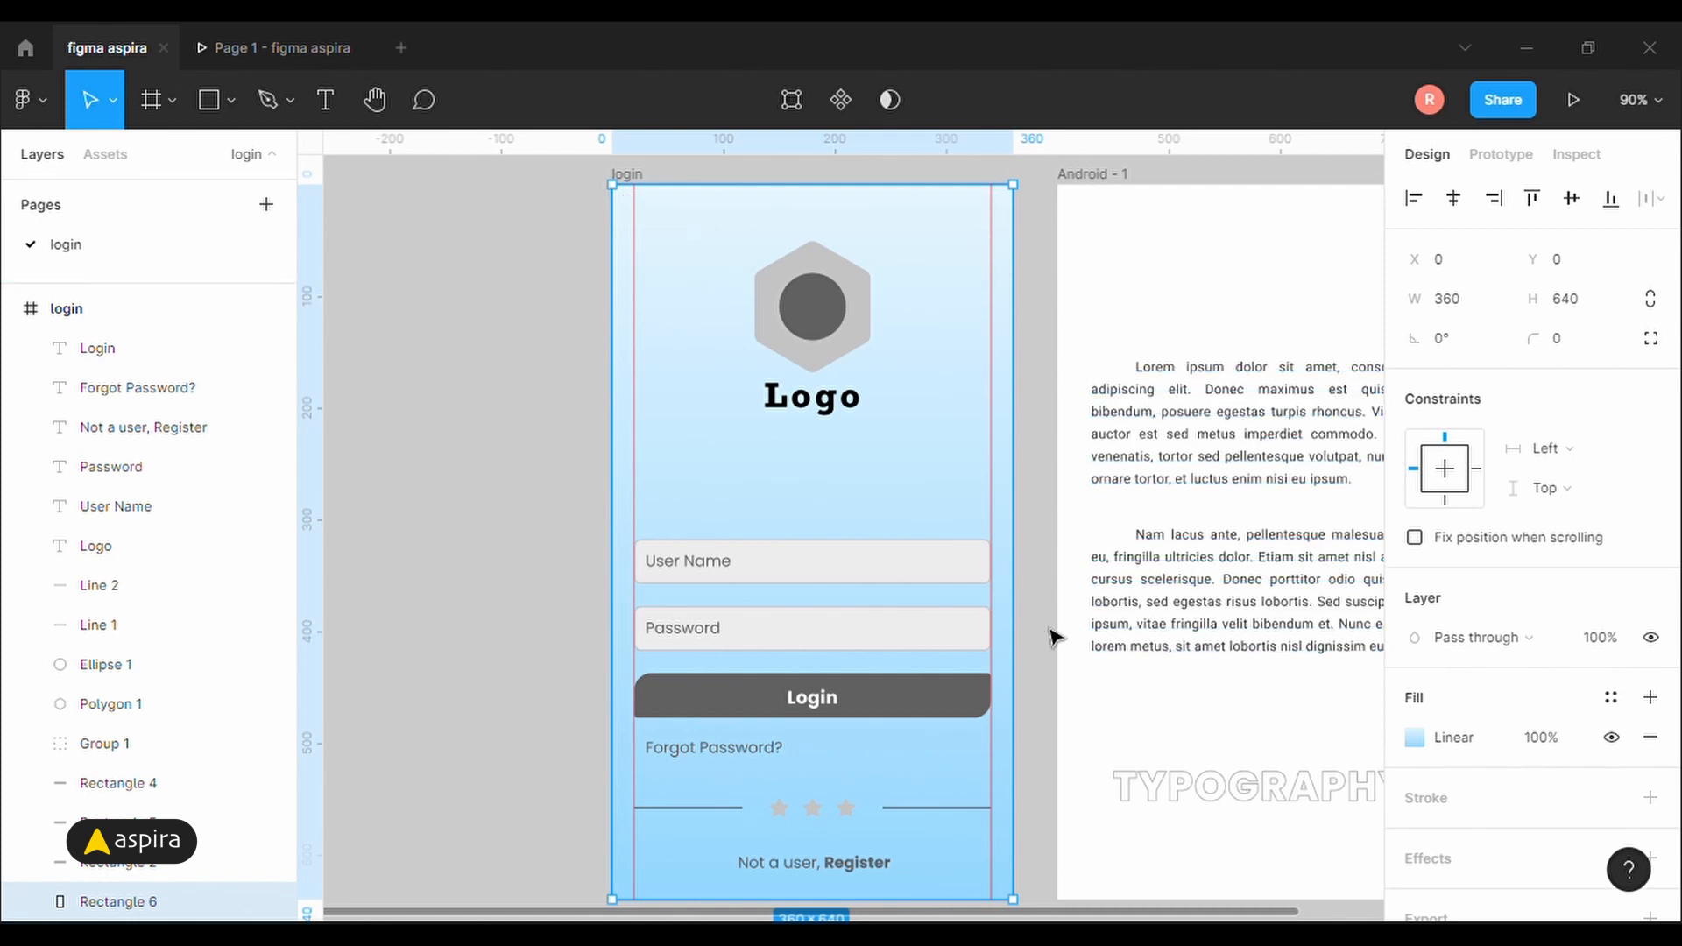
{"action": "left_click", "coordinate": [812, 256]}
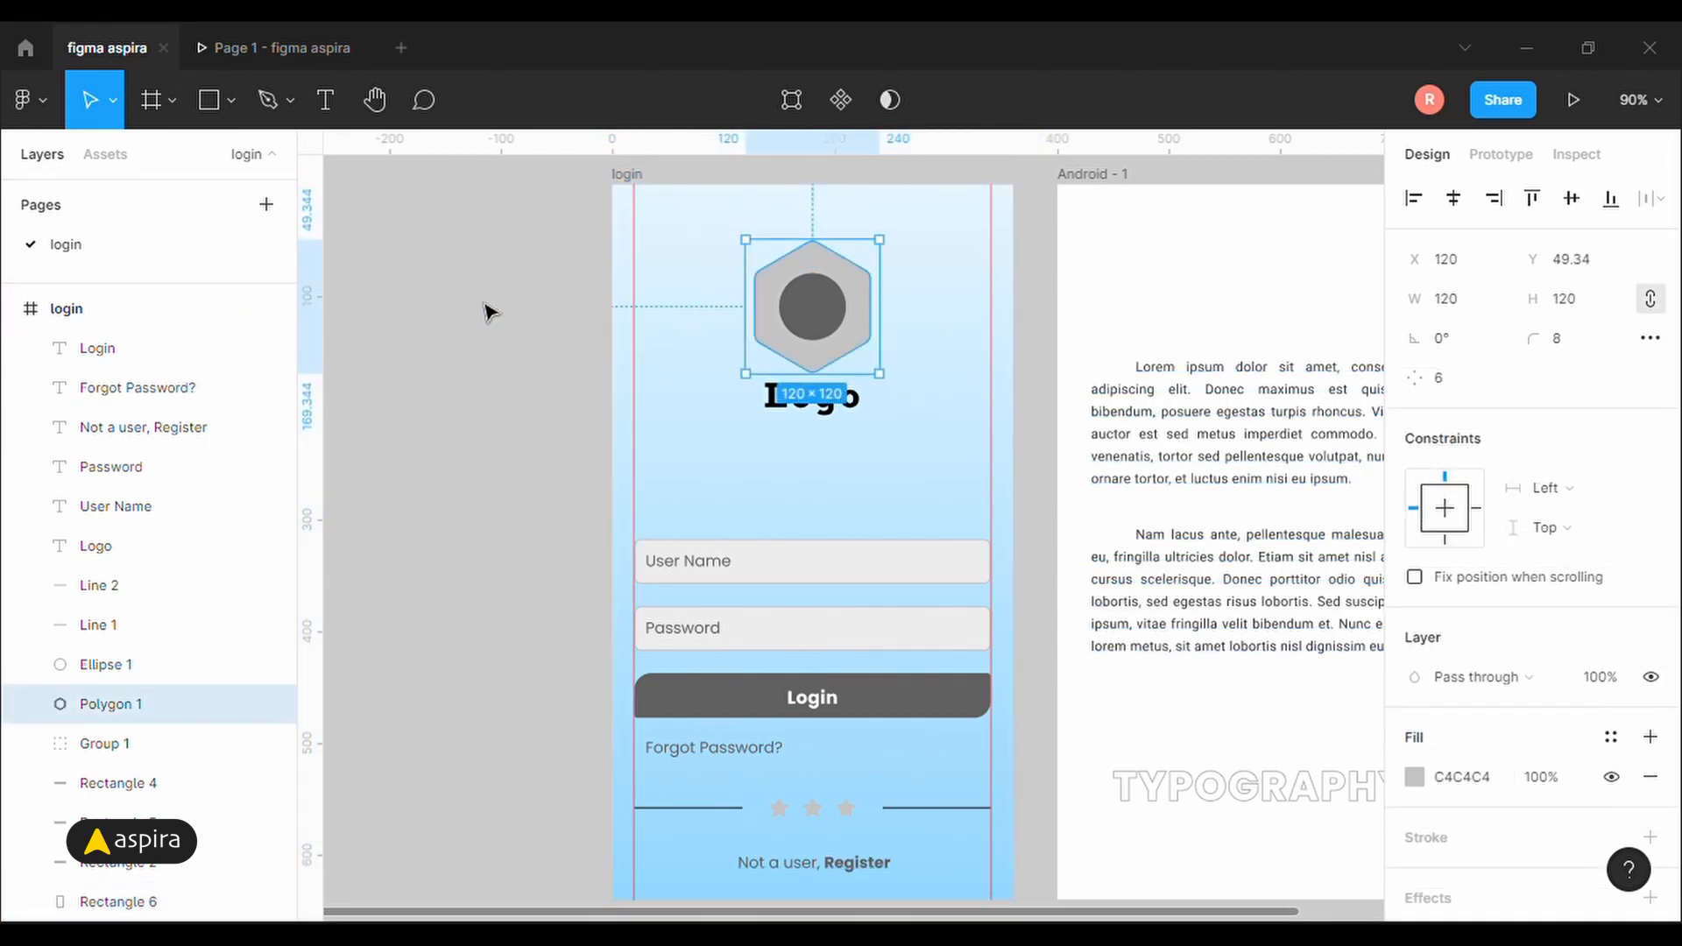
{"action": "left_click", "coordinate": [817, 295]}
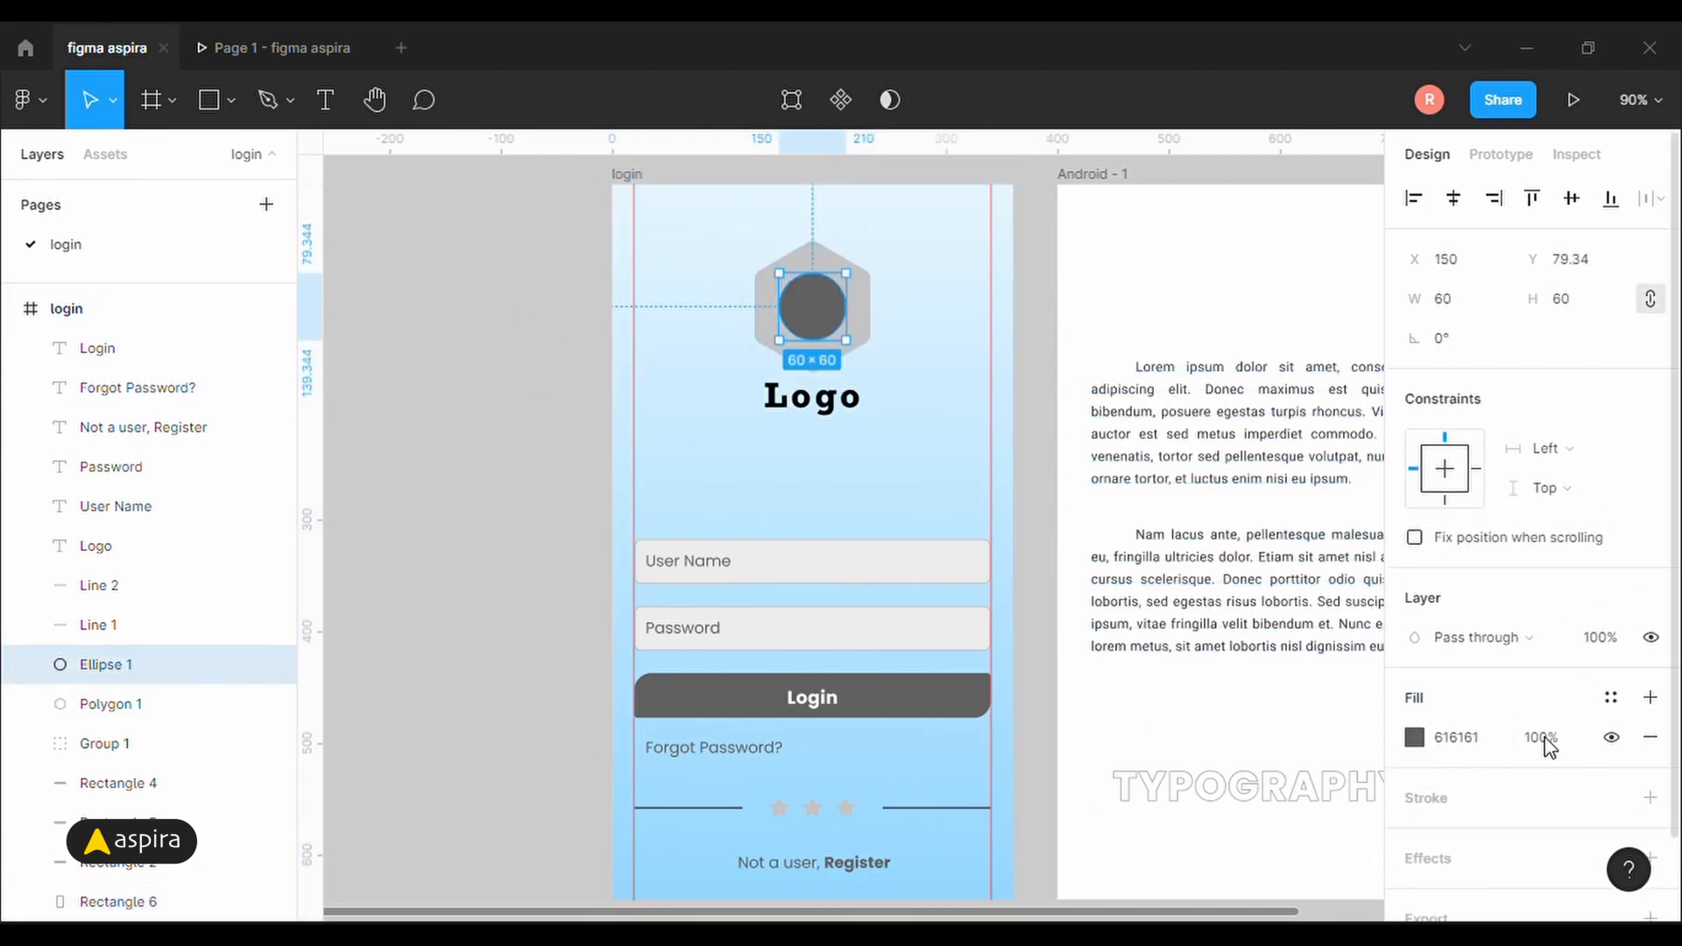
{"action": "left_click", "coordinate": [1414, 738]}
{"action": "left_click", "coordinate": [1168, 281]}
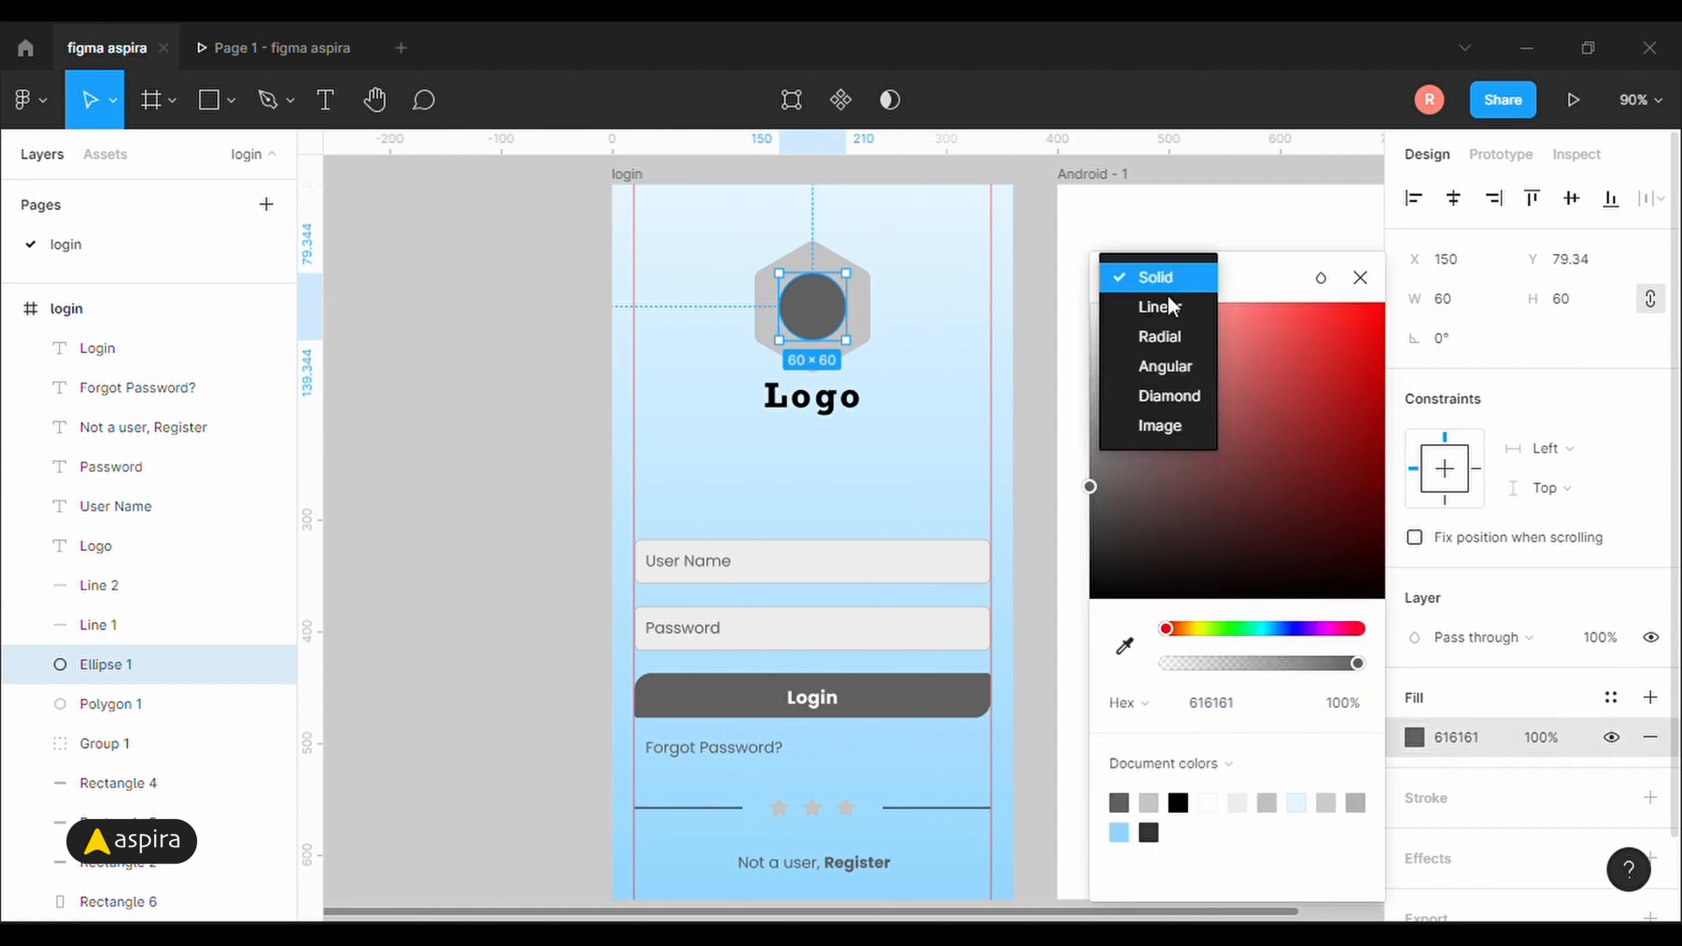
{"action": "left_click", "coordinate": [1164, 335]}
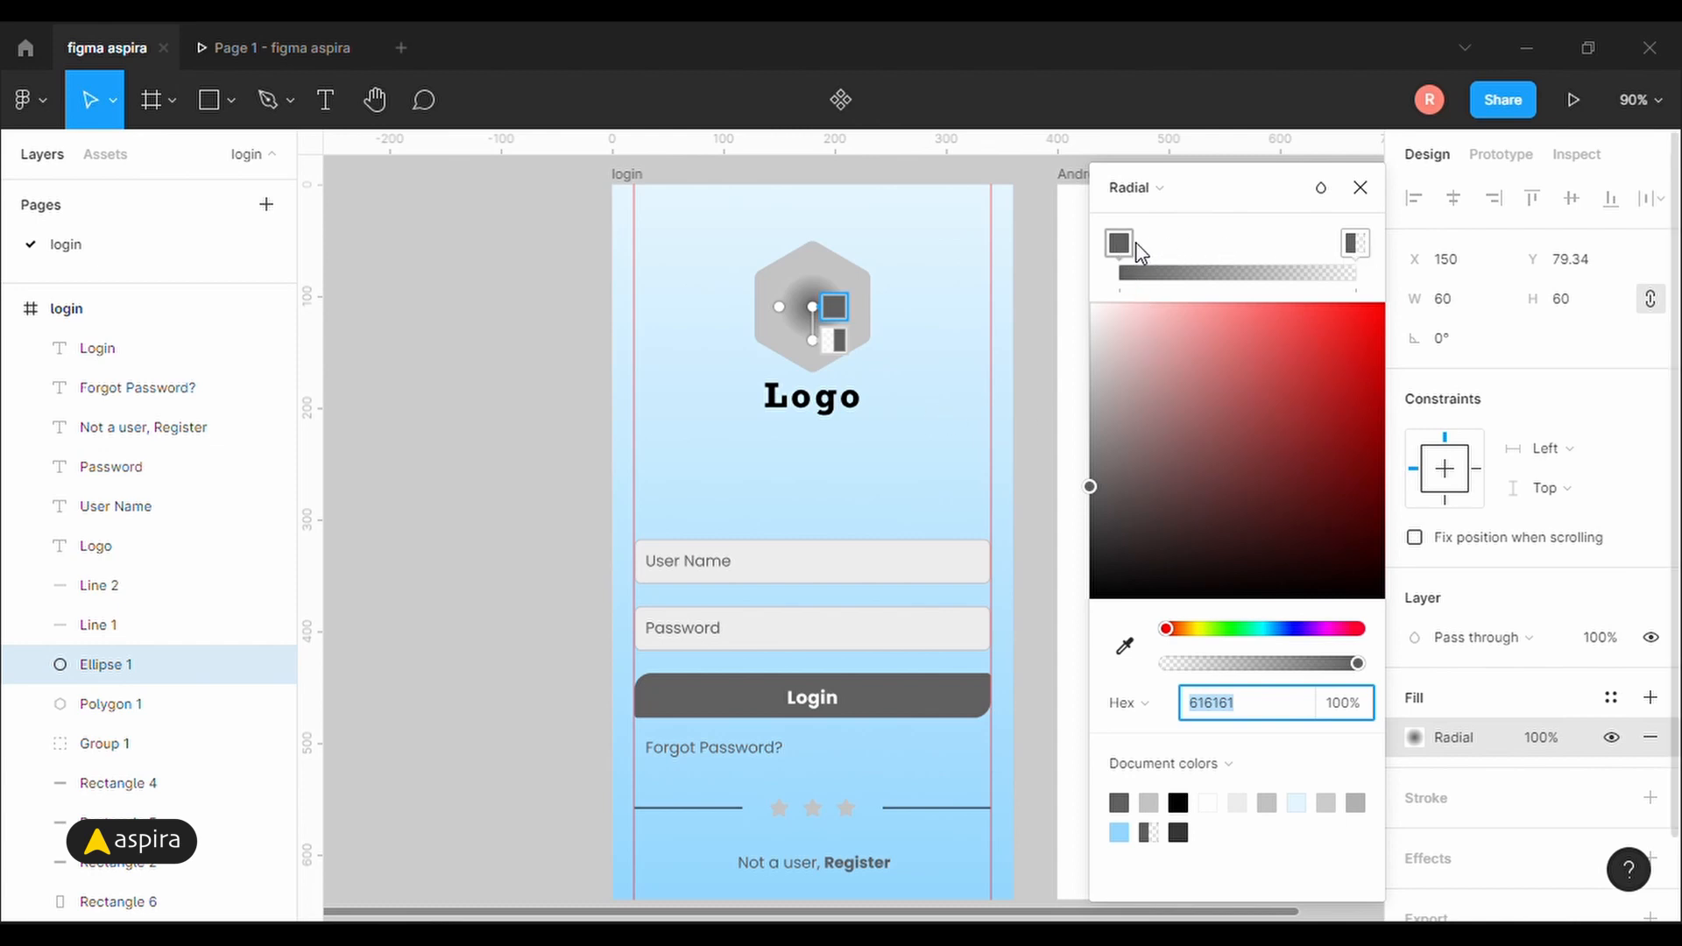
Set the circle's radial gradient to light blue ABE0FF at the start stop and brighter blue 47B9FD at the end stop.
{"action": "left_click", "coordinate": [1118, 832]}
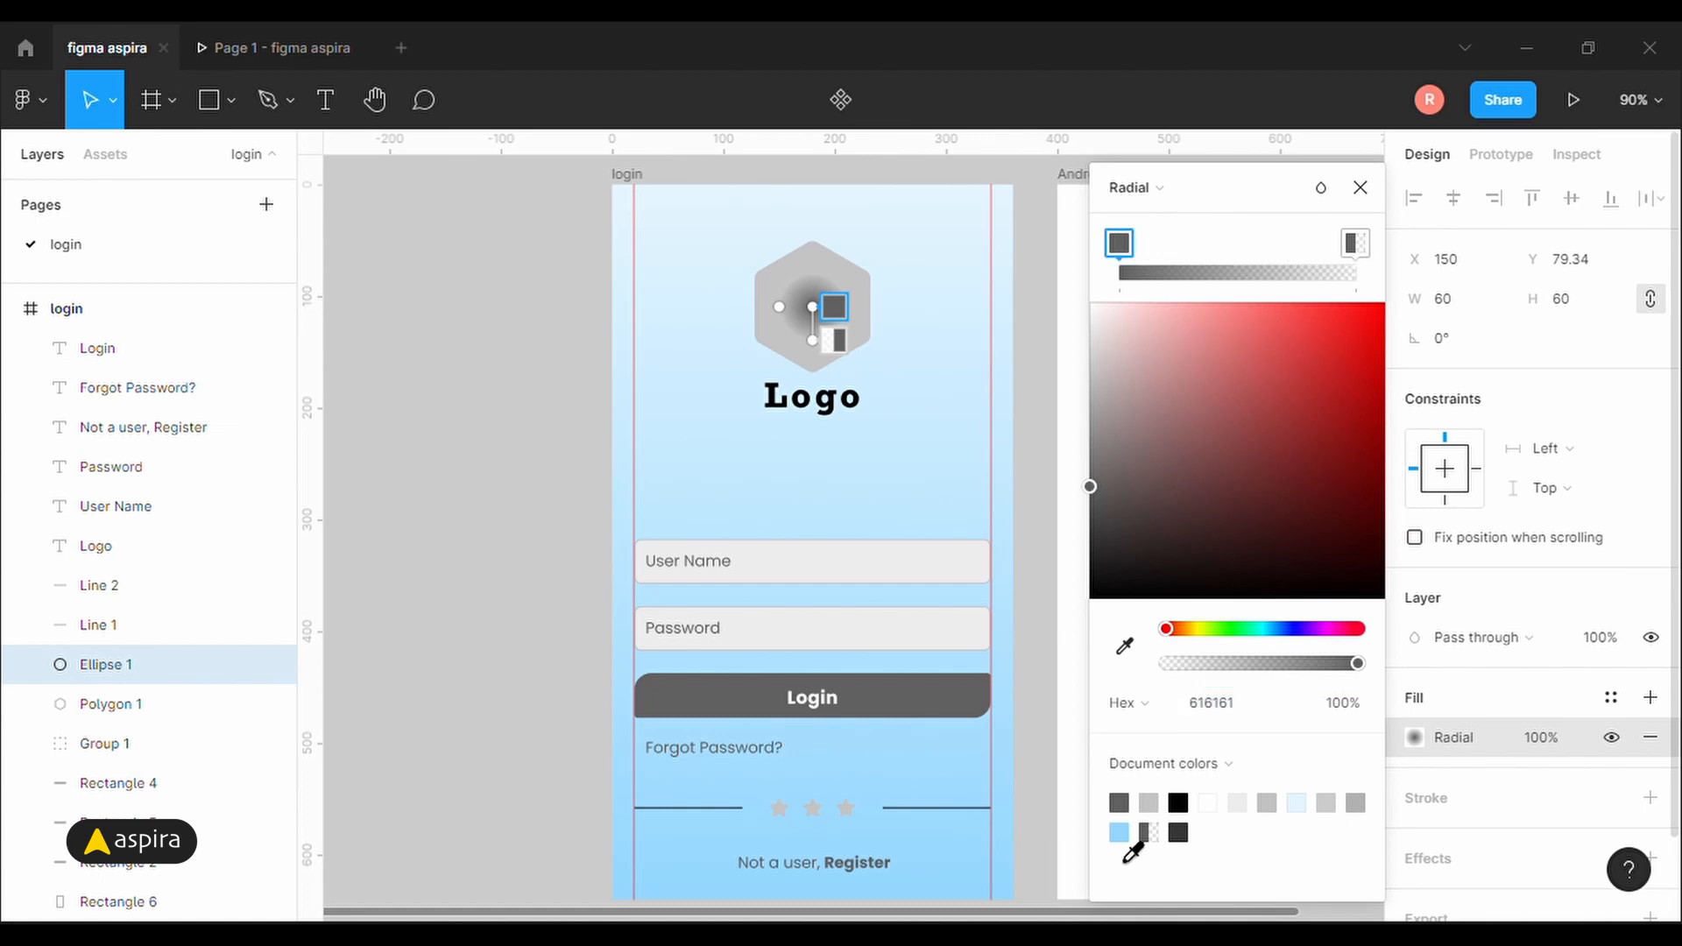
{"action": "left_click", "coordinate": [1357, 244]}
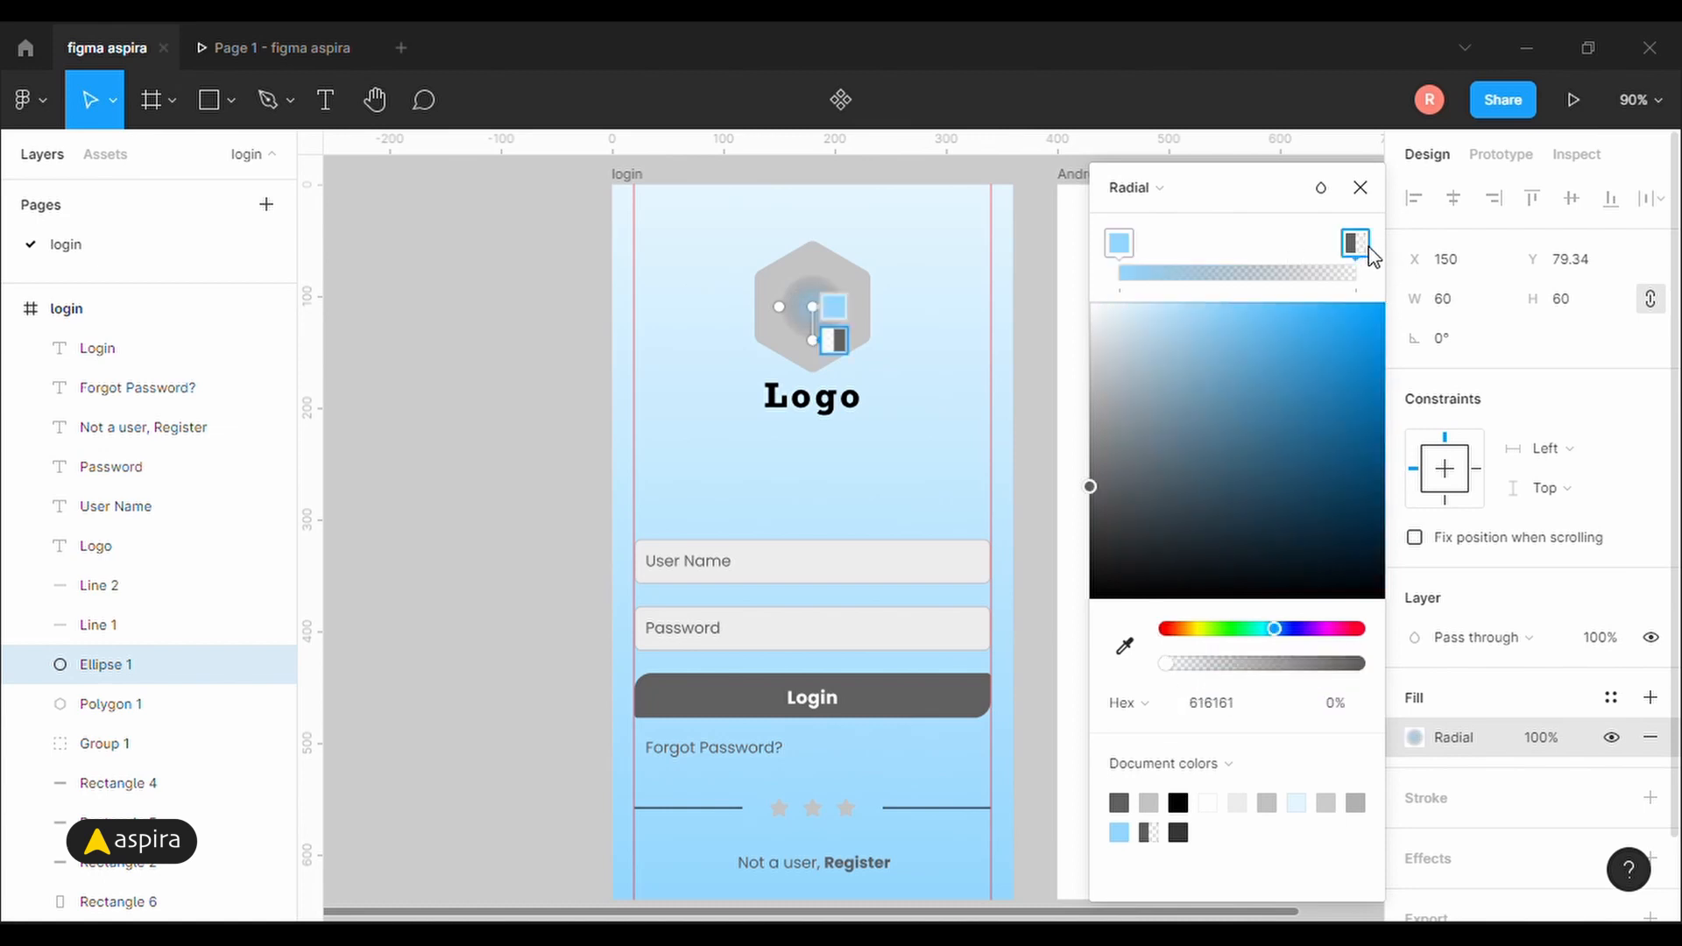
{"action": "left_click", "coordinate": [1119, 832]}
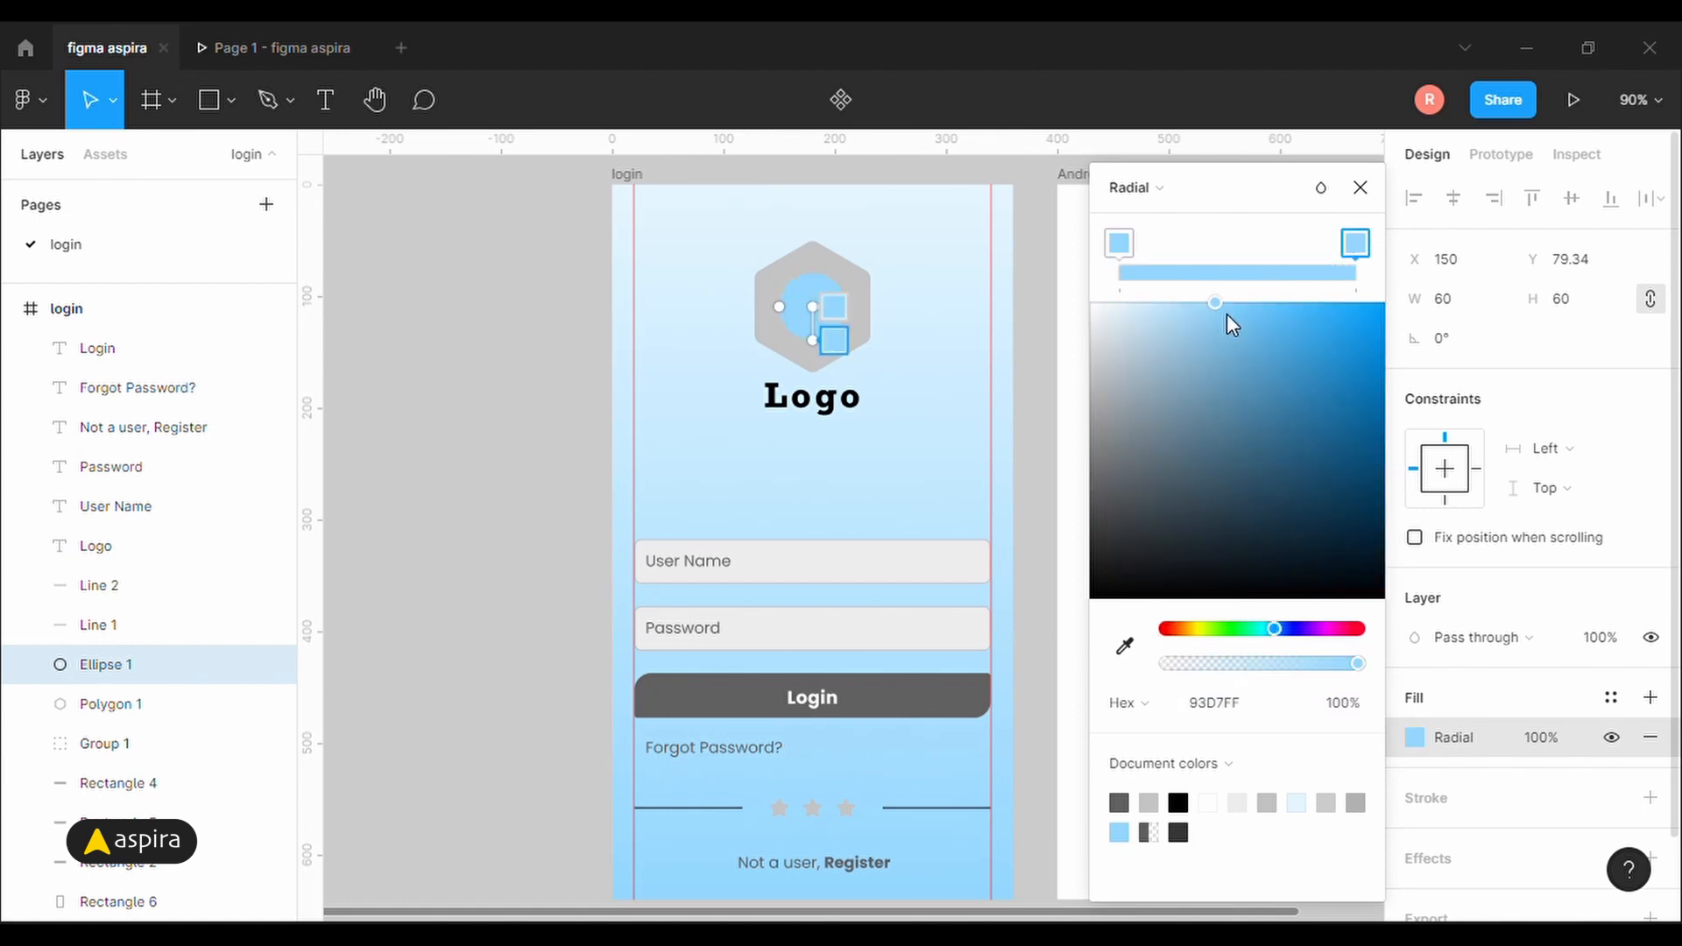
{"action": "left_click", "coordinate": [1119, 245]}
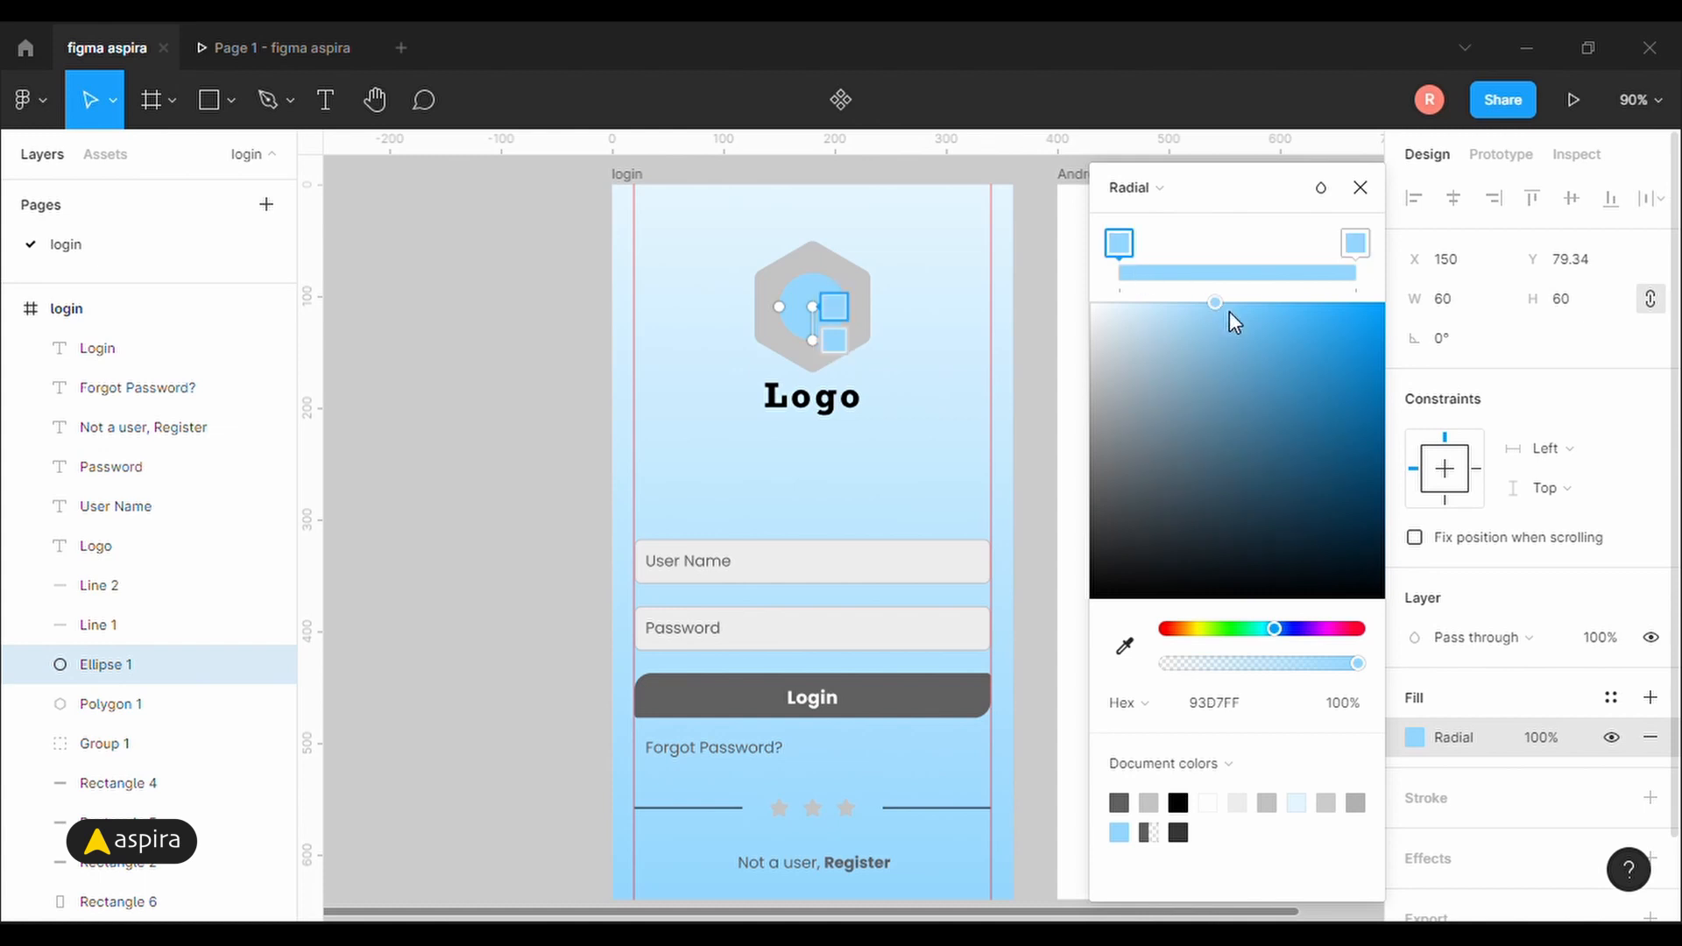
{"action": "mouse_move", "coordinate": [1214, 305]}
{"action": "left_mouse_down"}
{"action": "mouse_move", "coordinate": [1149, 311]}
{"action": "mouse_move", "coordinate": [1187, 303]}
{"action": "left_mouse_up"}
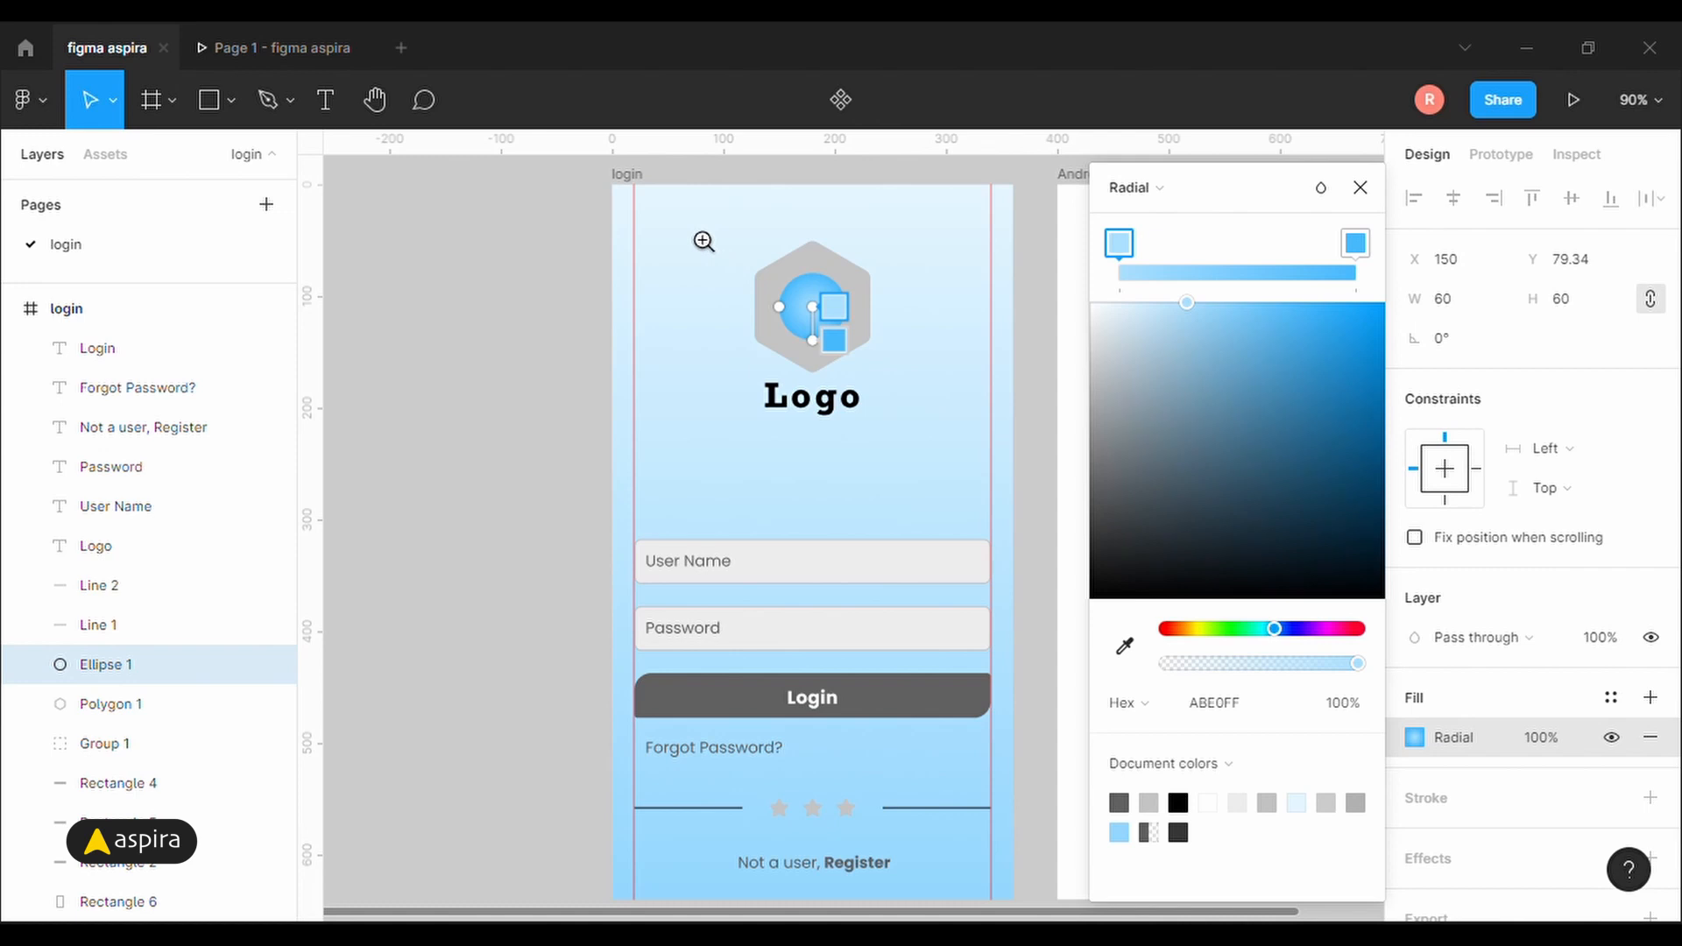
Move the radial gradient's centre towards the circle's upper right and shorten its radius to form an off-centre highlight.
{"action": "left_click_drag", "start_coordinate": [685, 200], "coordinate": [970, 465]}
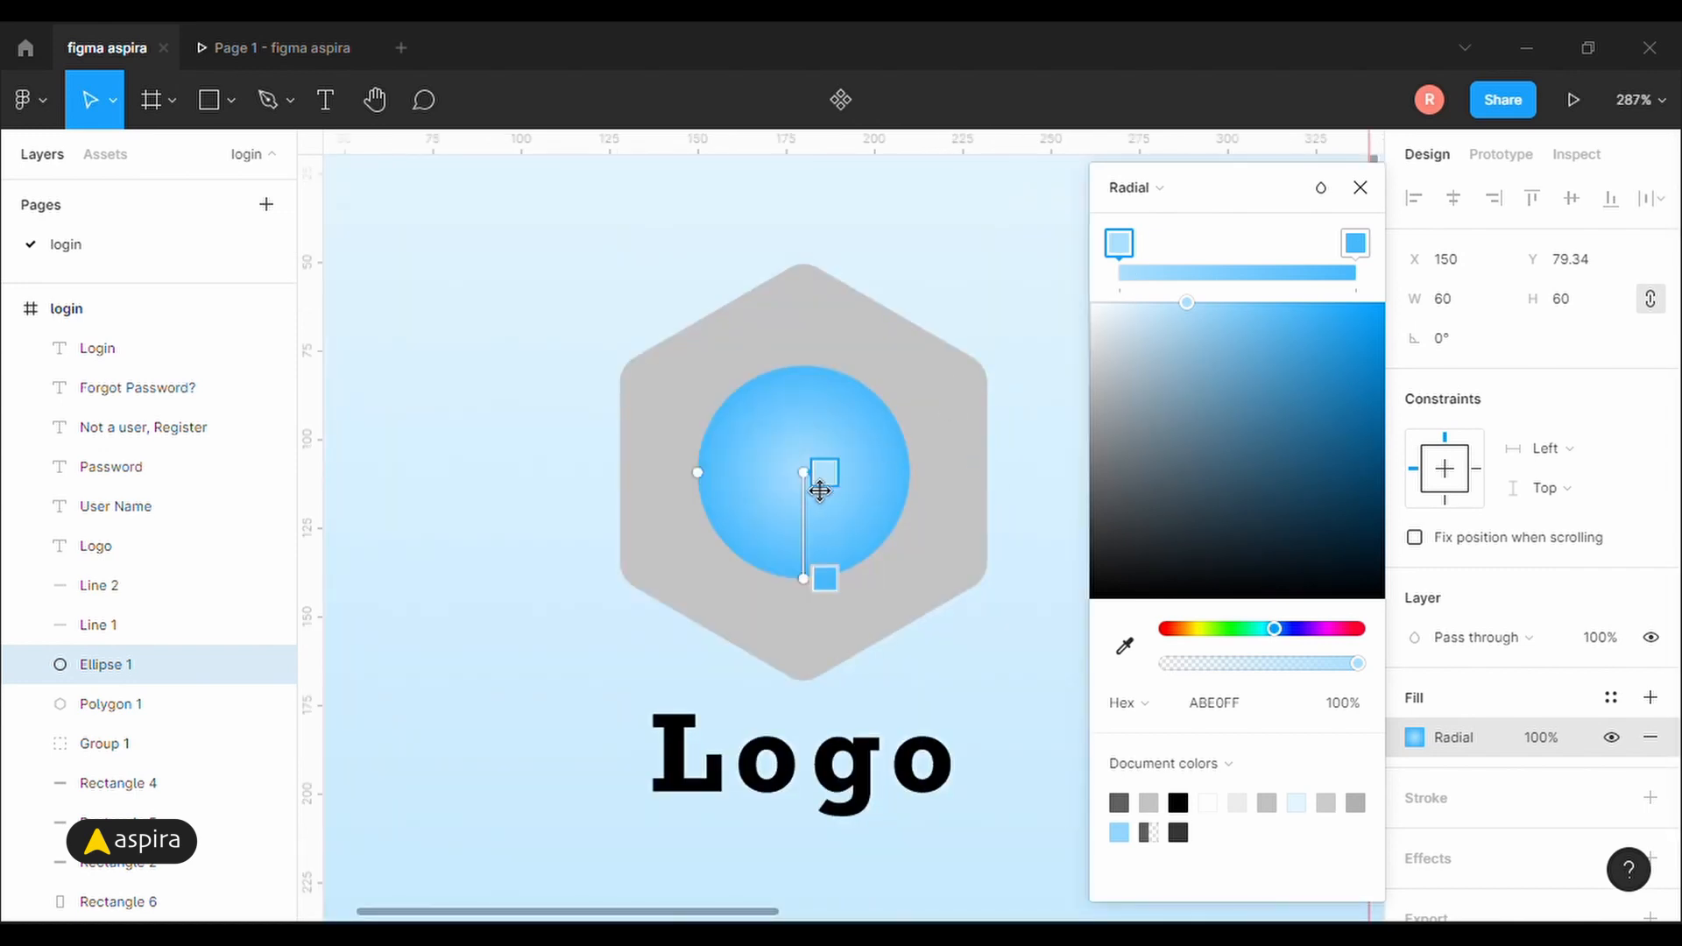
{"action": "left_click_drag", "start_coordinate": [821, 483], "coordinate": [870, 439]}
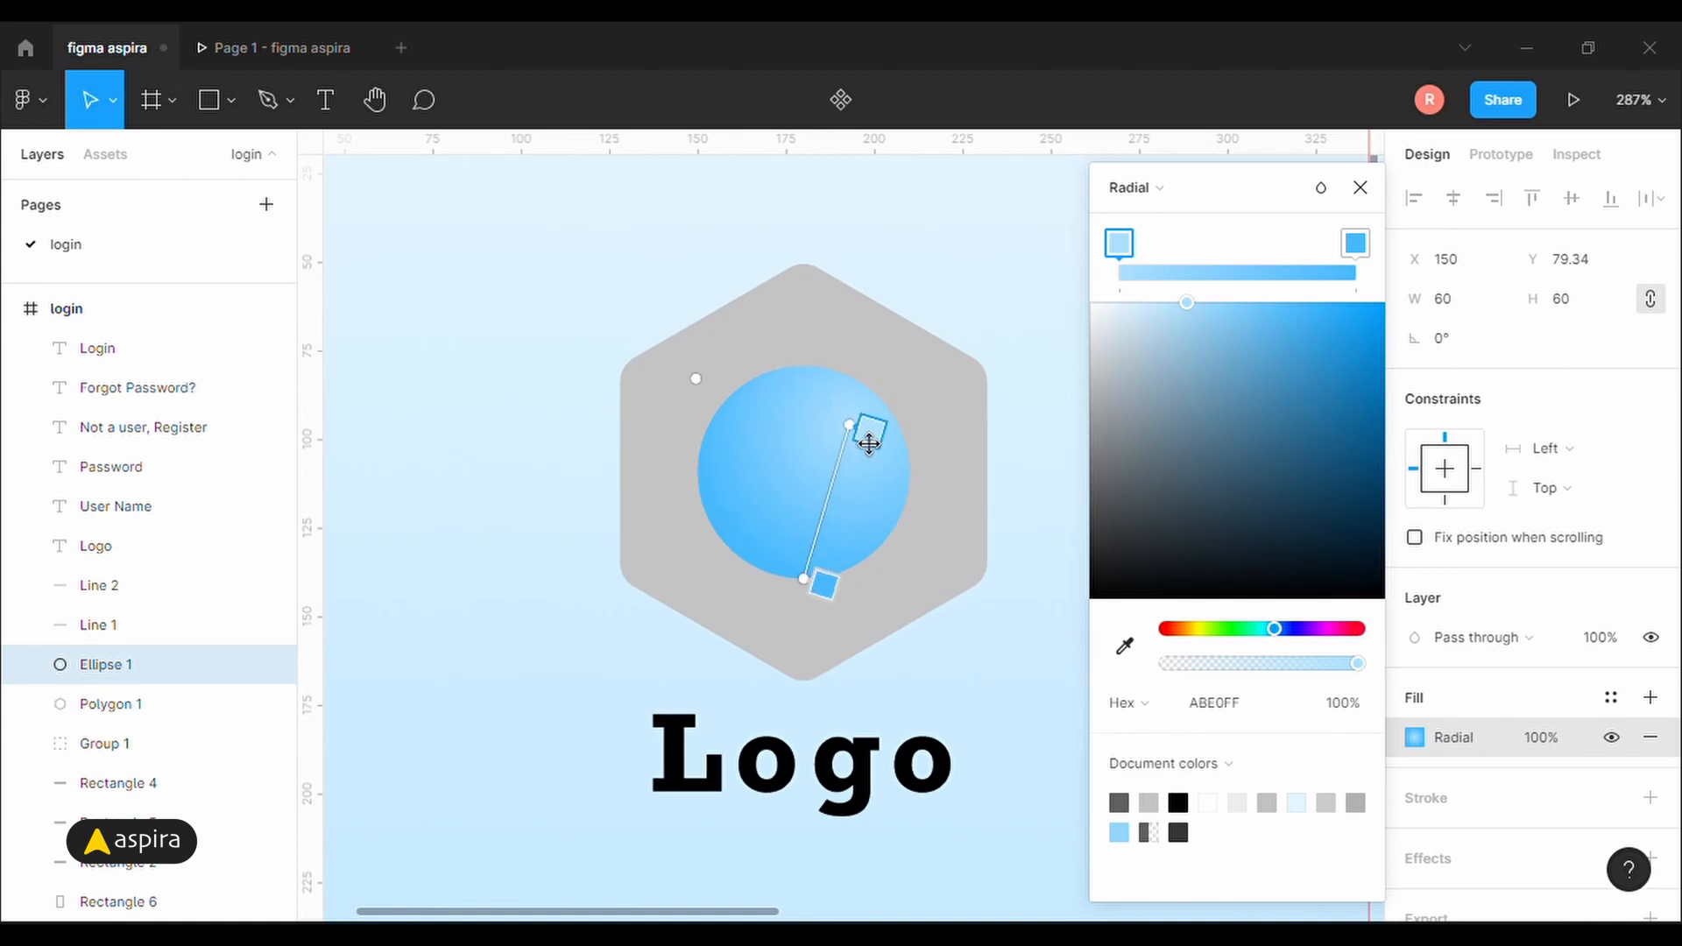
{"action": "left_click_drag", "start_coordinate": [819, 585], "coordinate": [820, 541]}
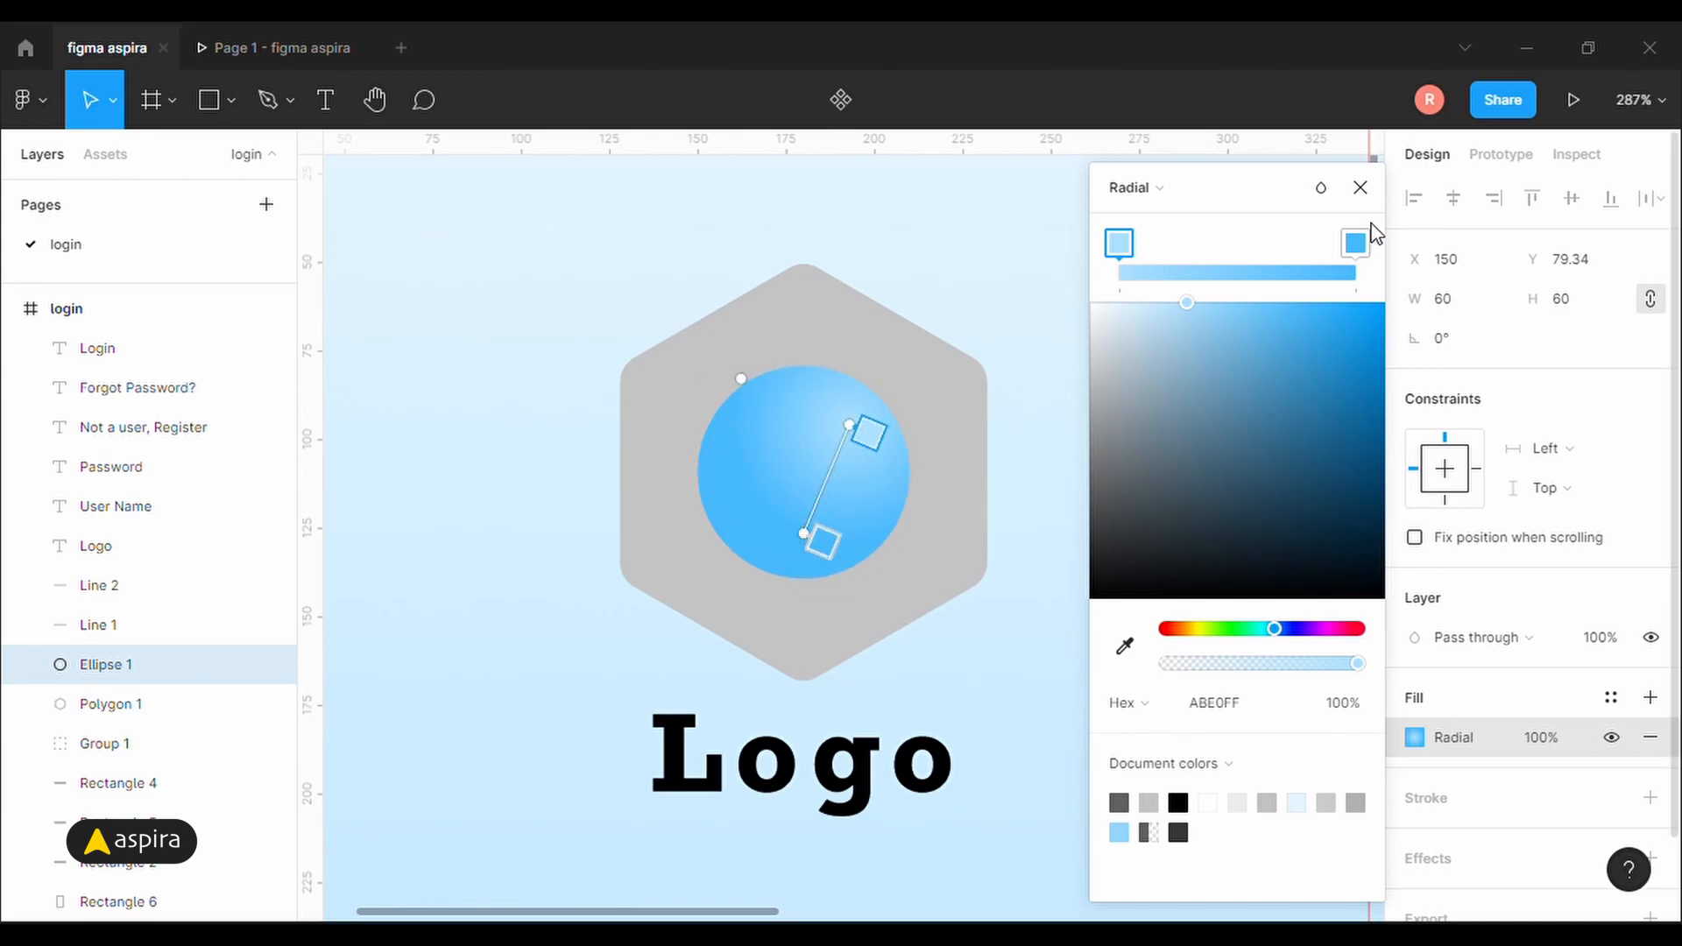
{"action": "left_click", "coordinate": [1361, 188]}
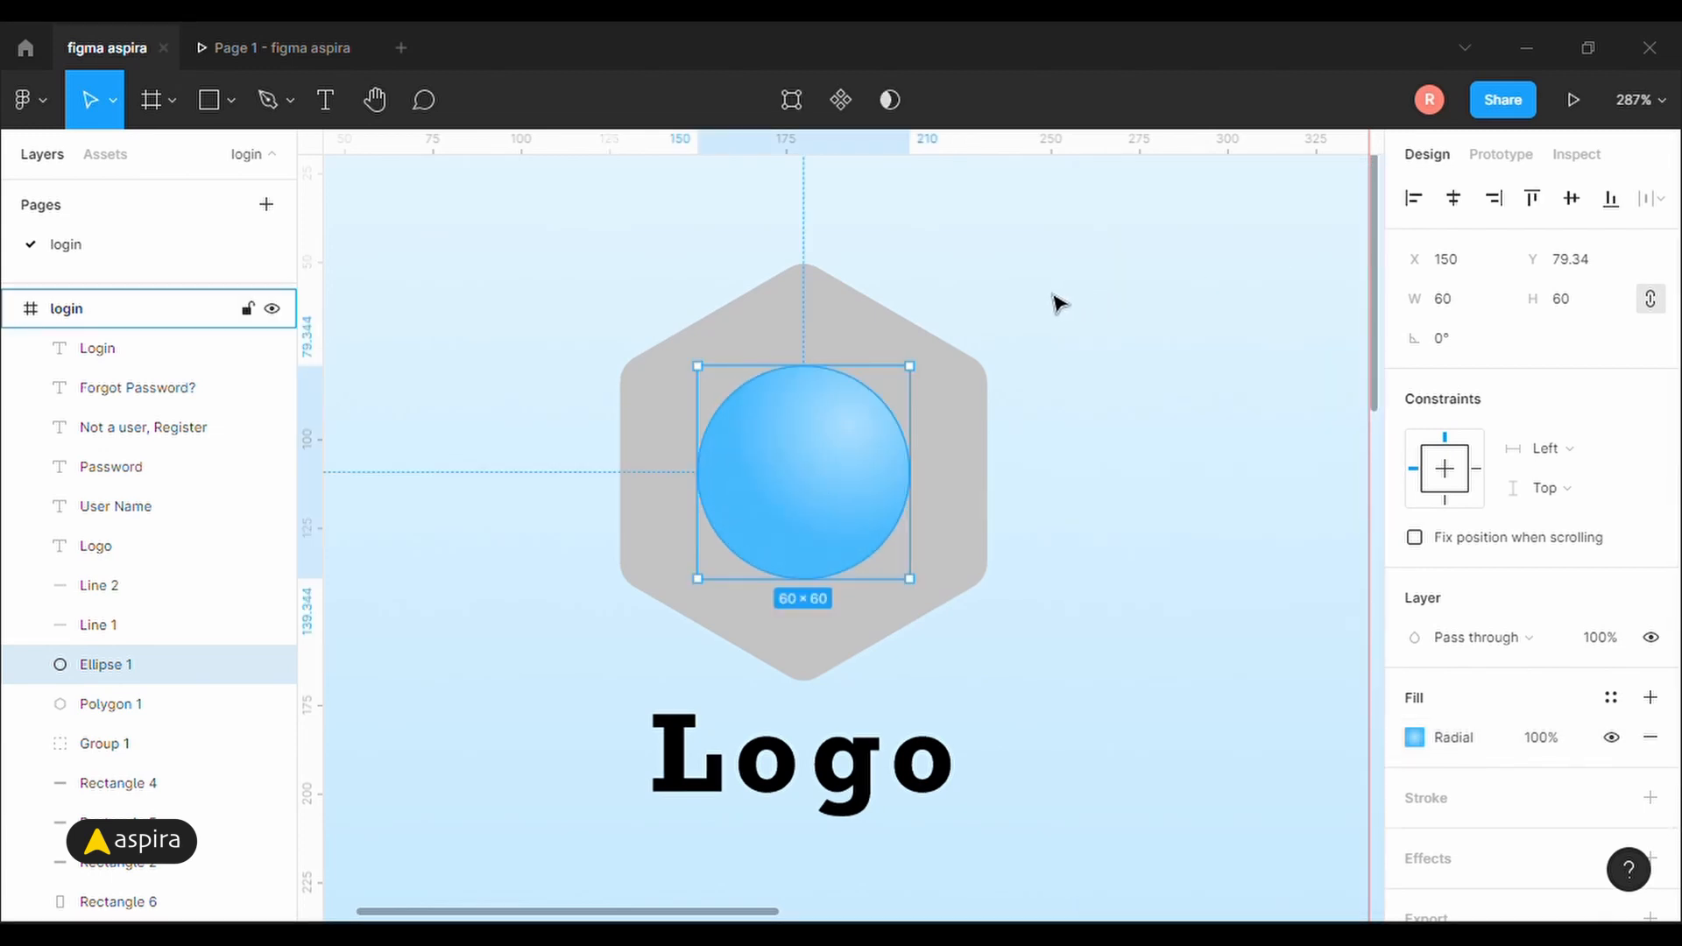
Convert the logo hexagon's fill from solid to an angular gradient.
{"action": "key", "text": "ctrl+minus"}
{"action": "left_click", "coordinate": [1033, 359]}
{"action": "left_click", "coordinate": [815, 504]}
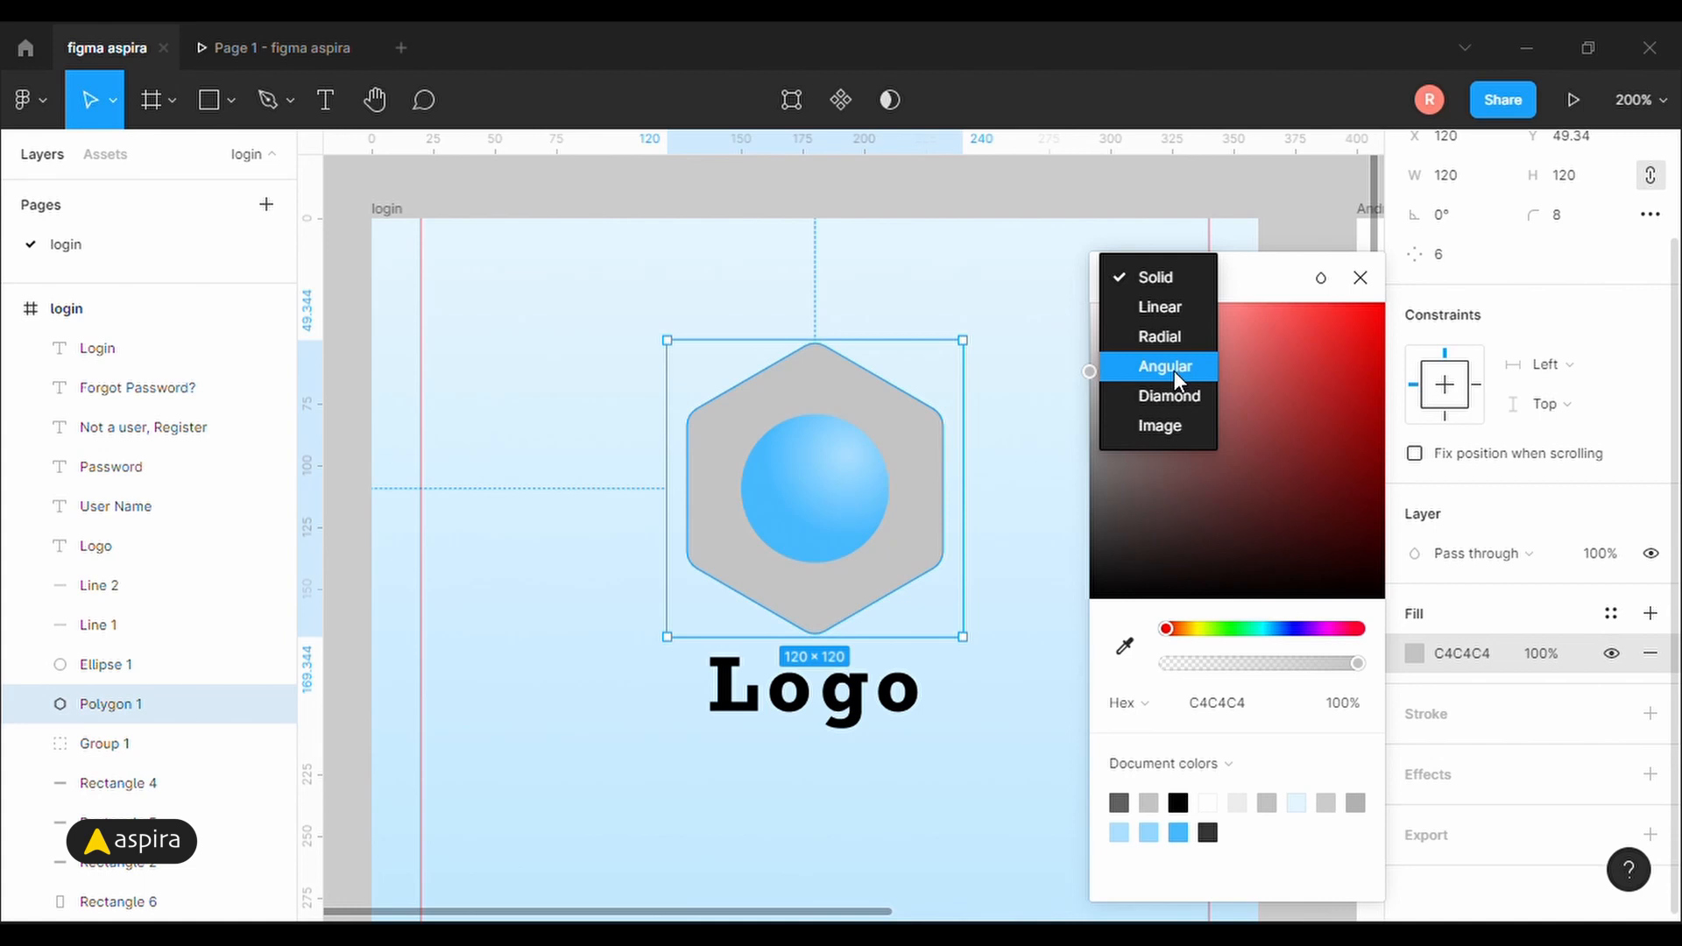
{"action": "left_click", "coordinate": [1174, 370]}
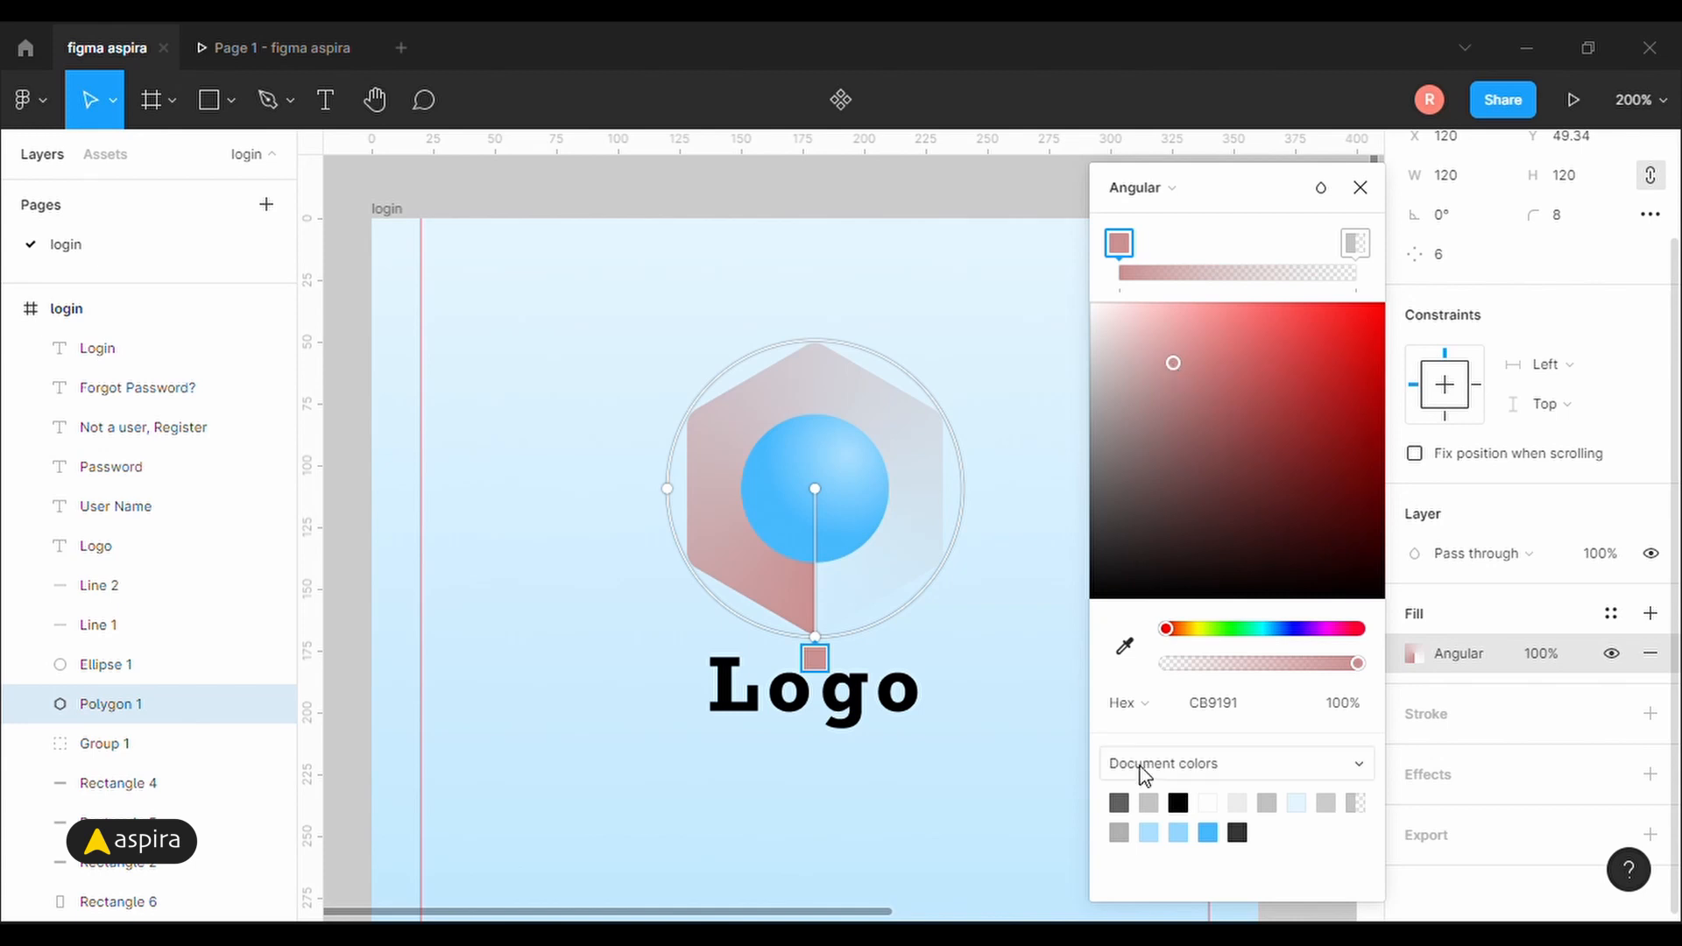
Set the hexagon's angular gradient to ABE0FF at the start stop and 47B9FD at 100% opacity at the end stop.
{"action": "left_click", "coordinate": [1174, 839]}
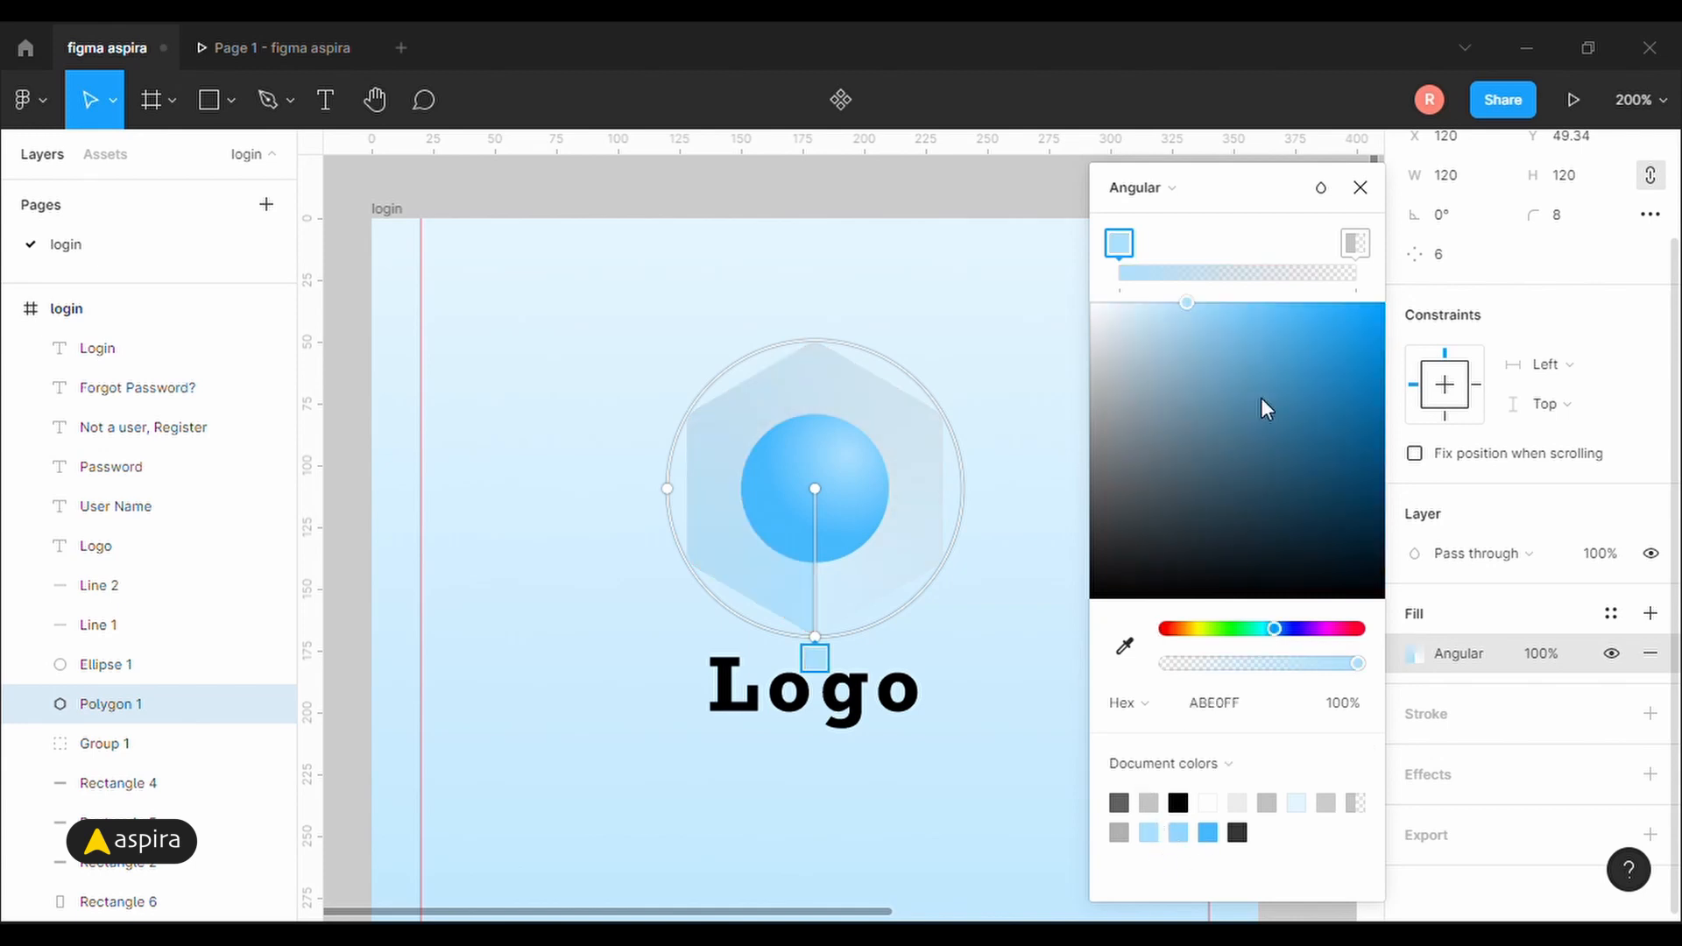
{"action": "left_click", "coordinate": [1358, 246]}
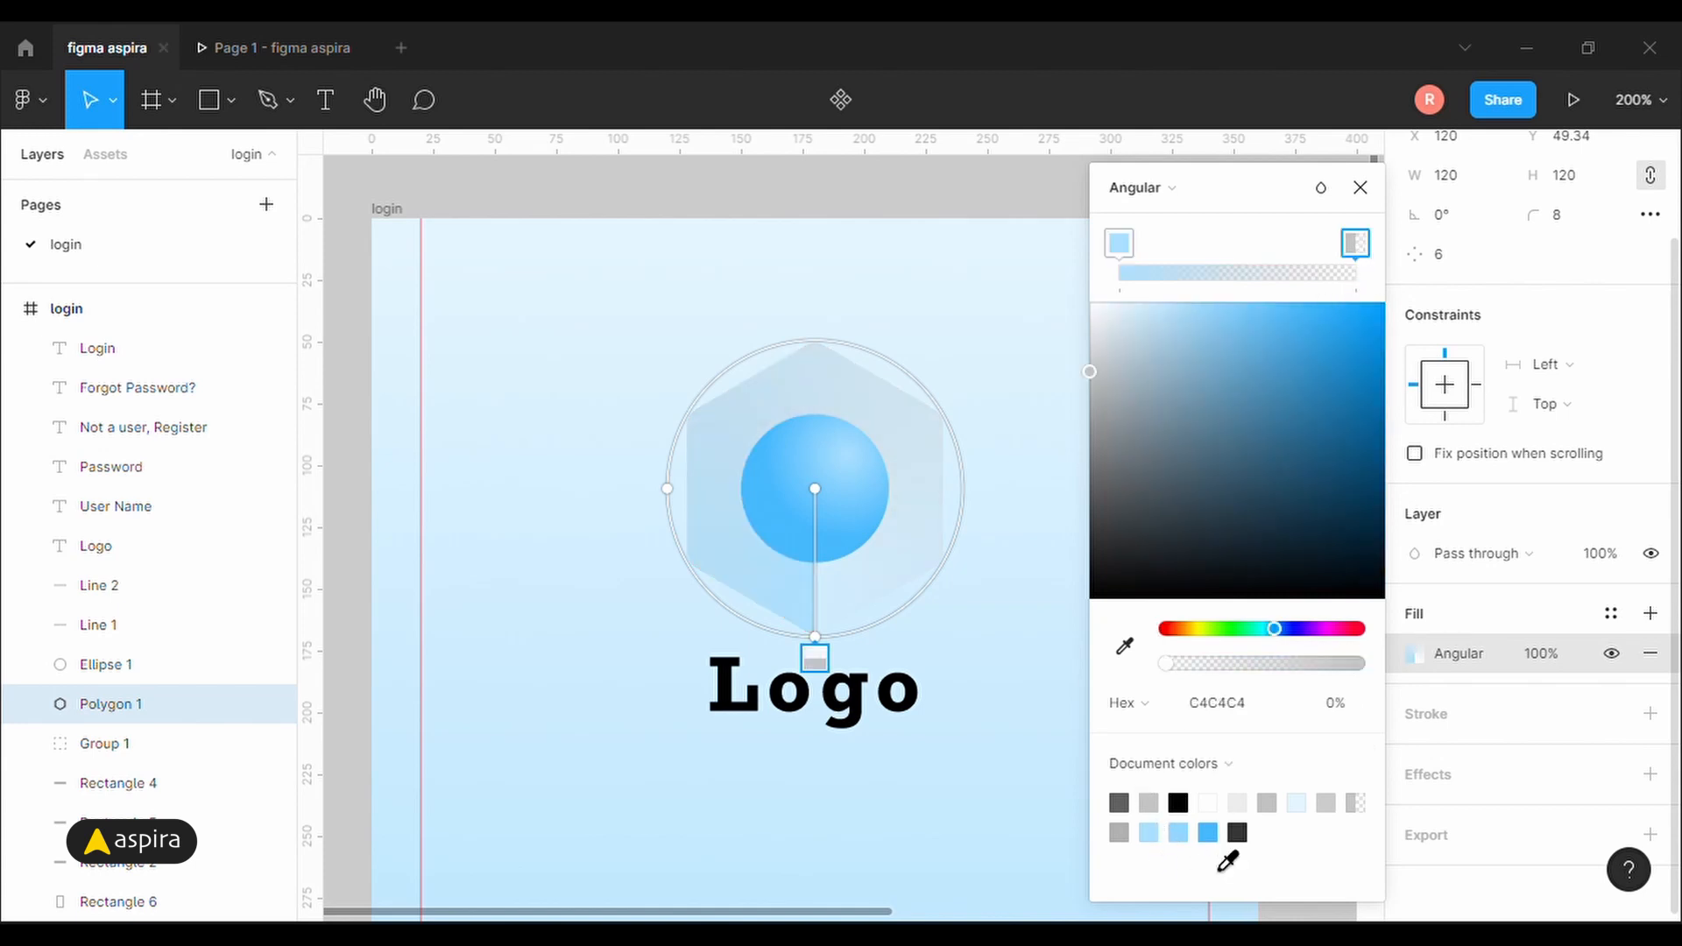
{"action": "left_click", "coordinate": [1210, 838]}
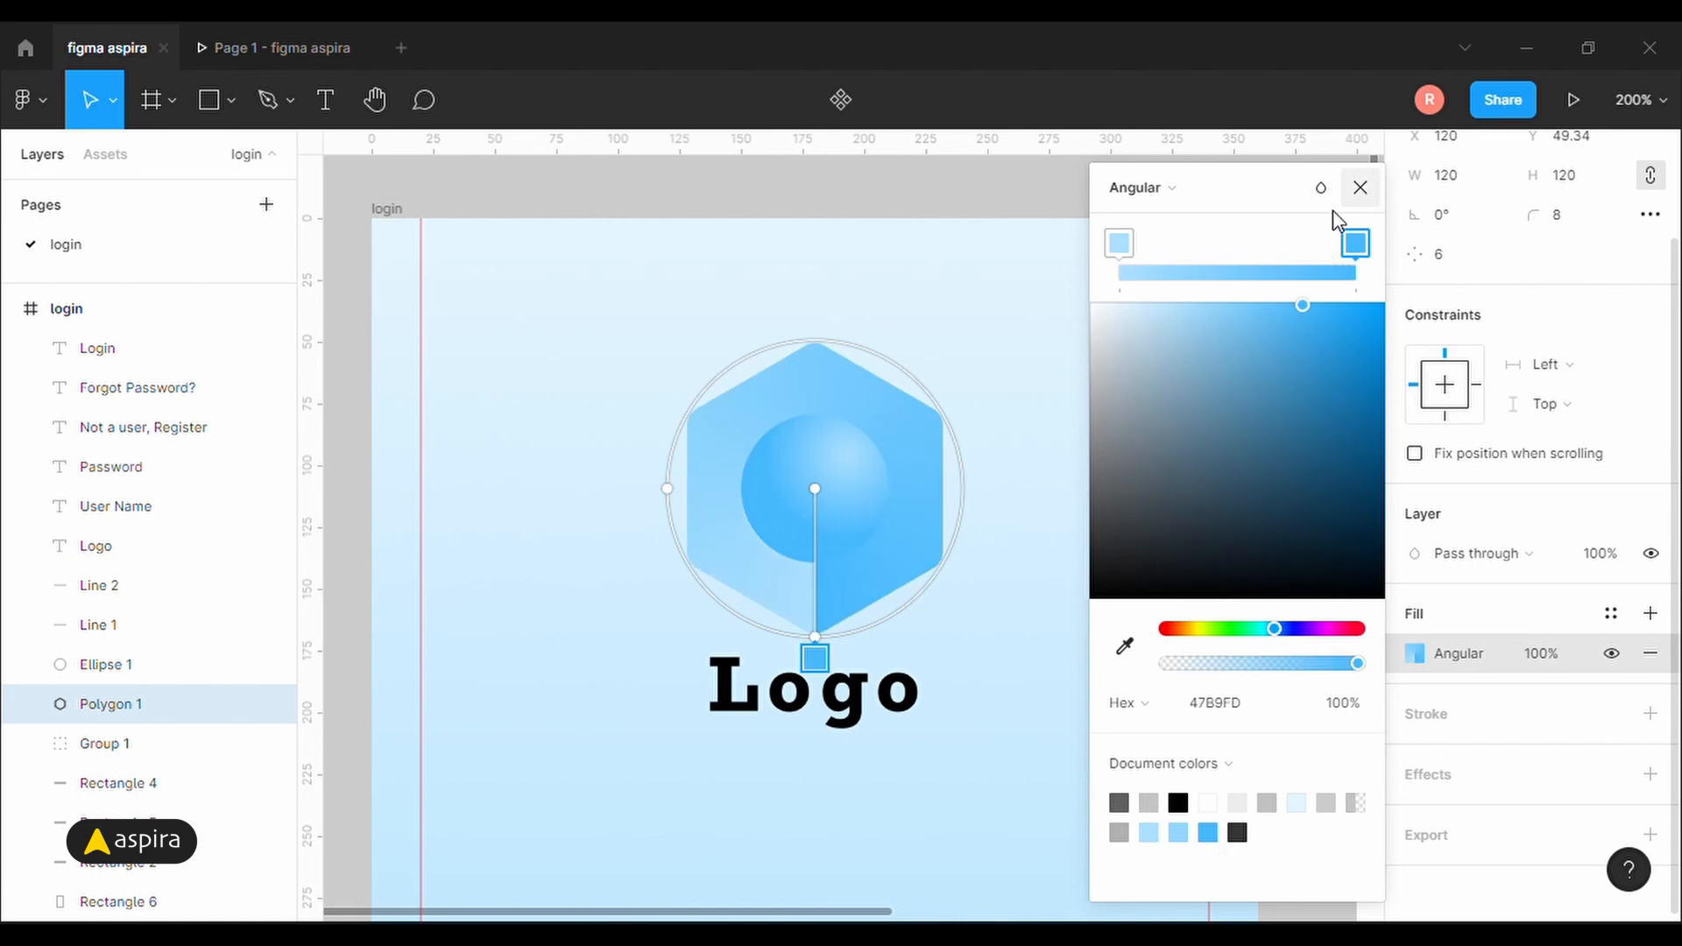
Reverse the hexagon's gradient stops, placing the darker blue at the start and the lighter blue at the end.
{"action": "left_click", "coordinate": [1121, 245]}
{"action": "left_click_drag", "start_coordinate": [1124, 252], "coordinate": [1086, 248]}
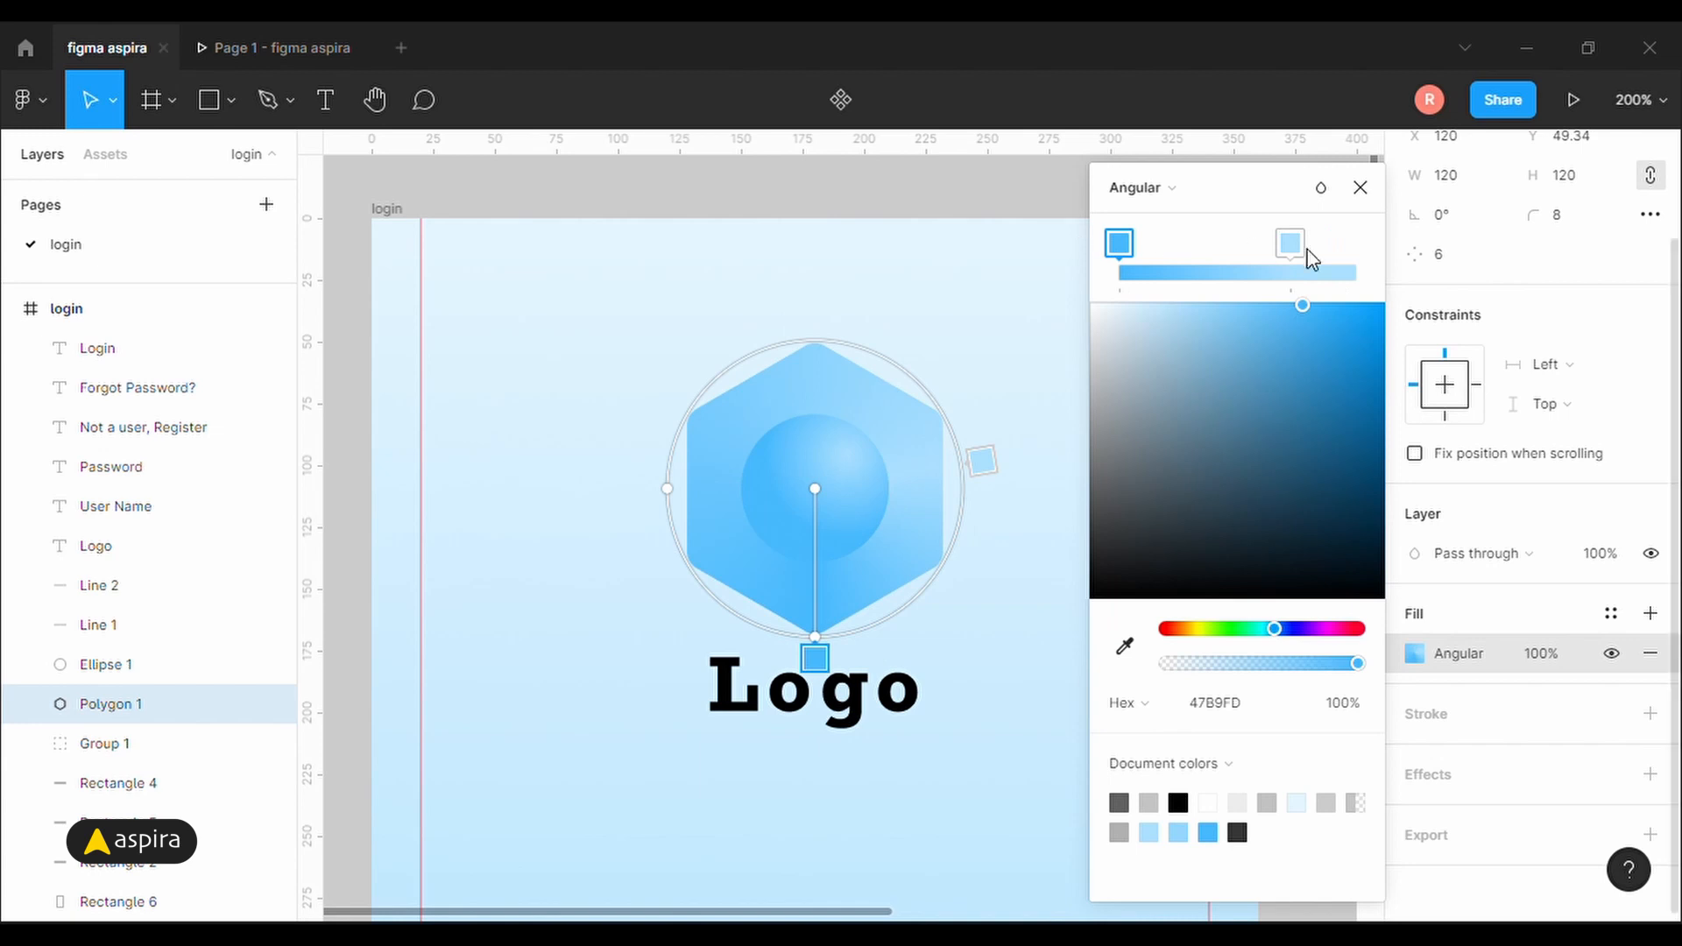
{"action": "left_click_drag", "start_coordinate": [1292, 252], "coordinate": [1397, 258]}
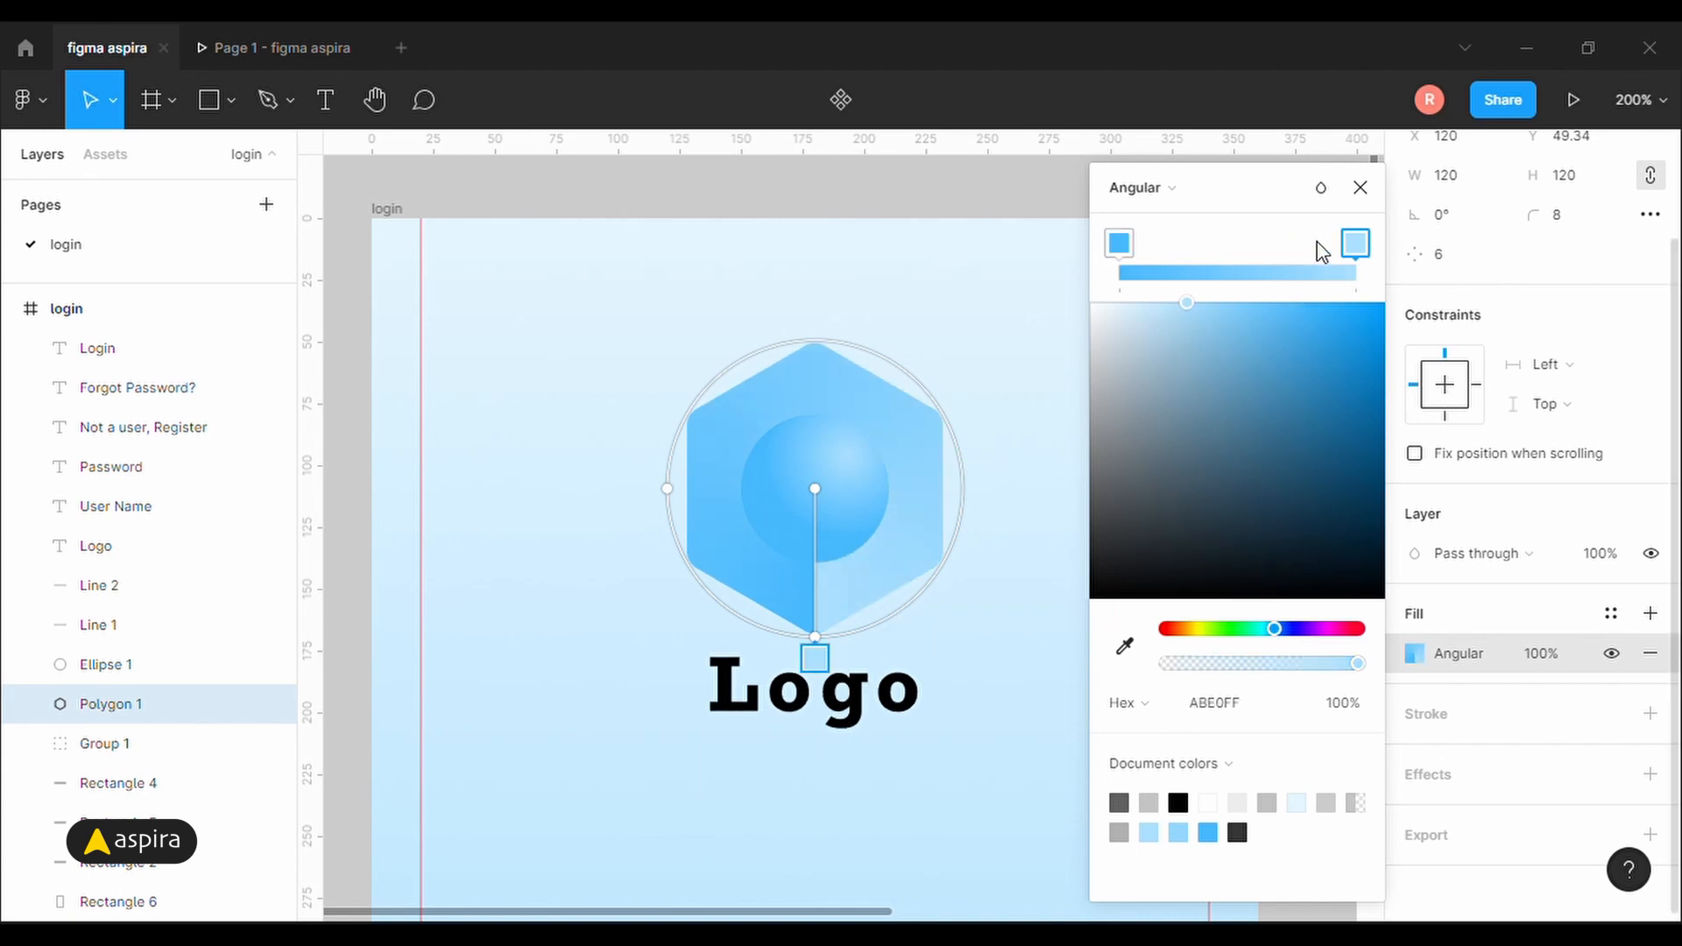
Darken the hexagon gradient's start stop to 0086D6 and set its end stop to 63C5FF.
{"action": "mouse_move", "coordinate": [1305, 306]}
{"action": "left_mouse_down"}
{"action": "mouse_move", "coordinate": [1393, 316]}
{"action": "mouse_move", "coordinate": [1204, 311]}
{"action": "mouse_move", "coordinate": [1263, 304]}
{"action": "mouse_move", "coordinate": [1286, 385]}
{"action": "mouse_move", "coordinate": [1367, 396]}
{"action": "mouse_move", "coordinate": [1386, 357]}
{"action": "left_mouse_up"}
{"action": "left_click", "coordinate": [1356, 244]}
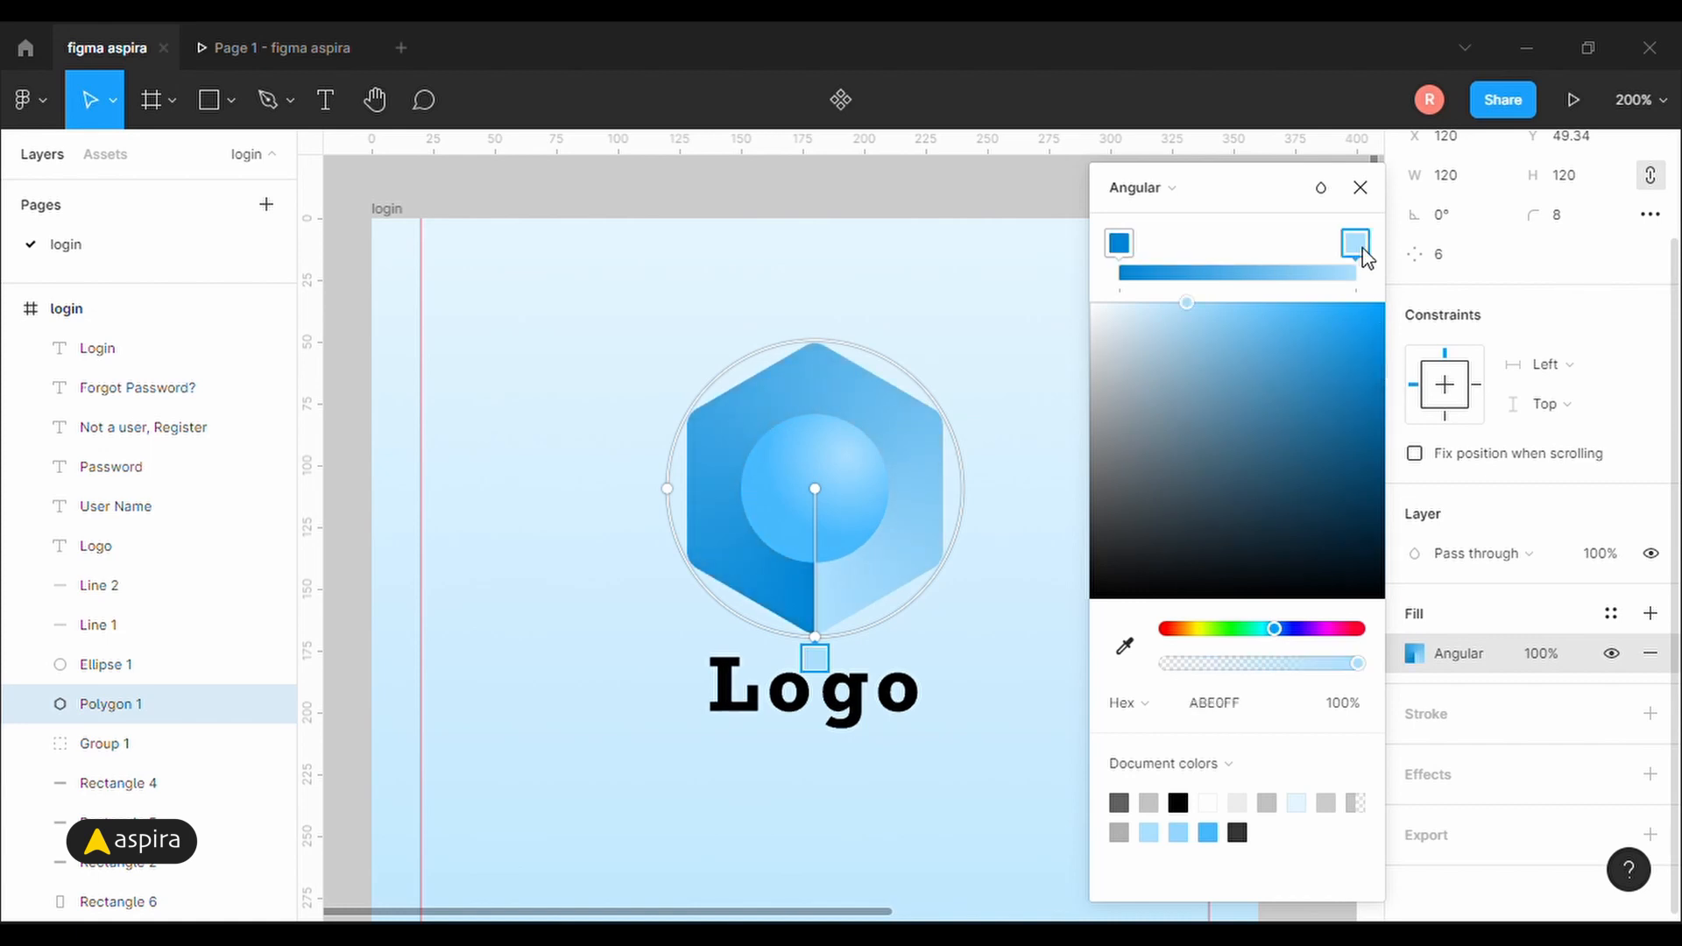
{"action": "mouse_move", "coordinate": [1184, 303]}
{"action": "left_mouse_down"}
{"action": "mouse_move", "coordinate": [1354, 324]}
{"action": "mouse_move", "coordinate": [1367, 307]}
{"action": "mouse_move", "coordinate": [1275, 300]}
{"action": "left_mouse_up"}
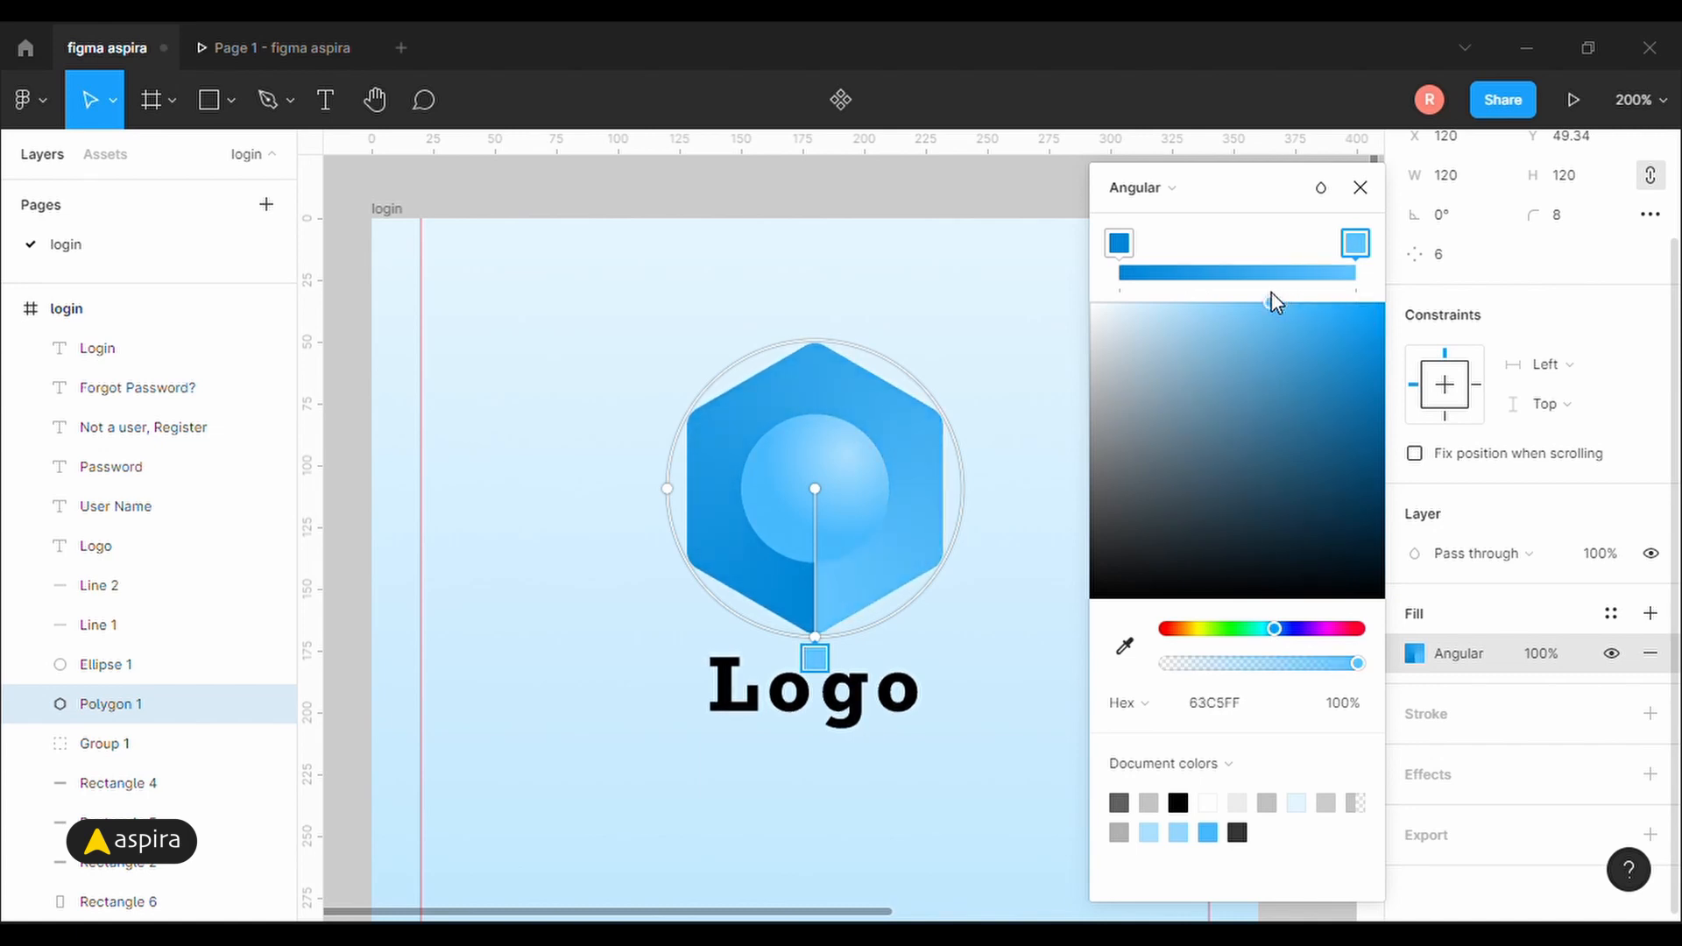
{"action": "left_click", "coordinate": [1360, 188]}
{"action": "key", "text": "Escape"}
Hide the logo circle temporarily to inspect the hexagon's angular gradient beneath it, and show the circle again.
{"action": "left_click", "coordinate": [839, 477]}
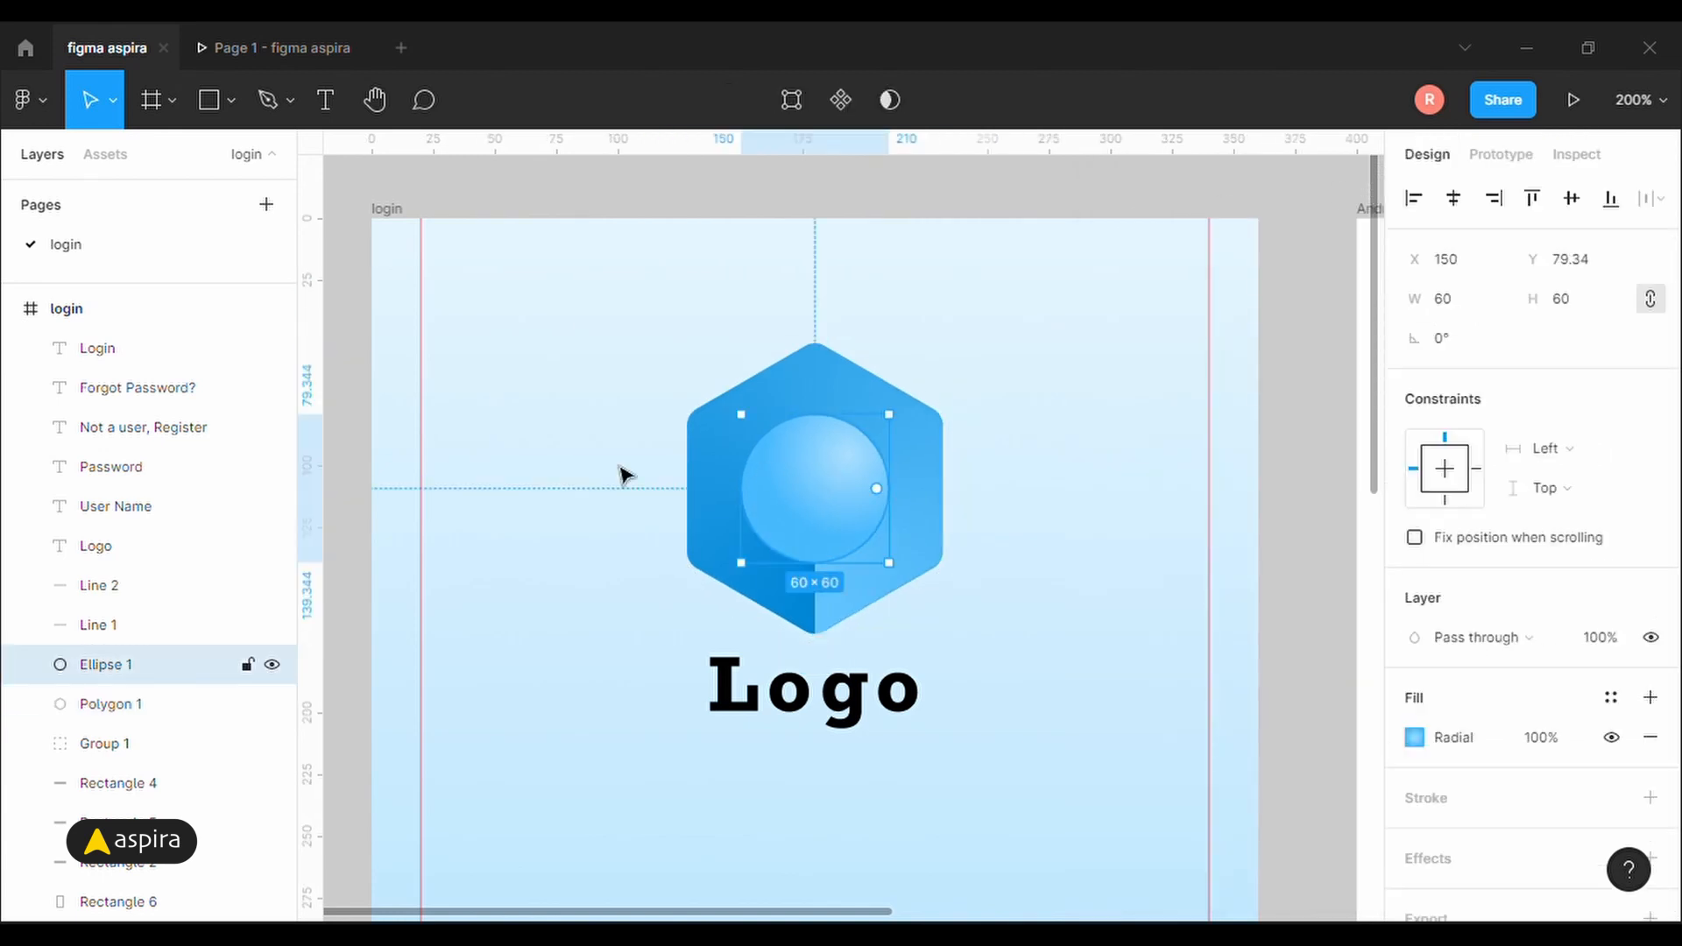
{"action": "left_click", "coordinate": [273, 667]}
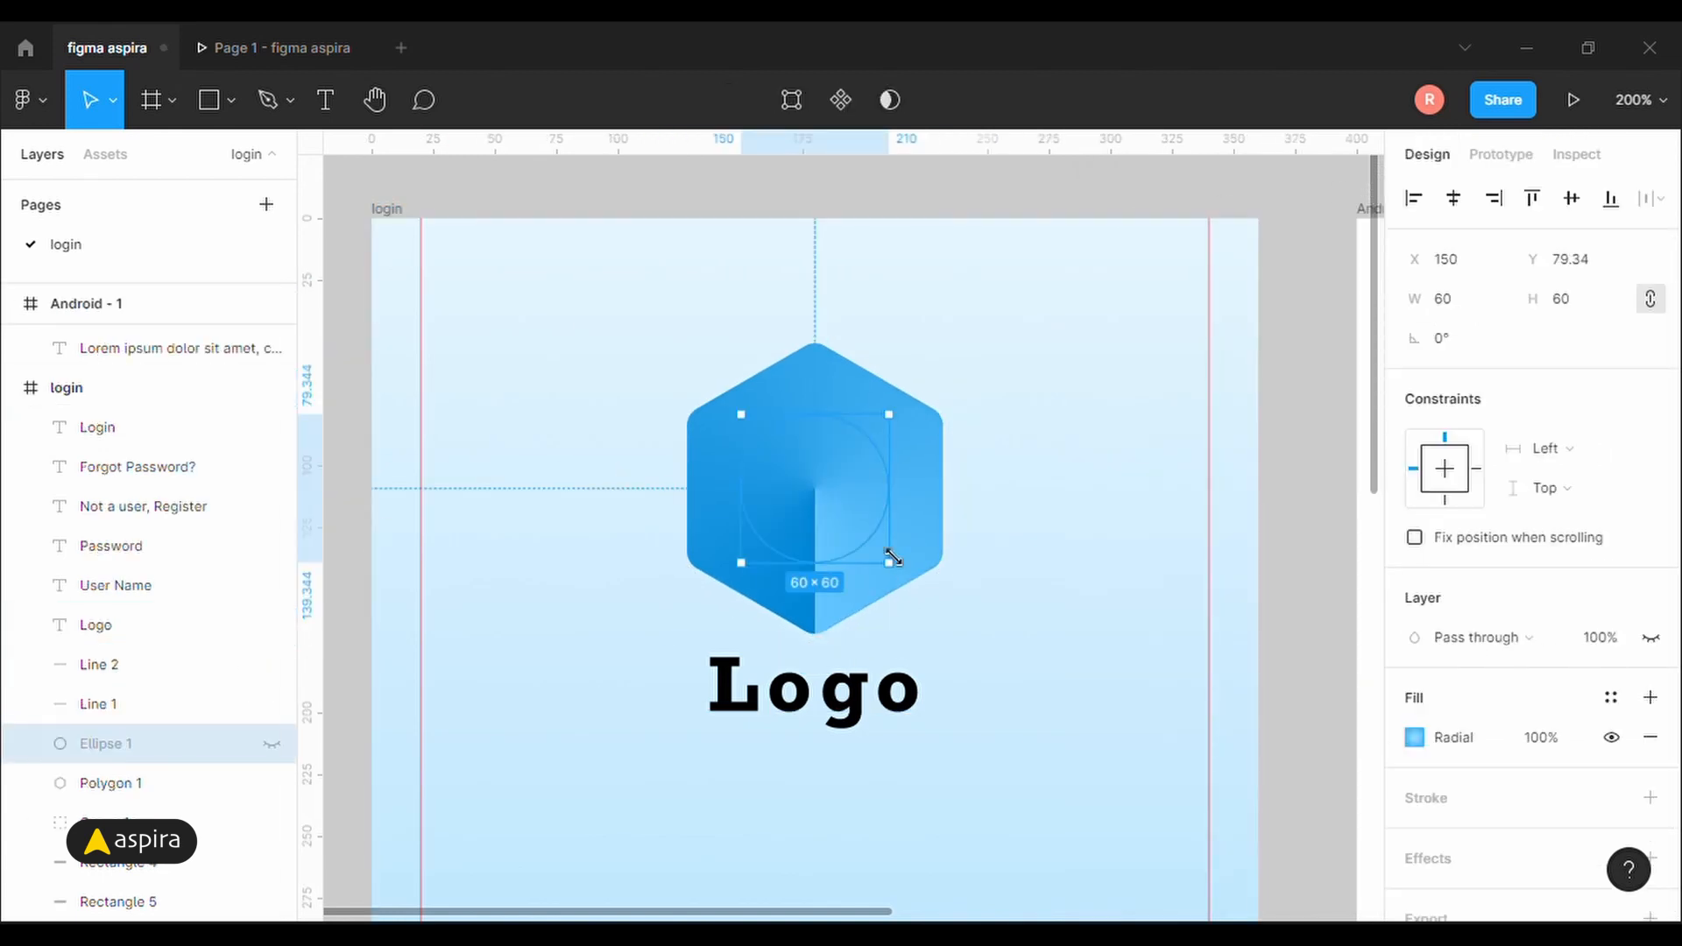
{"action": "left_click", "coordinate": [846, 371]}
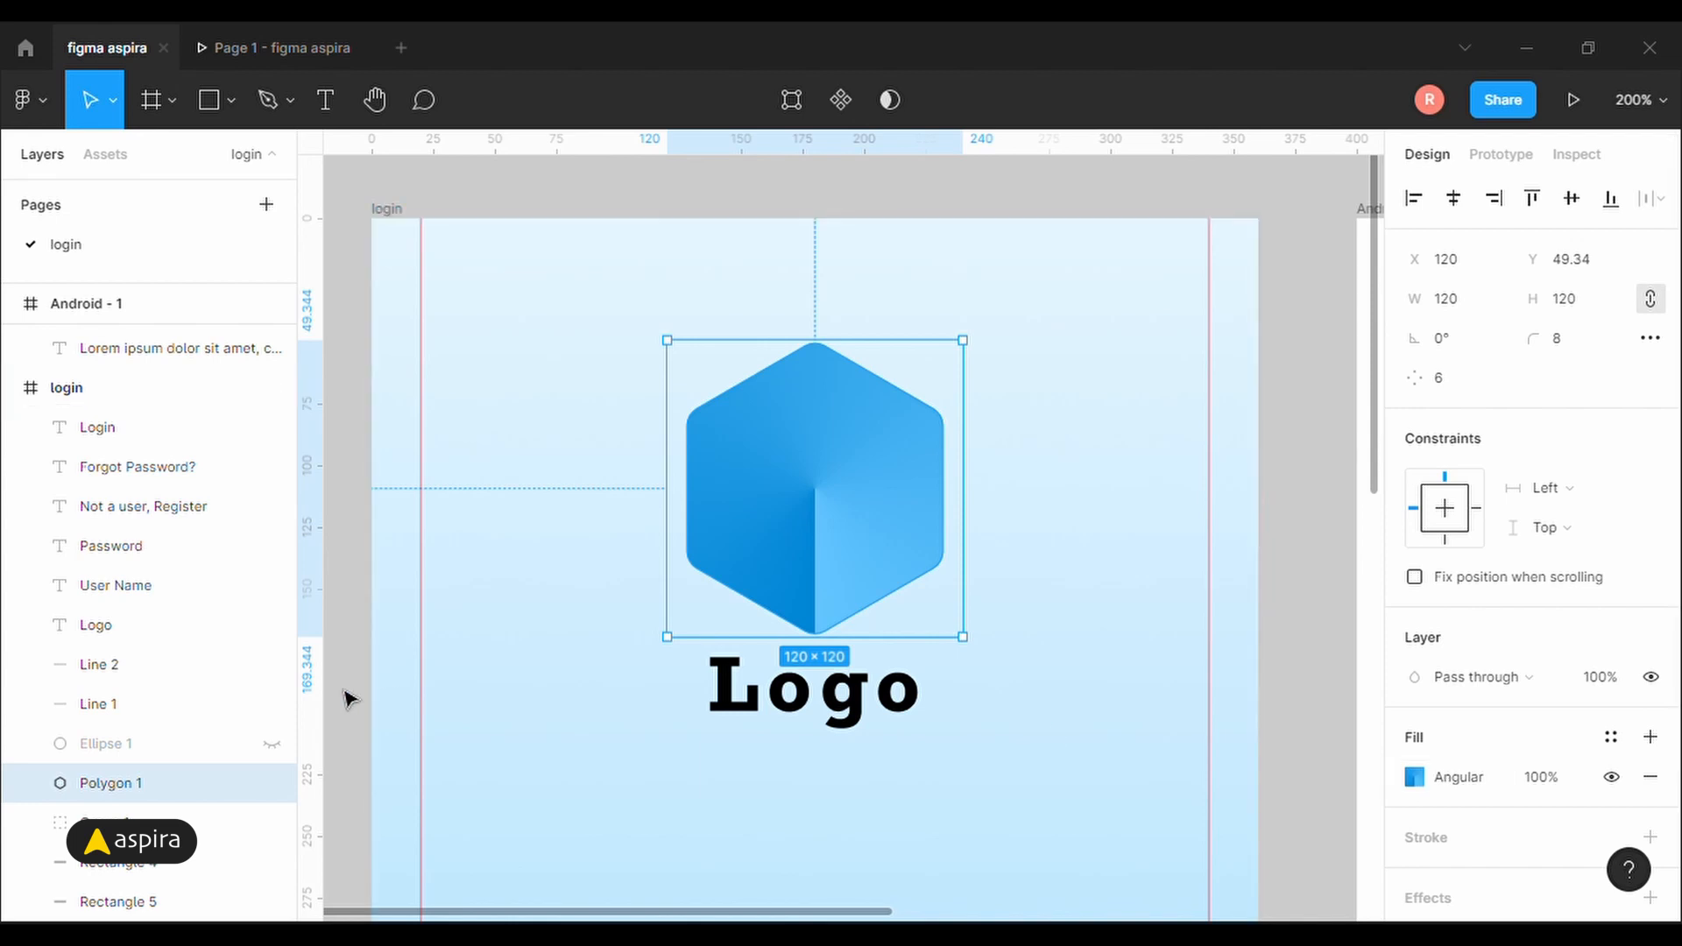
{"action": "left_click", "coordinate": [273, 745]}
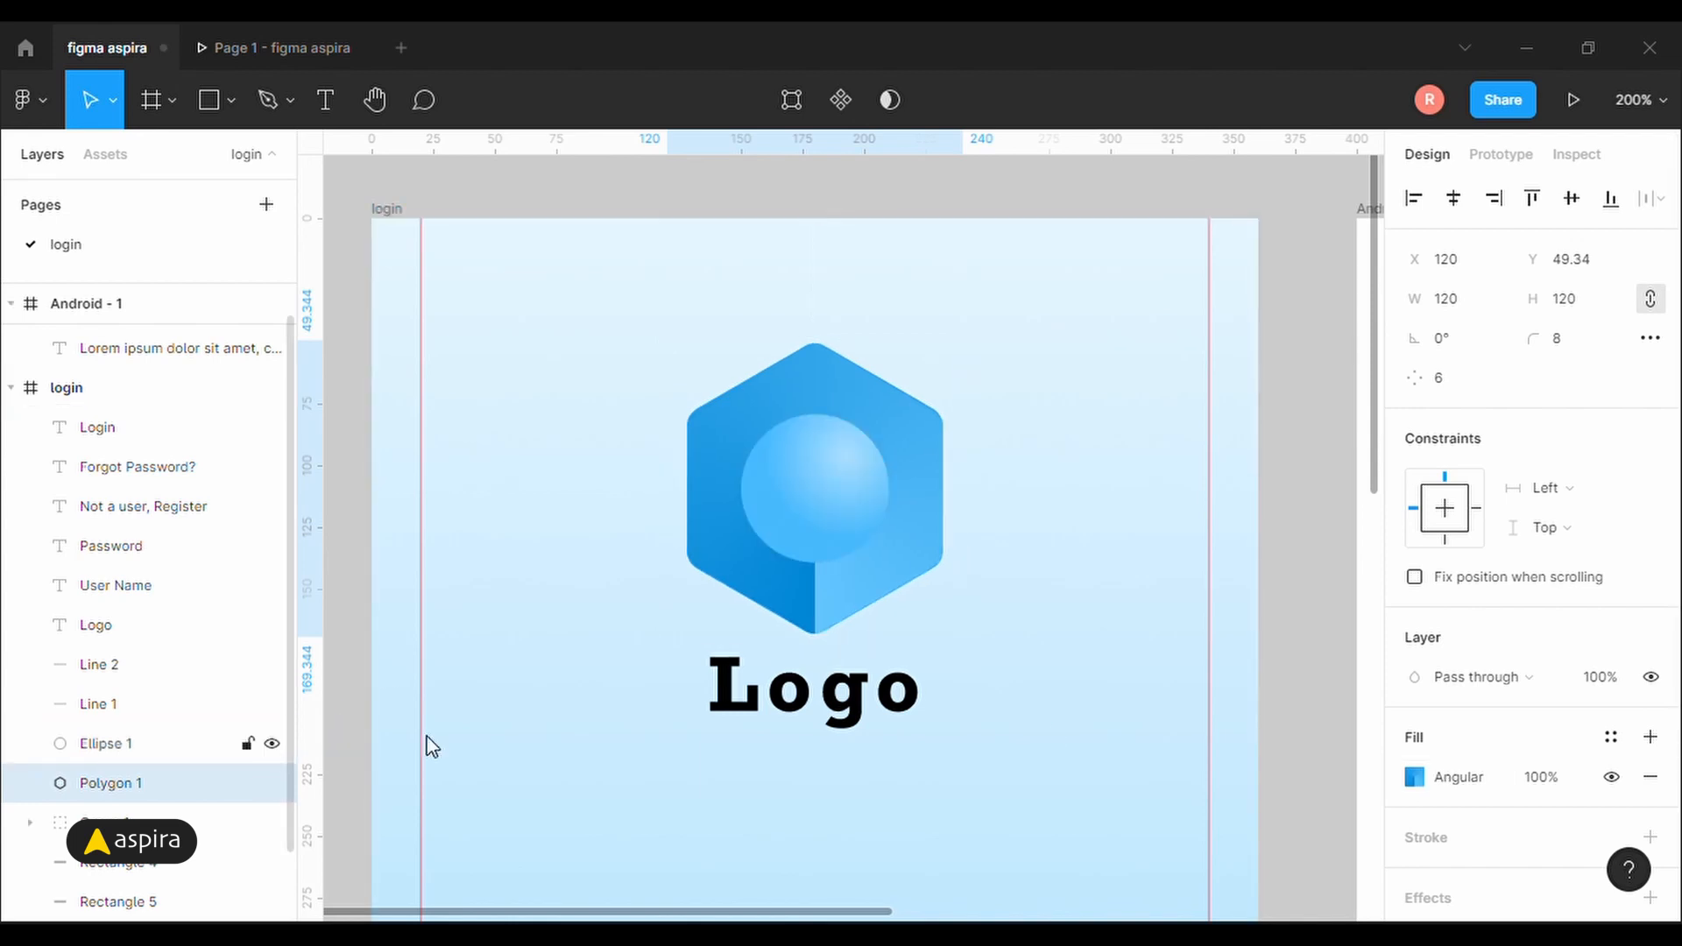
Set the Logo text's solid fill to the document's dark blue 0086D6.
{"action": "left_click", "coordinate": [1296, 462]}
{"action": "scroll", "coordinate": [1069, 579], "scroll_direction": "up", "scroll_amount": 1}
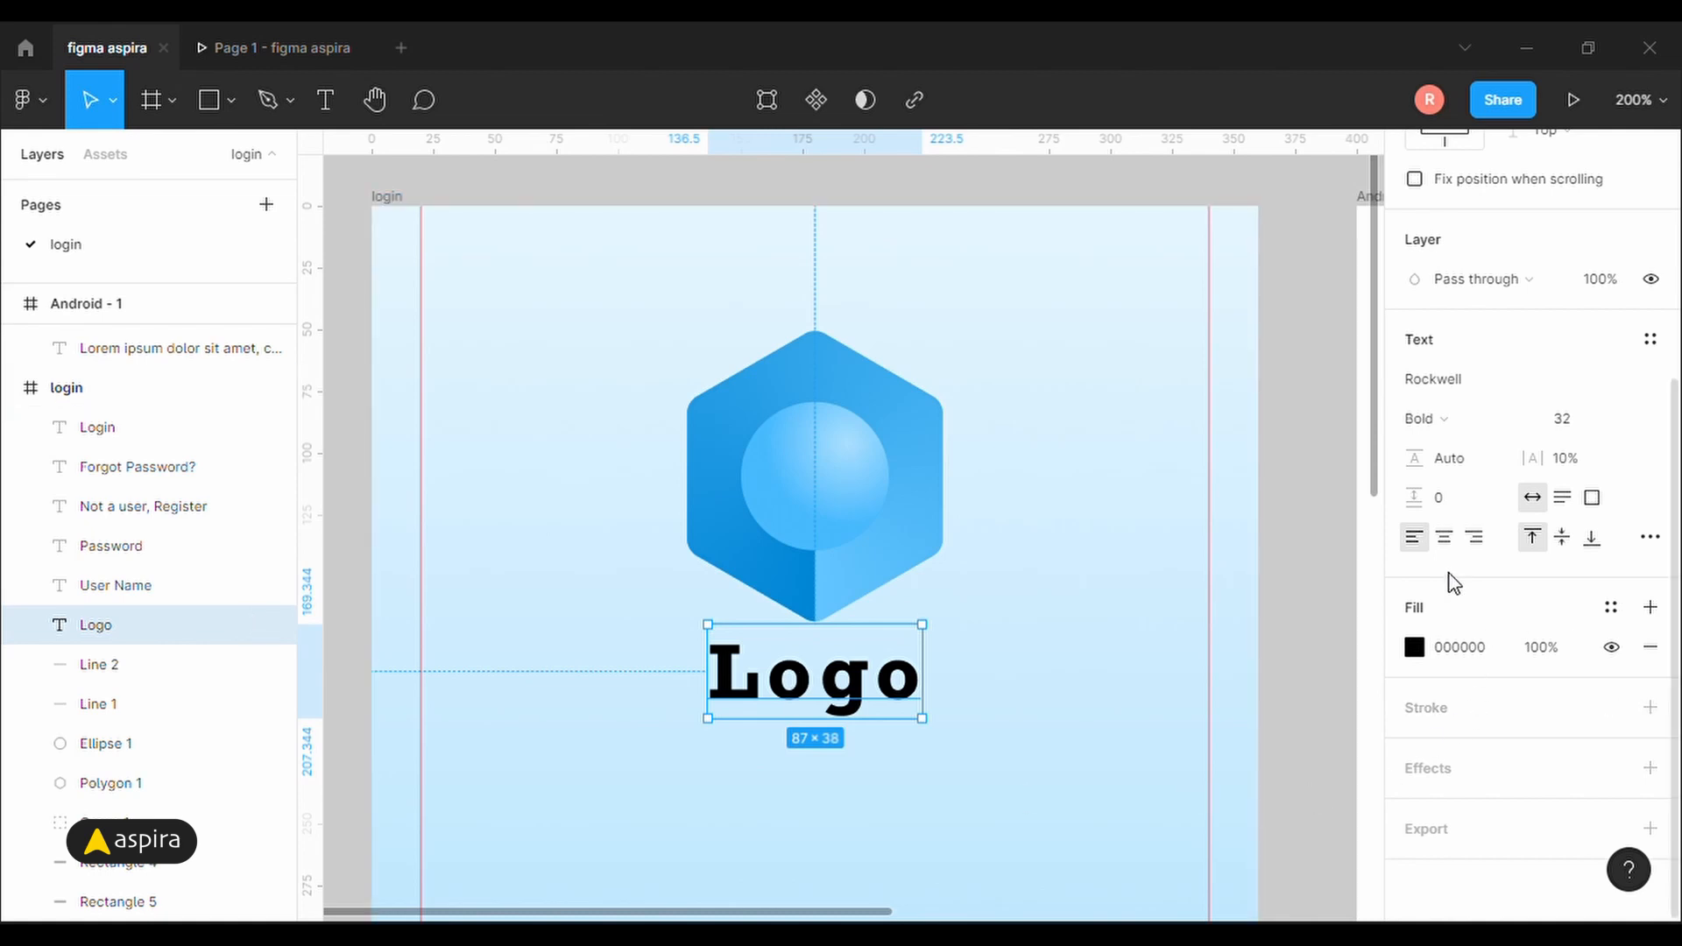
{"action": "left_click", "coordinate": [1414, 648]}
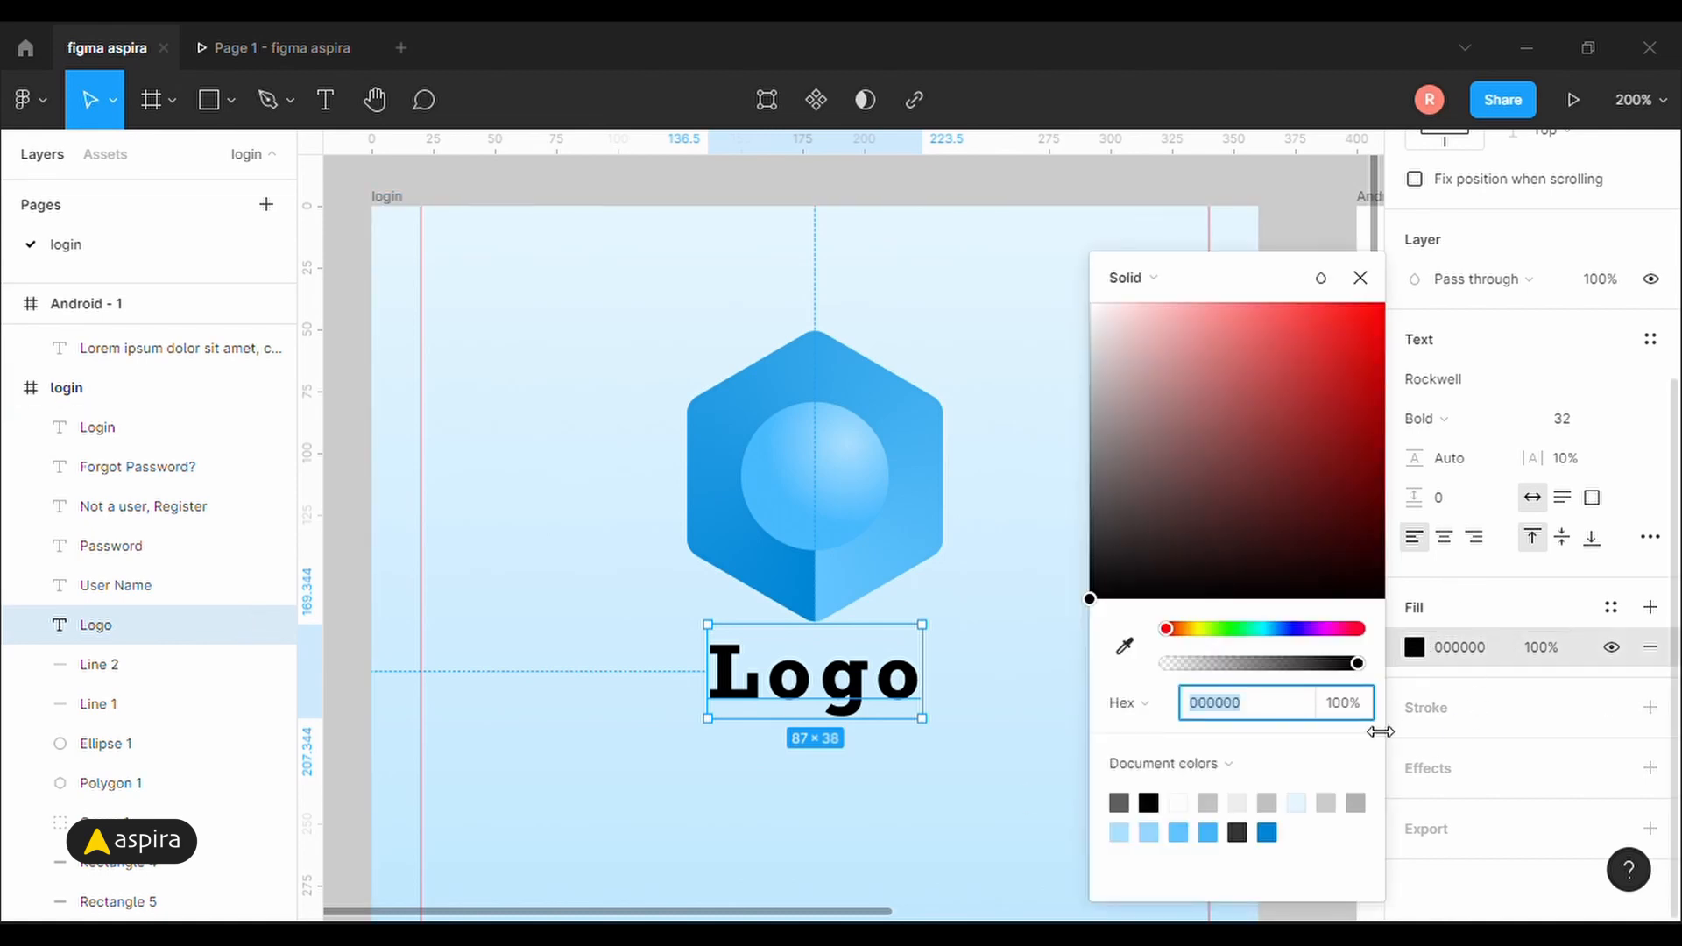
{"action": "left_click", "coordinate": [1270, 839]}
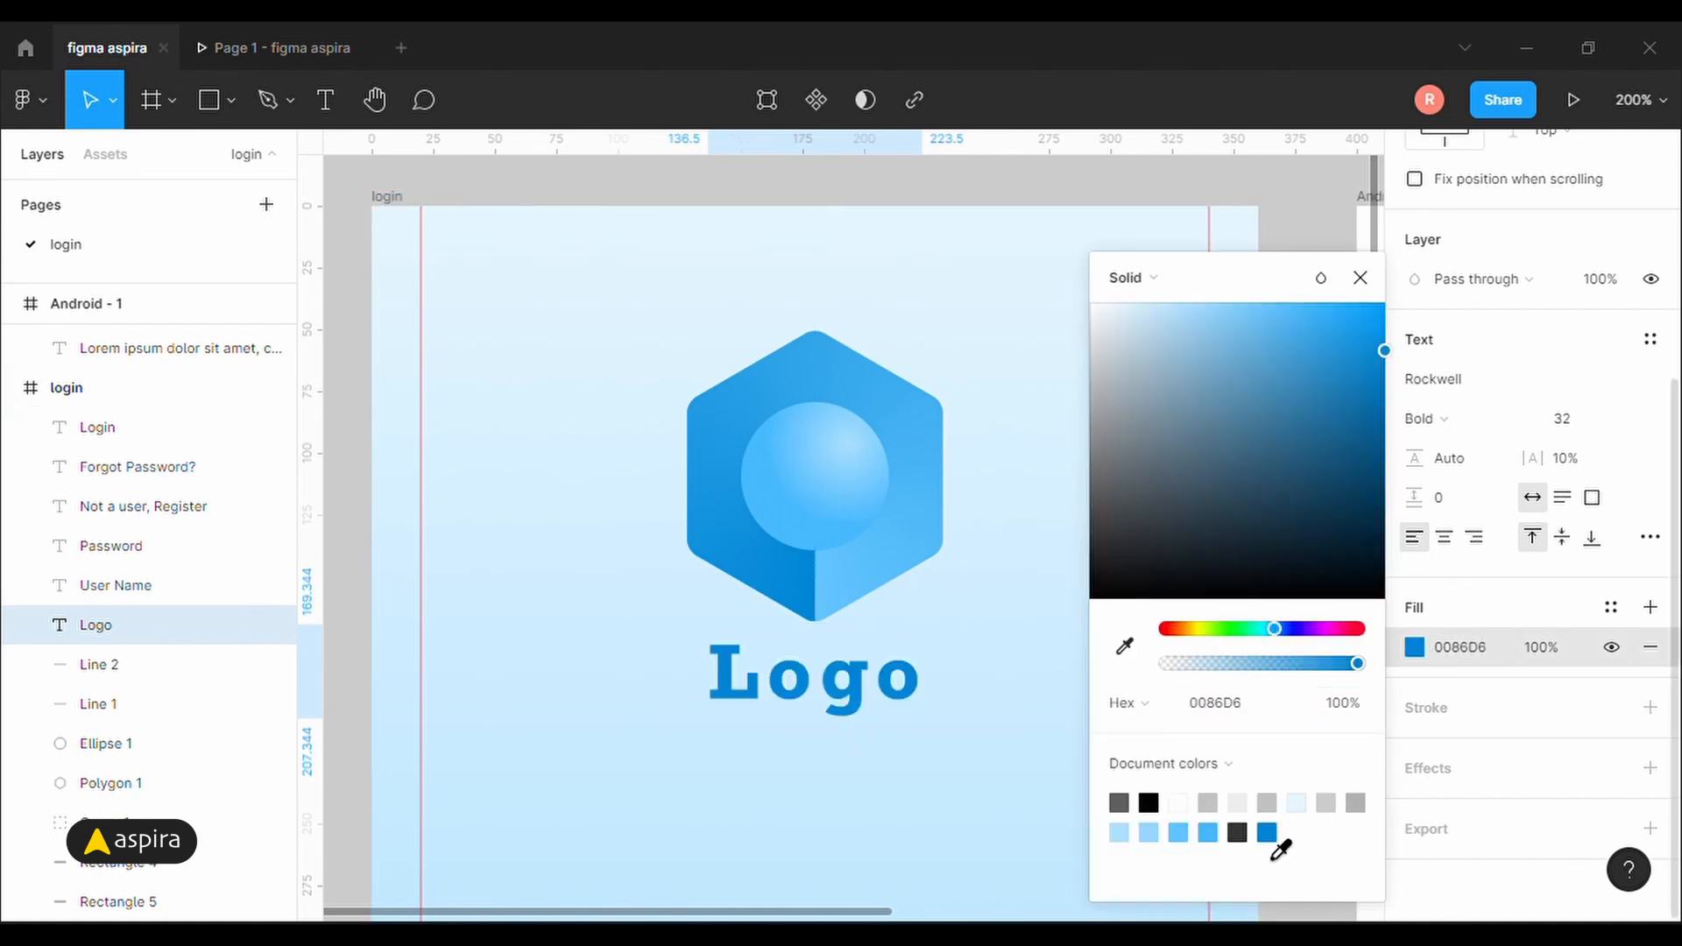
Give the Logo text a linear gradient fill running from 0086D6 to an opaque 63C5FF.
{"action": "left_click", "coordinate": [1161, 279]}
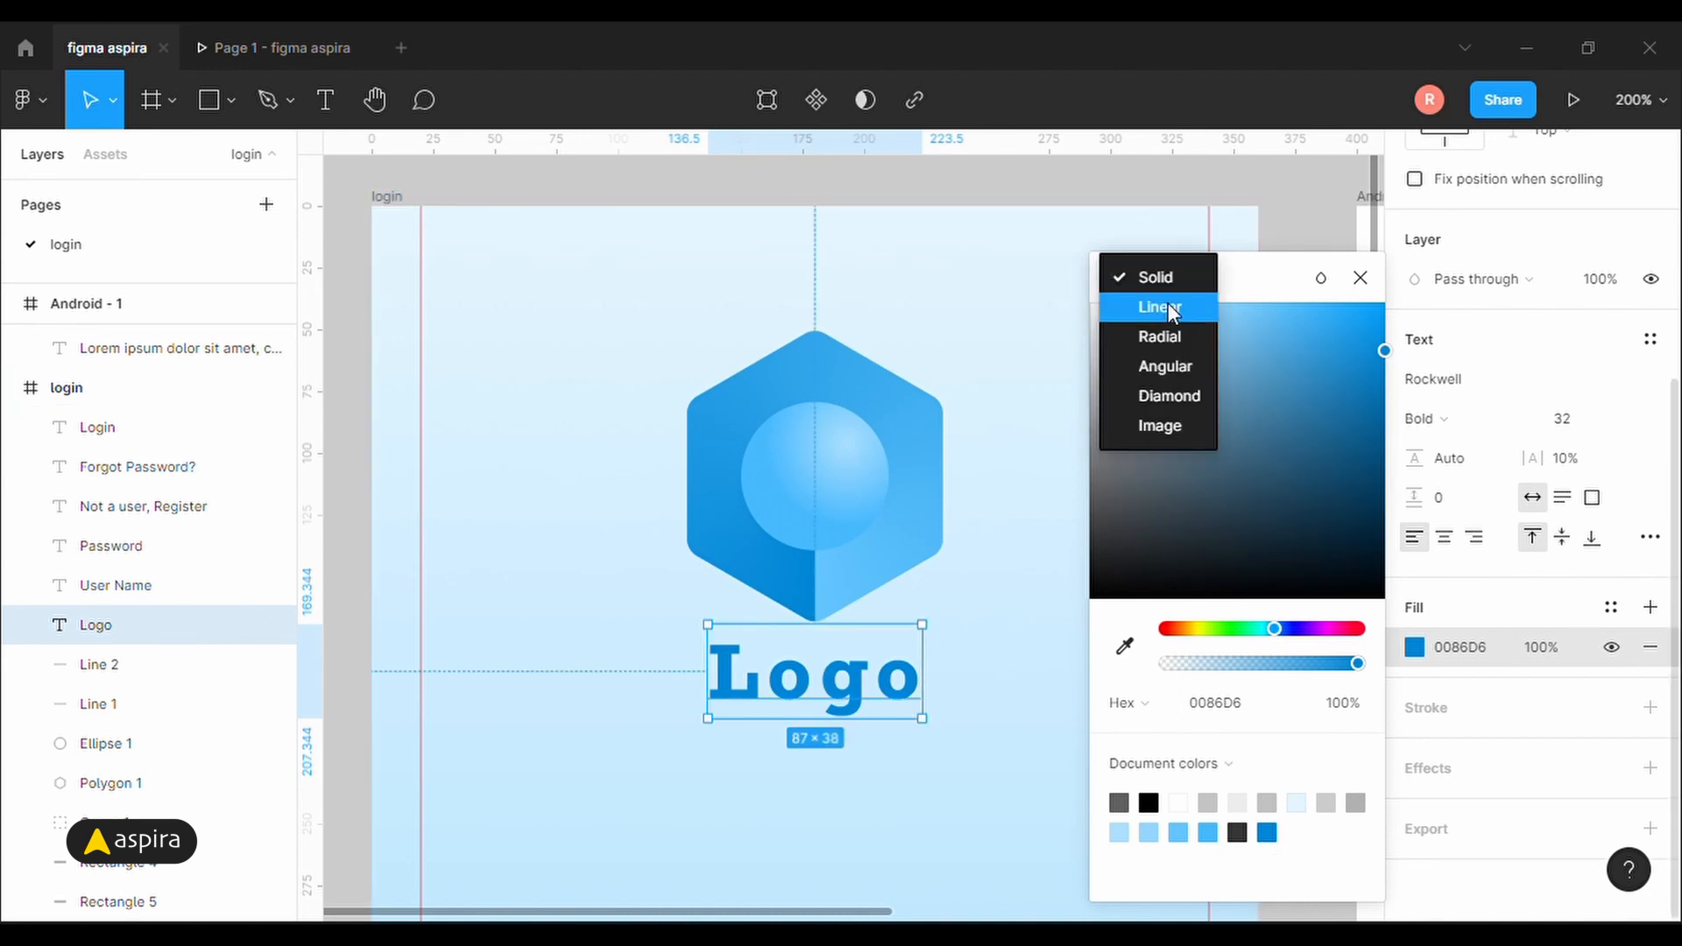
{"action": "left_click", "coordinate": [1168, 309]}
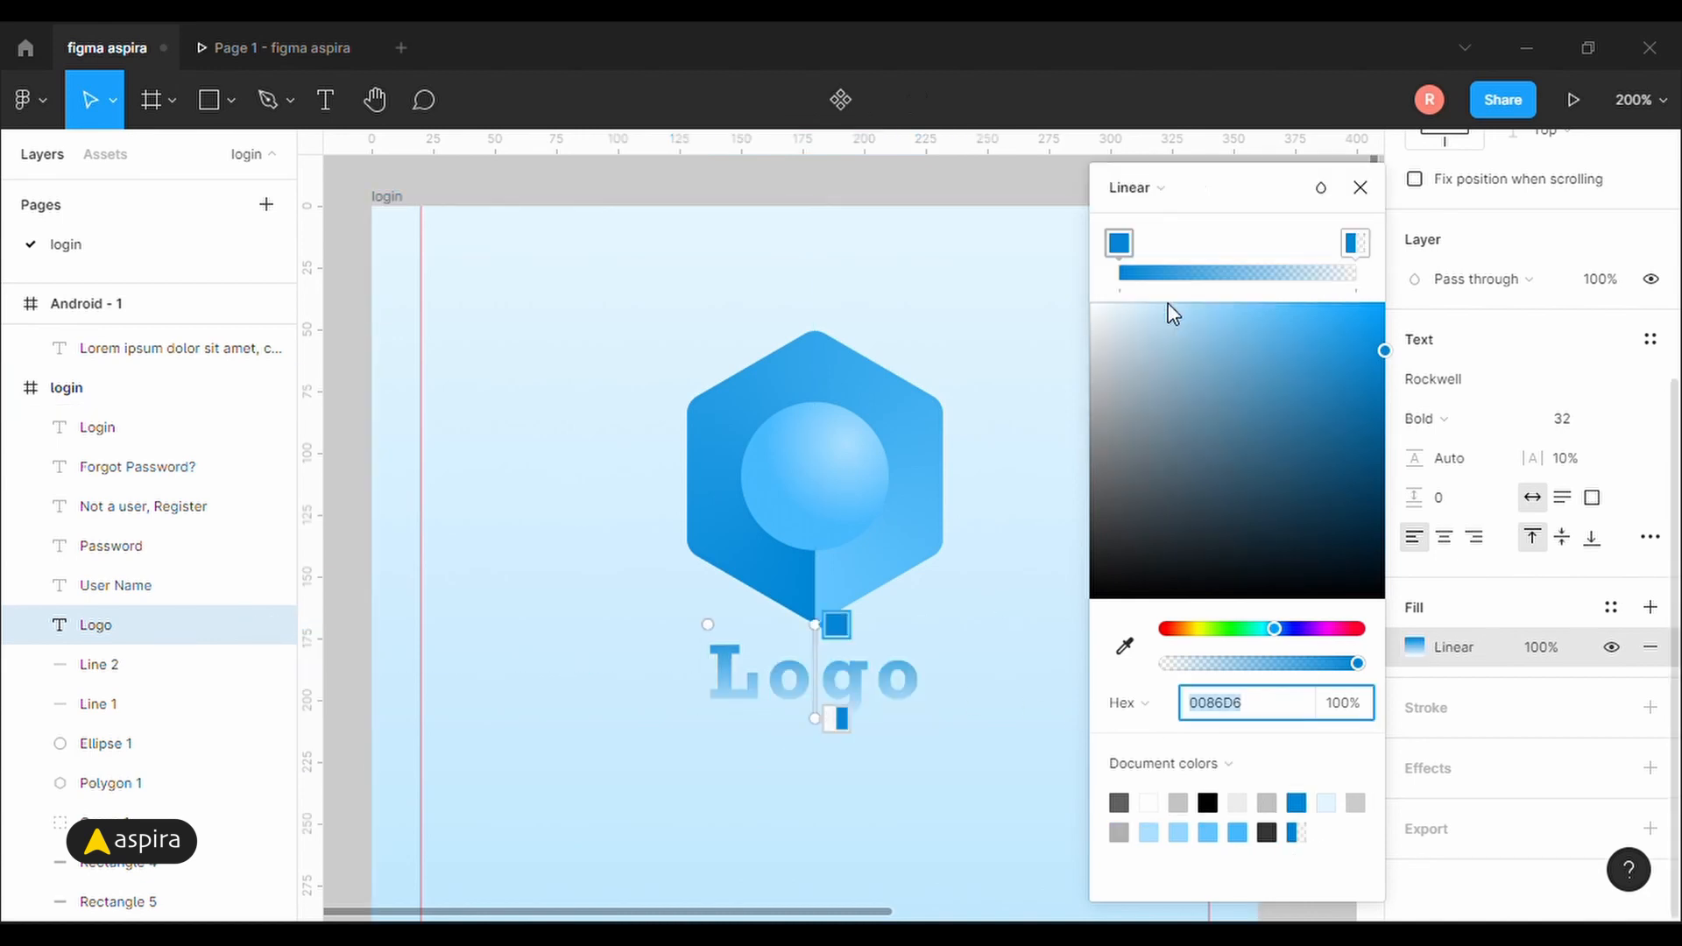
{"action": "left_click", "coordinate": [1119, 250]}
{"action": "left_click", "coordinate": [1355, 243]}
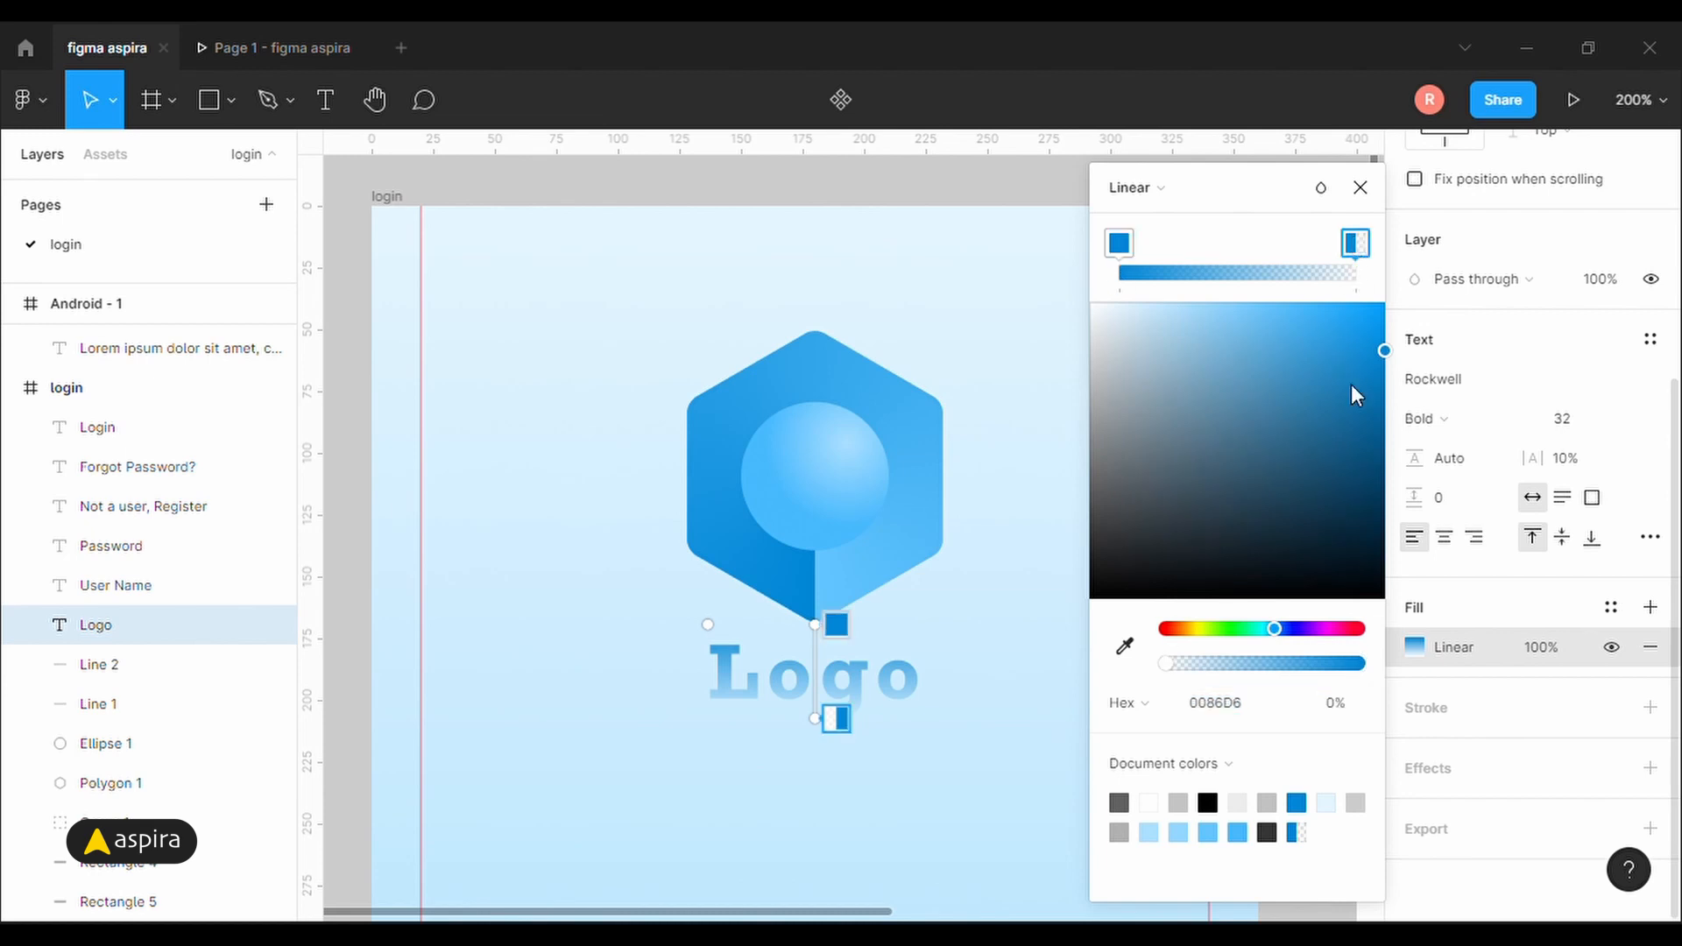
{"action": "left_click", "coordinate": [1213, 843]}
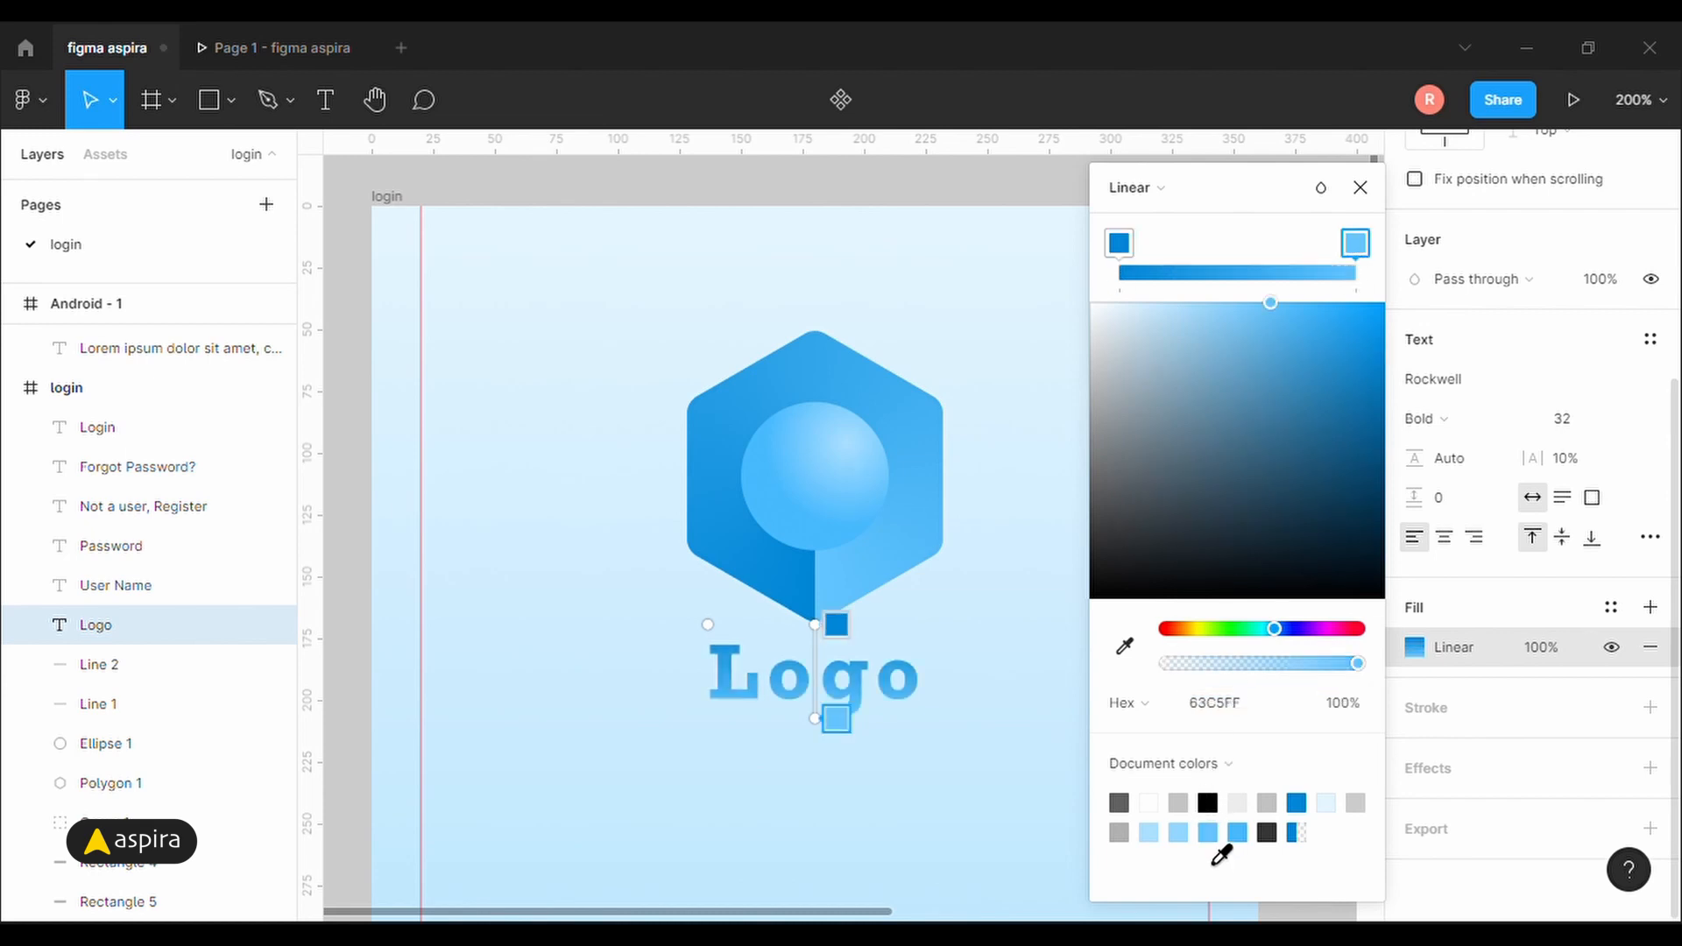
Swap the Logo text's gradient stops so the lighter blue 63C5FF starts the gradient and the darker blue ends it.
{"action": "mouse_move", "coordinate": [1130, 243]}
{"action": "left_mouse_down"}
{"action": "mouse_move", "coordinate": [1273, 244]}
{"action": "mouse_move", "coordinate": [1119, 244]}
{"action": "left_mouse_up"}
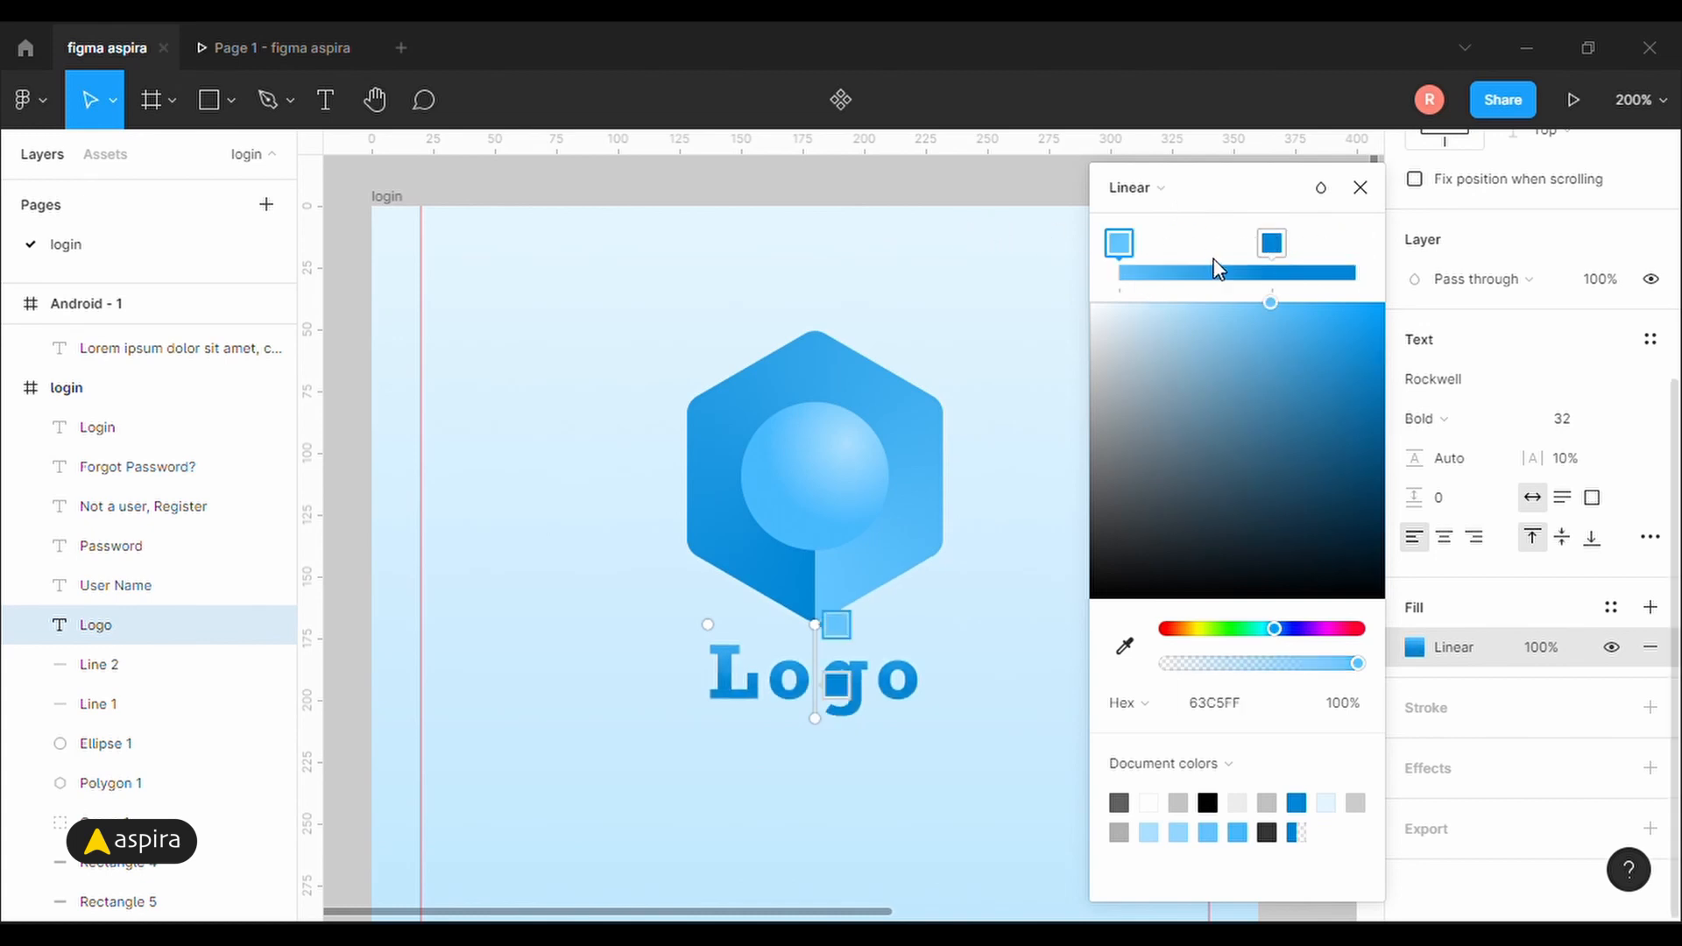
{"action": "left_click_drag", "start_coordinate": [1272, 243], "coordinate": [1391, 254]}
{"action": "left_click", "coordinate": [1069, 488]}
Set the User Name field's rectangle fill to white FFFFFF and hide its stroke.
{"action": "scroll", "coordinate": [1069, 488], "scroll_direction": "down", "scroll_amount": 5}
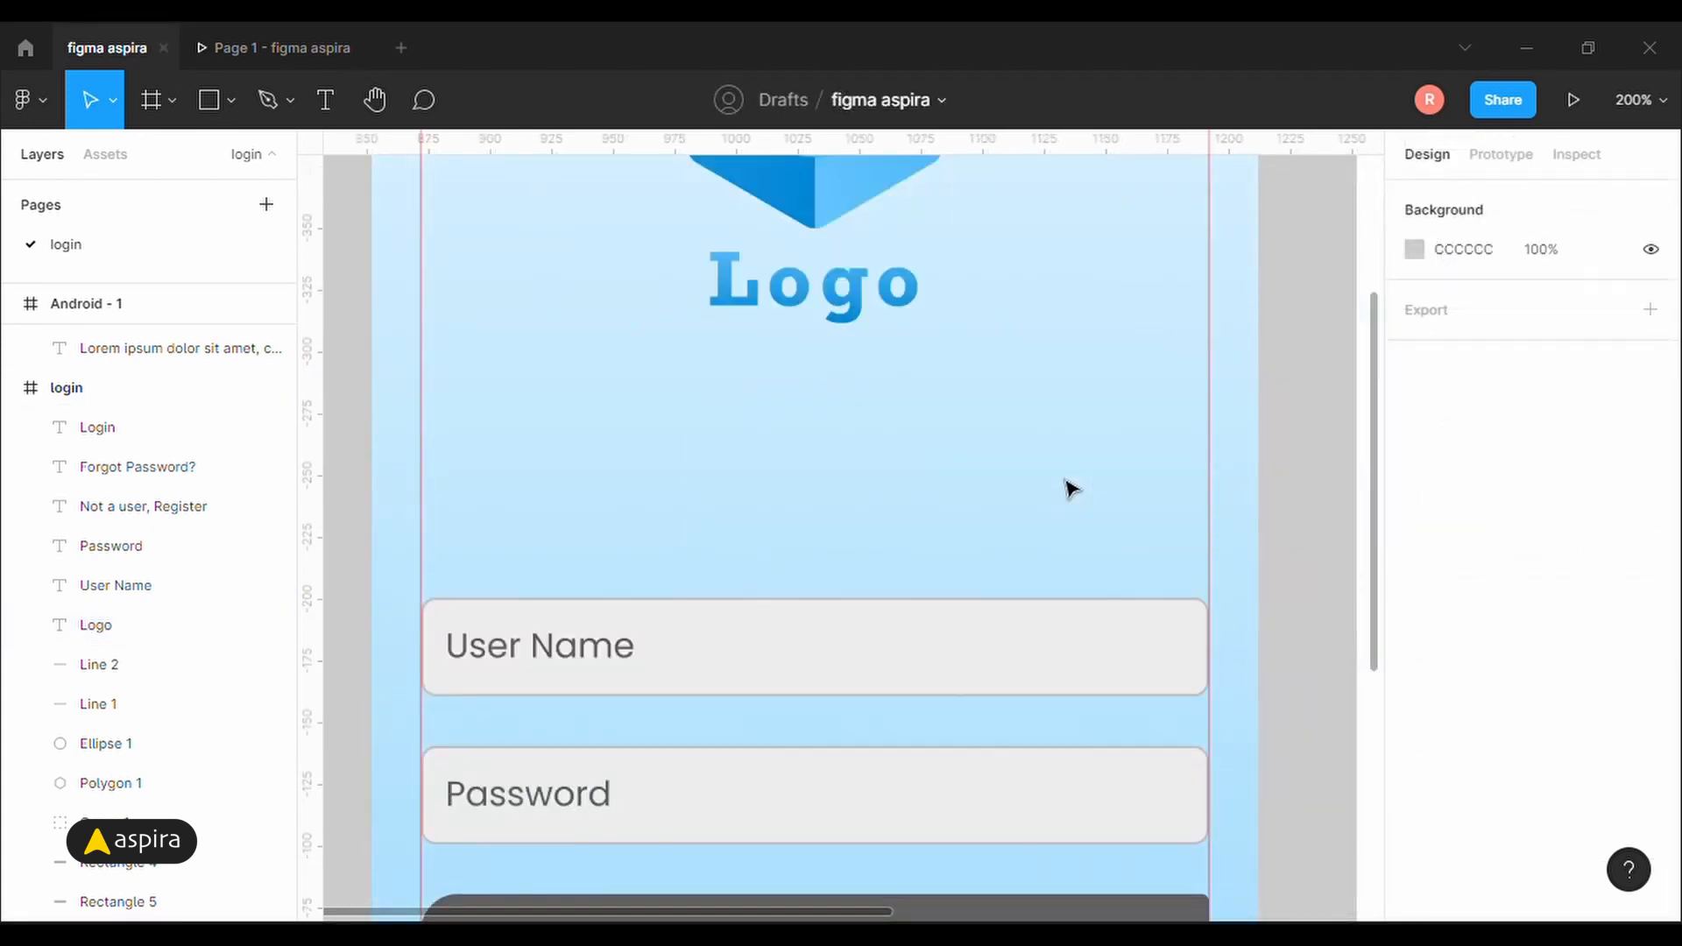
{"action": "left_click", "coordinate": [795, 642]}
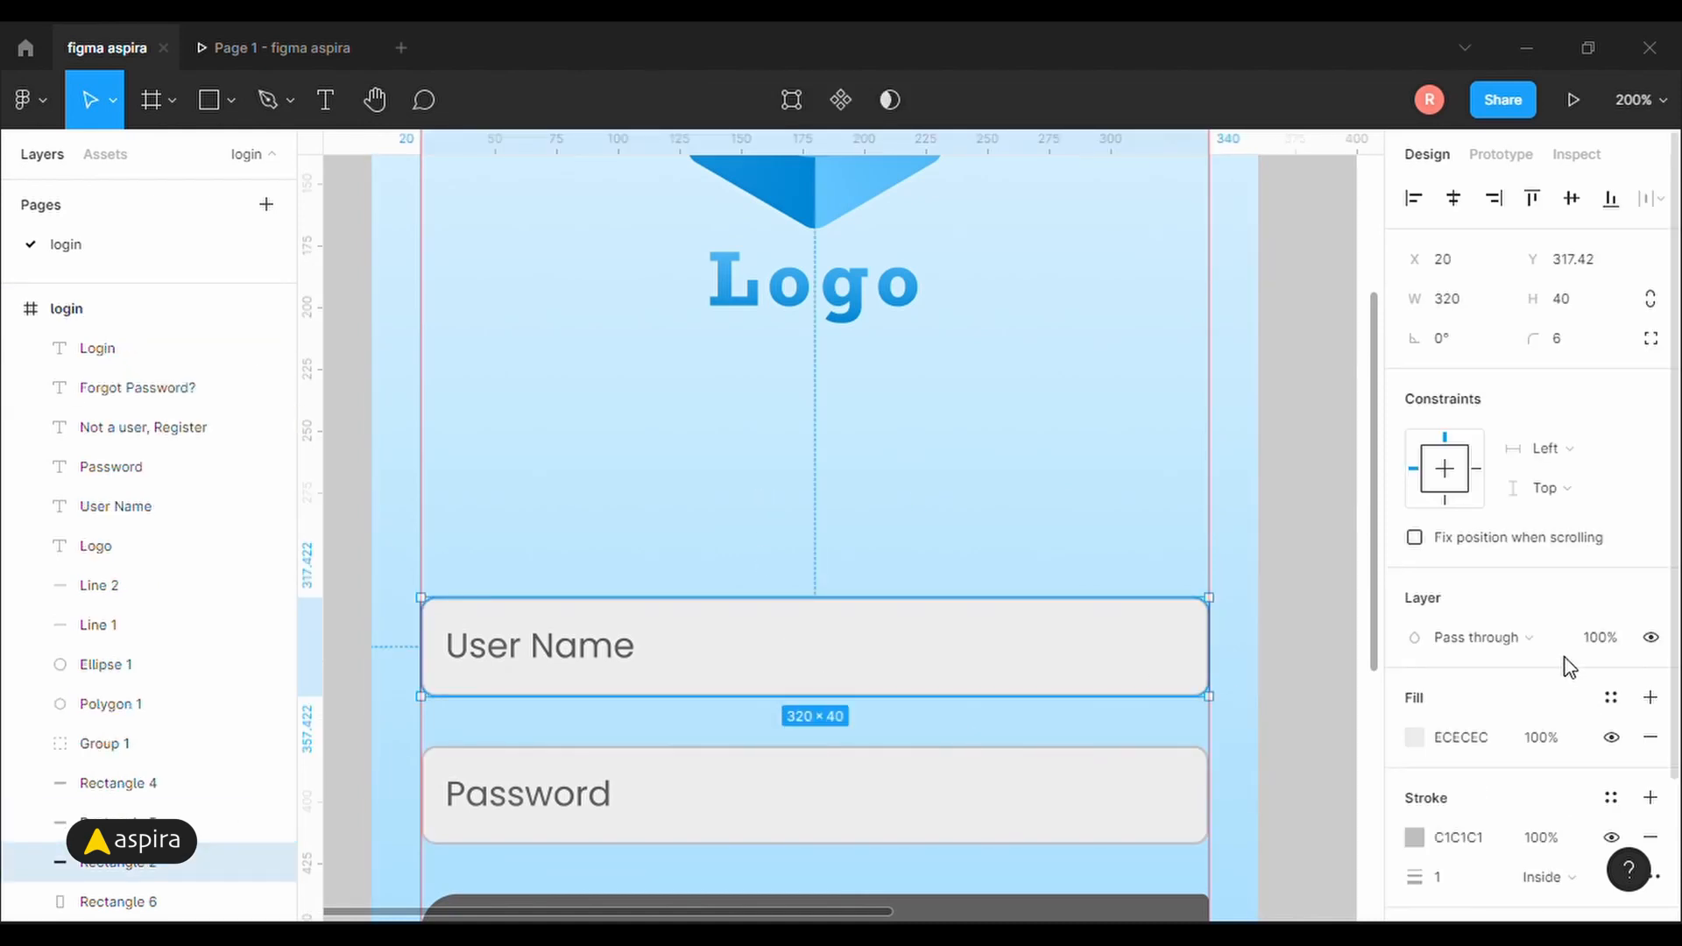
{"action": "scroll", "coordinate": [1565, 669], "scroll_direction": "down", "scroll_amount": 2}
{"action": "left_click", "coordinate": [1414, 569]}
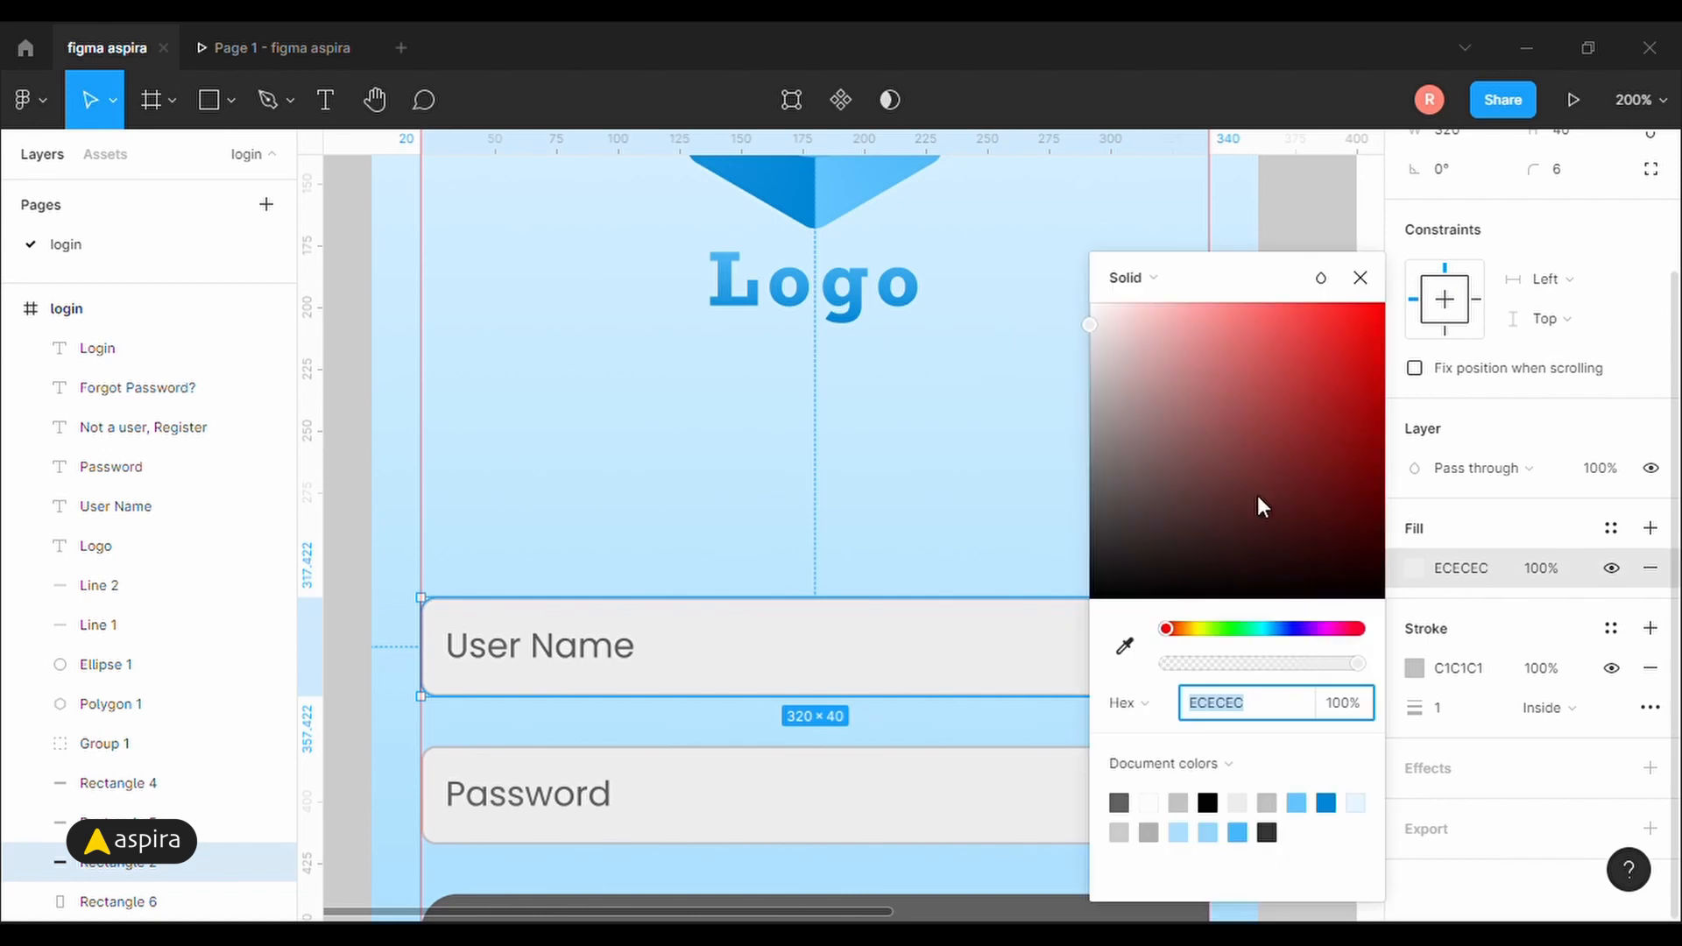
{"action": "left_click_drag", "start_coordinate": [1137, 367], "coordinate": [995, 232]}
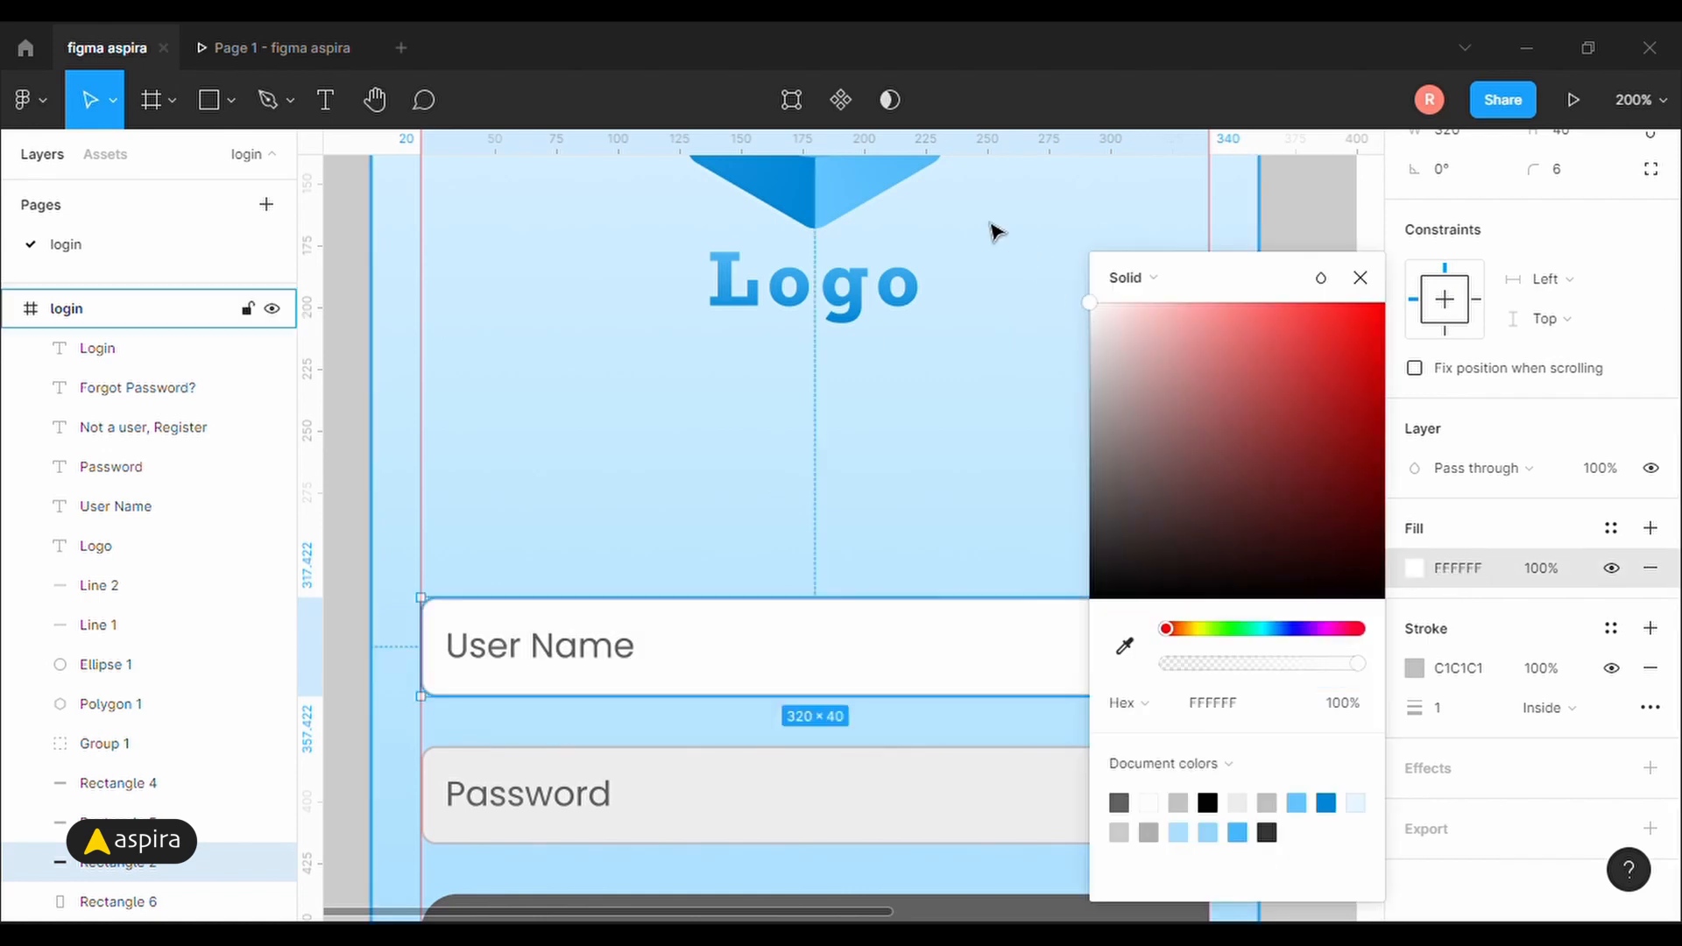
{"action": "left_click", "coordinate": [1360, 278]}
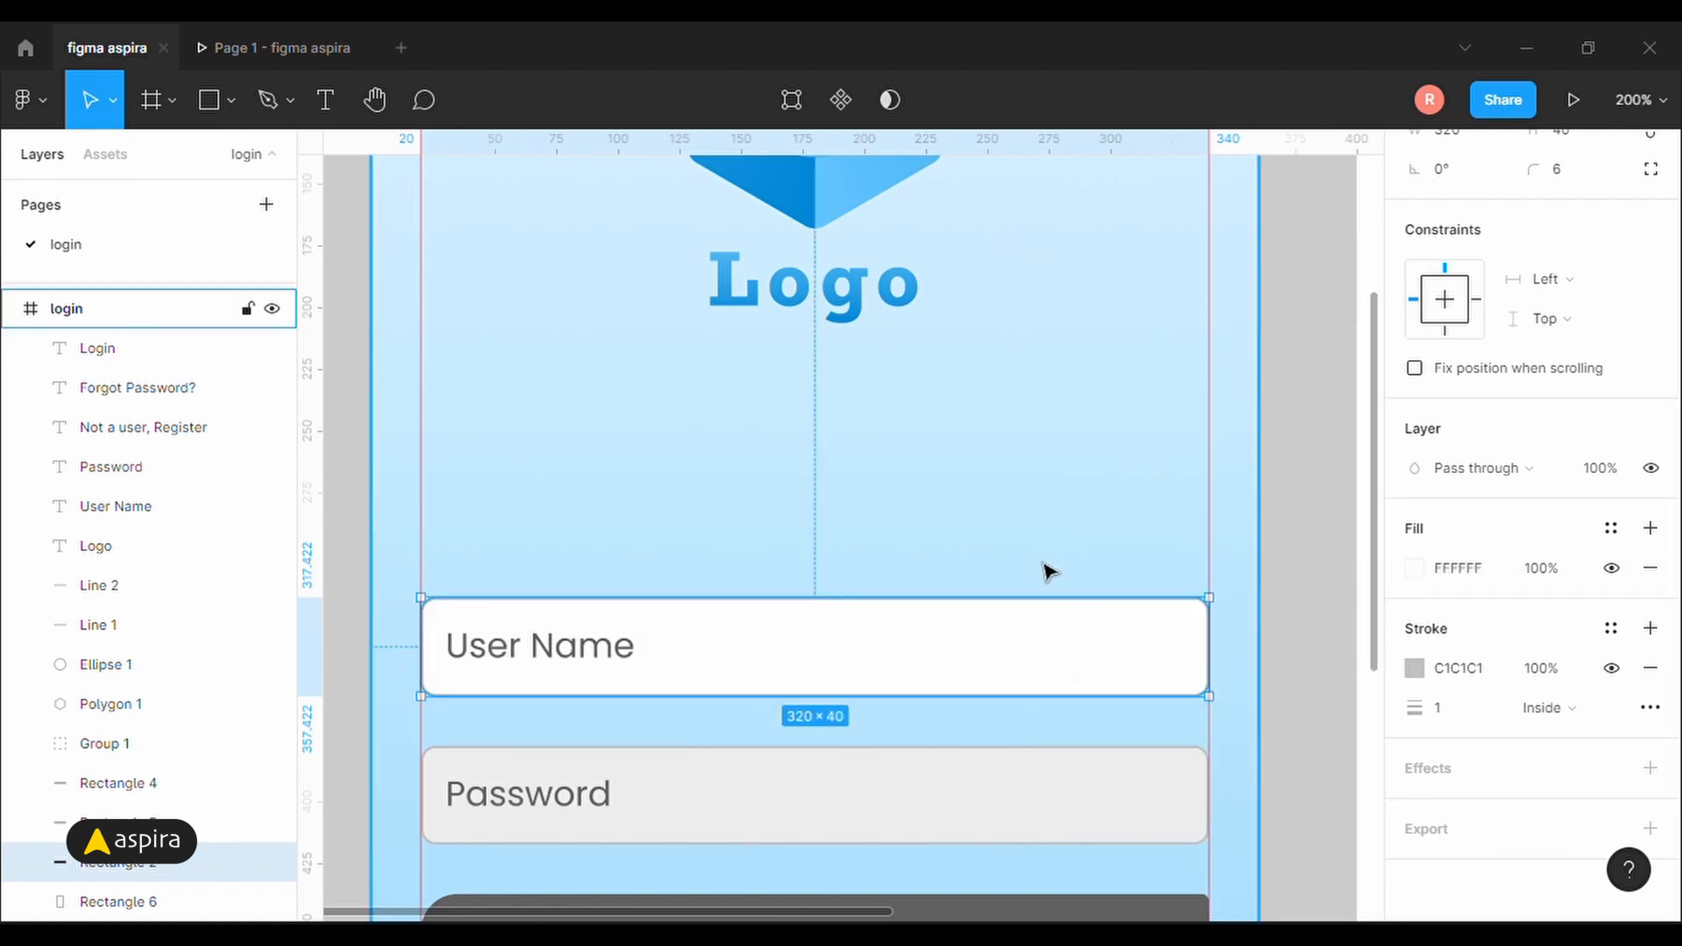
{"action": "left_click", "coordinate": [1612, 669]}
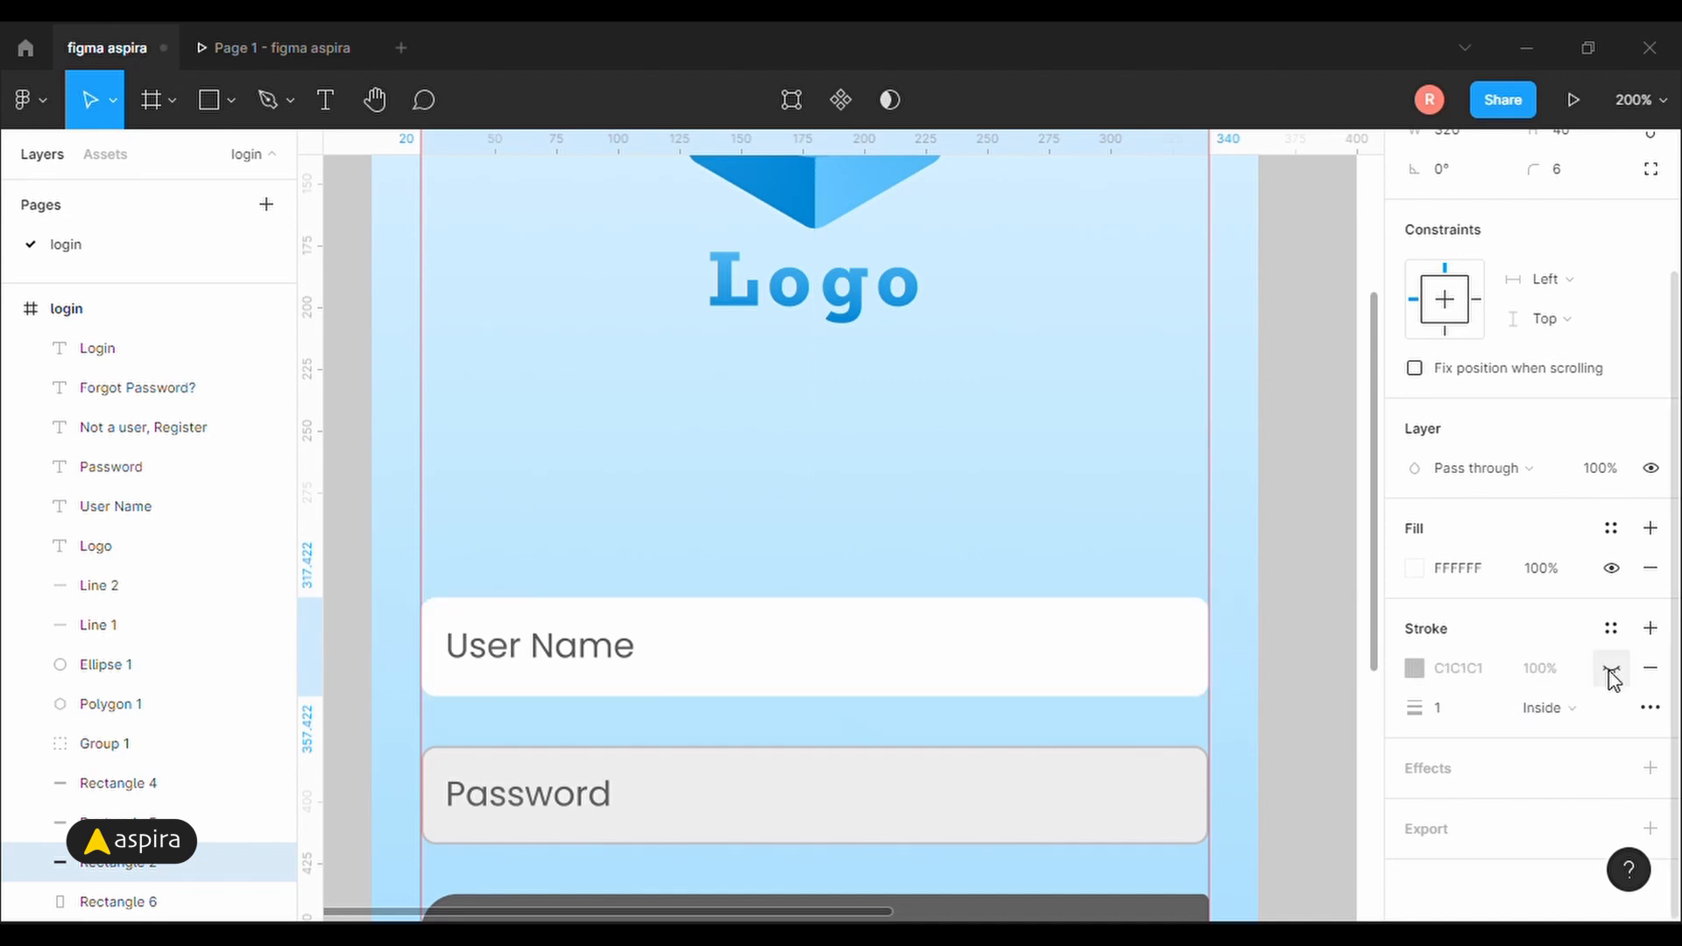
Recolour the User Name placeholder text with the document's light blue 63C5FF.
{"action": "left_click", "coordinate": [567, 654]}
{"action": "scroll", "coordinate": [1647, 725], "scroll_direction": "down", "scroll_amount": 3}
{"action": "left_click", "coordinate": [1414, 646]}
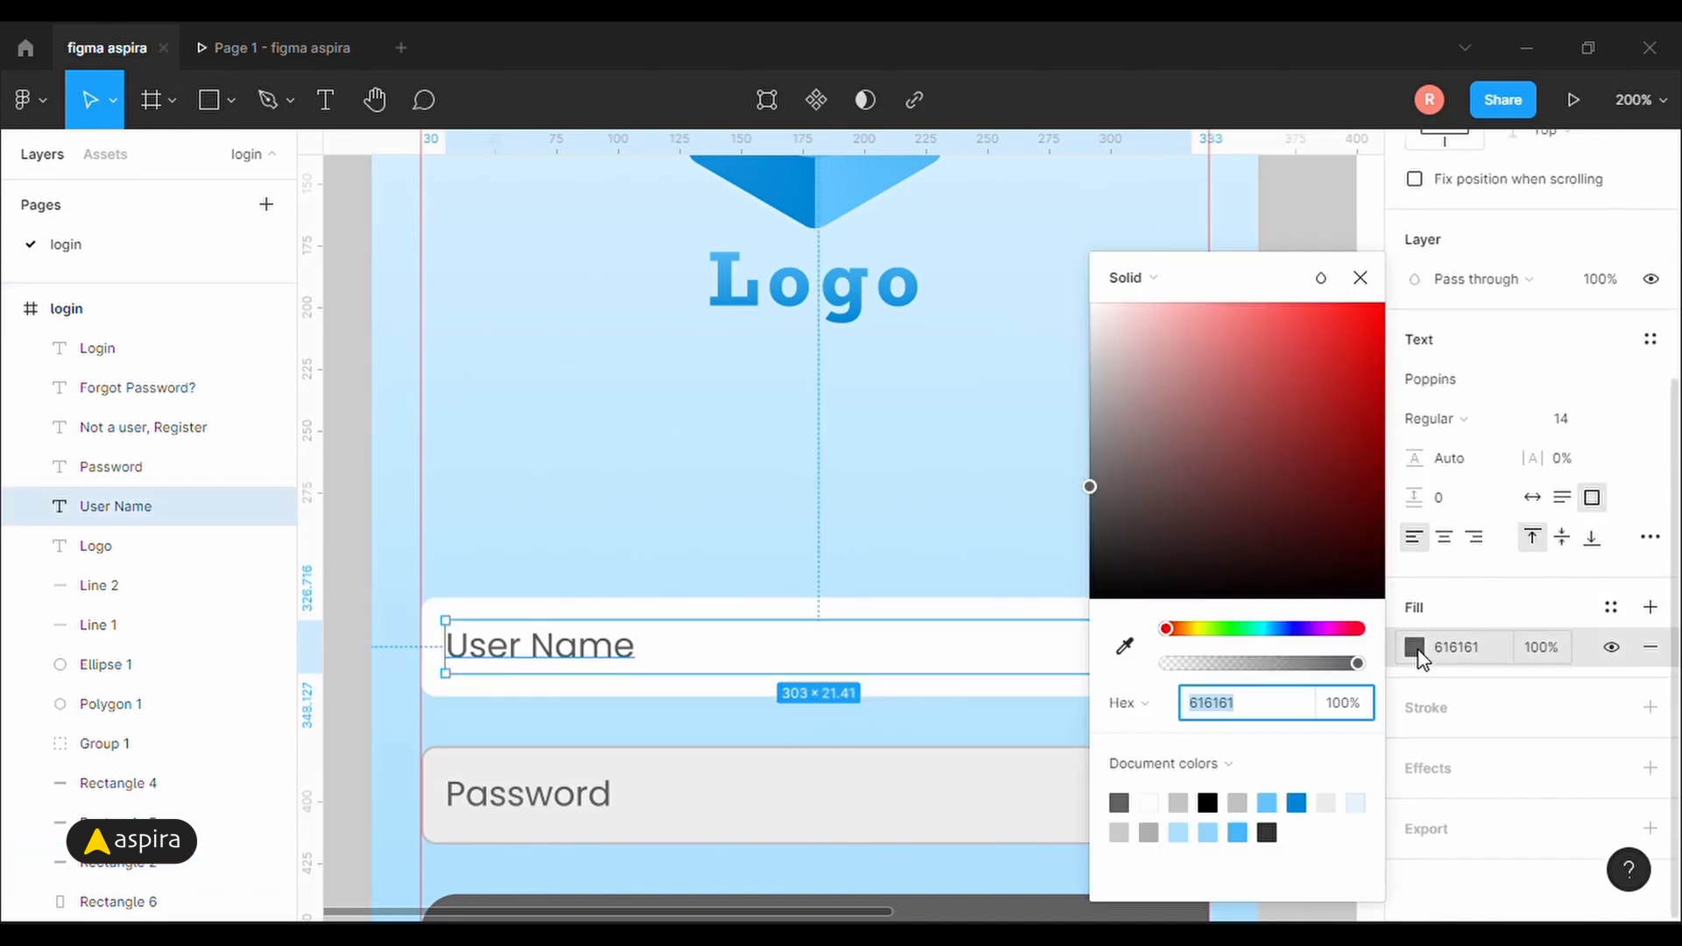
{"action": "left_click", "coordinate": [1308, 823]}
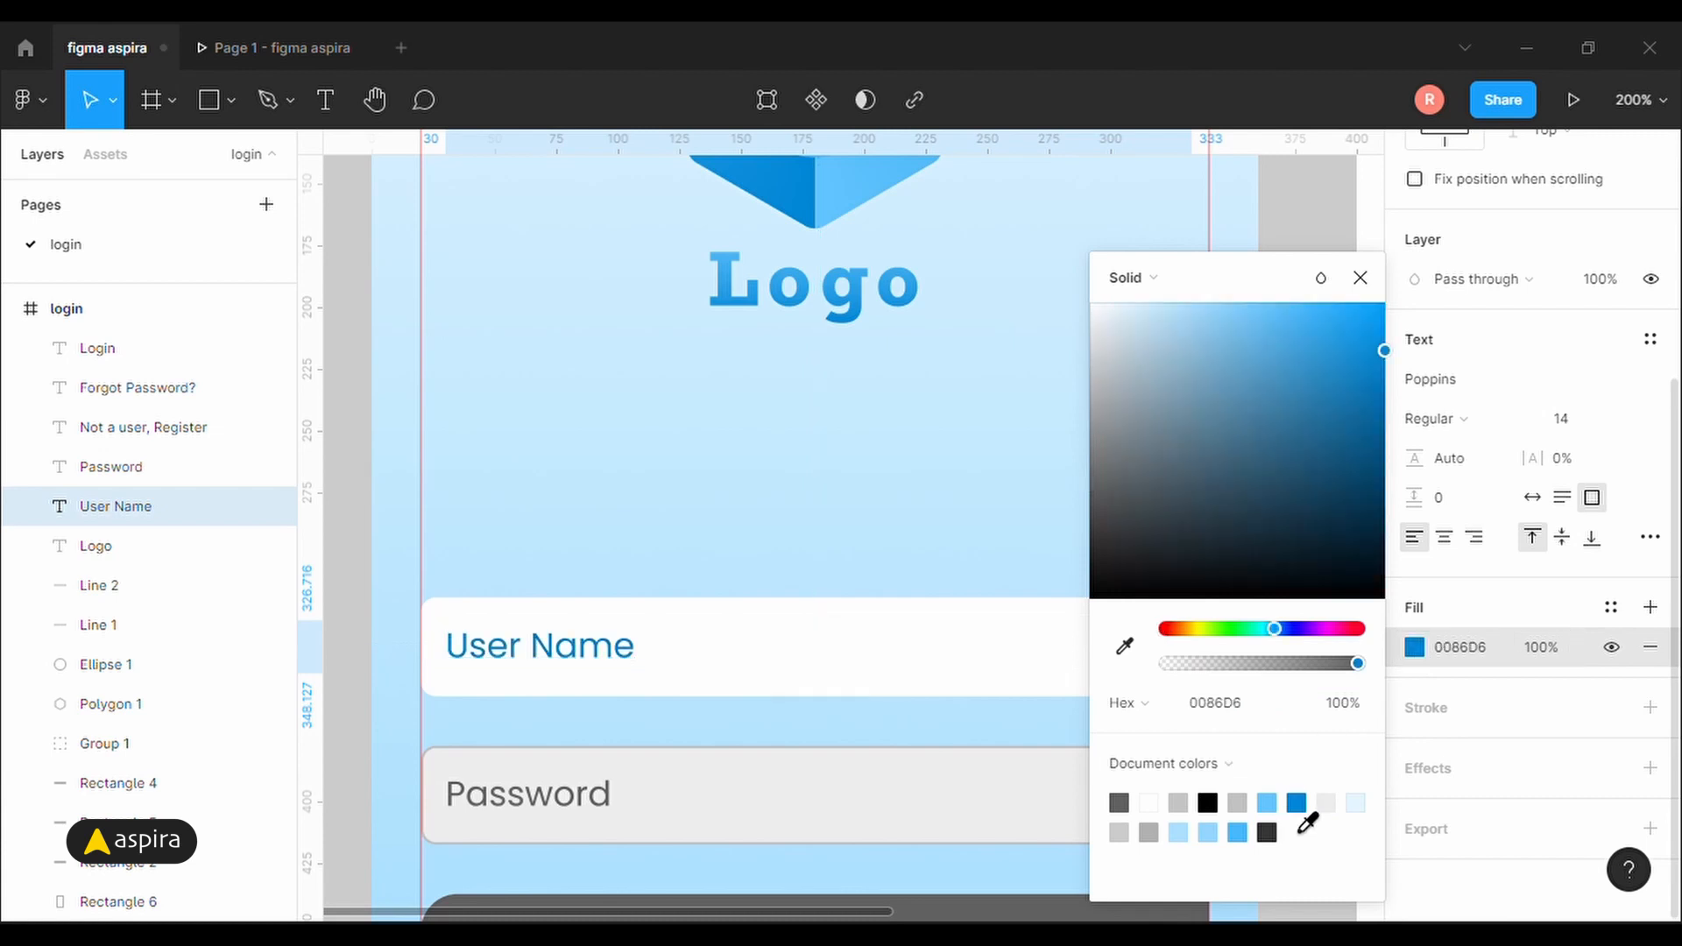
{"action": "left_click", "coordinate": [1270, 806]}
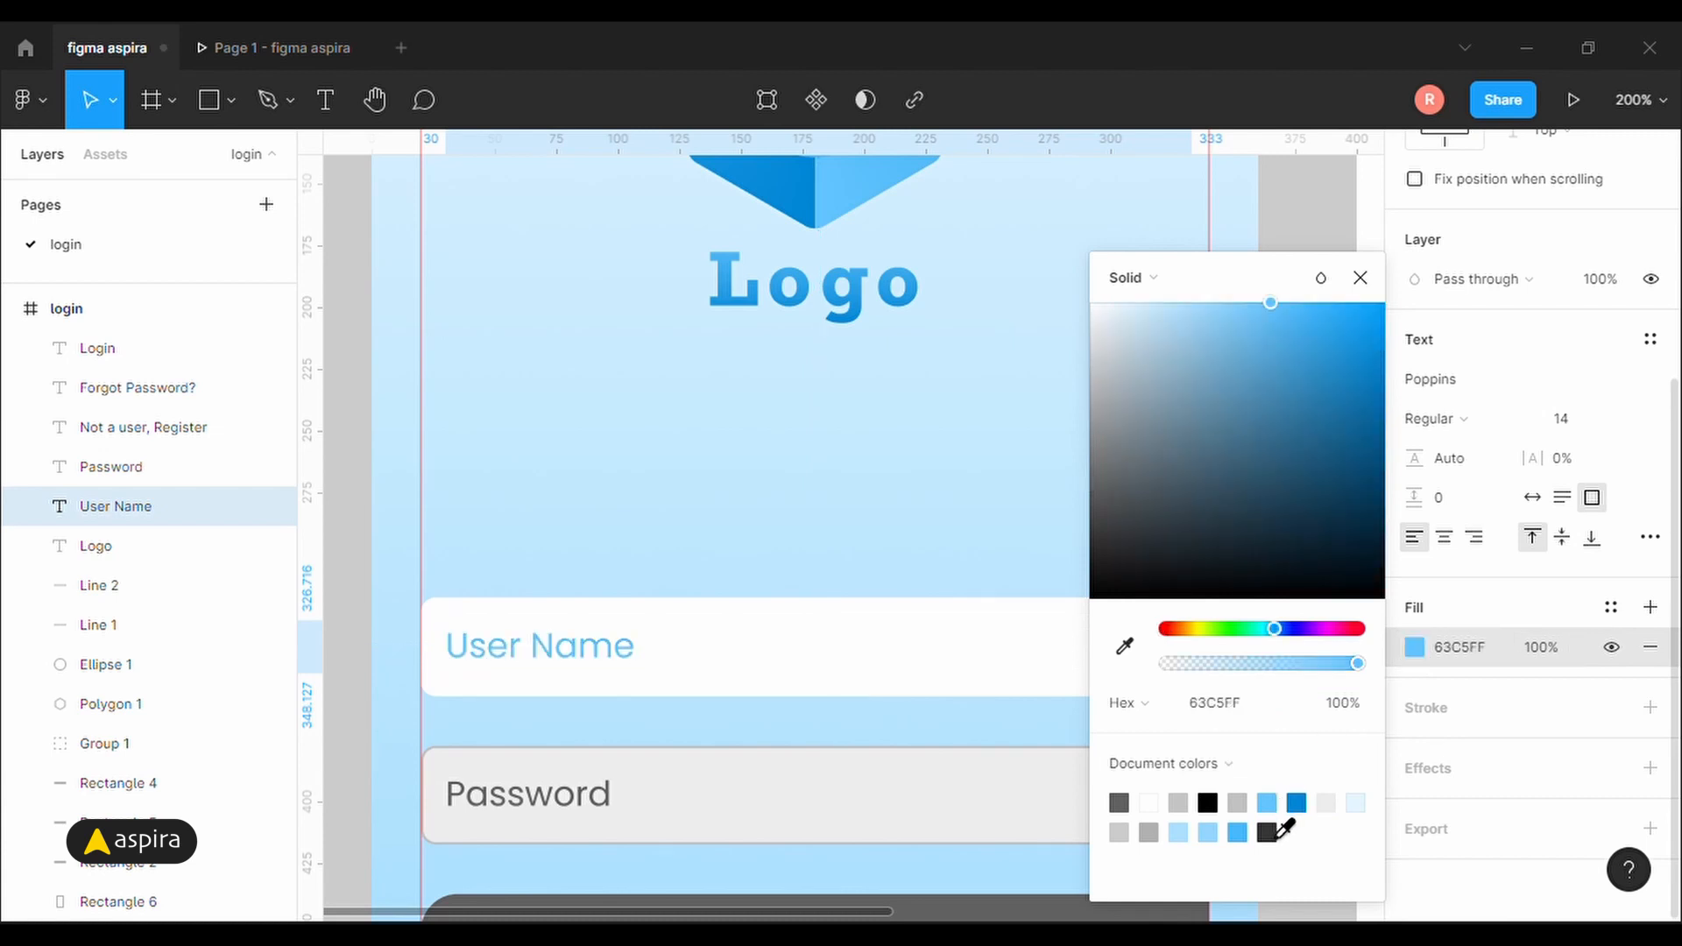
{"action": "left_click", "coordinate": [1361, 280]}
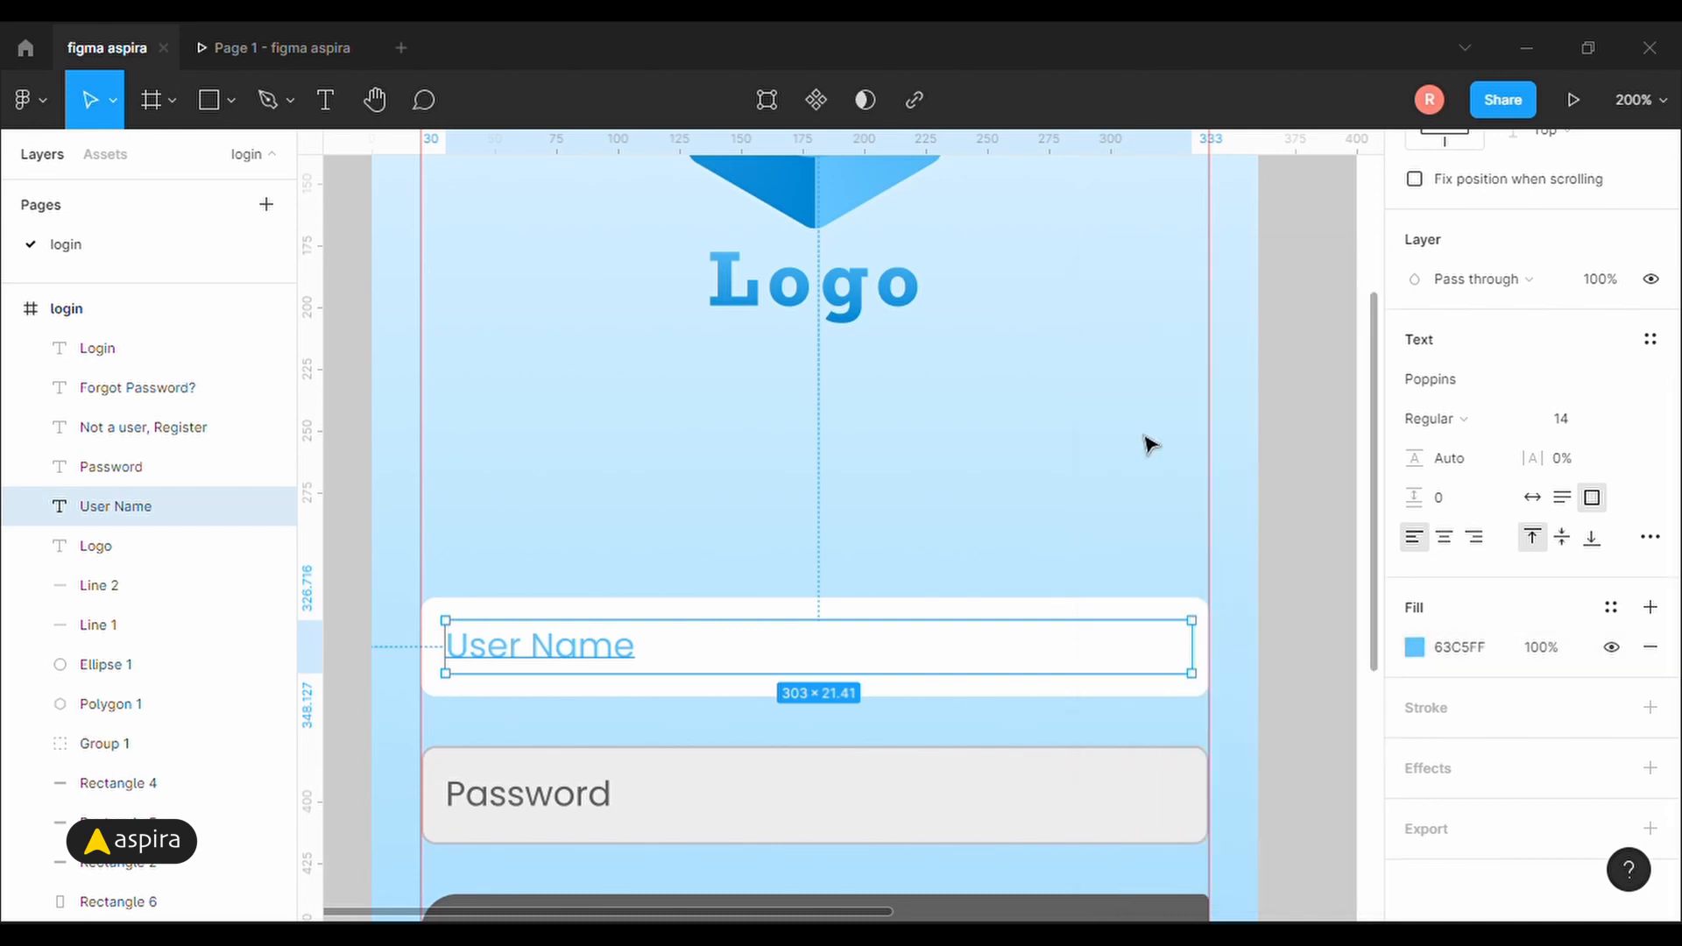
Set the Password field's rectangle fill to white FFFFFF and remove its stroke.
{"action": "left_click", "coordinate": [837, 772]}
{"action": "left_click", "coordinate": [1414, 568]}
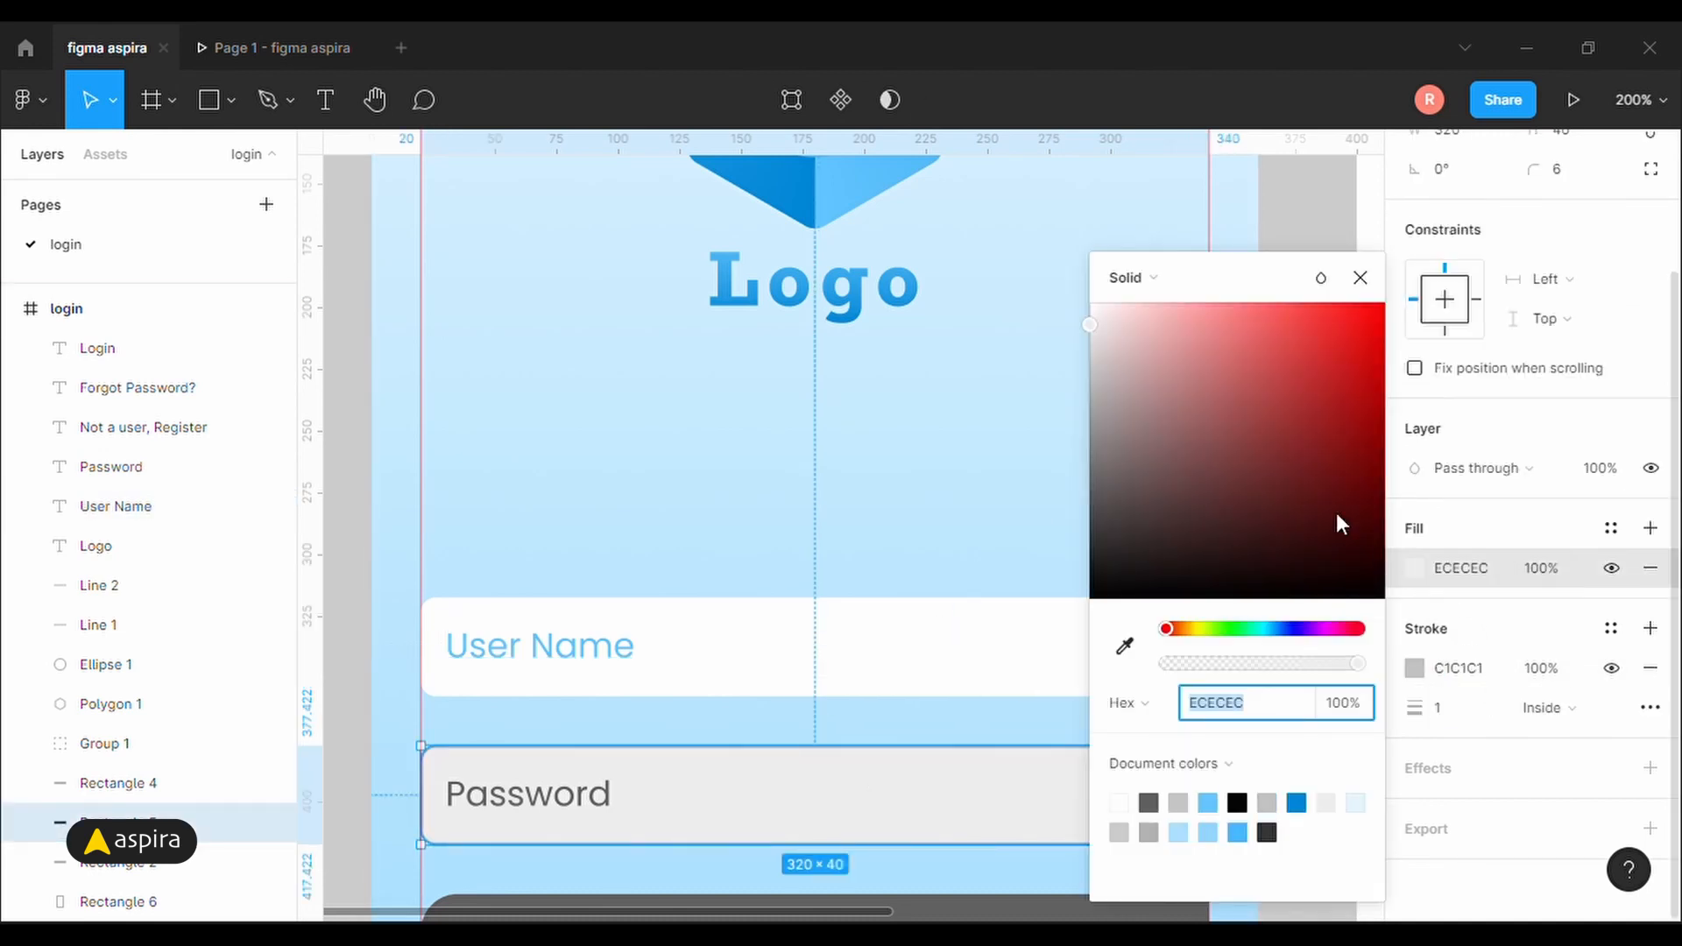
{"action": "left_click_drag", "start_coordinate": [1180, 345], "coordinate": [896, 205]}
{"action": "left_click", "coordinate": [1362, 281]}
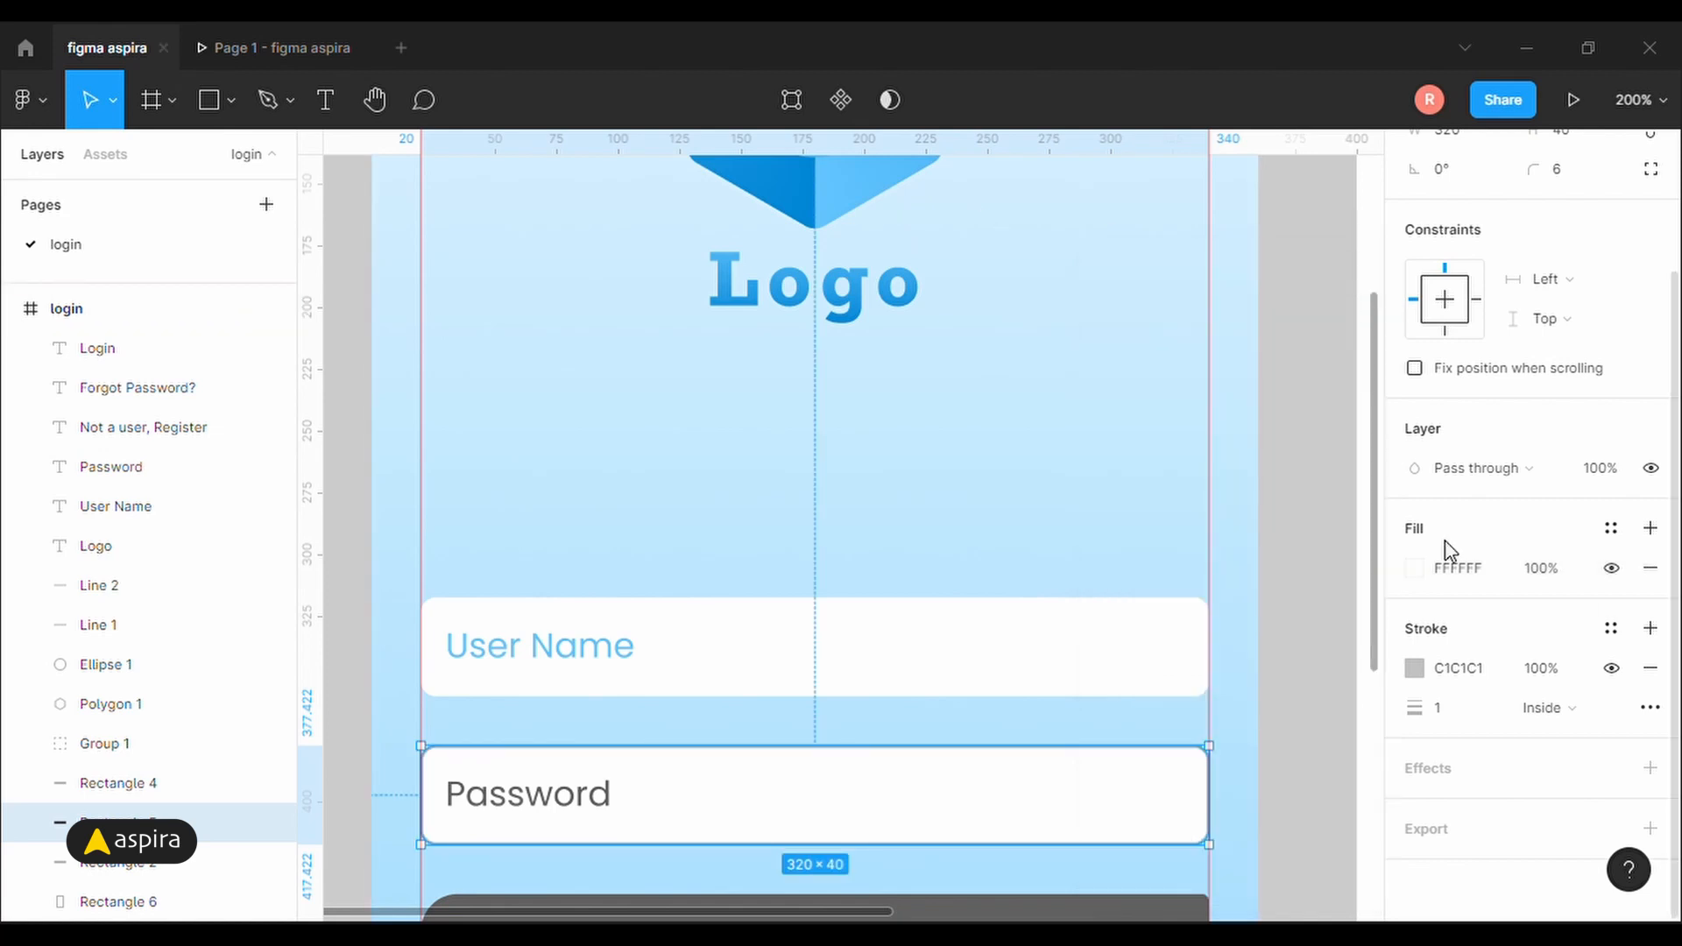
{"action": "left_click", "coordinate": [1652, 674]}
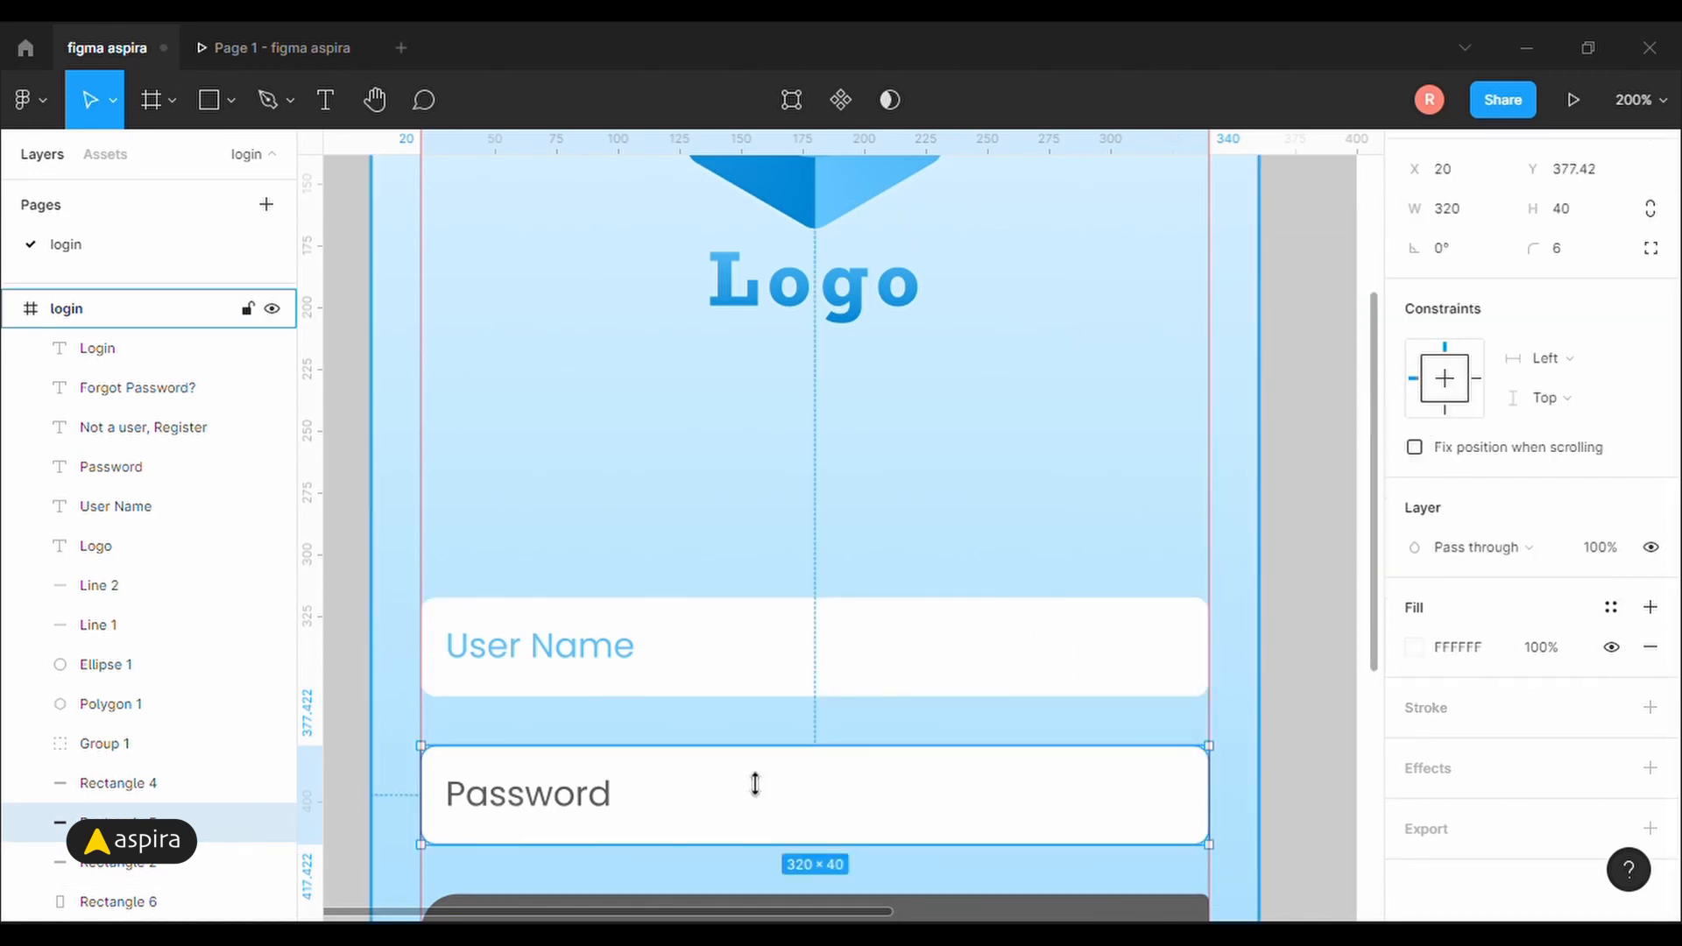
Recolour the Password placeholder text with the document's light blue 63C5FF.
{"action": "left_click", "coordinate": [593, 804]}
{"action": "scroll", "coordinate": [1158, 723], "scroll_direction": "down", "scroll_amount": 1}
{"action": "scroll", "coordinate": [1490, 666], "scroll_direction": "down", "scroll_amount": 3}
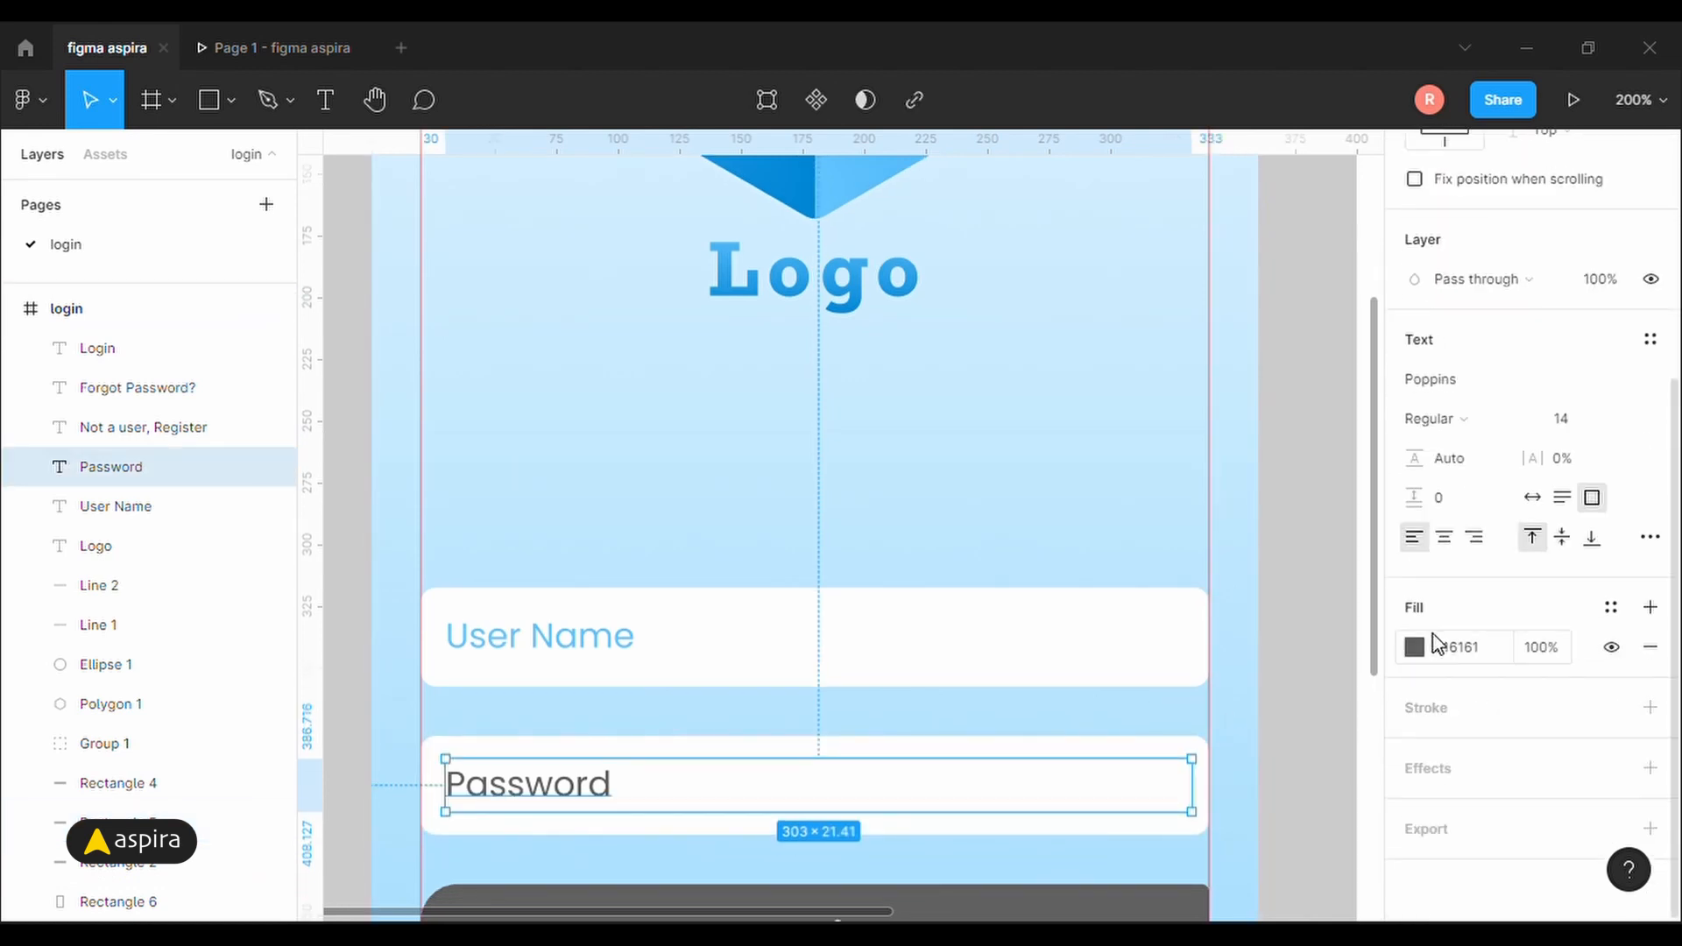
{"action": "left_click", "coordinate": [1414, 648]}
{"action": "left_click", "coordinate": [1217, 811]}
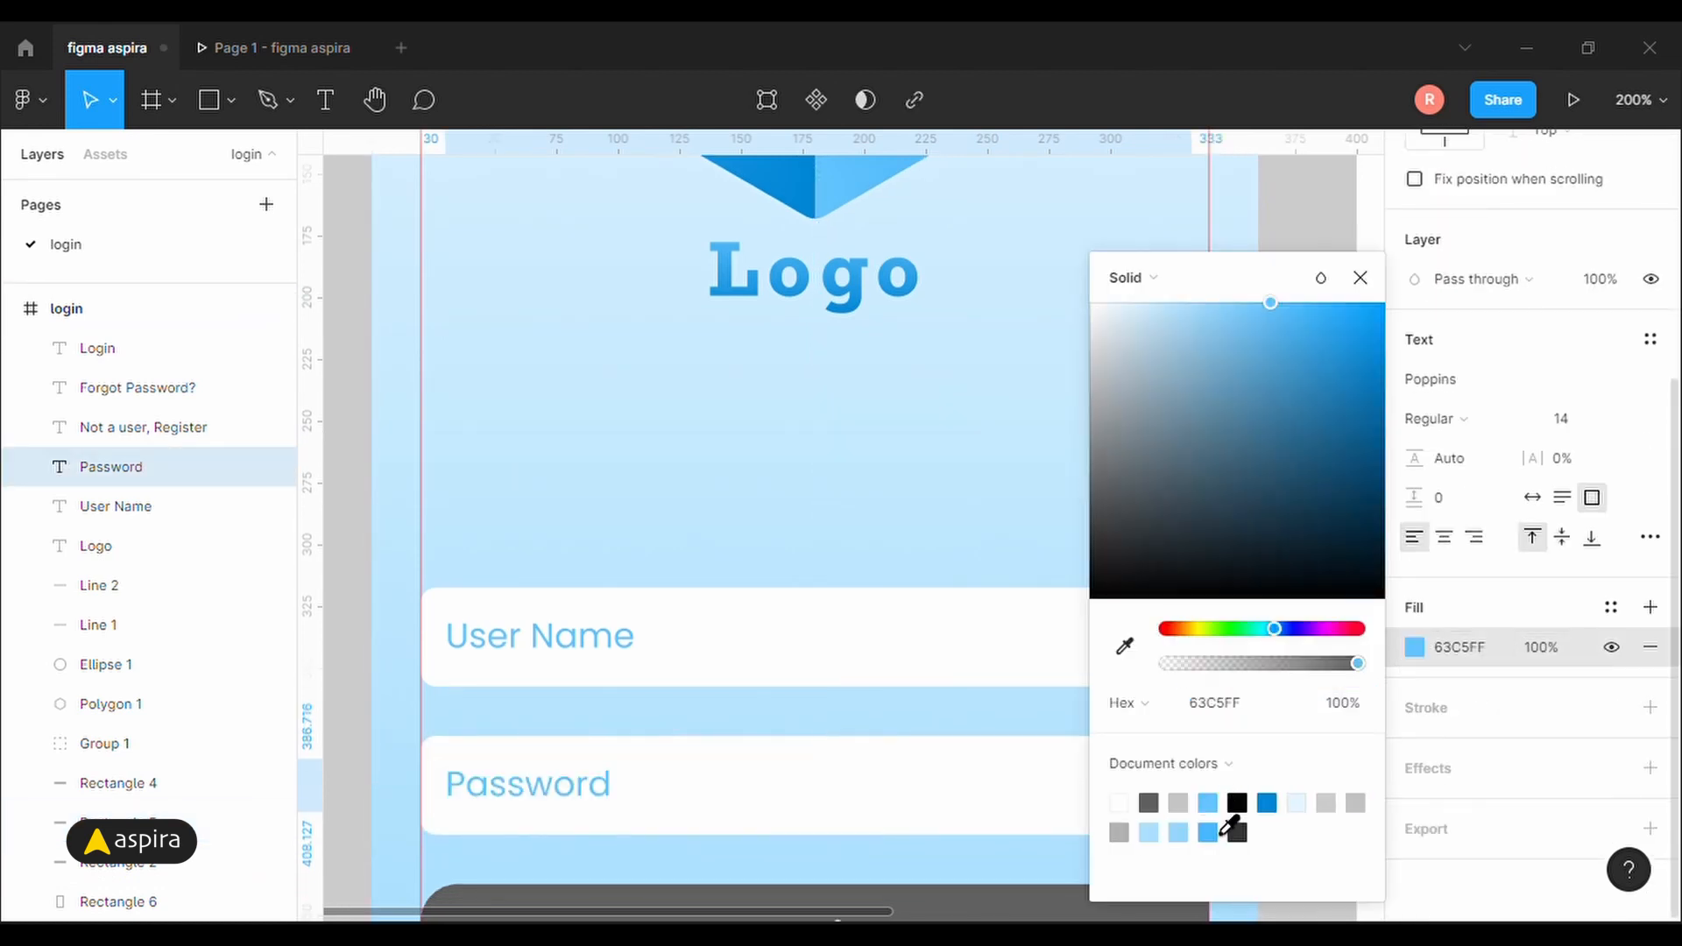
{"action": "left_click", "coordinate": [1359, 279]}
Replace the Login button's grey fill with a linear gradient from 0086D6 to an opaque 63C5FF.
{"action": "scroll", "coordinate": [740, 522], "scroll_direction": "down", "scroll_amount": 4}
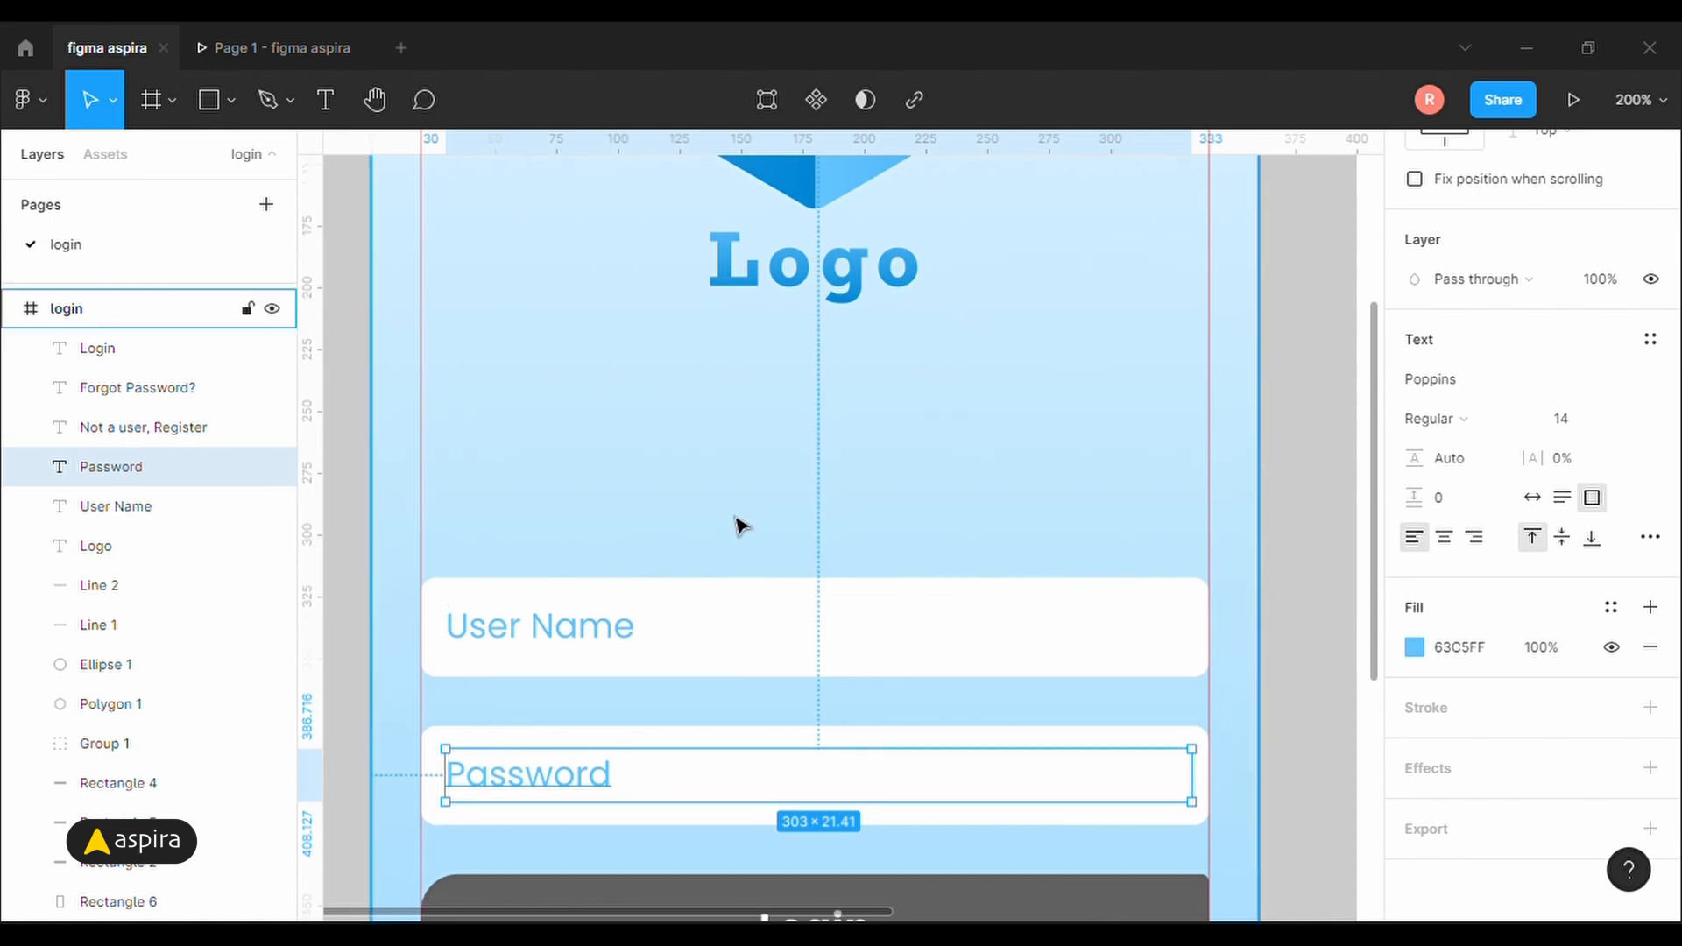
{"action": "left_click", "coordinate": [1040, 728]}
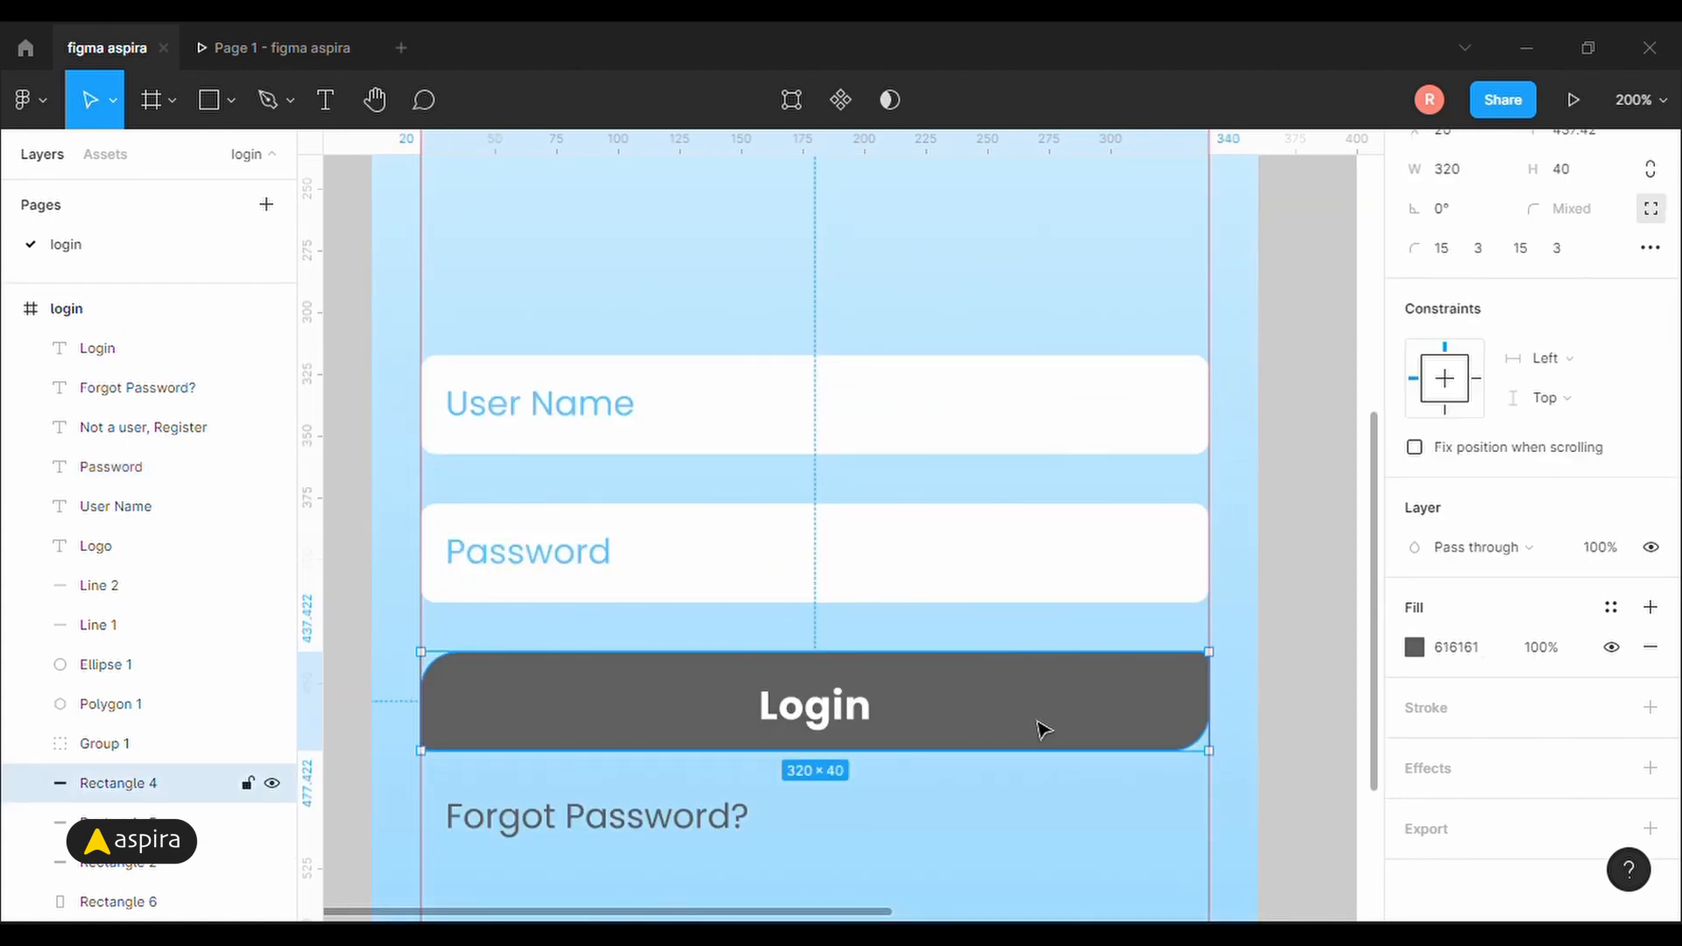
{"action": "left_click", "coordinate": [1414, 648]}
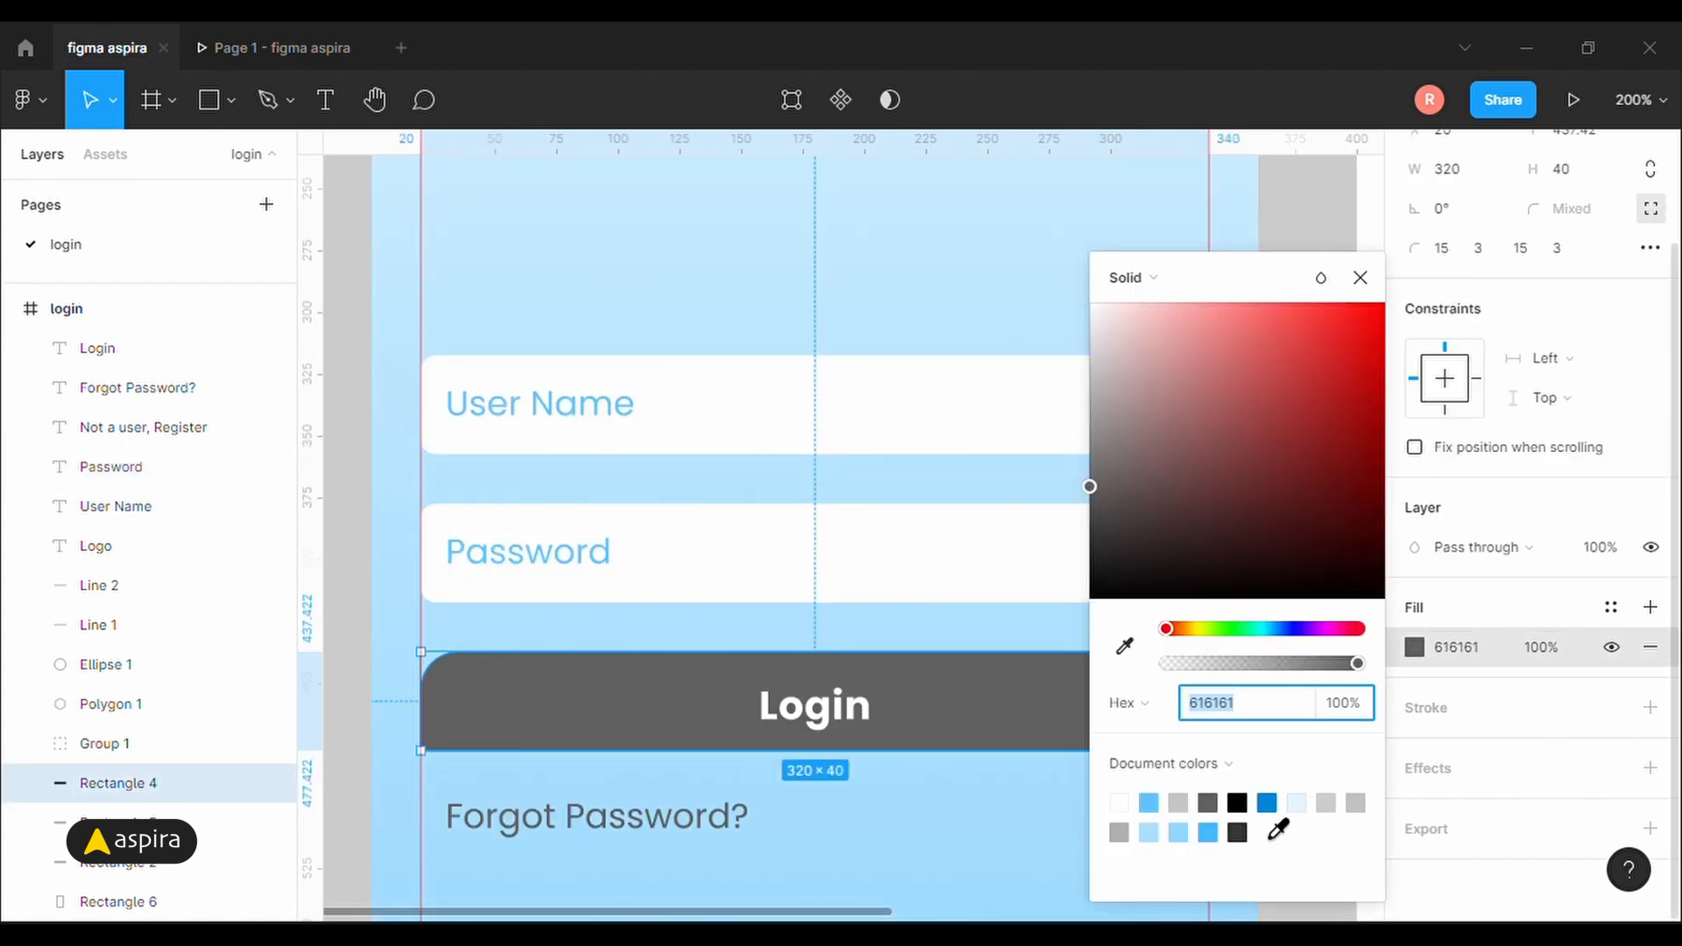
{"action": "left_click", "coordinate": [1283, 827]}
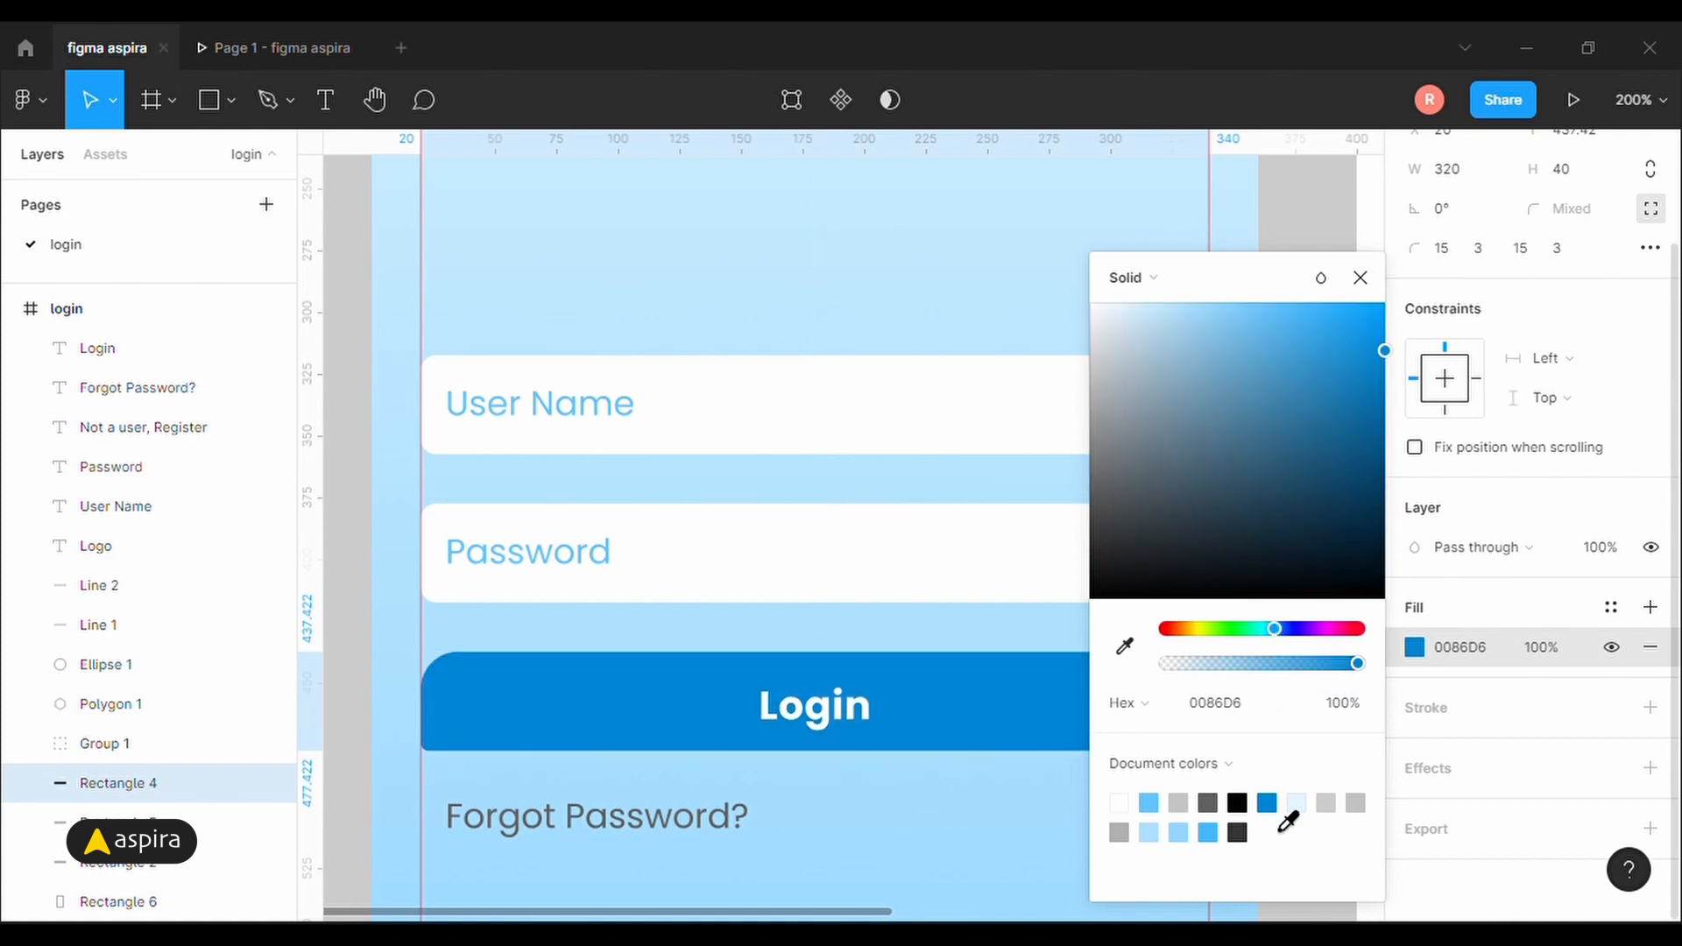
{"action": "left_click", "coordinate": [1134, 281]}
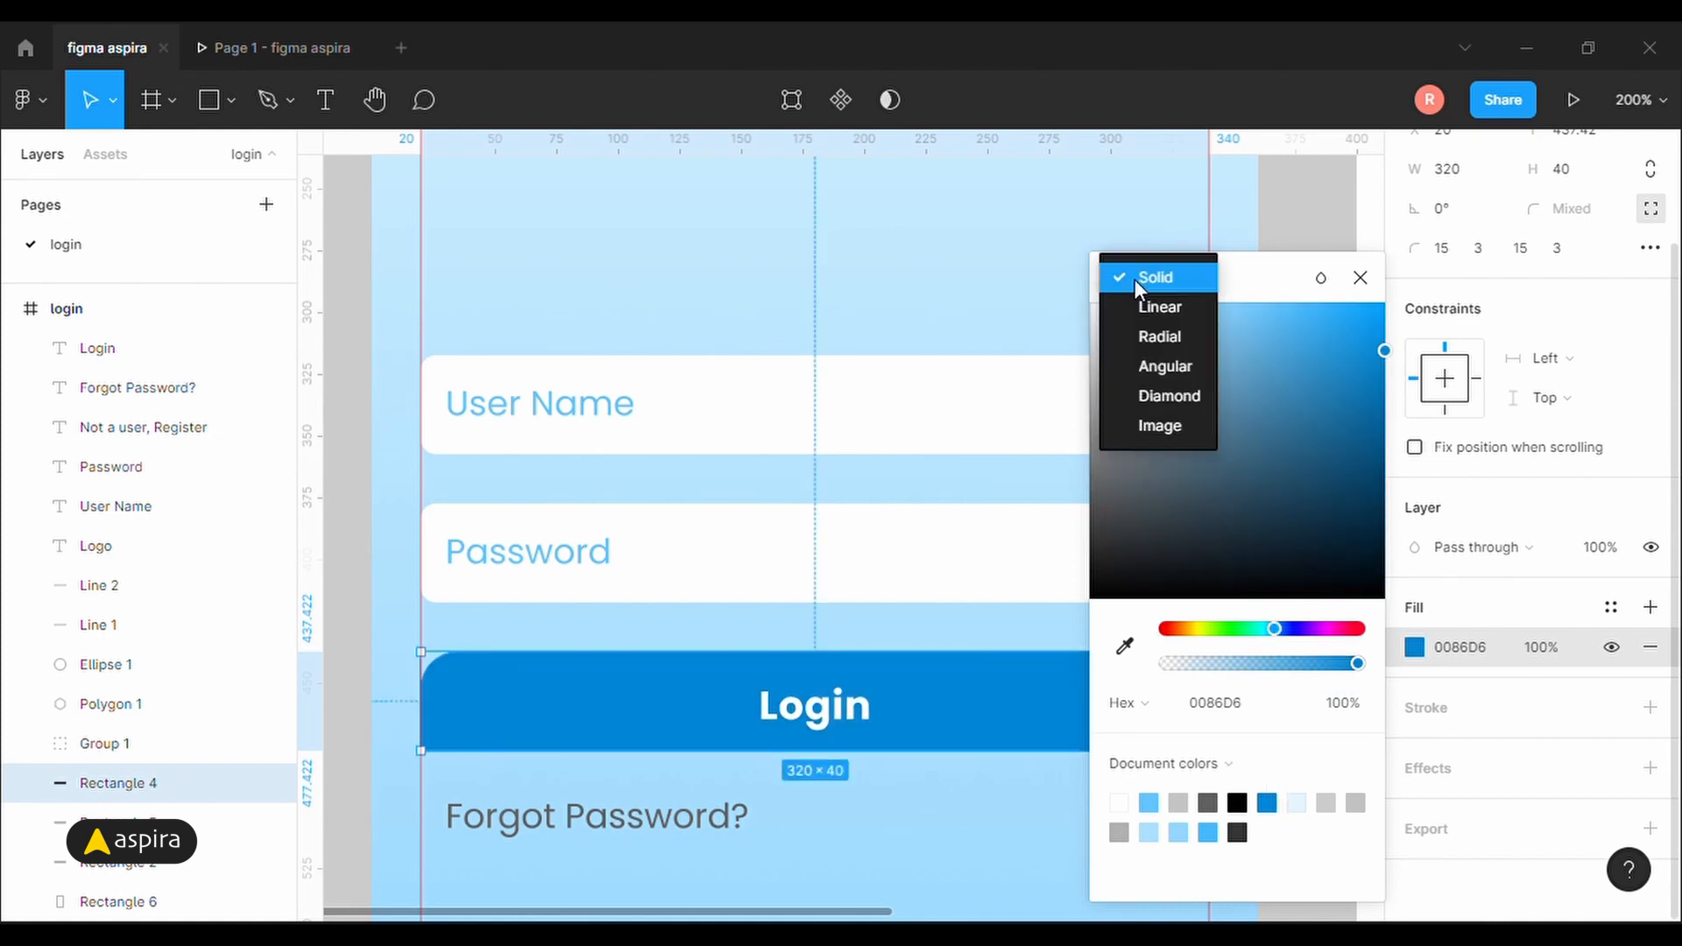
{"action": "left_click", "coordinate": [1149, 307]}
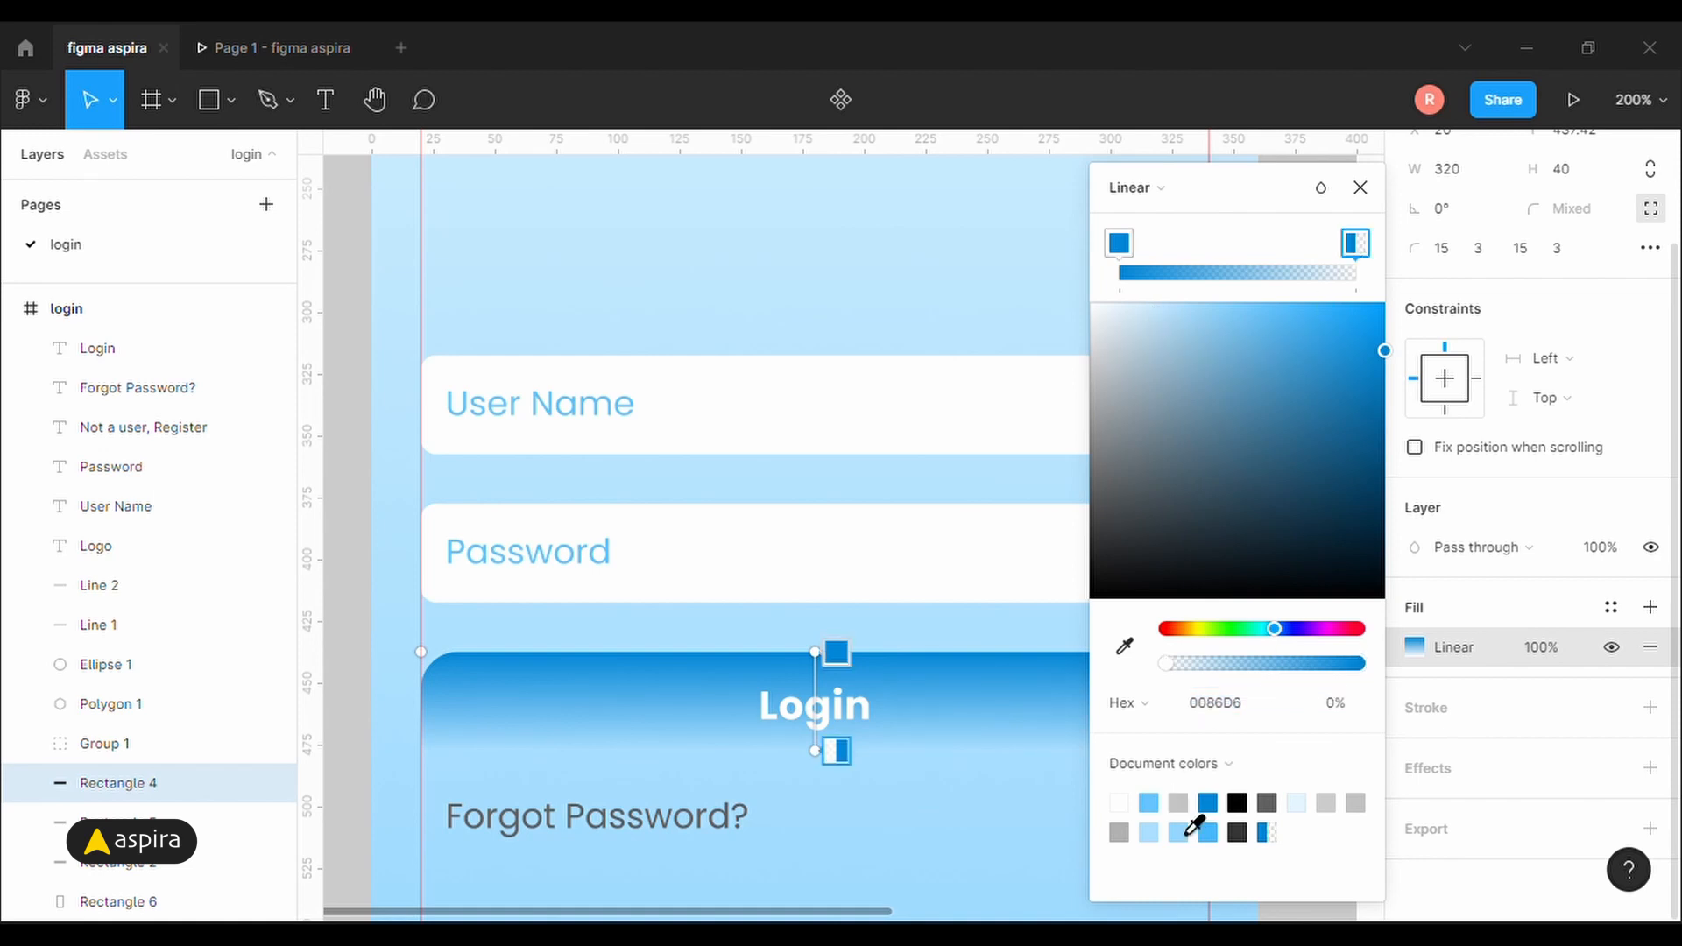
{"action": "left_click", "coordinate": [1150, 806]}
Reposition the Login button's gradient handles so it runs vertically from light blue at the button's top edge to dark blue at its bottom edge.
{"action": "left_click_drag", "start_coordinate": [1262, 204], "coordinate": [1452, 187]}
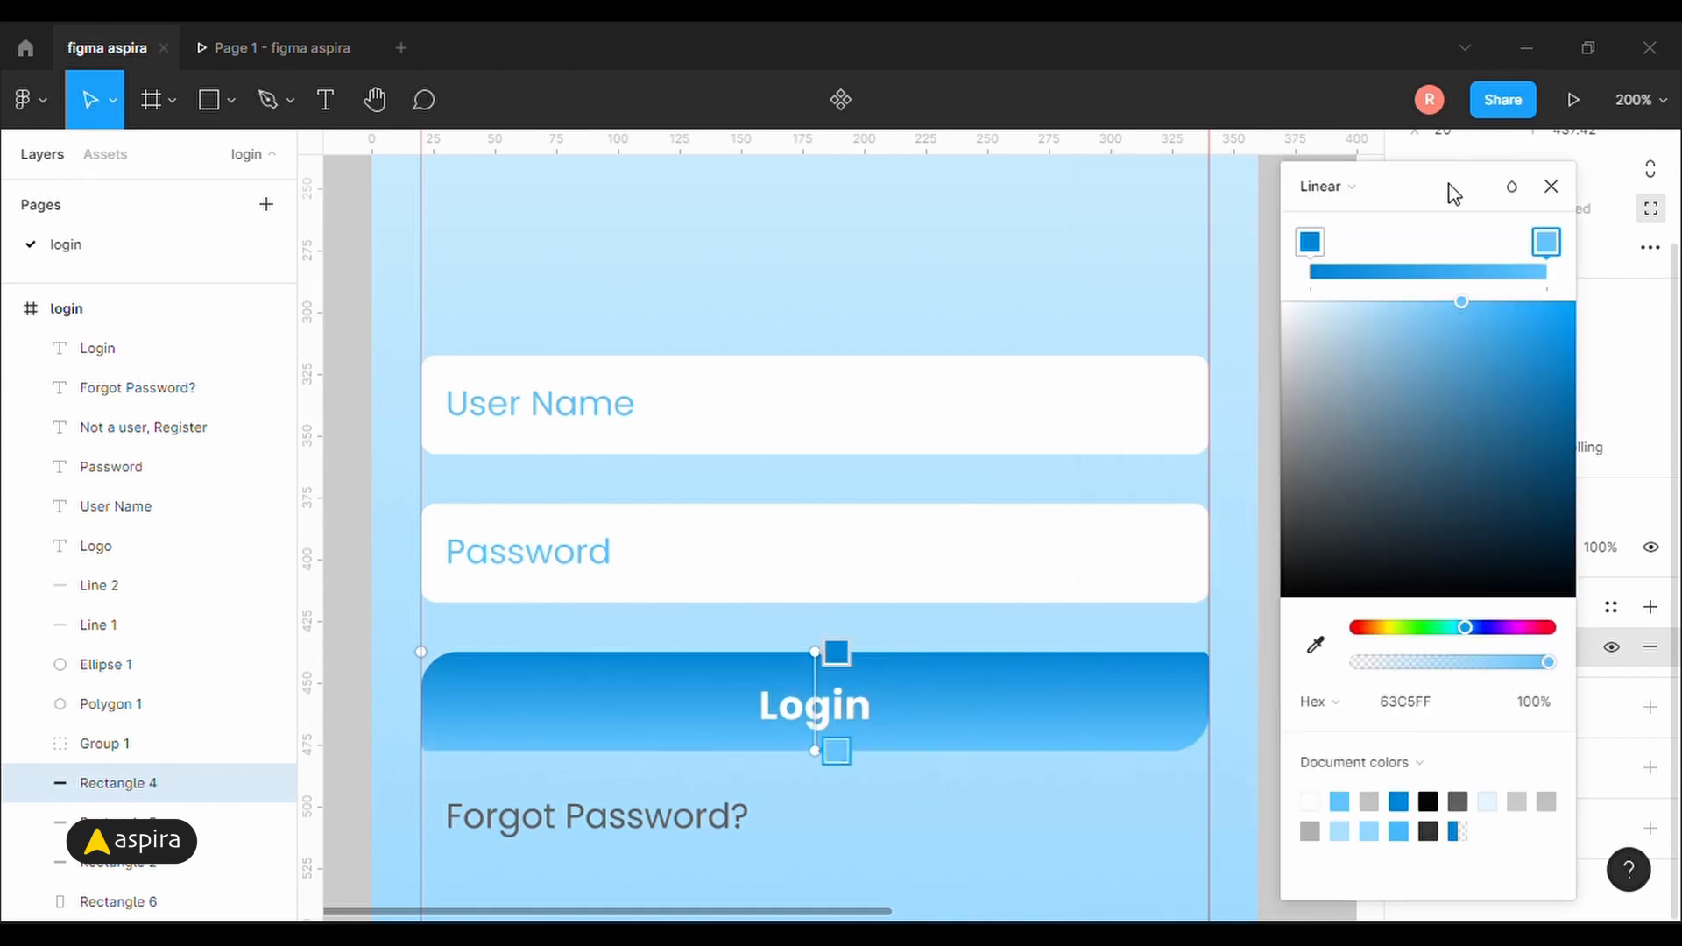
{"action": "left_click_drag", "start_coordinate": [838, 764], "coordinate": [1179, 673]}
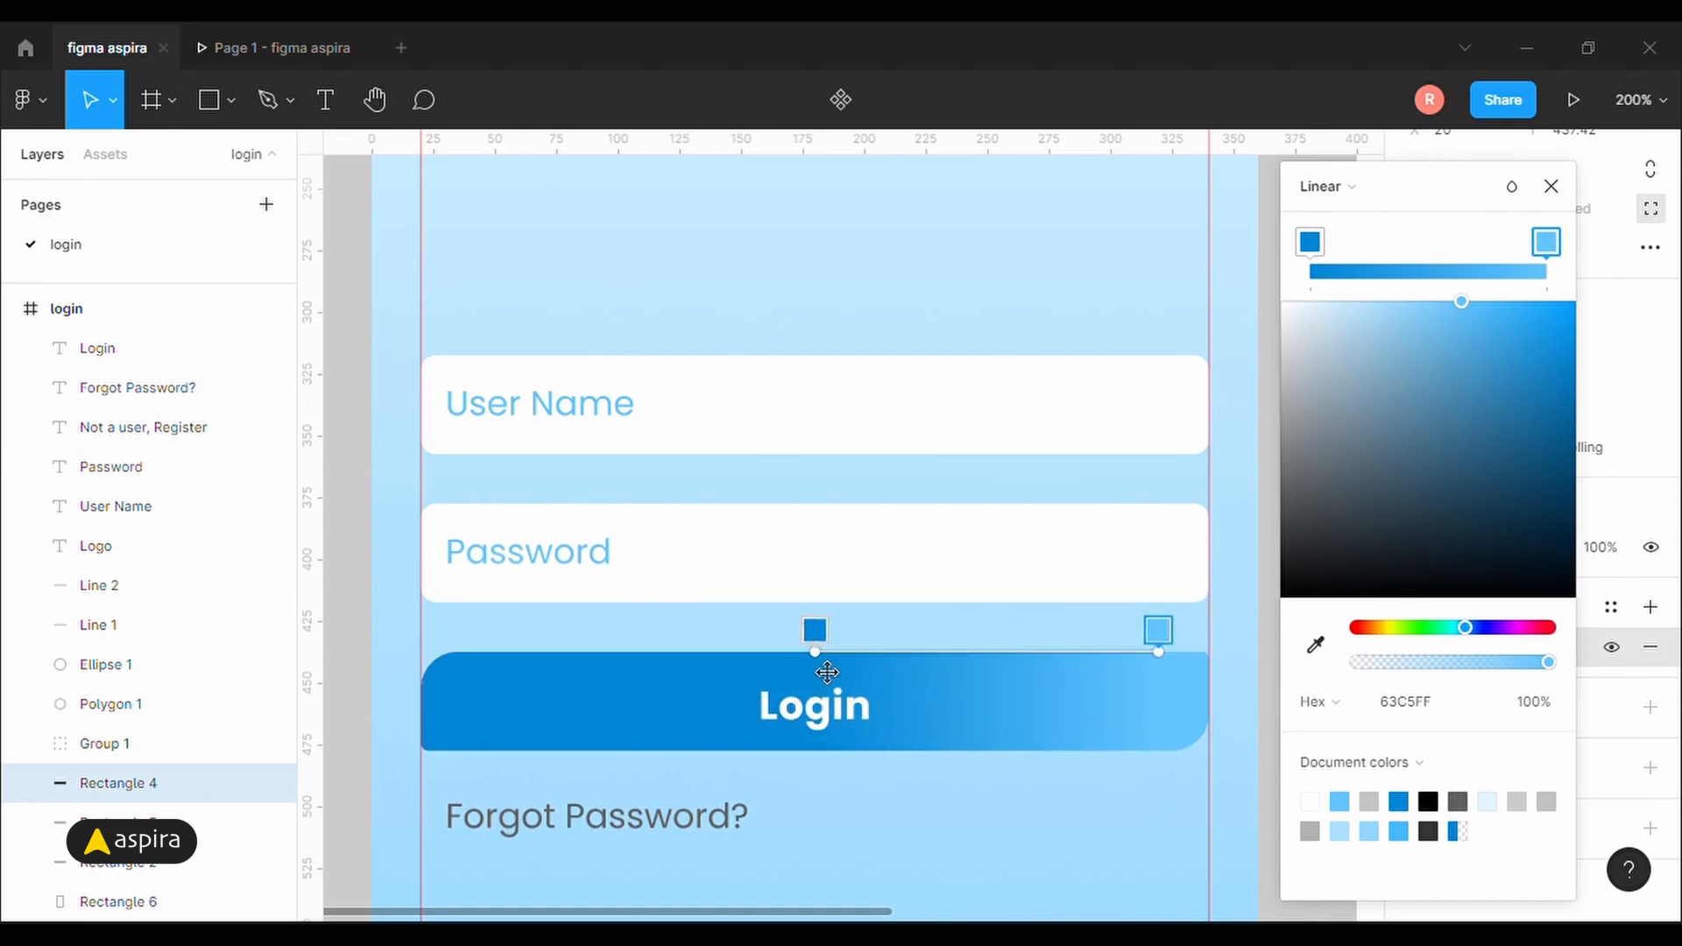
{"action": "left_click_drag", "start_coordinate": [816, 653], "coordinate": [453, 765]}
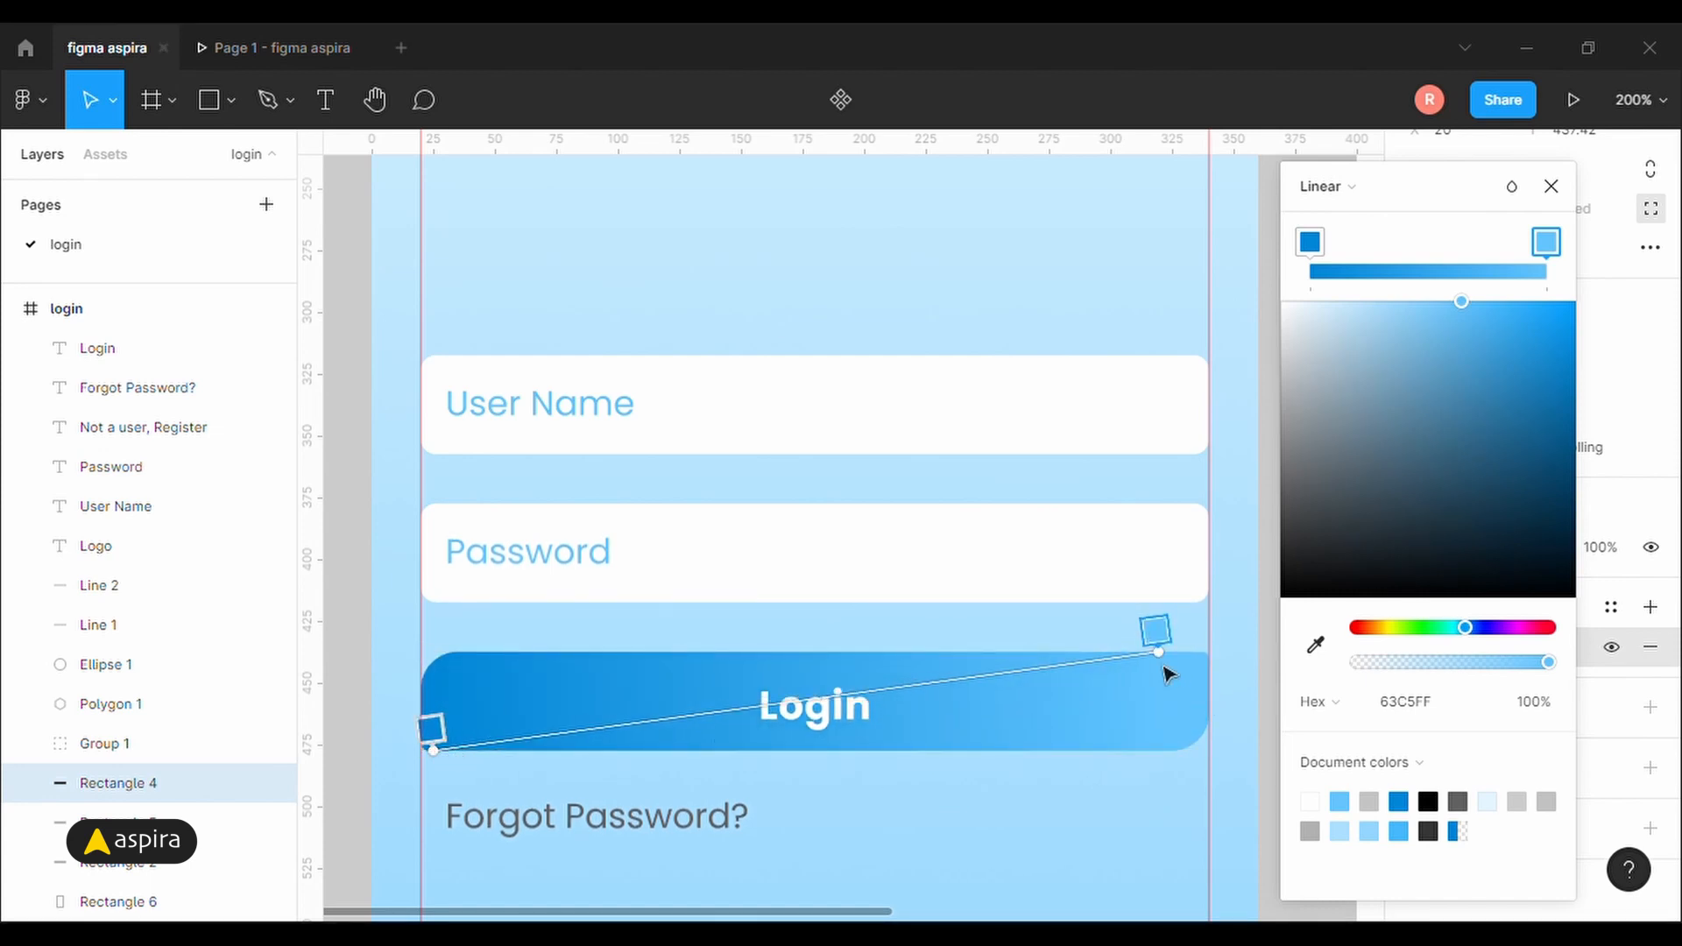
{"action": "left_click_drag", "start_coordinate": [1175, 672], "coordinate": [833, 674]}
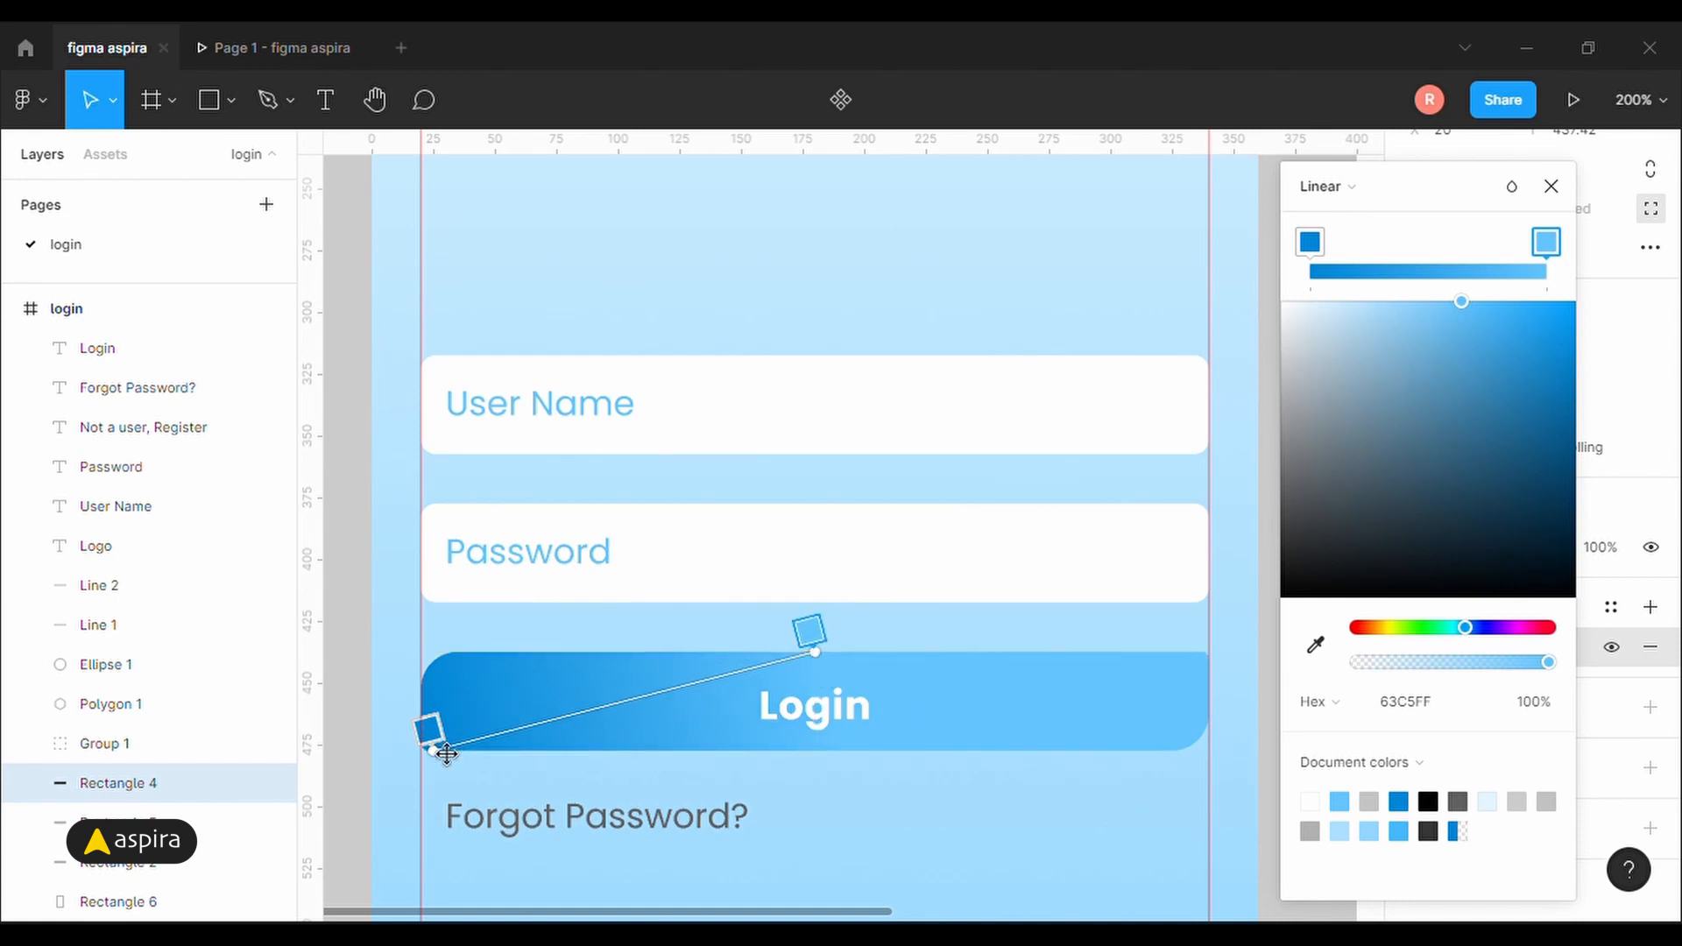
{"action": "left_click_drag", "start_coordinate": [447, 773], "coordinate": [833, 770]}
{"action": "left_click", "coordinate": [1549, 193]}
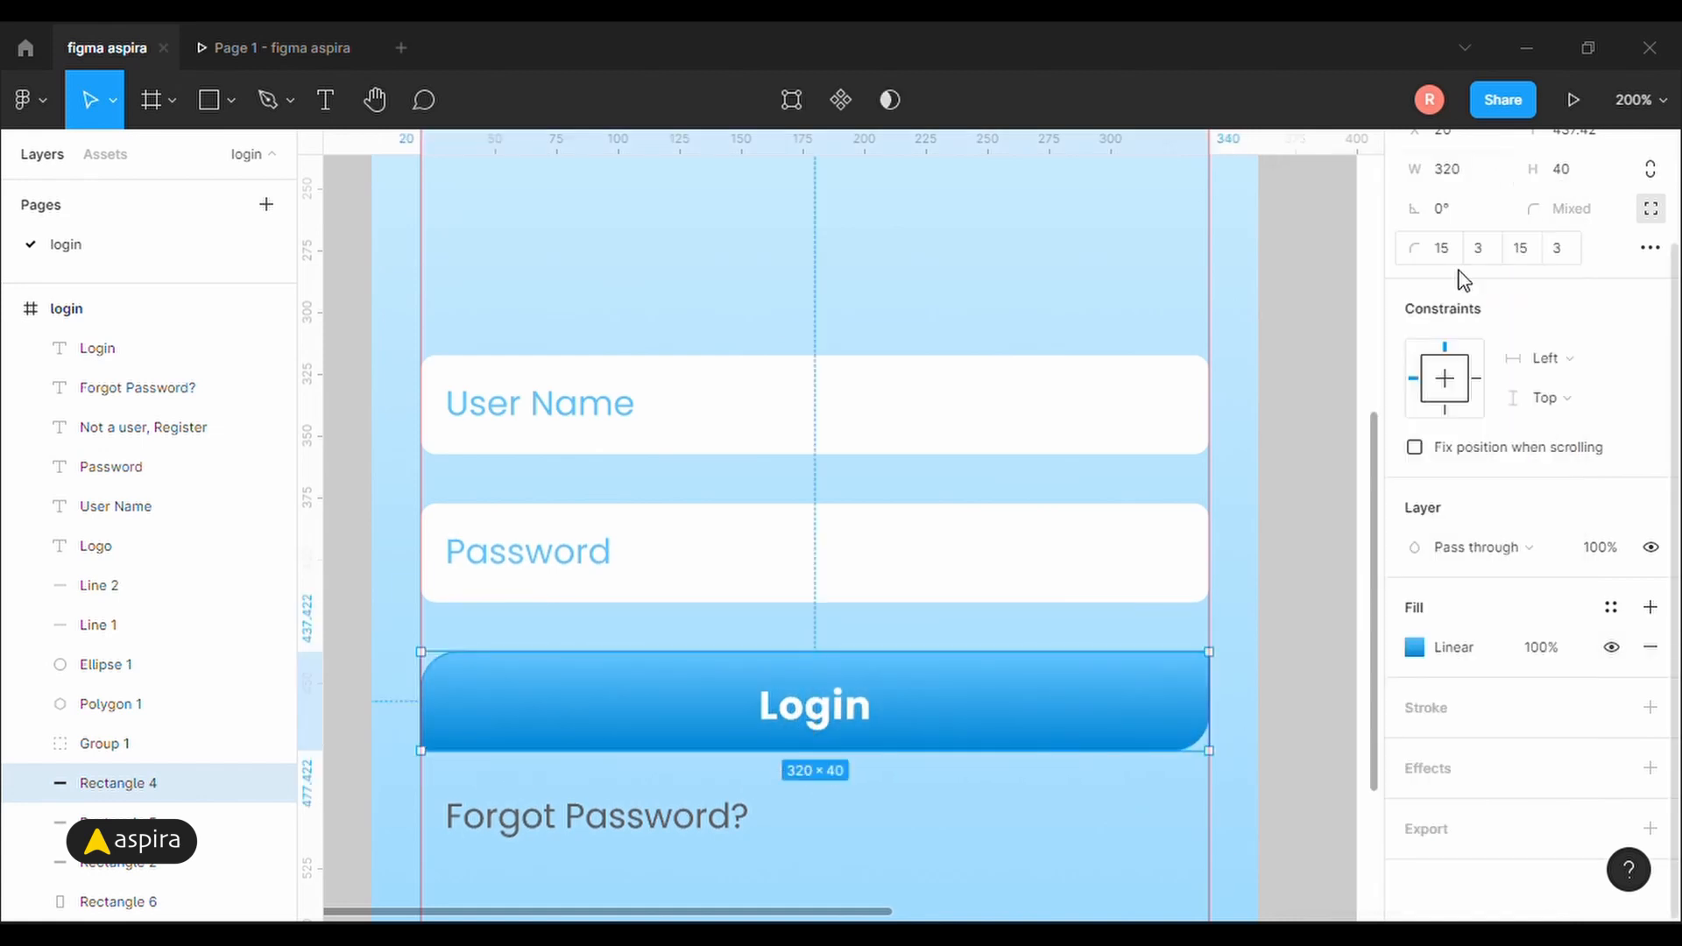
{"action": "left_click", "coordinate": [1308, 481]}
Set the Forgot Password? text's solid fill to the document's dark blue 0086D6.
{"action": "scroll", "coordinate": [1267, 631], "scroll_direction": "down", "scroll_amount": 1}
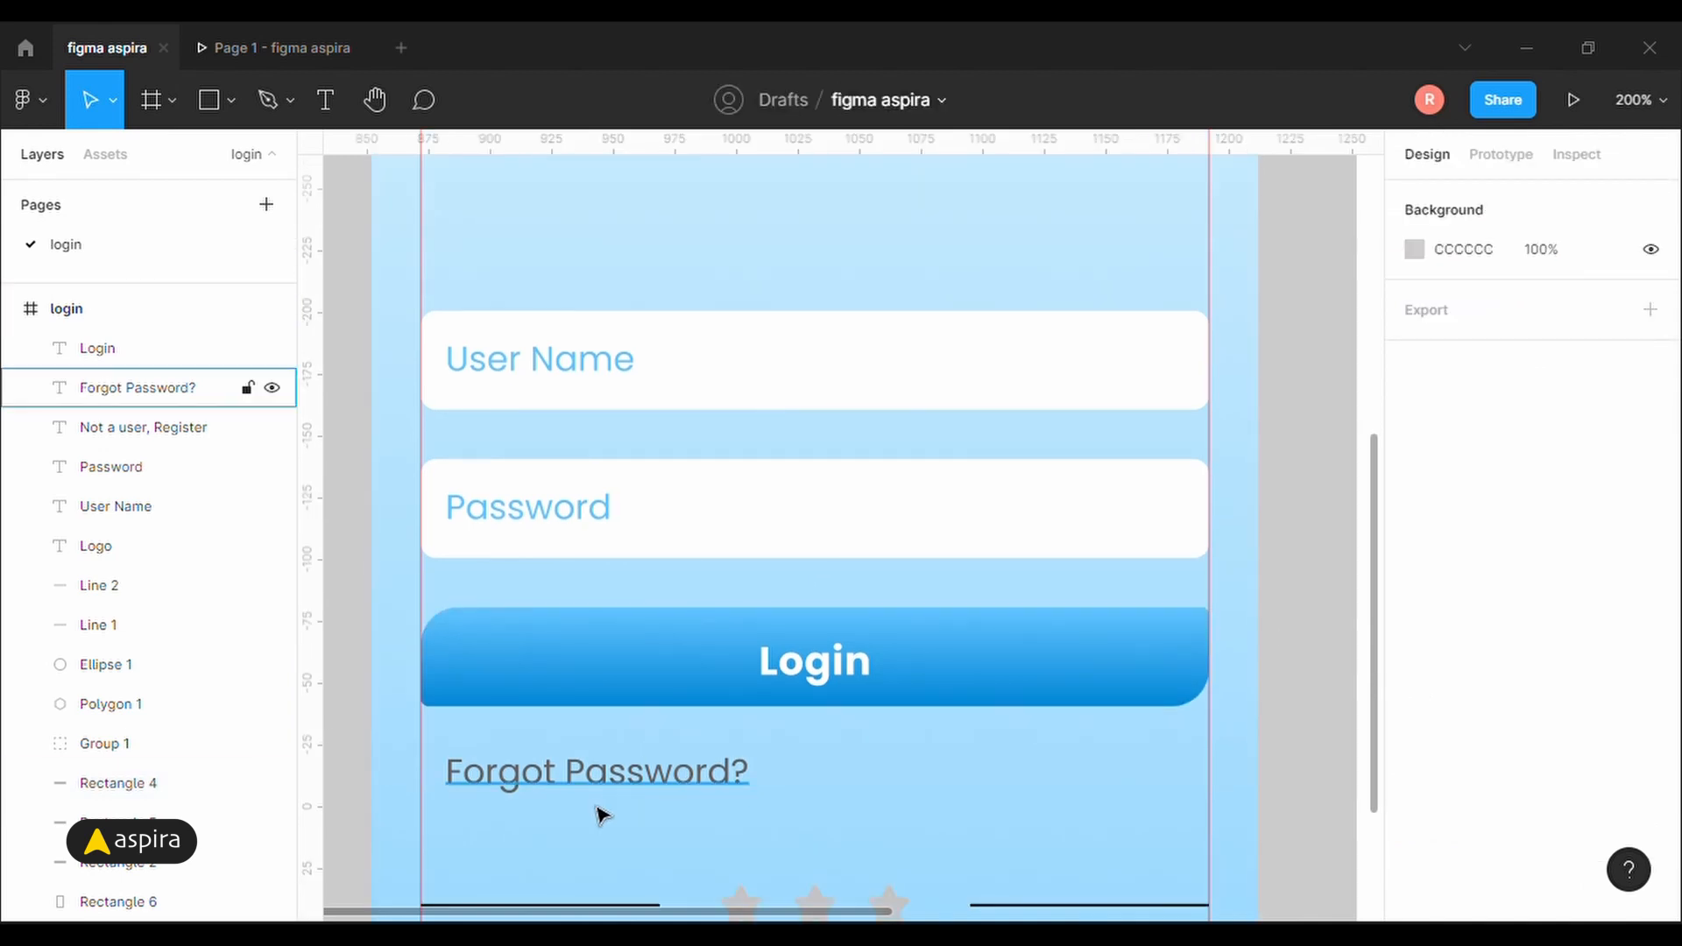
{"action": "left_click", "coordinate": [692, 790]}
{"action": "scroll", "coordinate": [1487, 657], "scroll_direction": "down", "scroll_amount": 4}
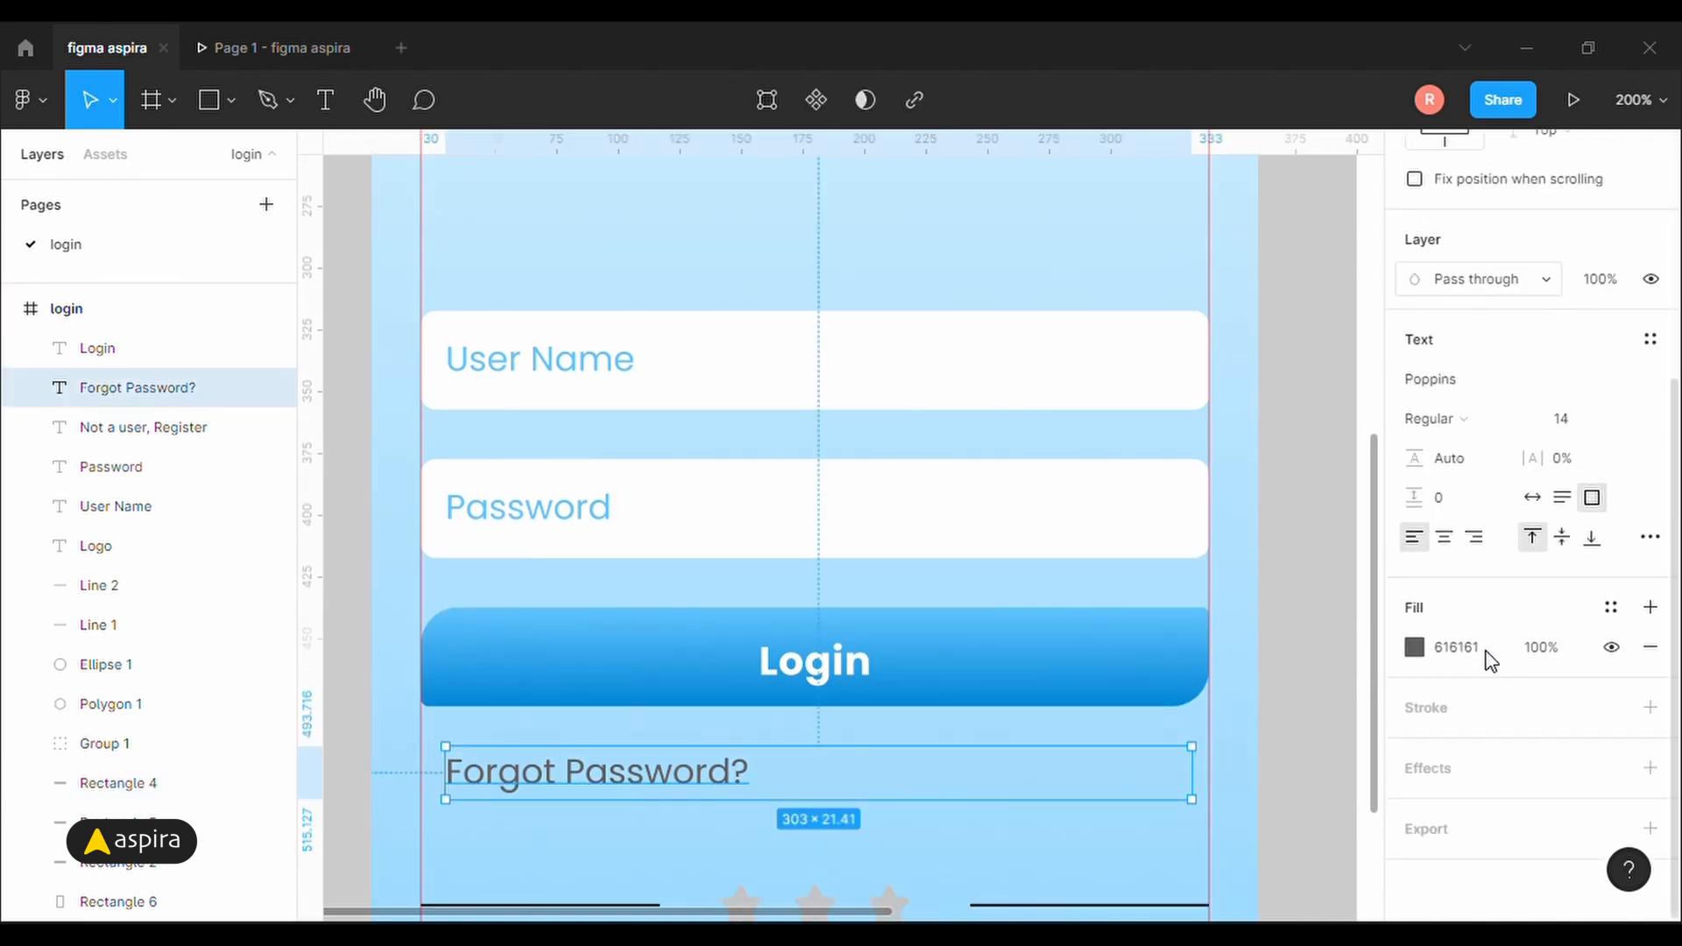
{"action": "left_click", "coordinate": [1414, 647]}
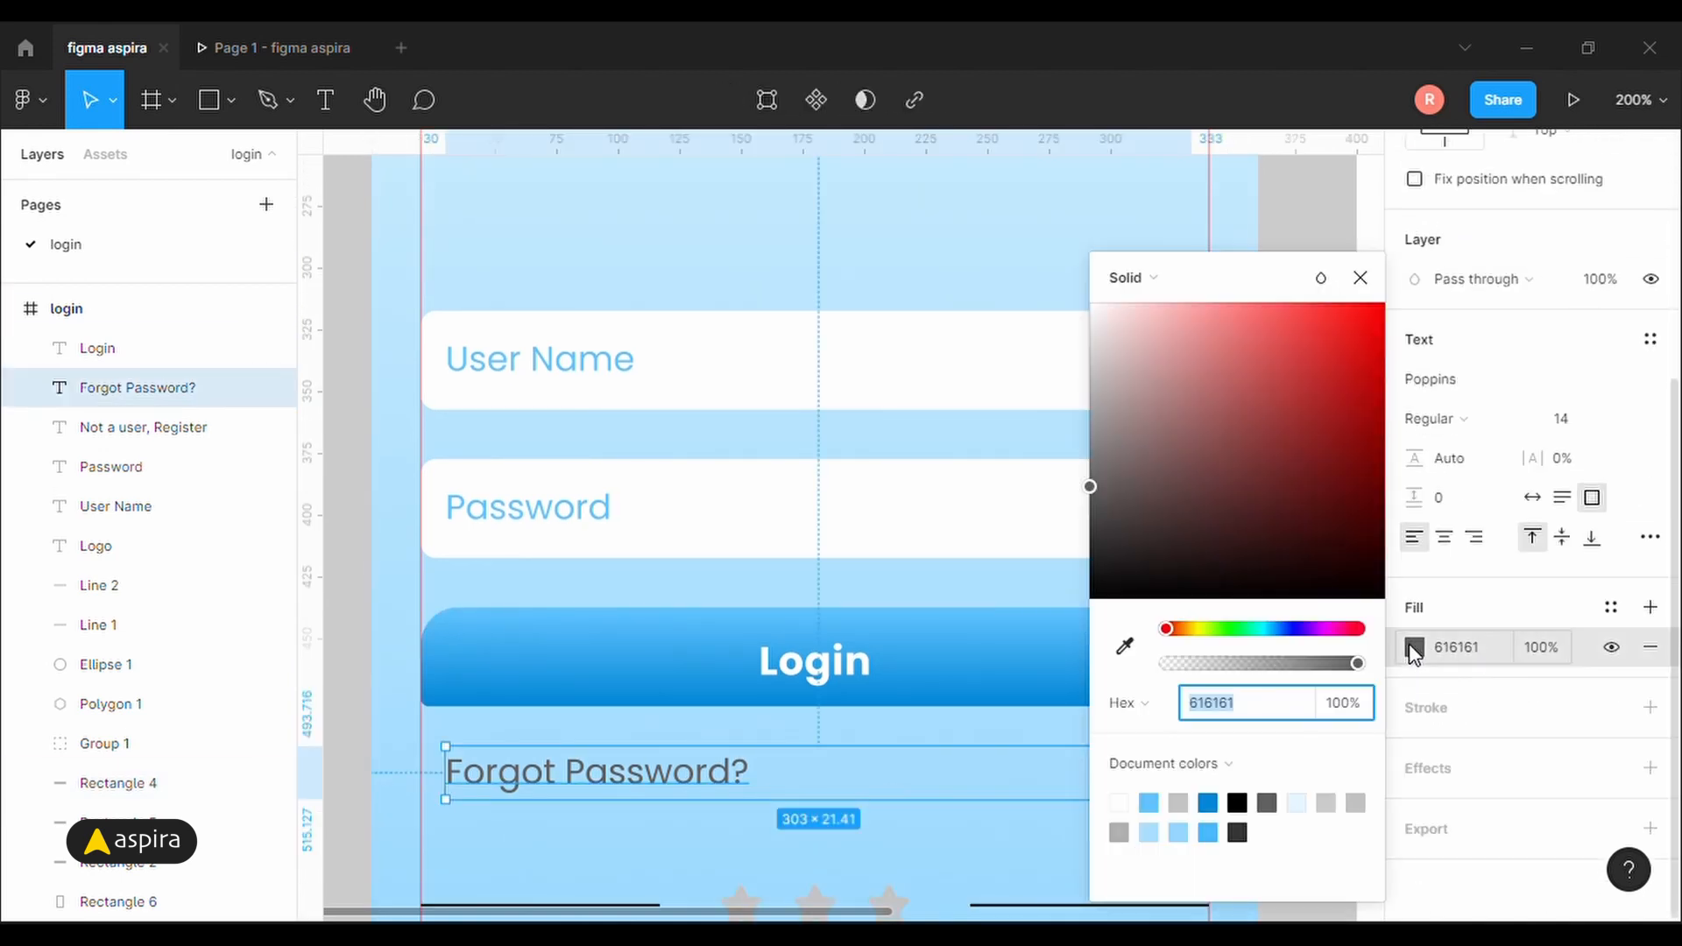
{"action": "left_click", "coordinate": [1223, 825]}
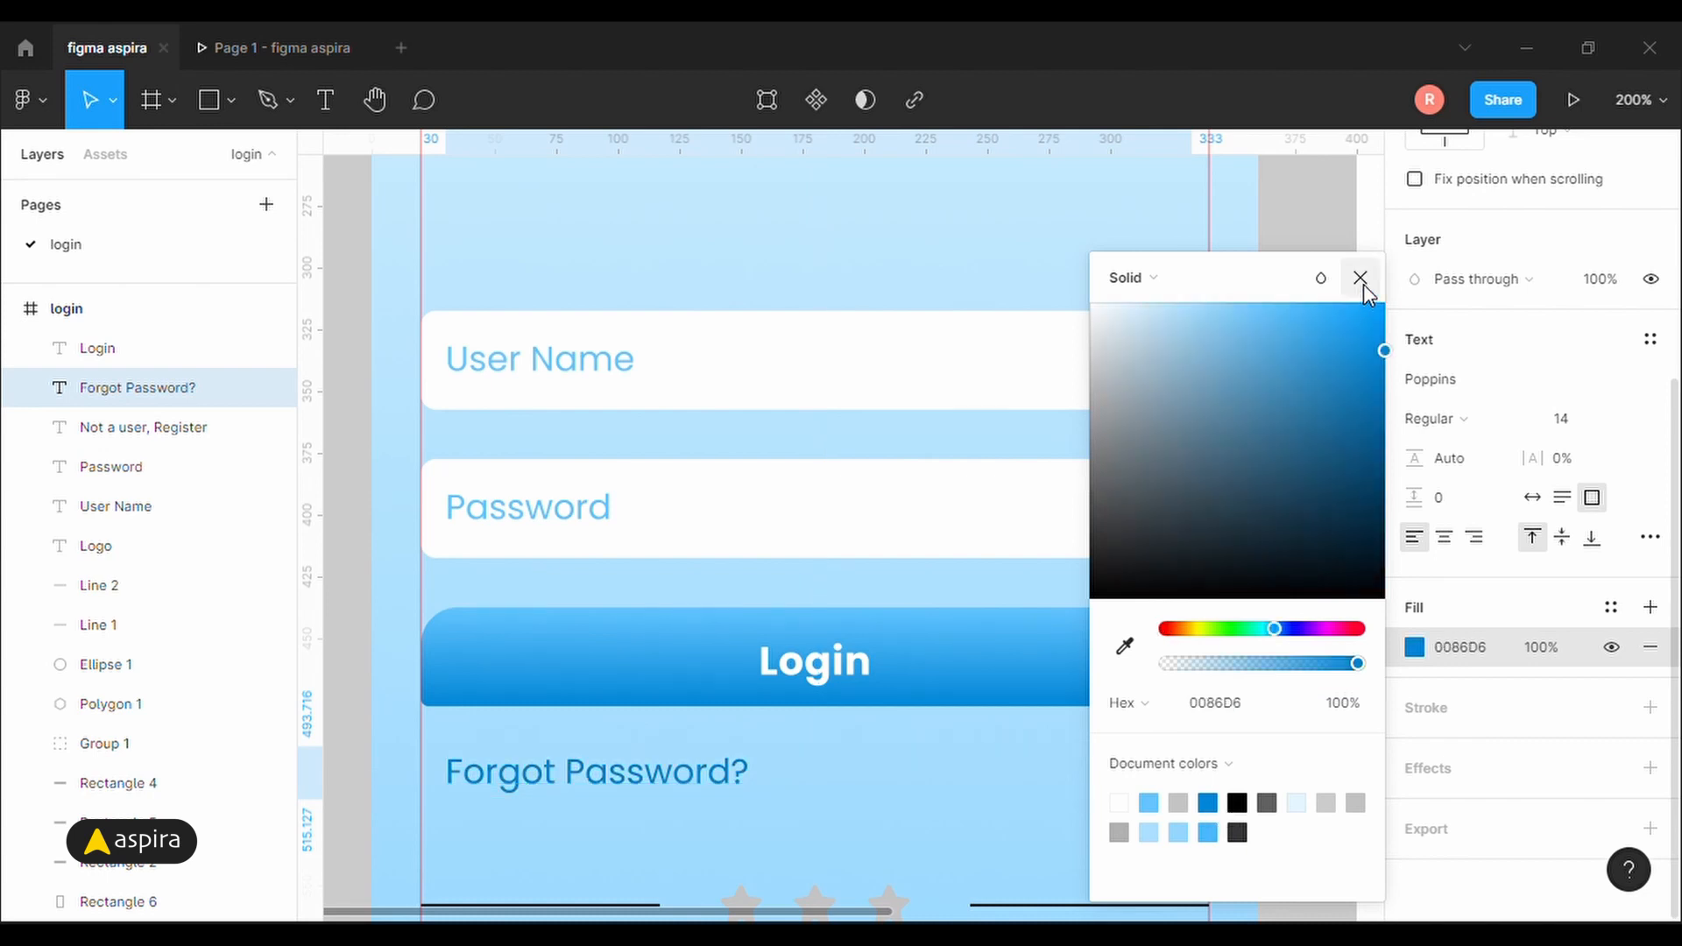
Try the light blue 63C5FF on the Forgot Password? text, and return it to the dark blue 0086D6.
{"action": "left_click", "coordinate": [1160, 833]}
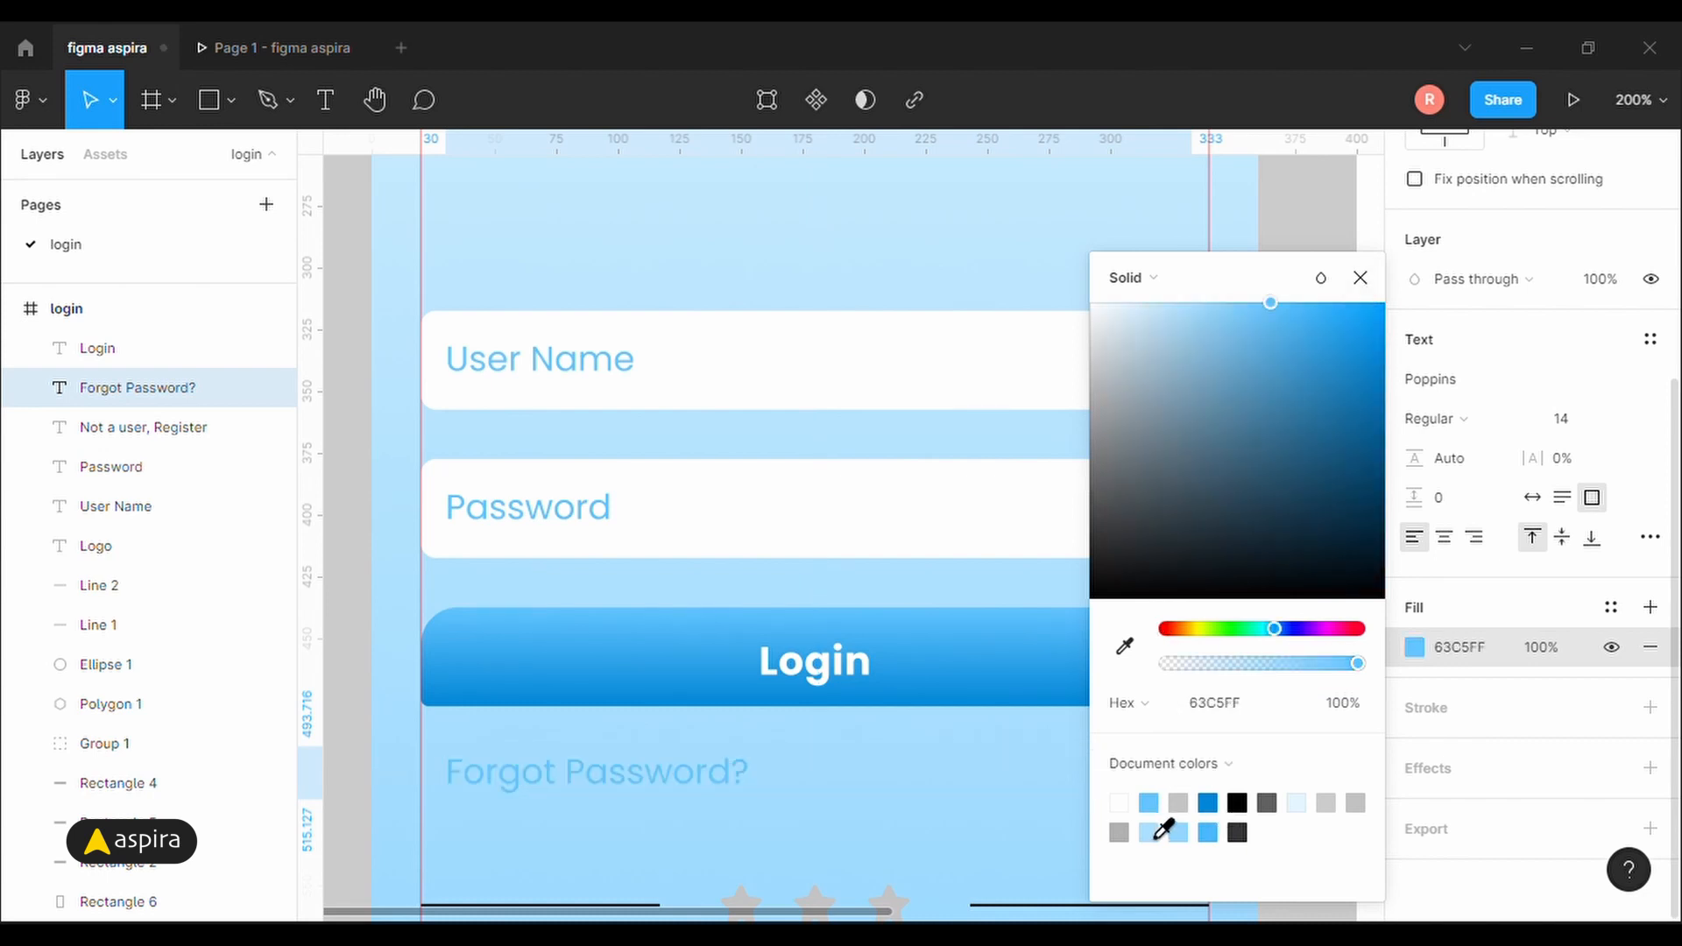
{"action": "left_click", "coordinate": [1207, 803]}
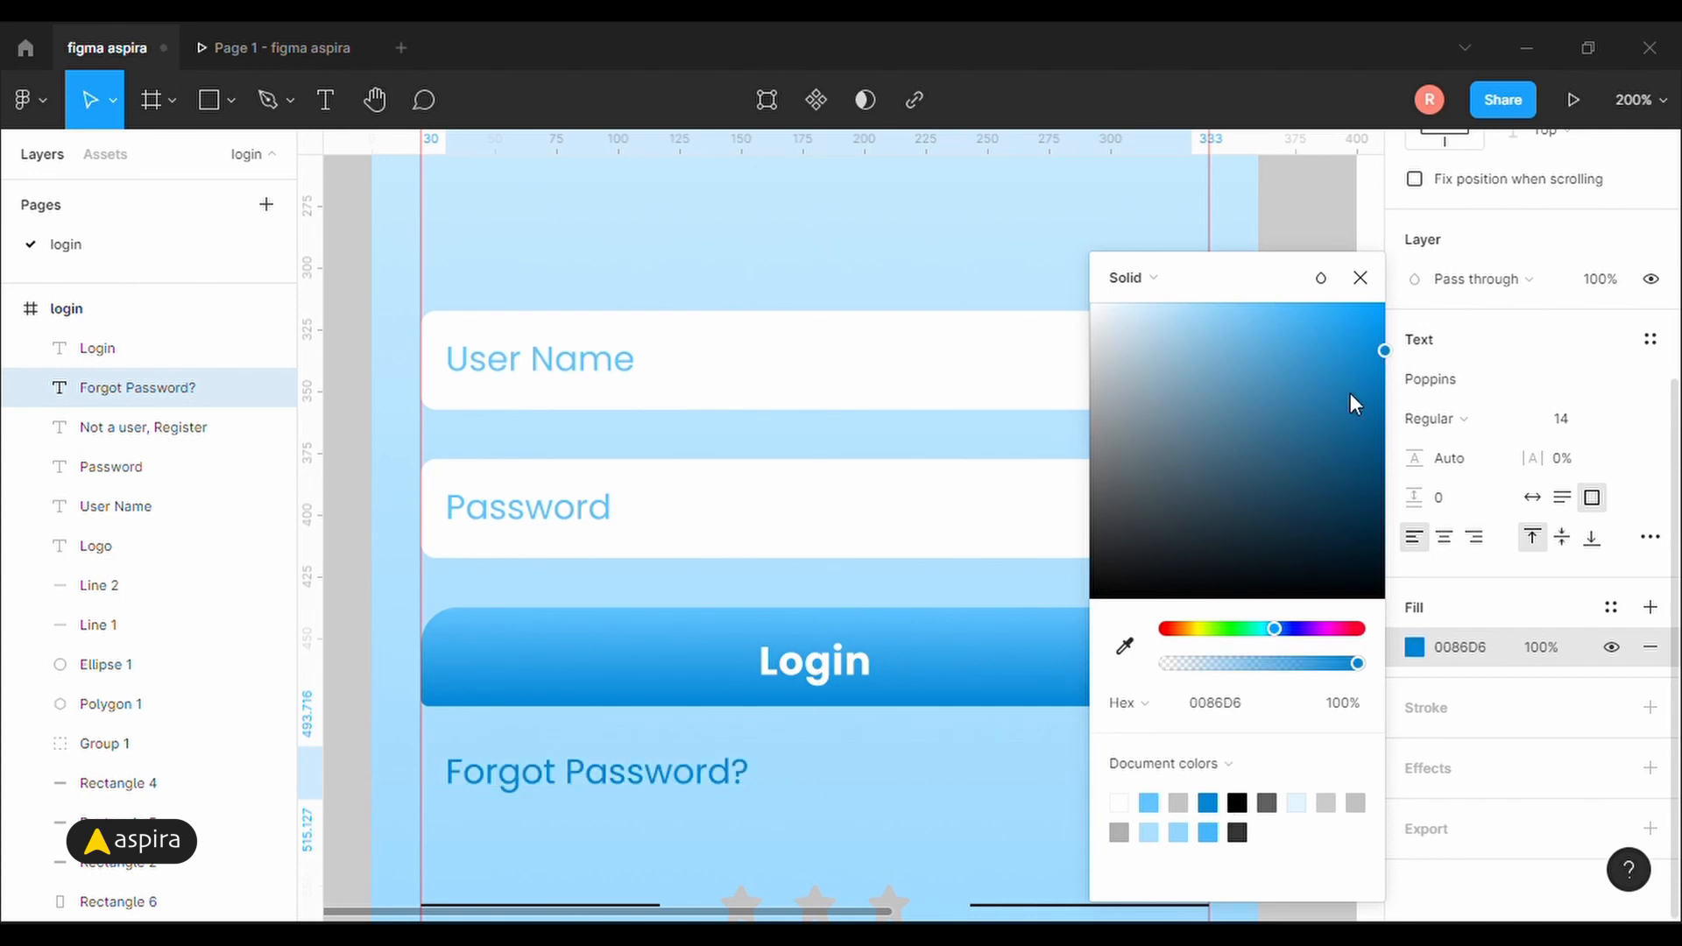
{"action": "left_click", "coordinate": [1361, 279]}
Change the three-star group's grey fill to a diamond gradient with its first stop in the document's dark blue 0086D6.
{"action": "scroll", "coordinate": [1340, 526], "scroll_direction": "down", "scroll_amount": 5}
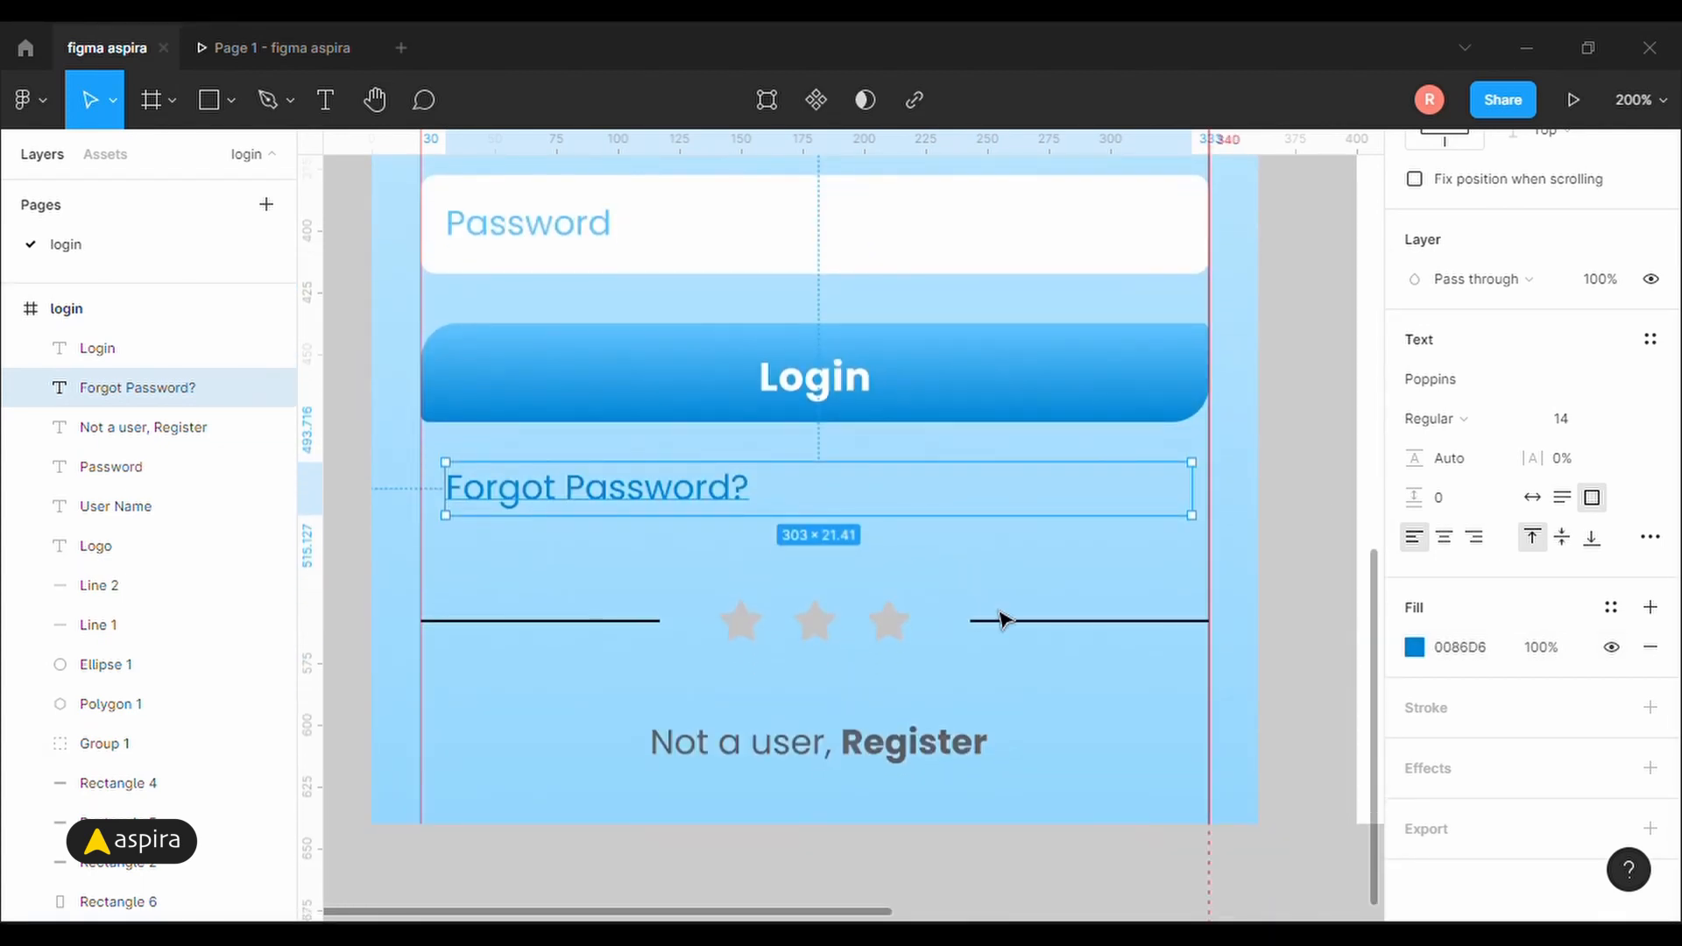
{"action": "left_click", "coordinate": [835, 638]}
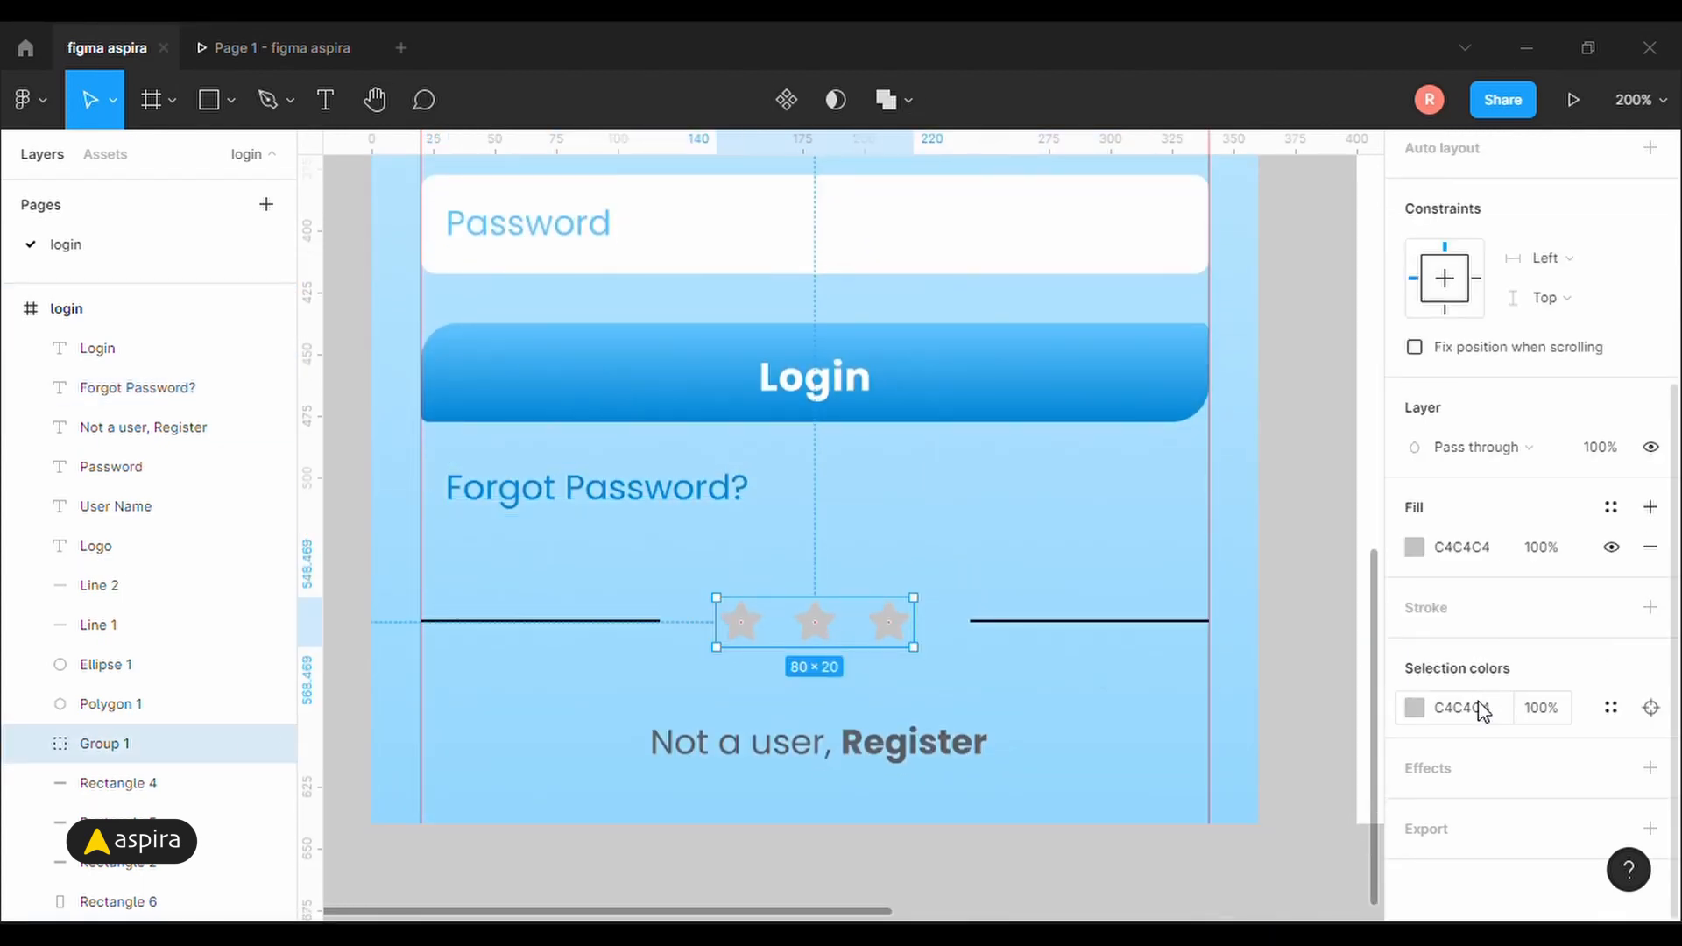
{"action": "left_click", "coordinate": [1414, 547]}
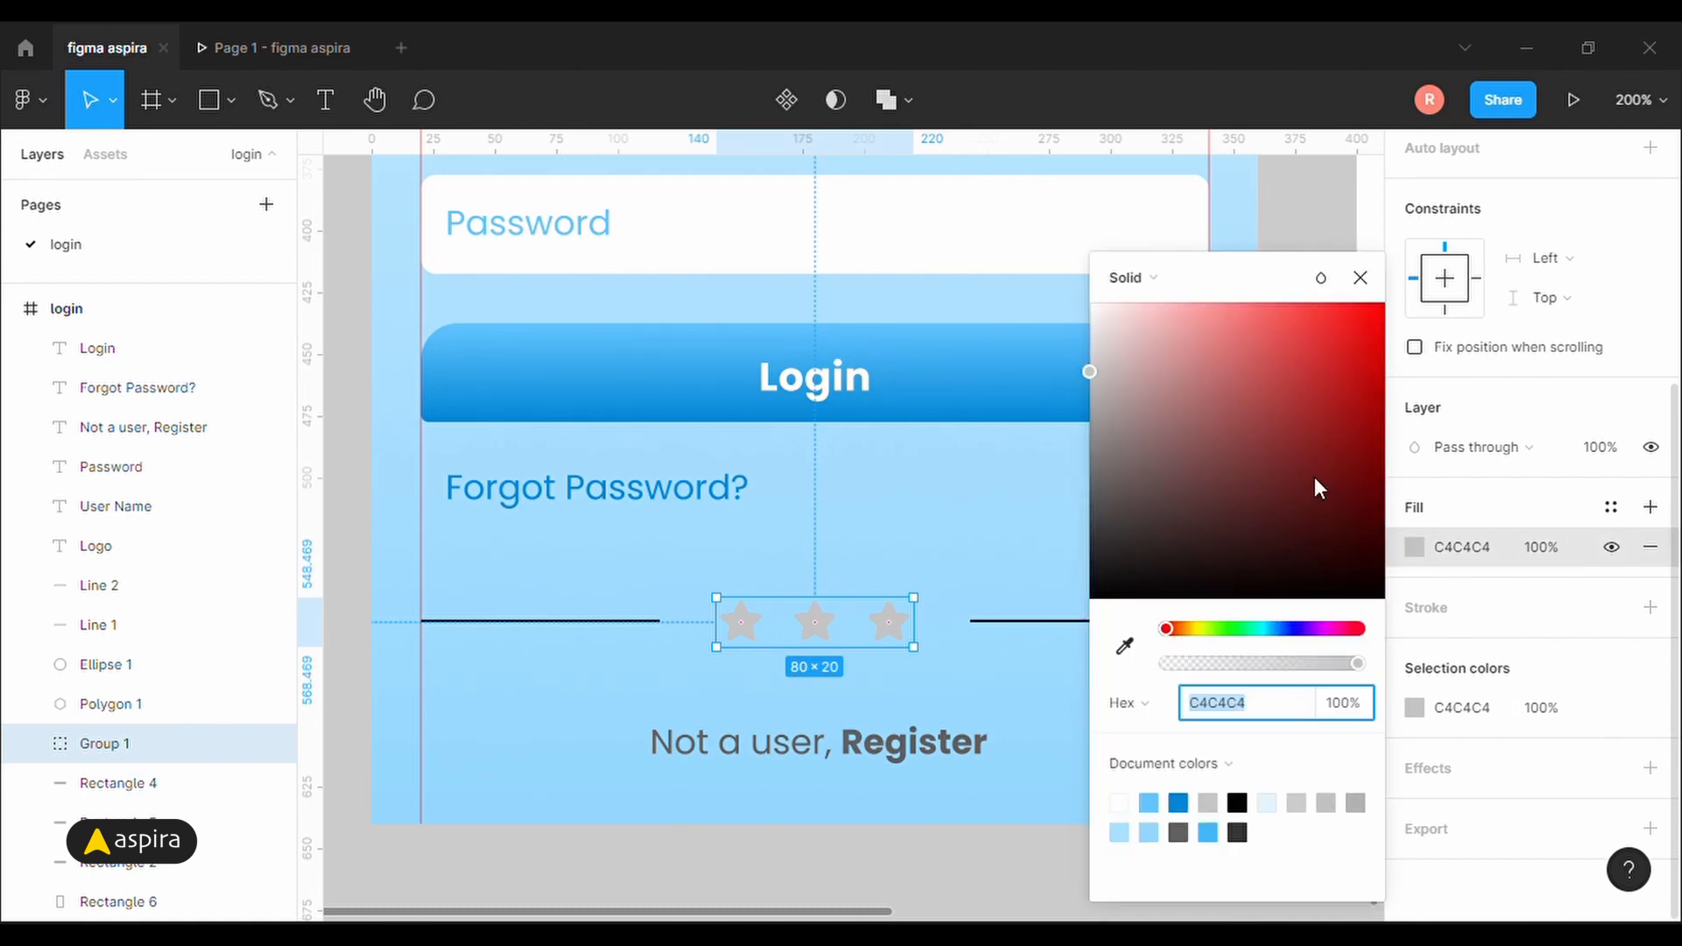
{"action": "left_click", "coordinate": [1154, 273]}
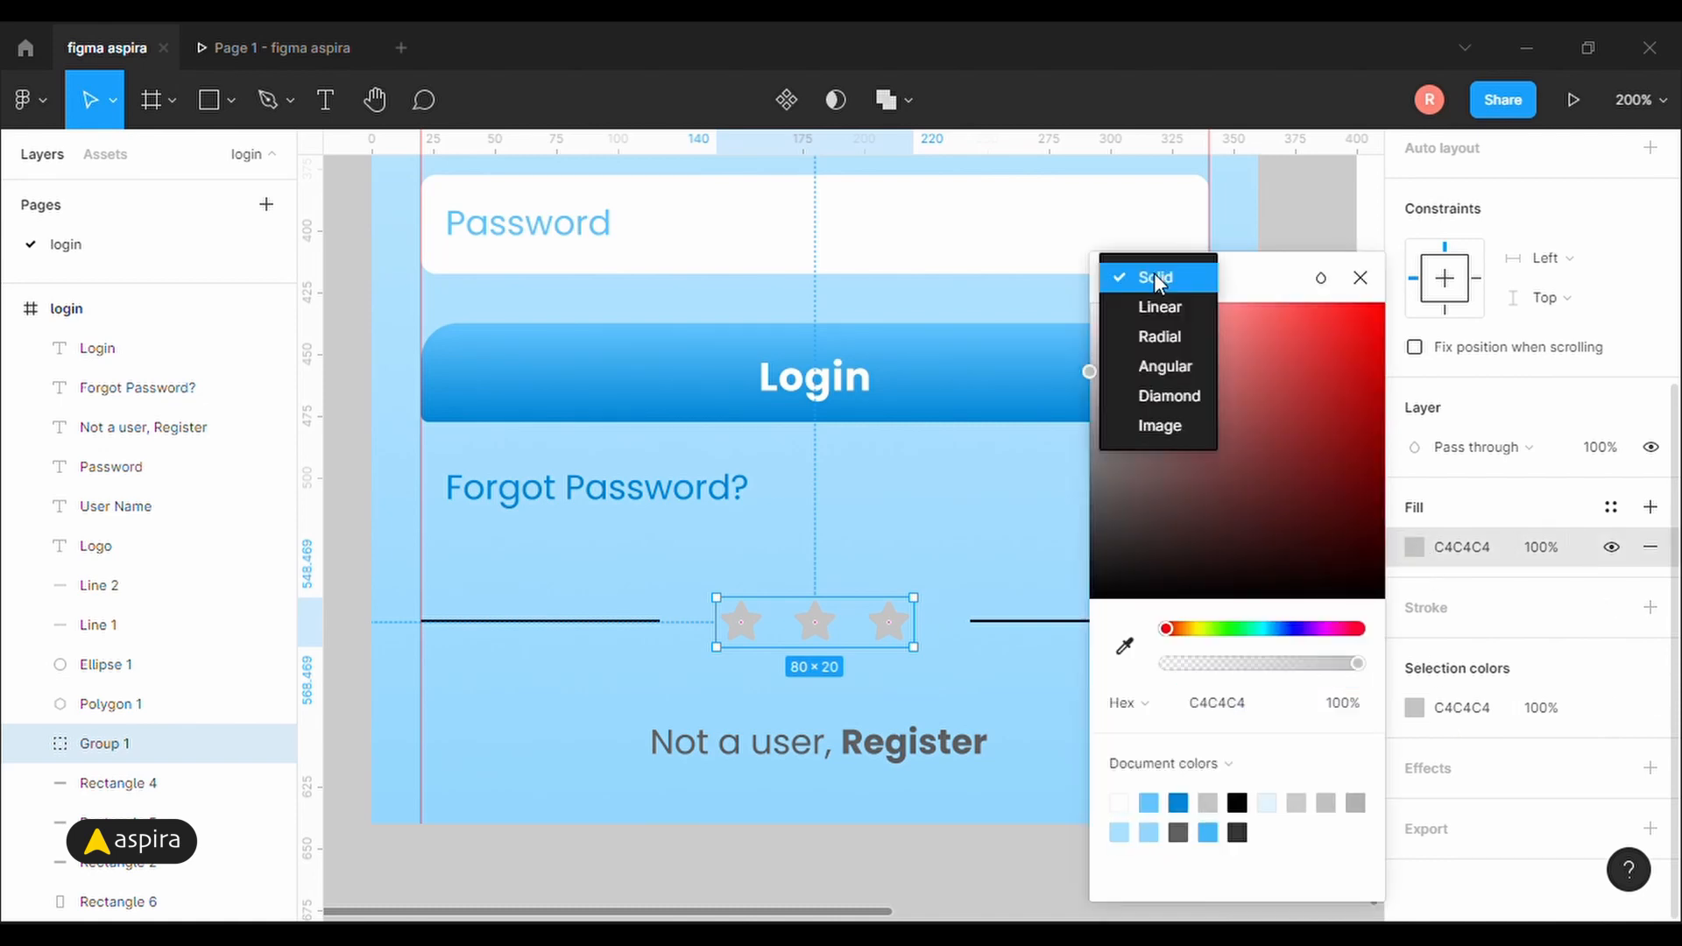
{"action": "left_click", "coordinate": [1146, 398]}
{"action": "left_click", "coordinate": [1118, 243]}
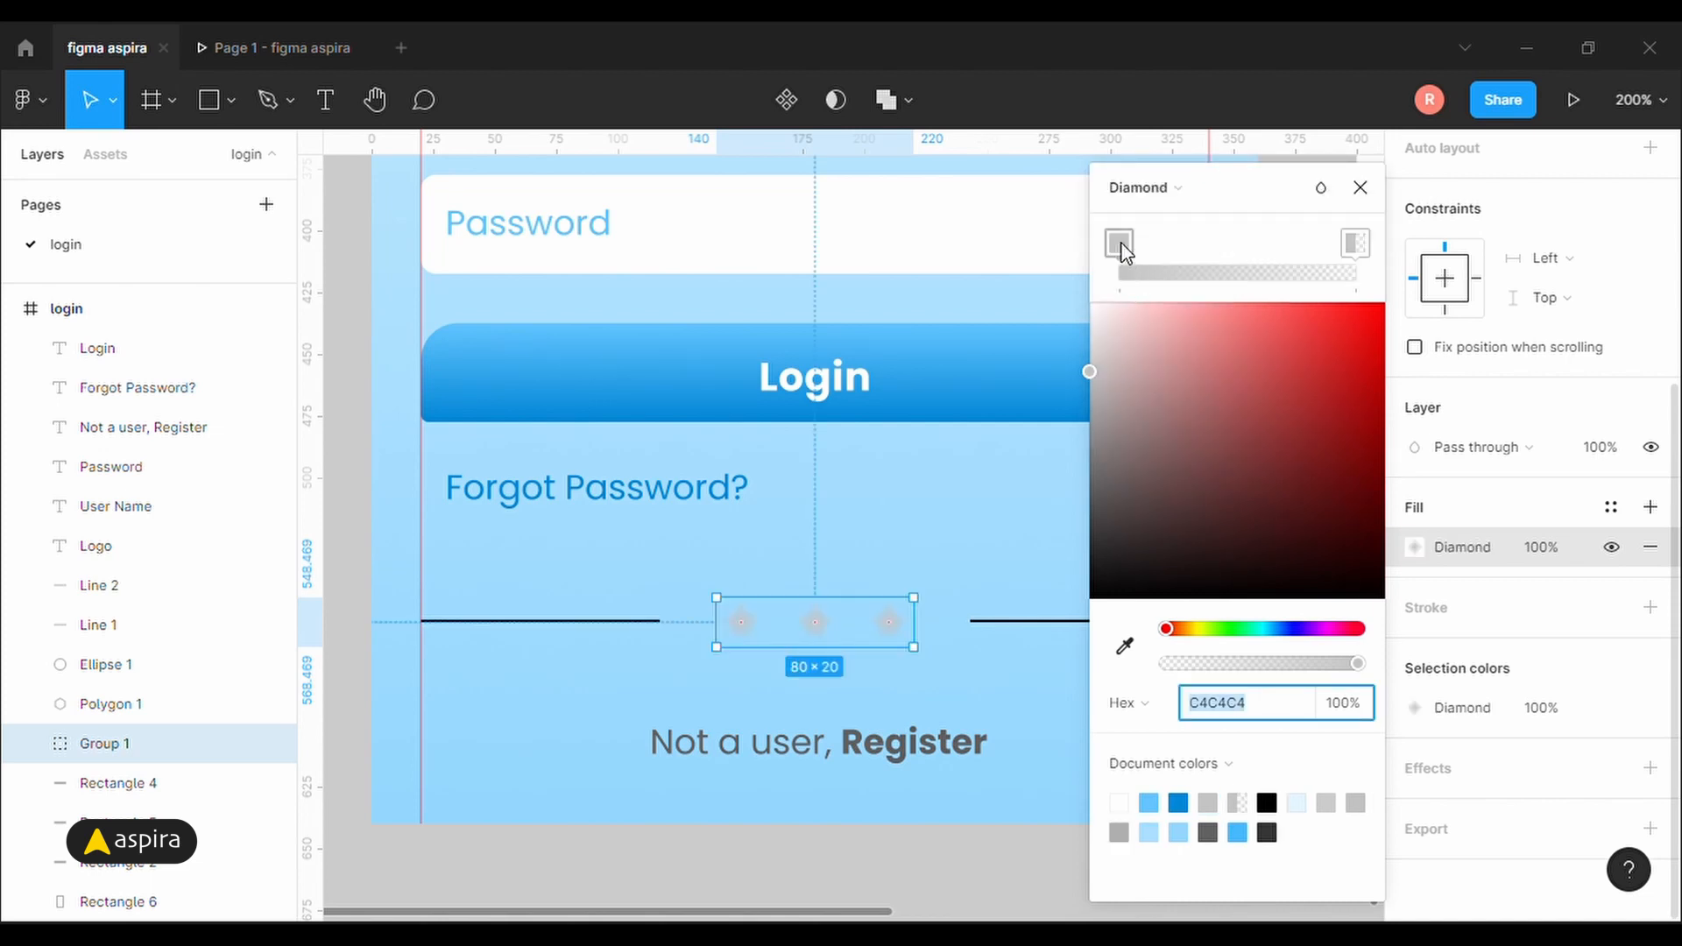
{"action": "left_click", "coordinate": [1180, 802]}
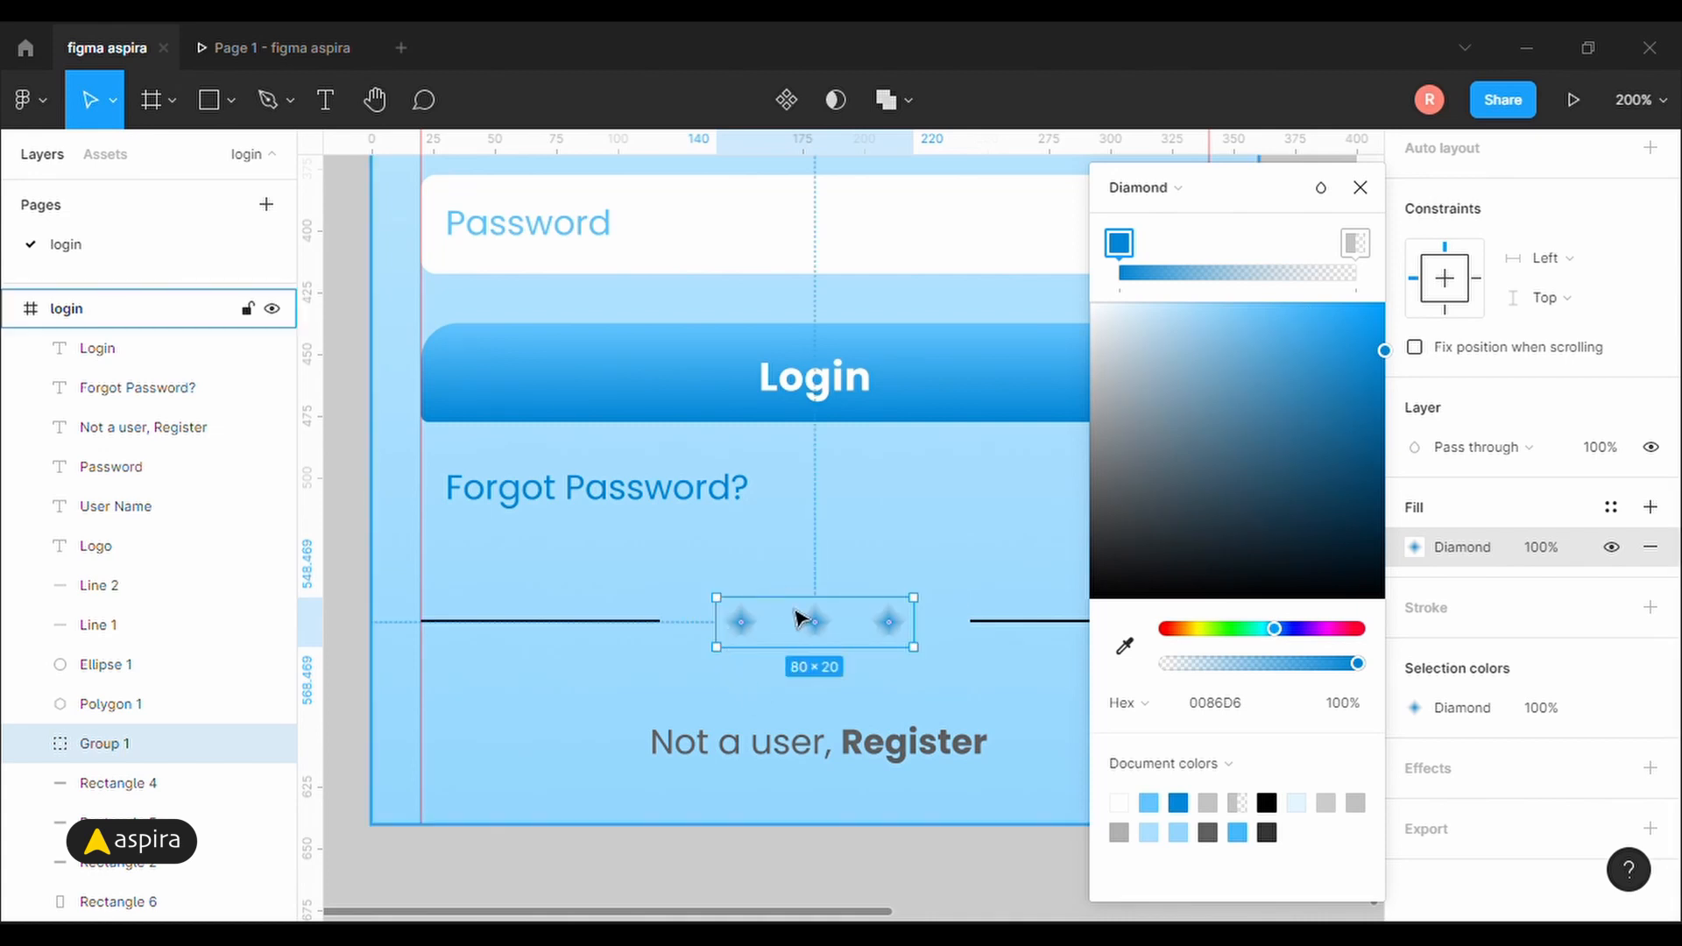
{"action": "left_click", "coordinate": [362, 528]}
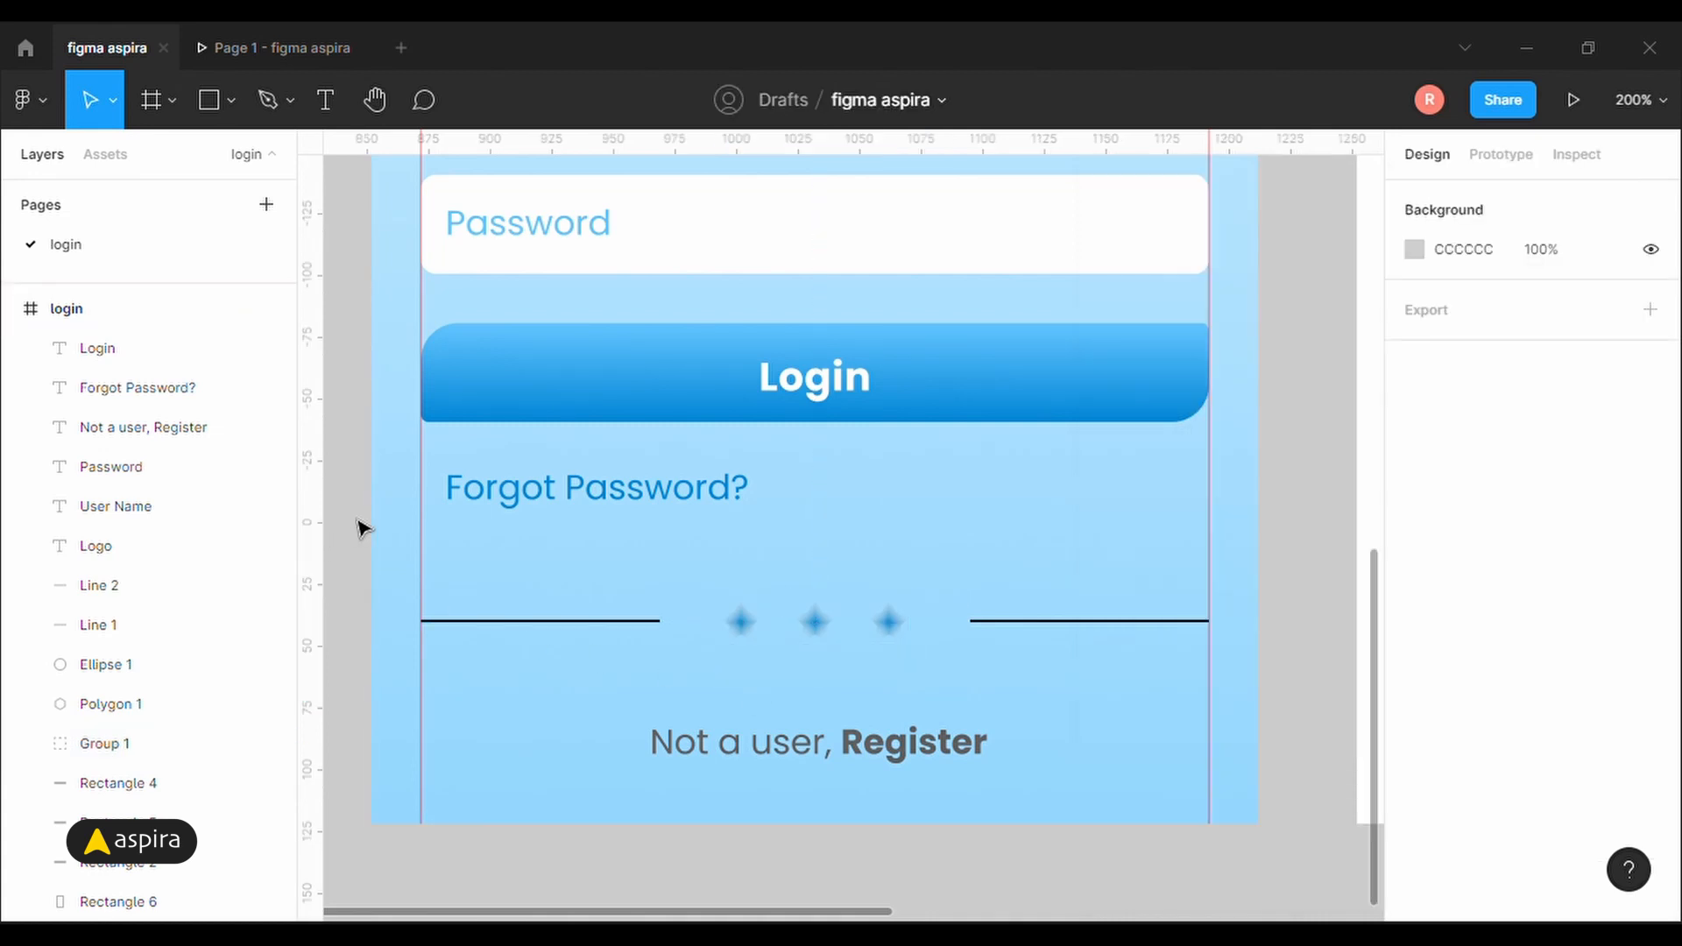
Set the second stop of the star group's diamond gradient to an opaque light blue 63C5FF.
{"action": "left_click", "coordinate": [752, 641]}
{"action": "scroll", "coordinate": [1472, 766], "scroll_direction": "down", "scroll_amount": 4}
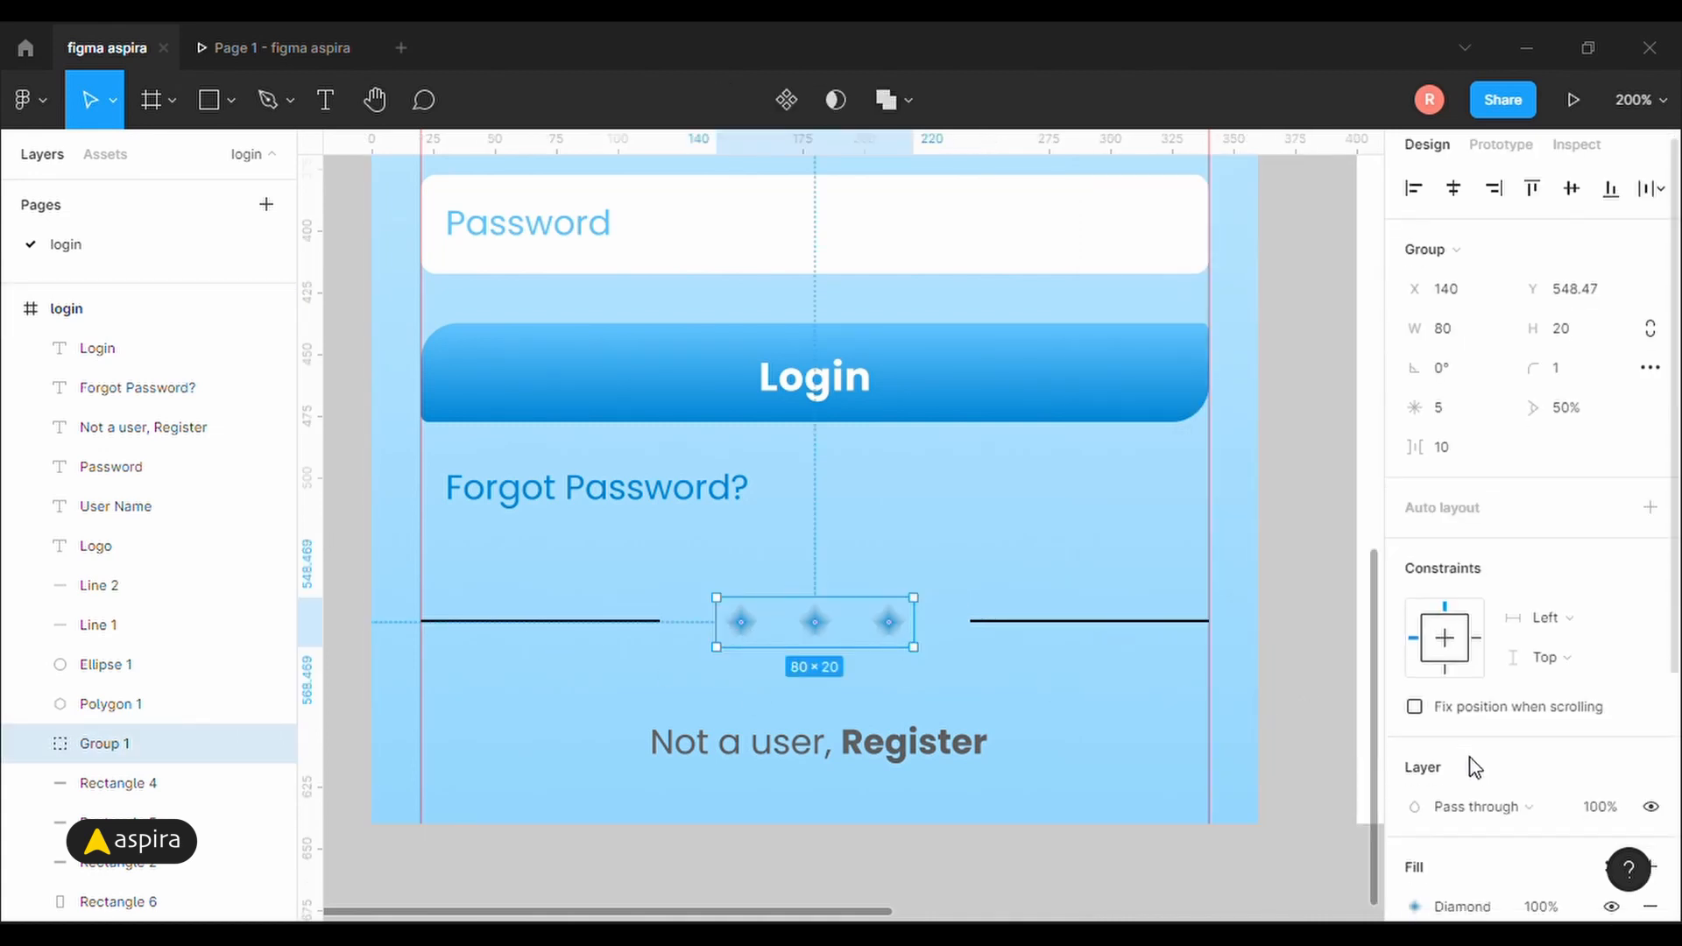
{"action": "left_click", "coordinate": [1414, 547]}
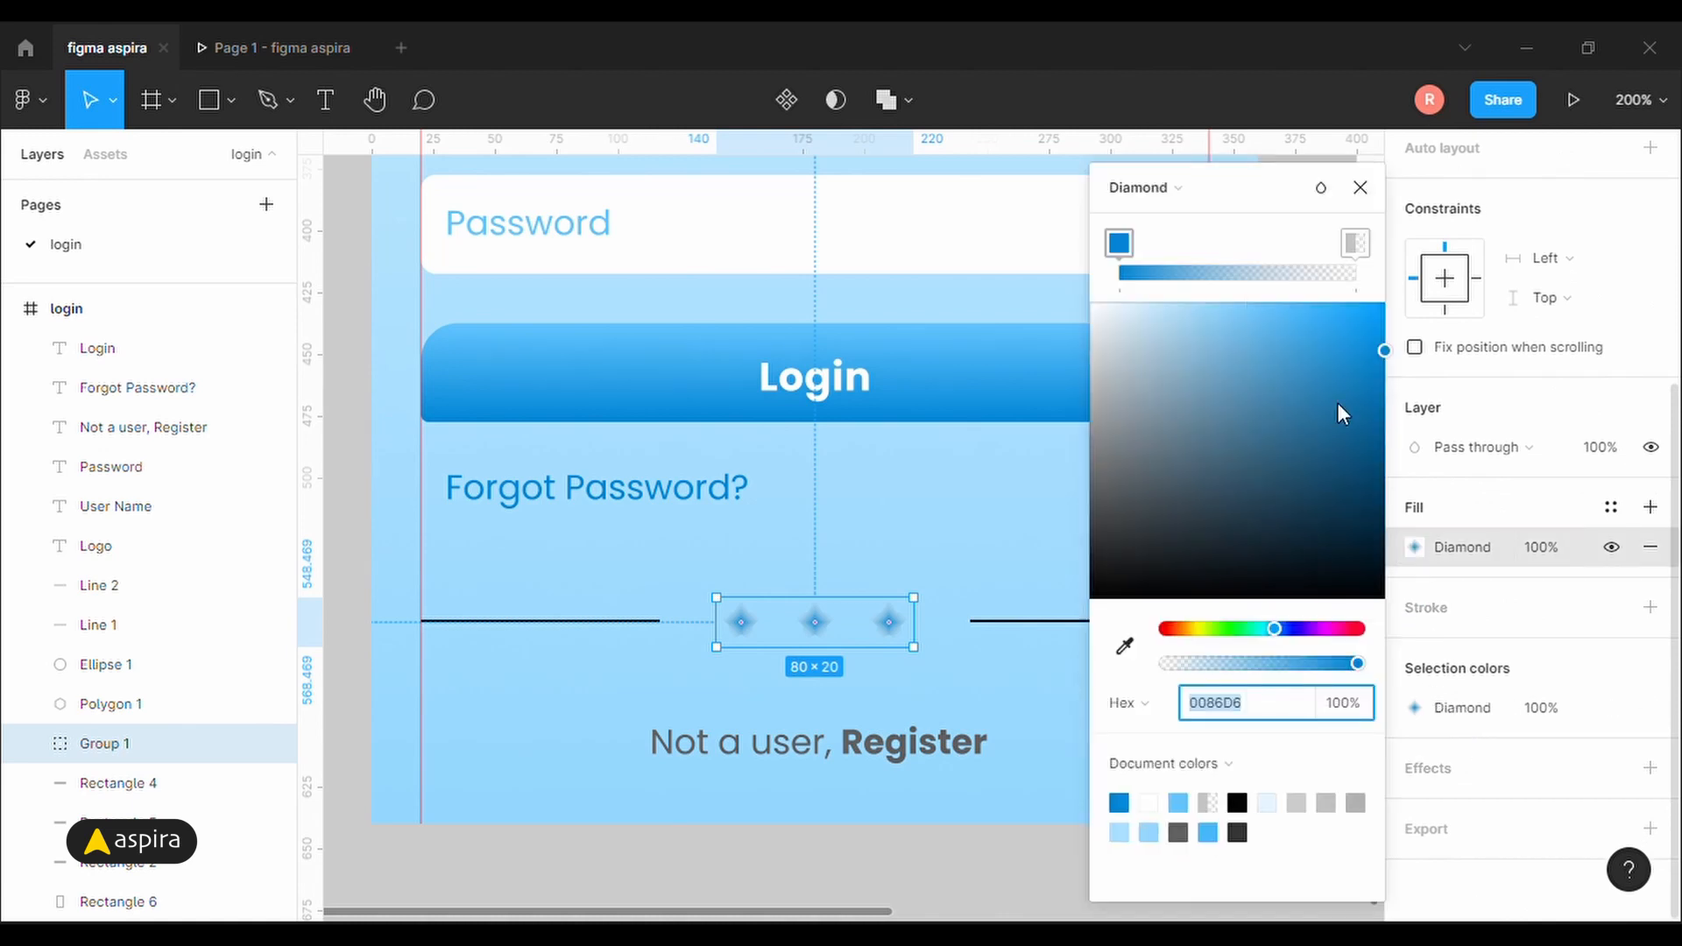
{"action": "left_click", "coordinate": [1354, 244]}
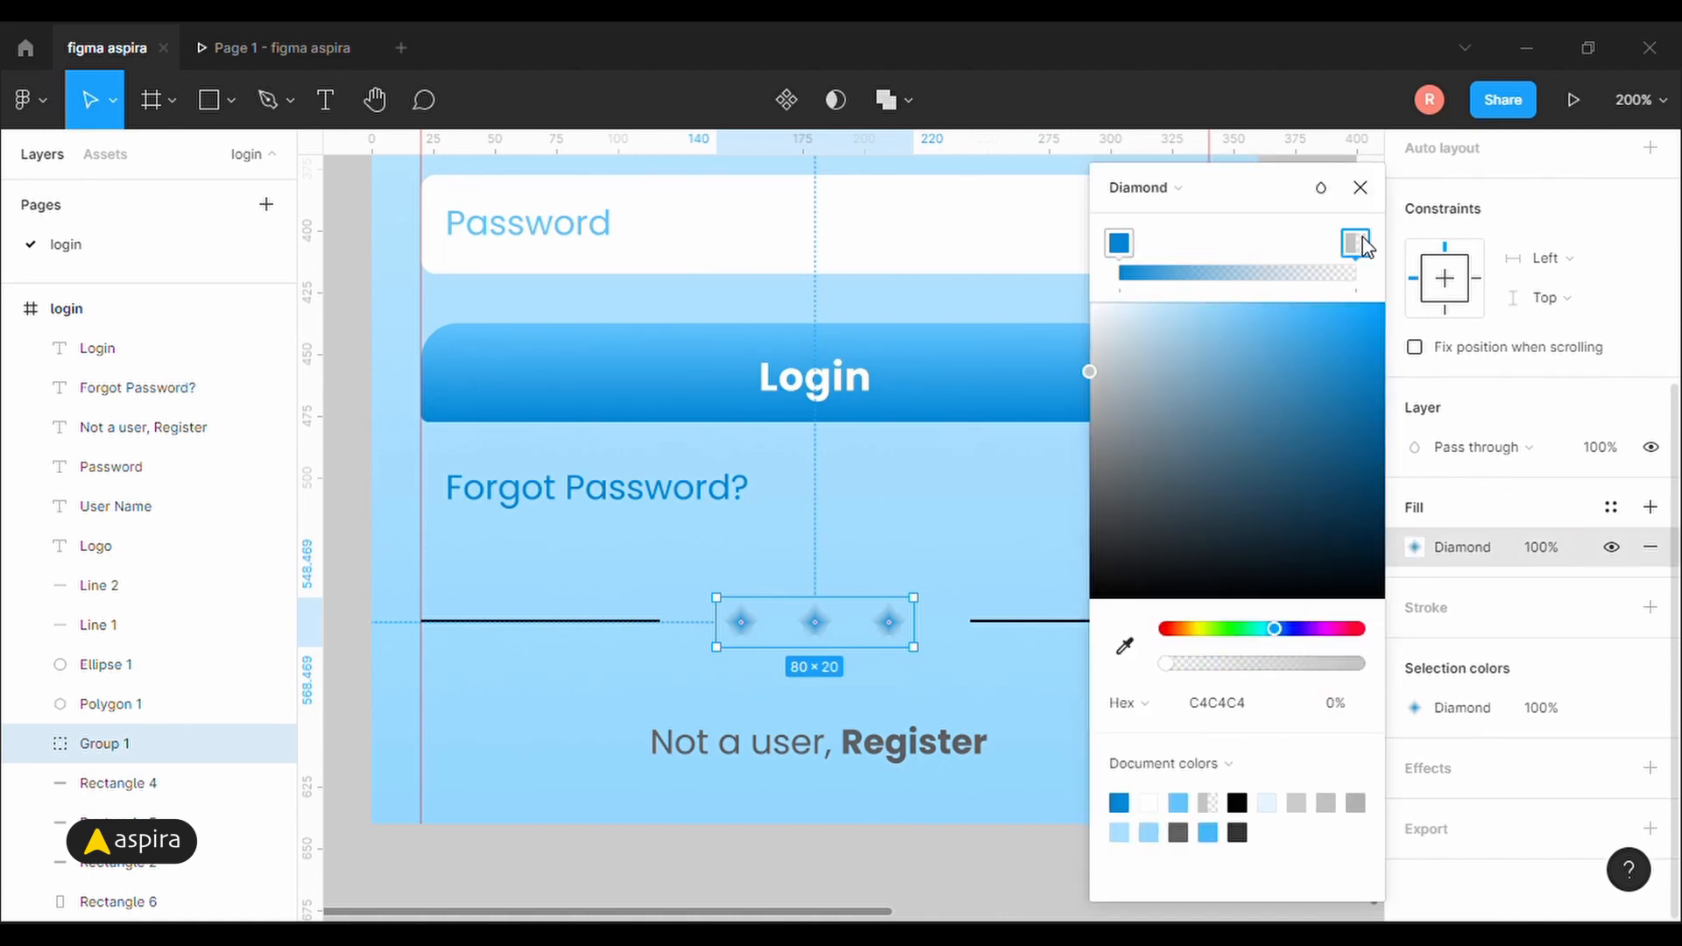
{"action": "left_click", "coordinate": [1202, 830]}
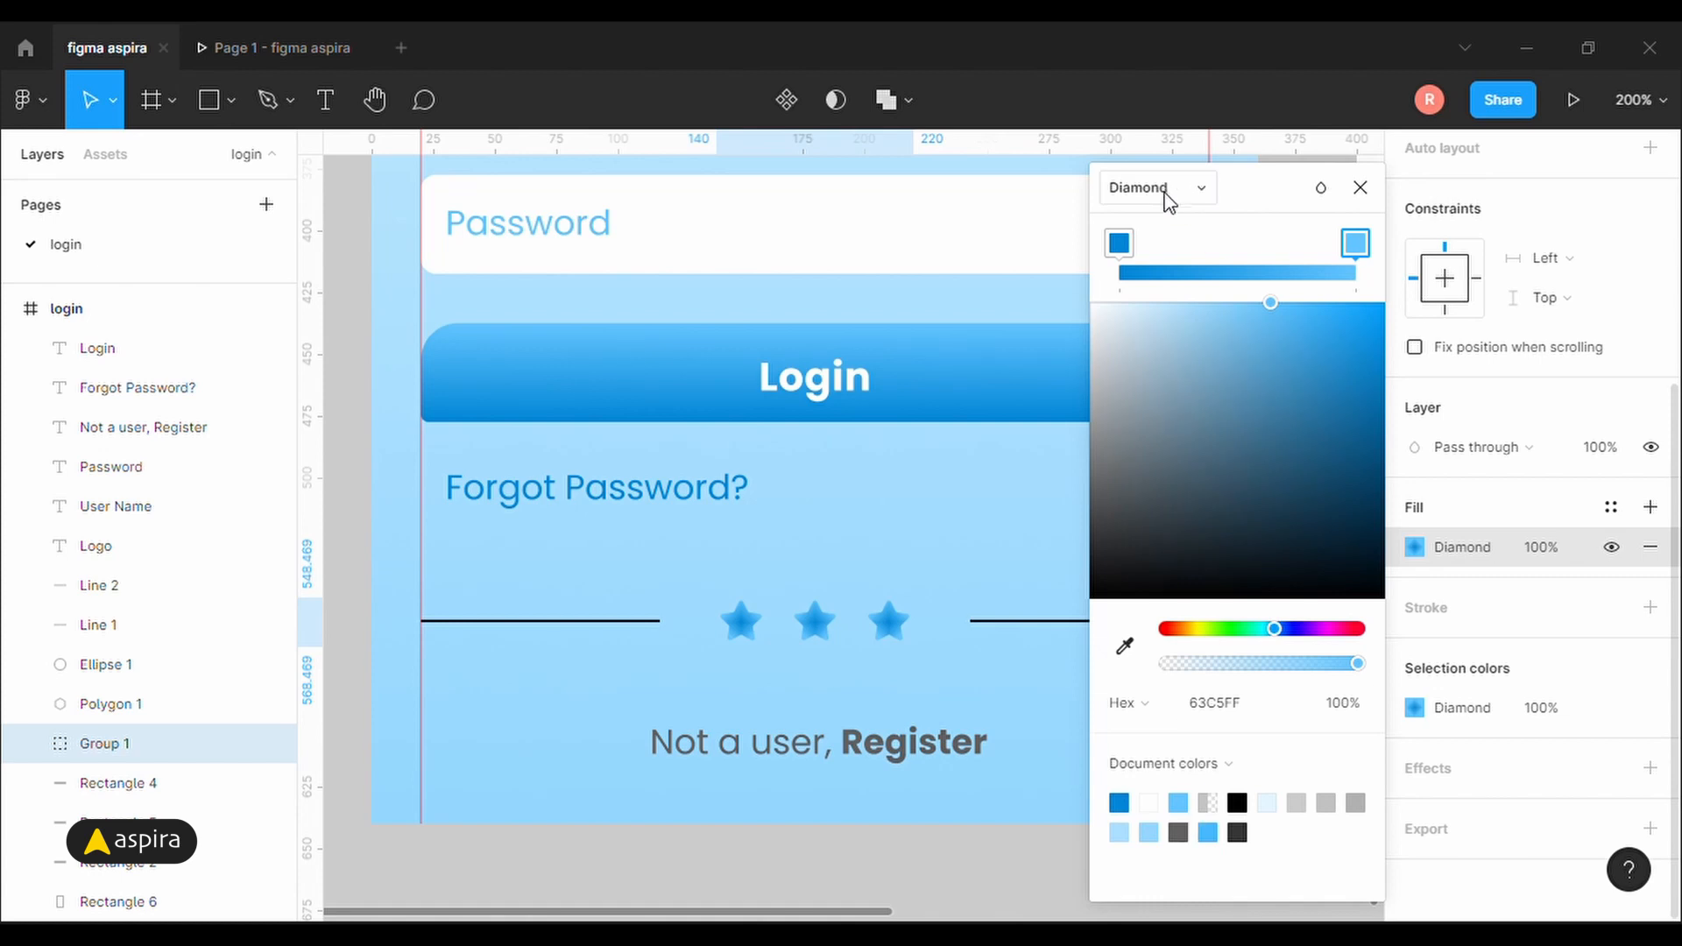
Reverse the stars' gradient stops so 63C5FF sits at the start and 0086D6 at the far end.
{"action": "left_click_drag", "start_coordinate": [1124, 252], "coordinate": [1032, 255]}
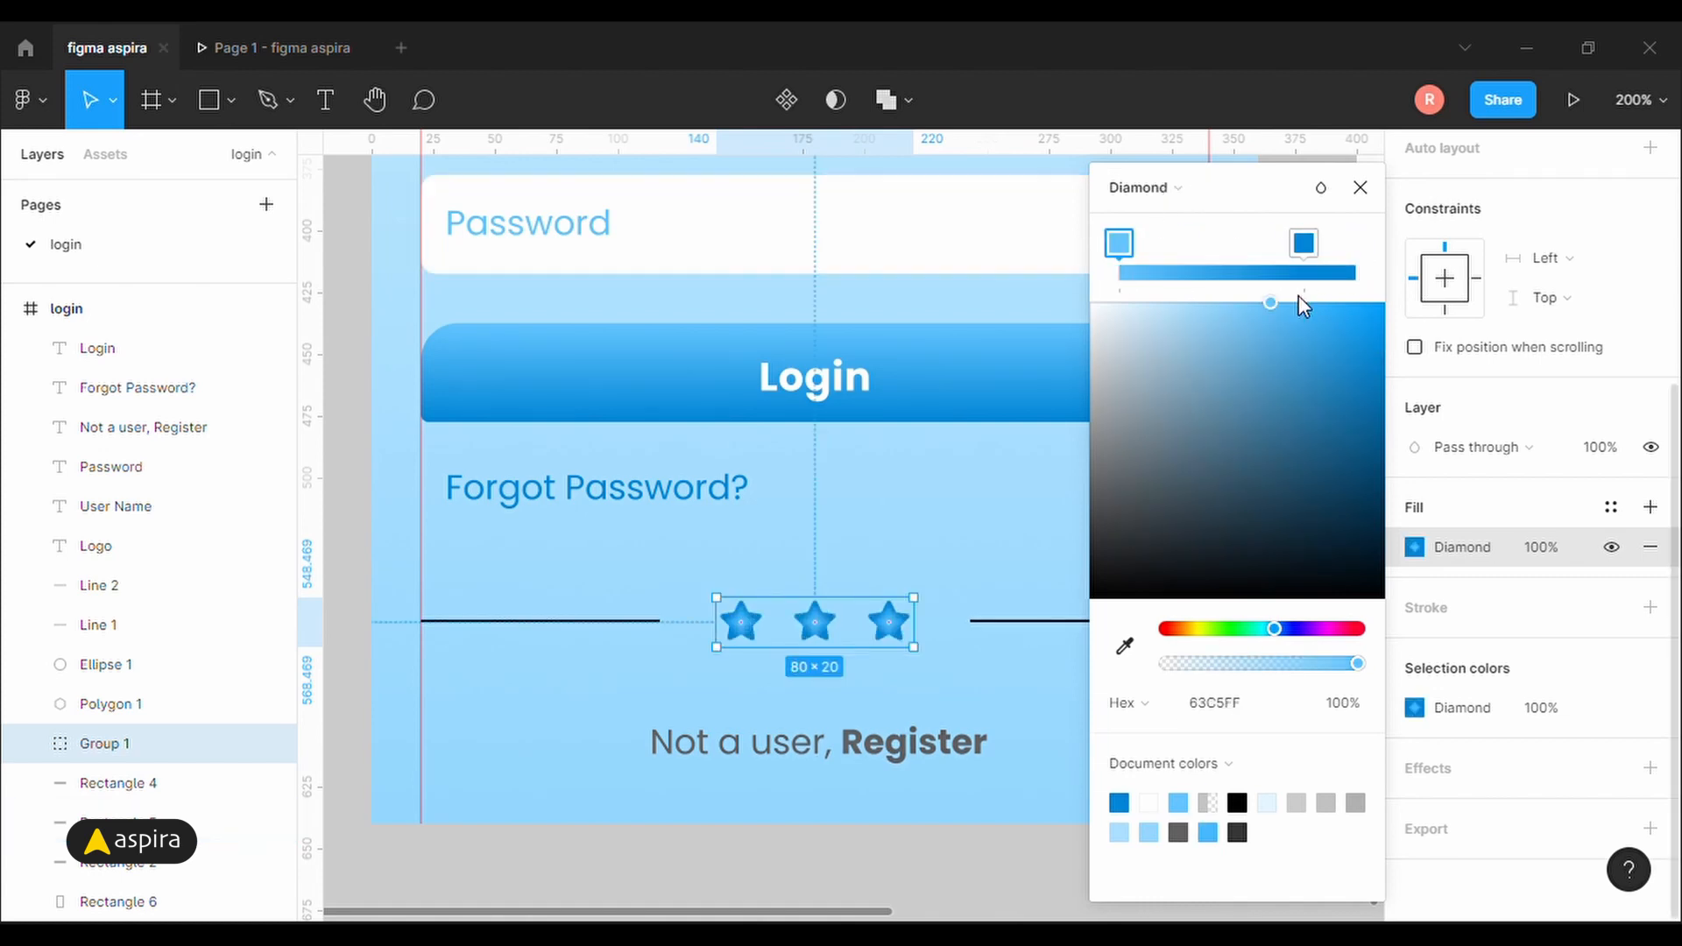
{"action": "left_click_drag", "start_coordinate": [1306, 252], "coordinate": [1356, 252]}
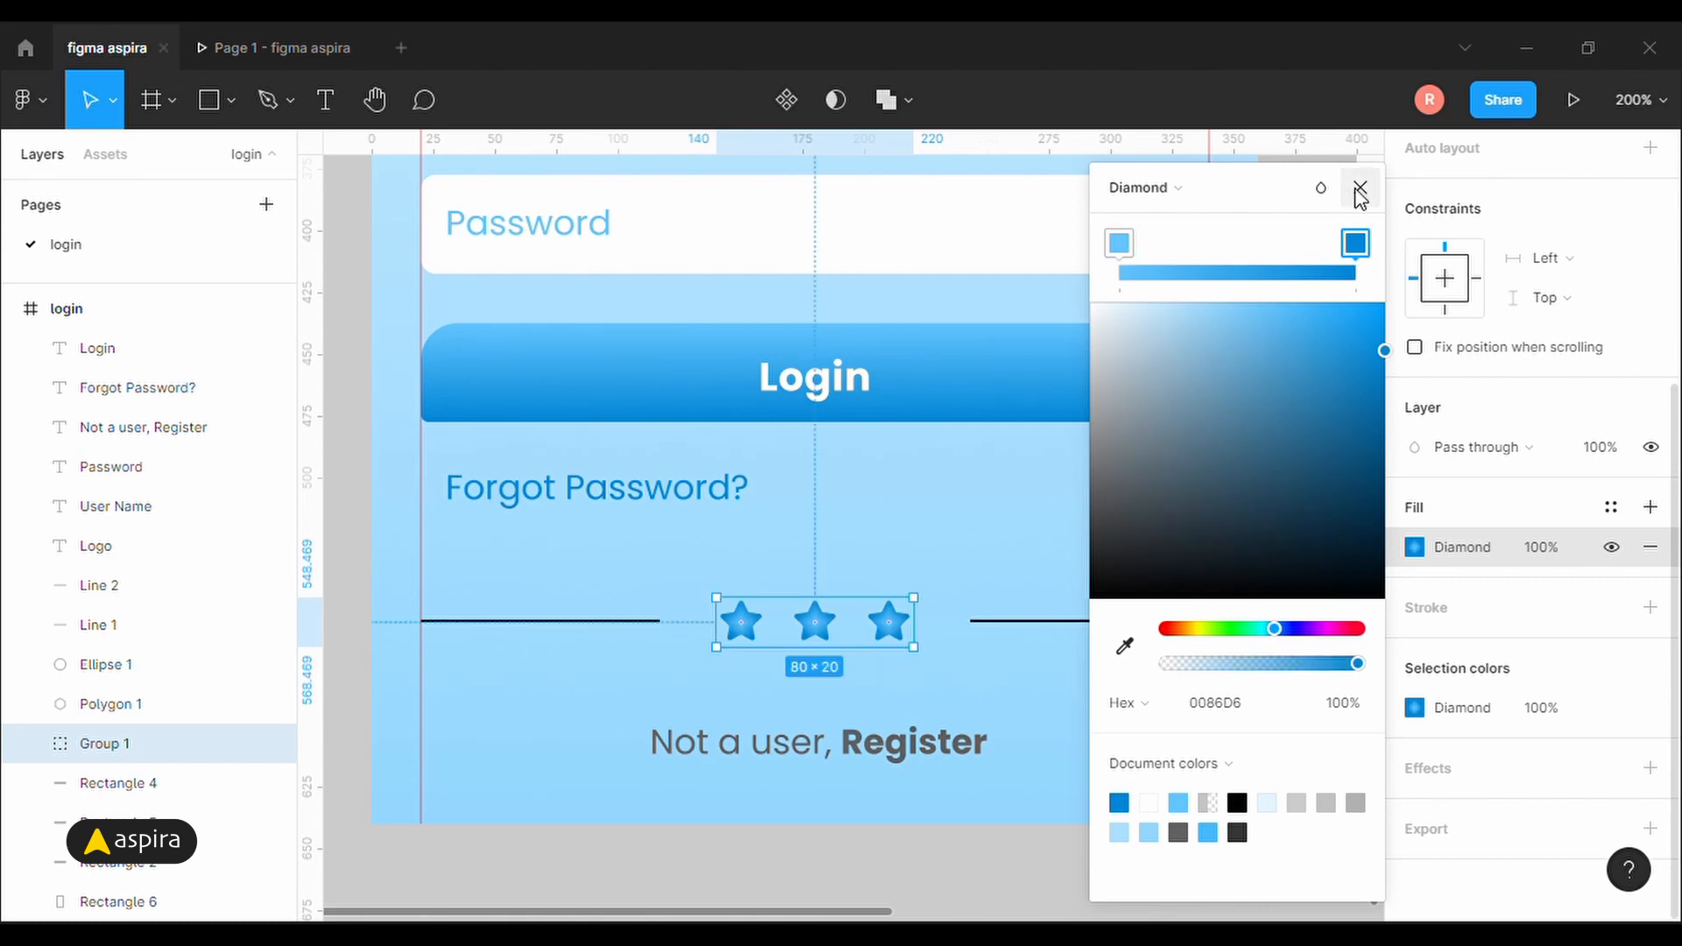
{"action": "left_click", "coordinate": [1356, 190]}
Shift the first star's gradient so its light centre sits near the upper right and its dark end within the star's lower edge.
{"action": "key", "text": "z"}
{"action": "mouse_move", "coordinate": [682, 569]}
{"action": "left_mouse_down"}
{"action": "mouse_move", "coordinate": [816, 657]}
{"action": "mouse_move", "coordinate": [983, 674]}
{"action": "left_mouse_up"}
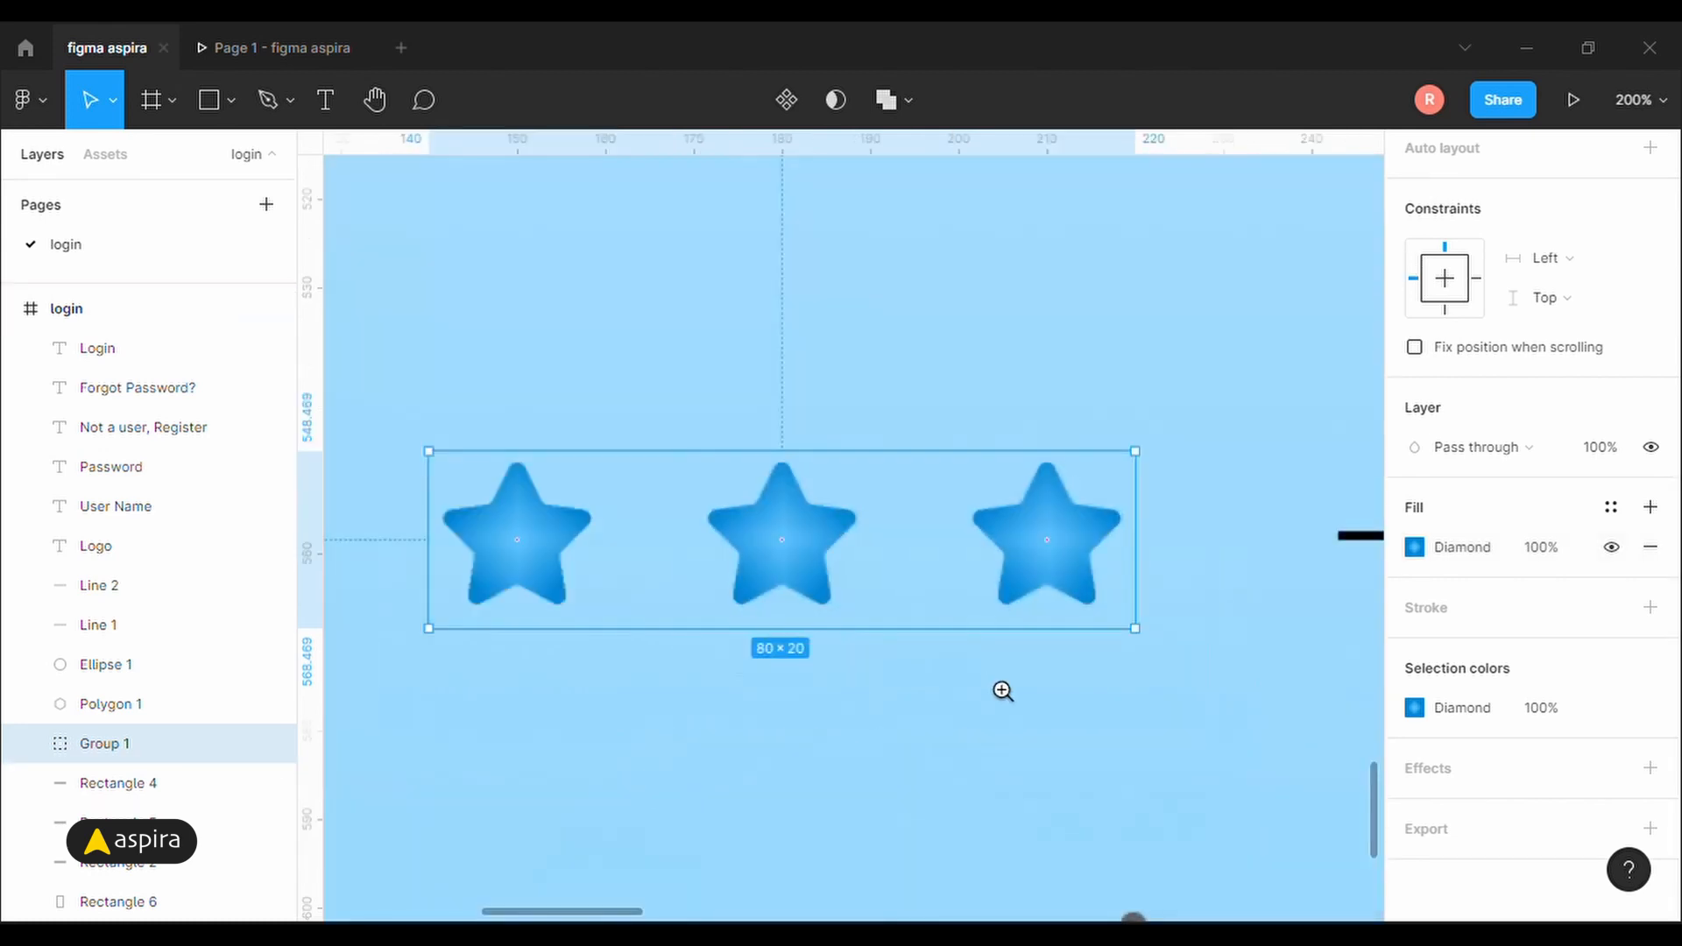
{"action": "double_click", "coordinate": [537, 524]}
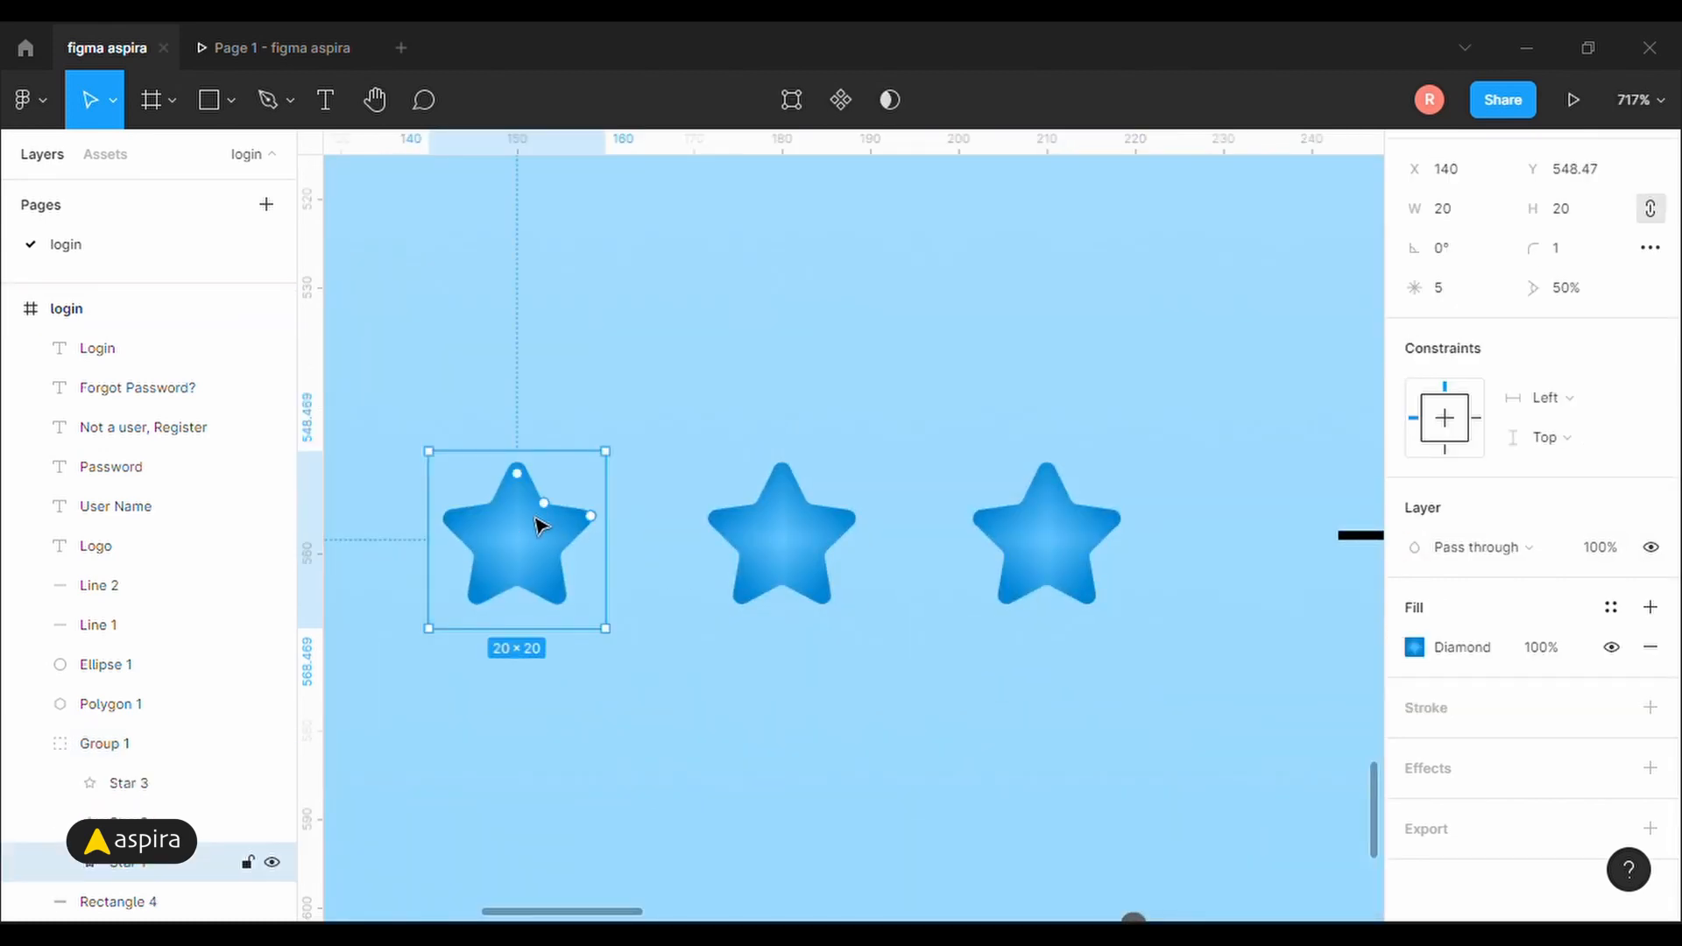
{"action": "left_click", "coordinate": [1414, 647]}
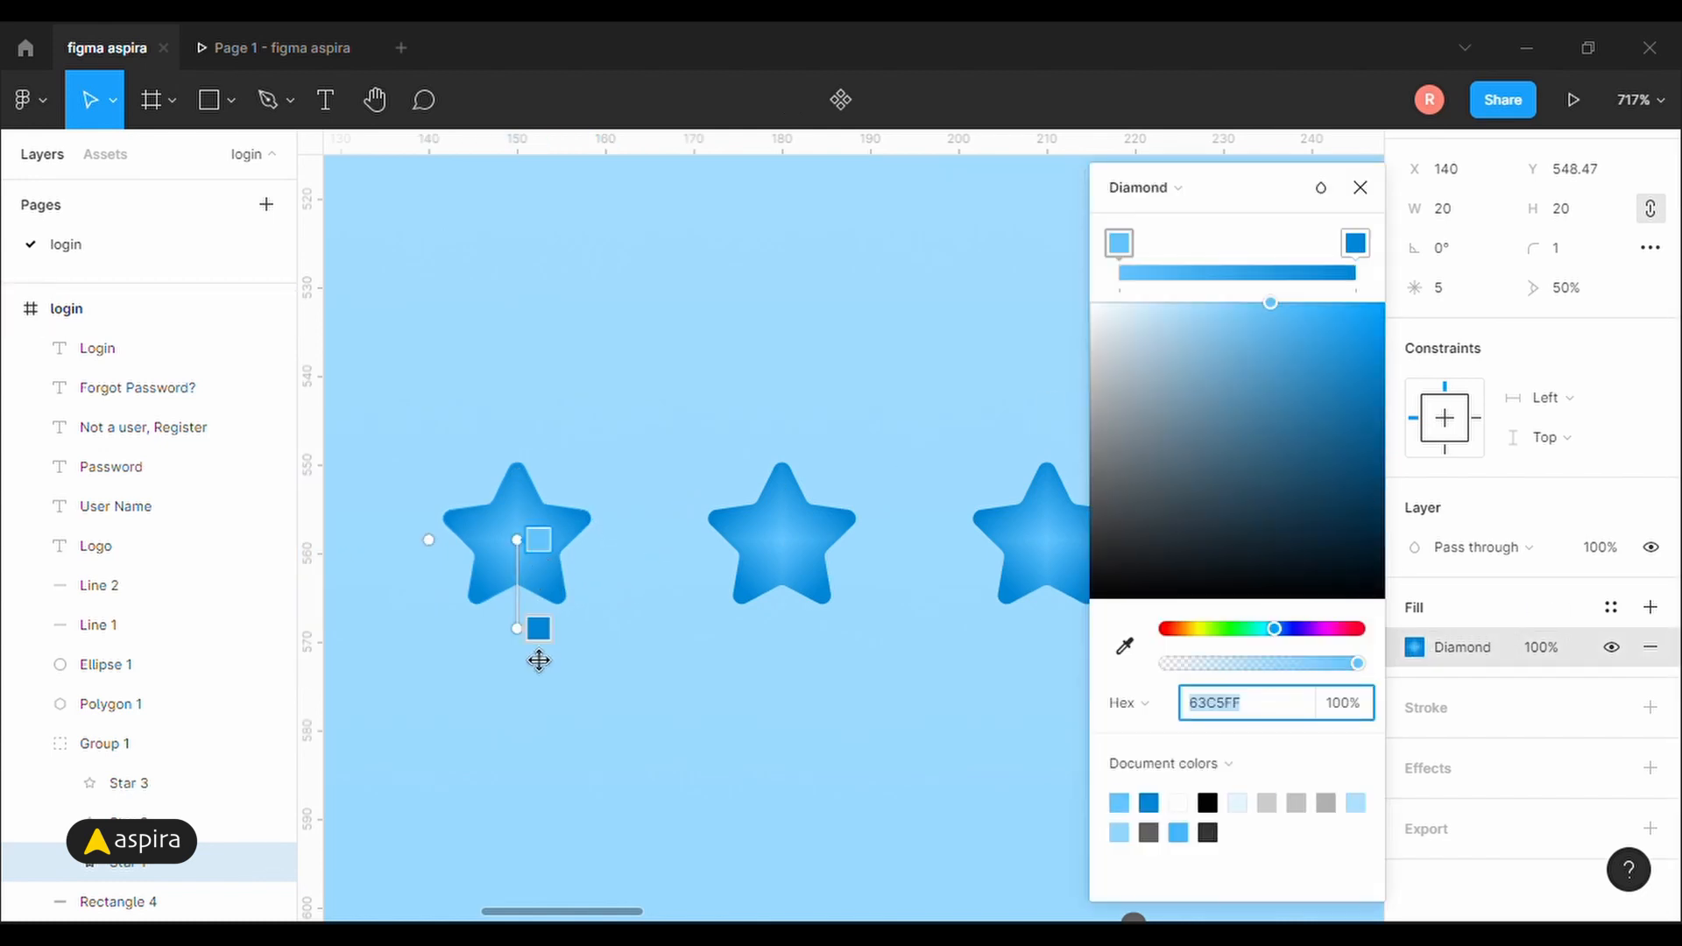
{"action": "left_click_drag", "start_coordinate": [537, 649], "coordinate": [551, 516]}
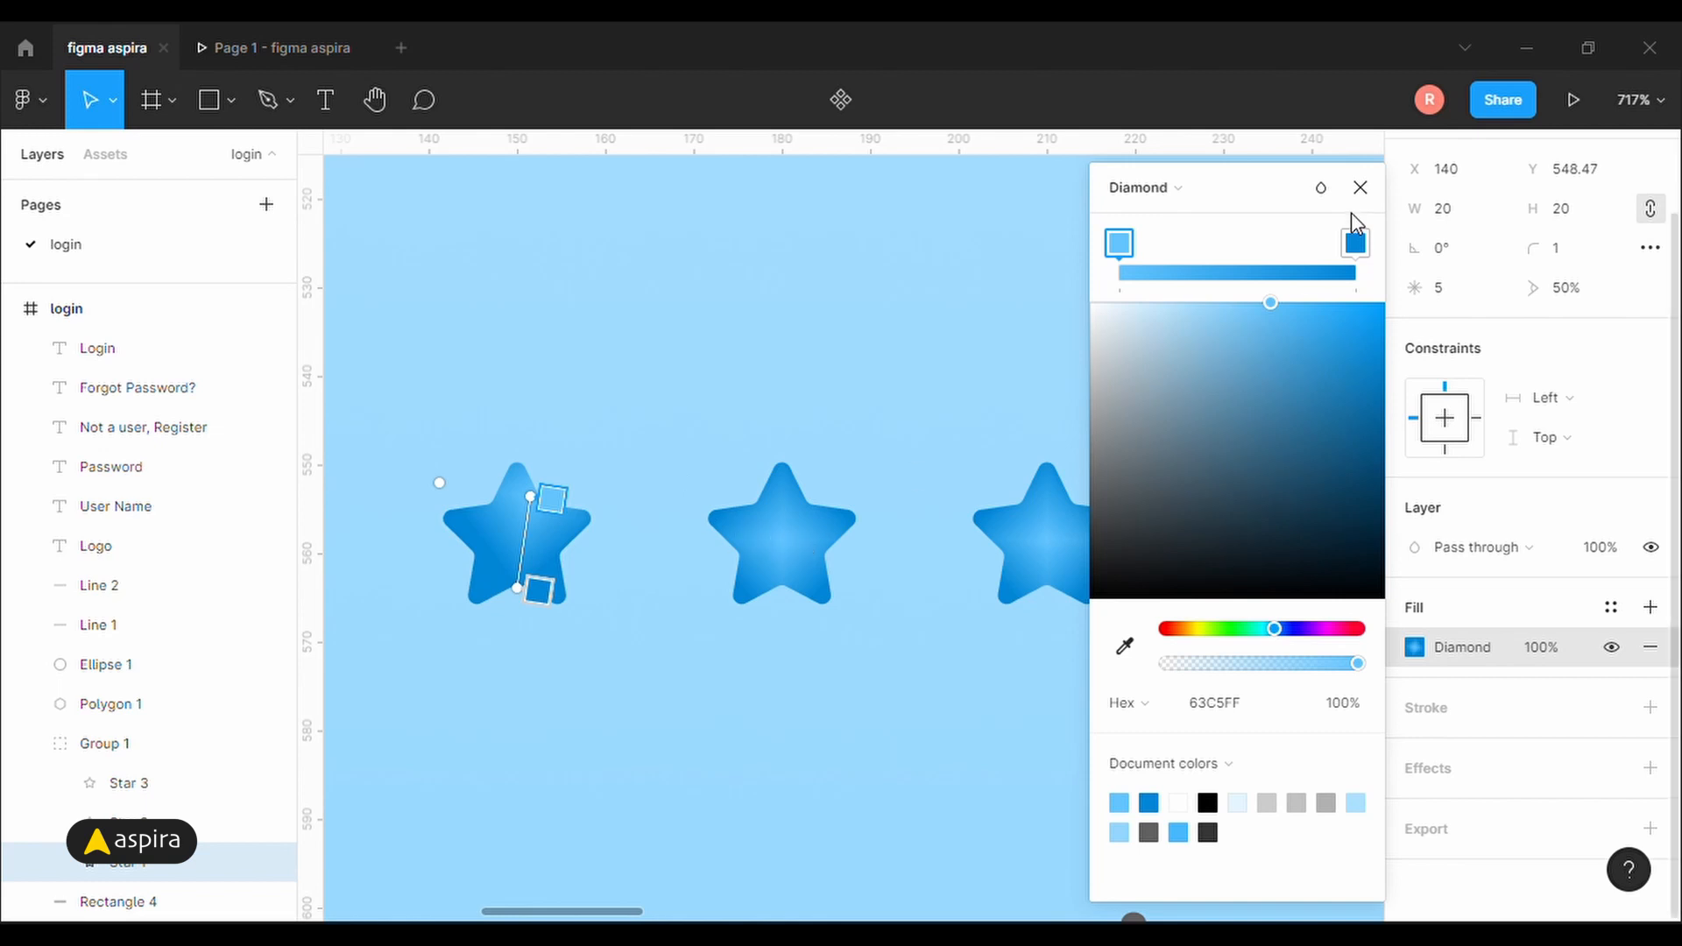
{"action": "left_click", "coordinate": [1358, 190]}
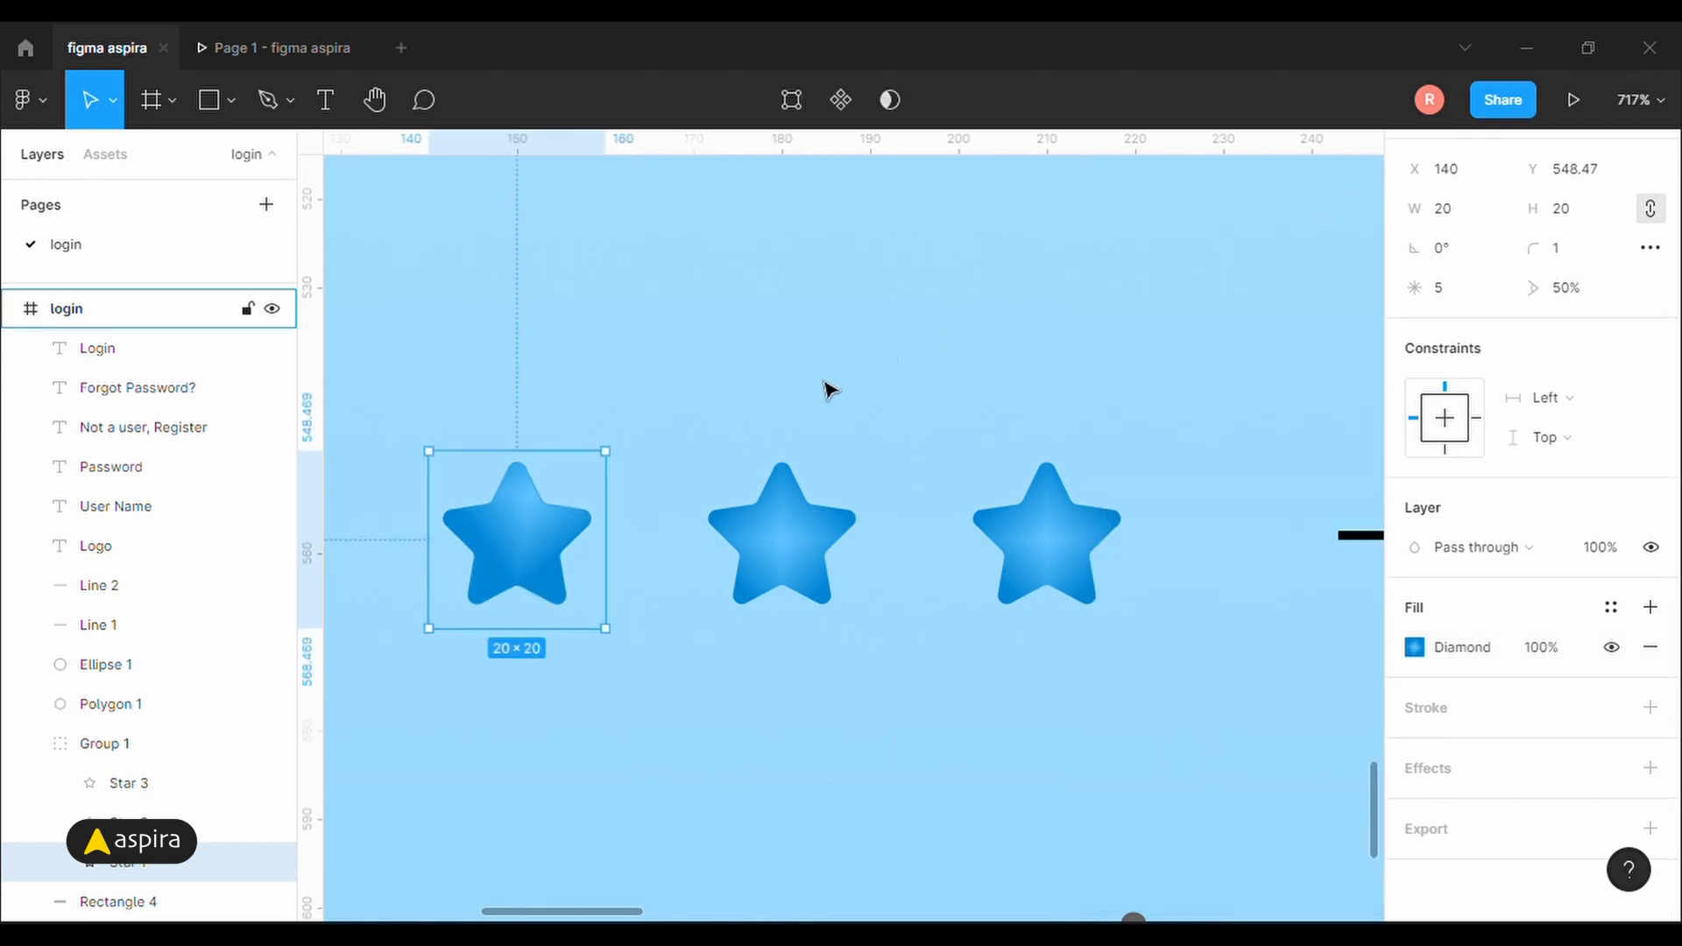
Reposition the middle star's gradient handles to match the first star, with the light centre up and the dark end inside the shape.
{"action": "double_click", "coordinate": [800, 546]}
{"action": "left_click", "coordinate": [323, 99]}
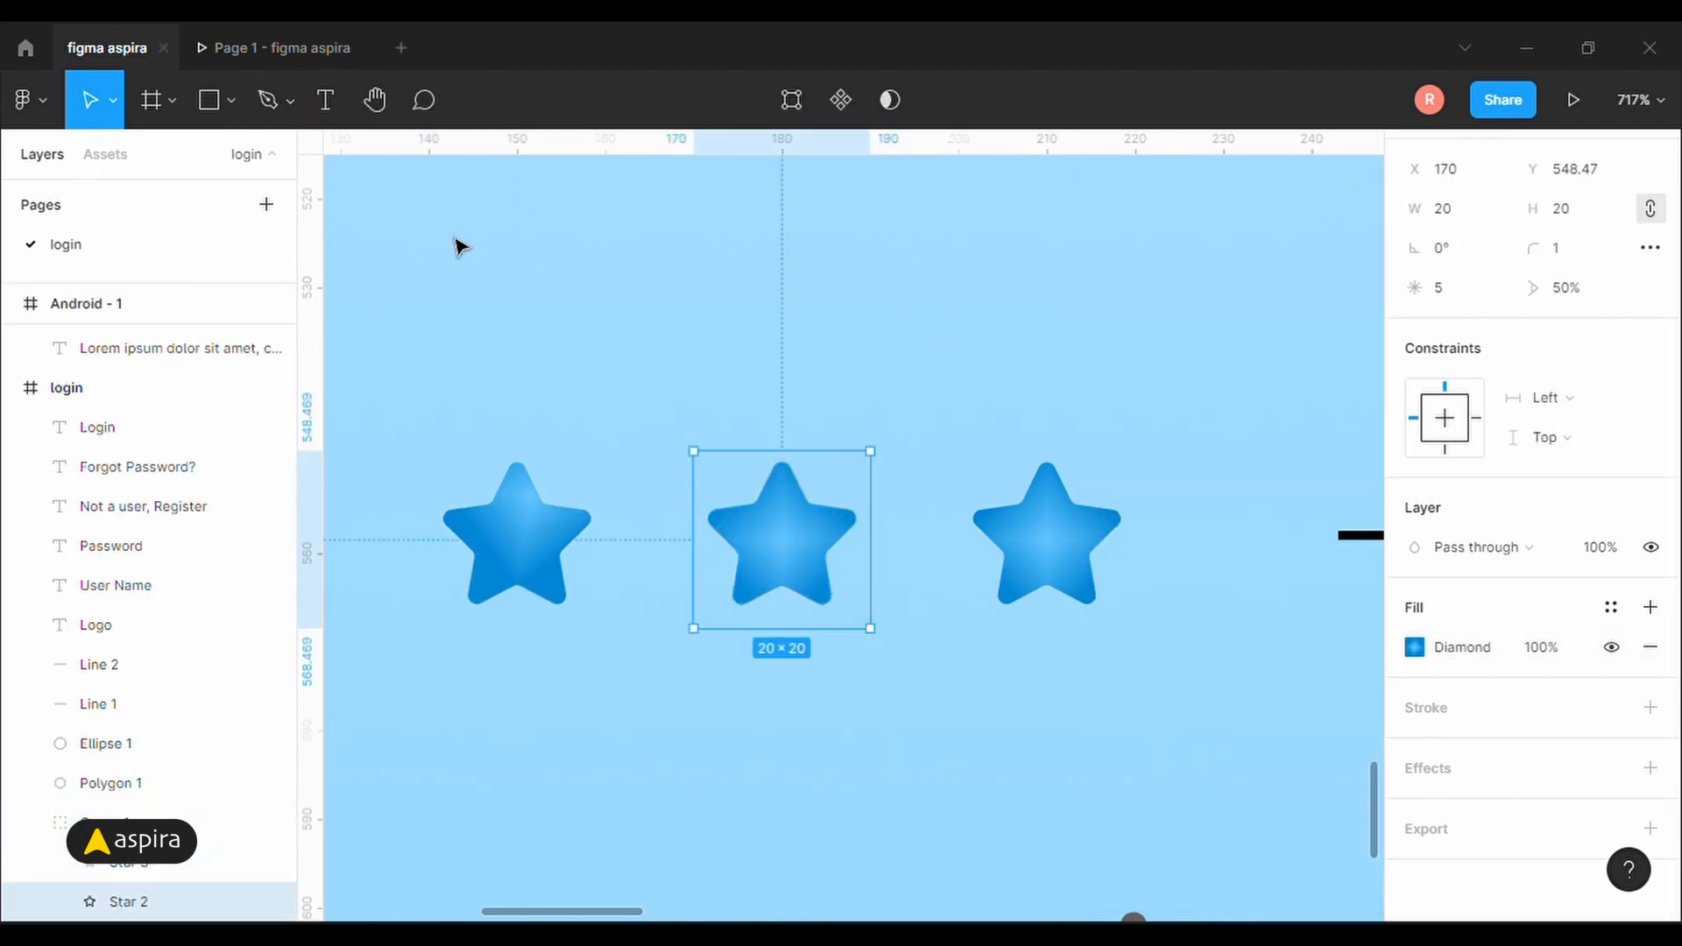
{"action": "left_click", "coordinate": [1414, 647]}
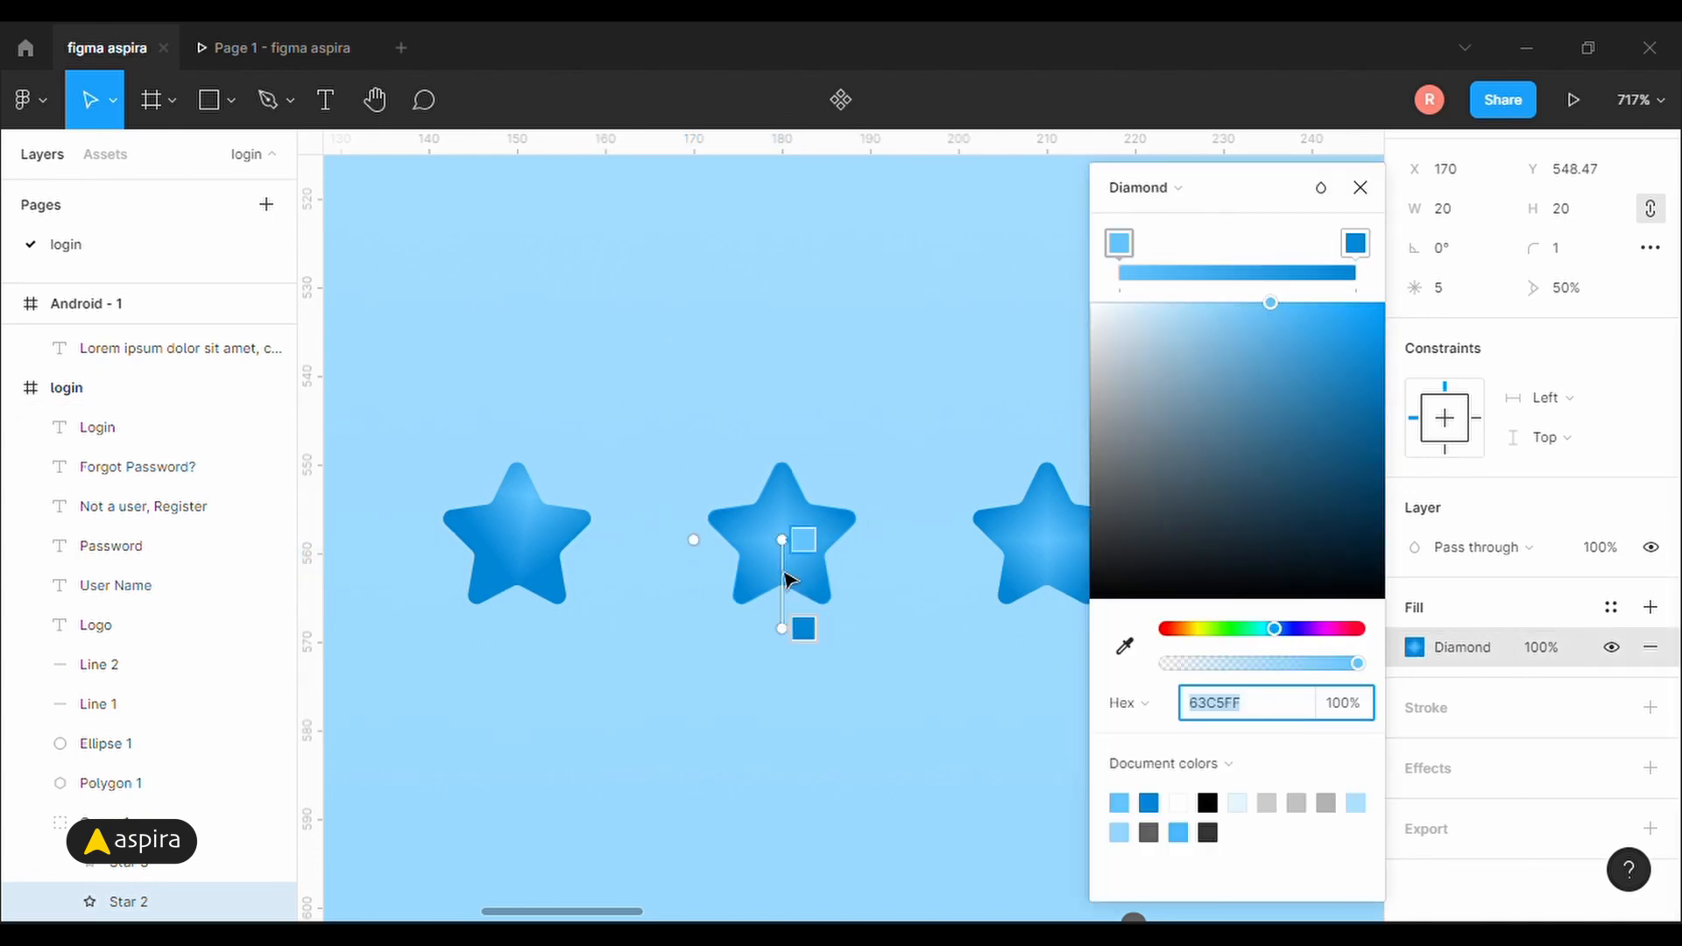
{"action": "left_click", "coordinate": [815, 533]}
{"action": "left_click_drag", "start_coordinate": [816, 533], "coordinate": [821, 502]}
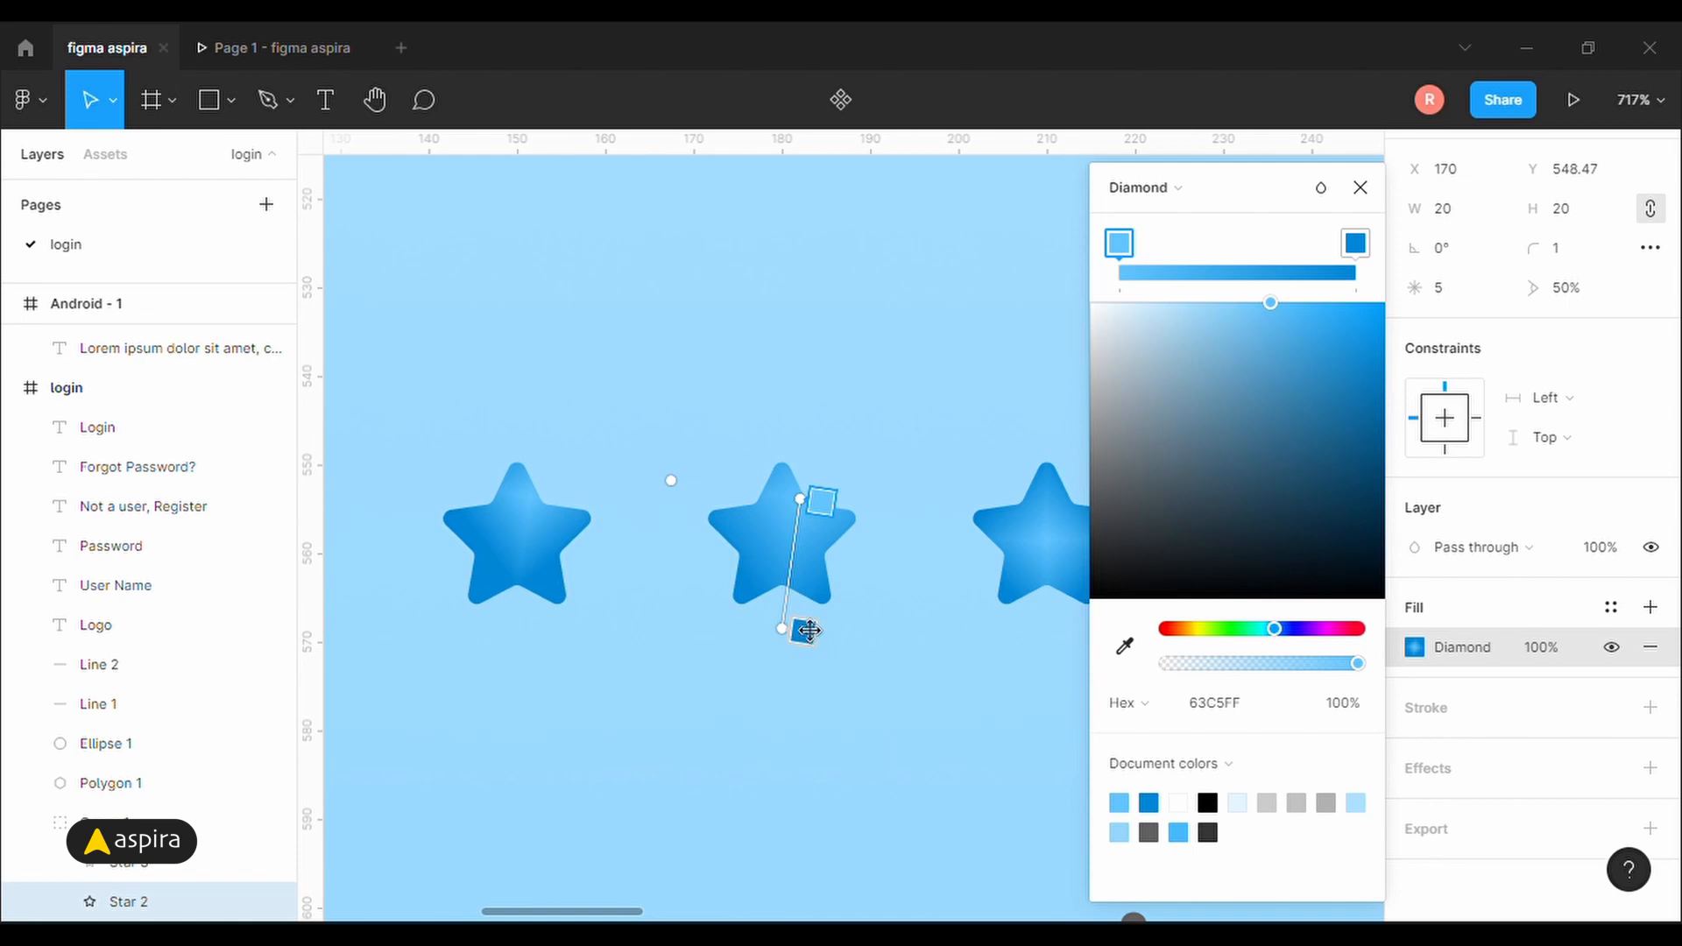
{"action": "left_click_drag", "start_coordinate": [802, 631], "coordinate": [804, 596]}
{"action": "left_click_drag", "start_coordinate": [1251, 186], "coordinate": [1362, 199]}
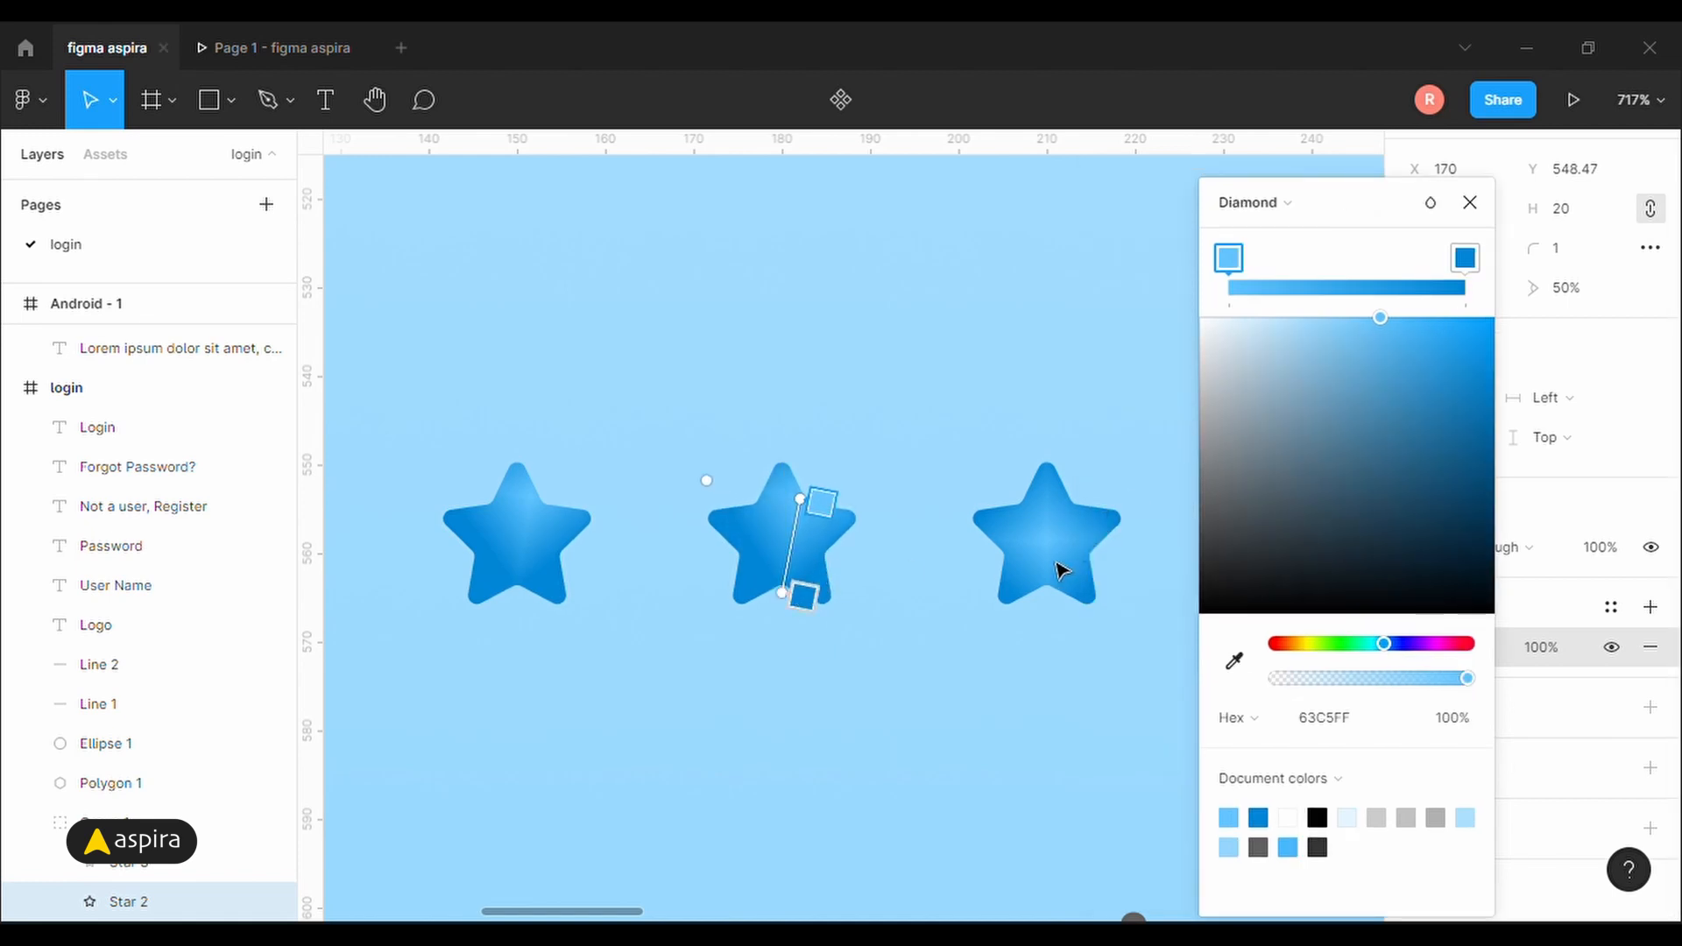
{"action": "left_click", "coordinate": [1472, 199]}
Reposition the third star's gradient handles, moving the light centre to its upper right and the dark end up inside the star.
{"action": "left_click", "coordinate": [1051, 540]}
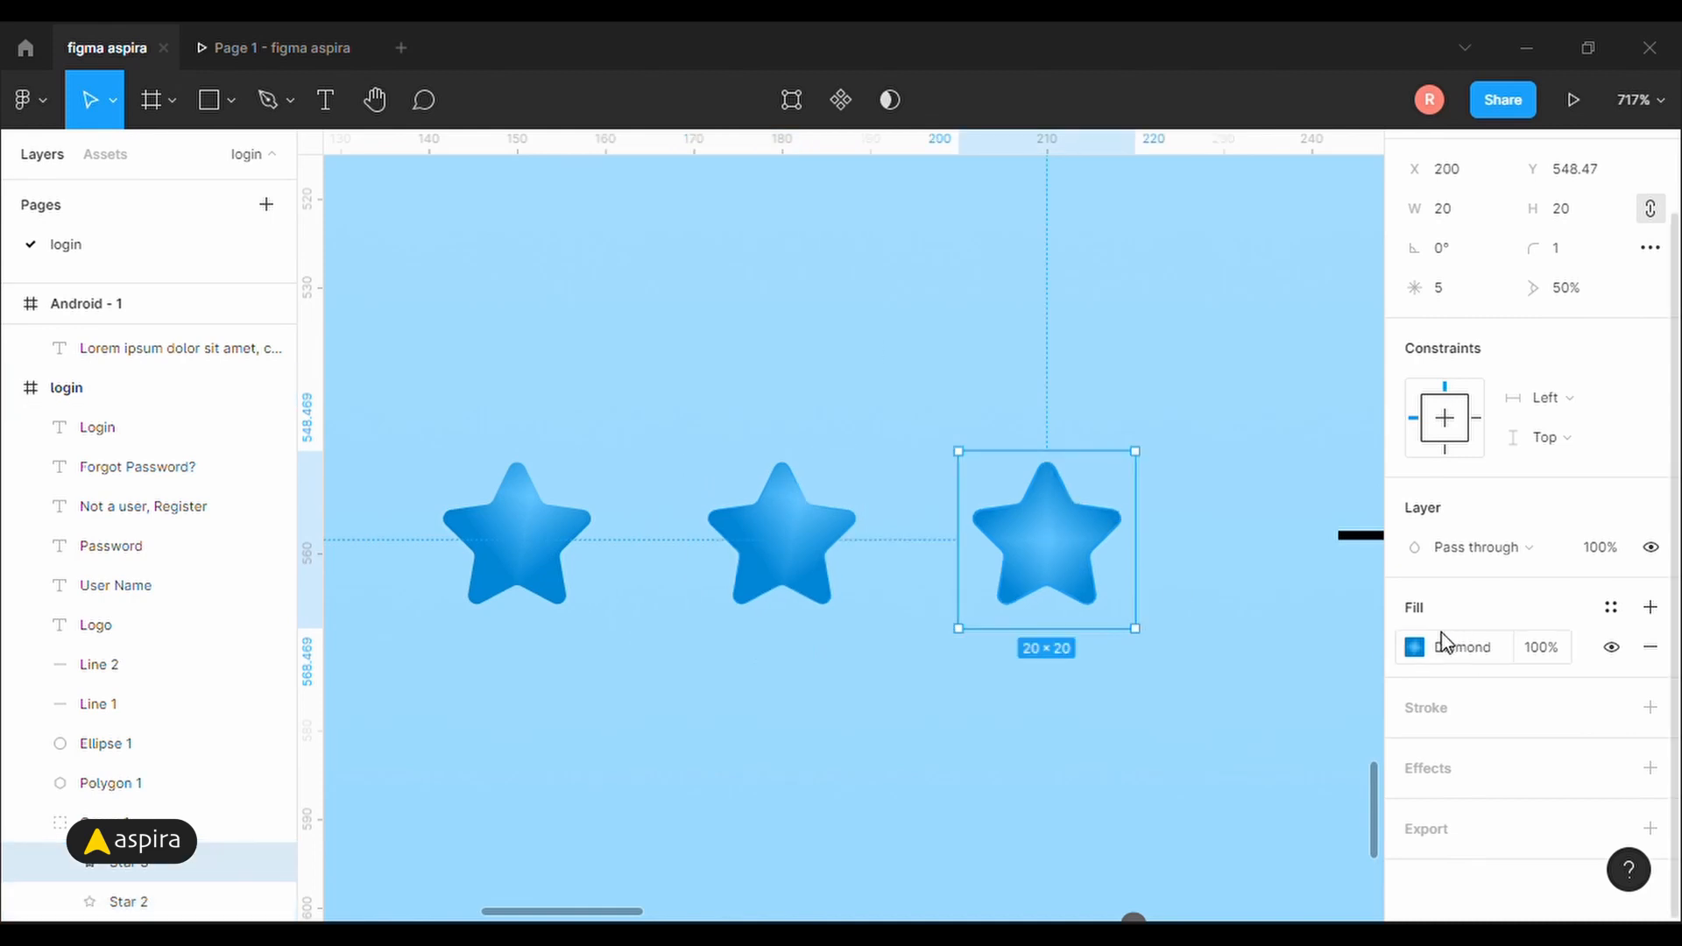
{"action": "left_click", "coordinate": [1414, 647]}
{"action": "left_click_drag", "start_coordinate": [1239, 178], "coordinate": [1412, 203]}
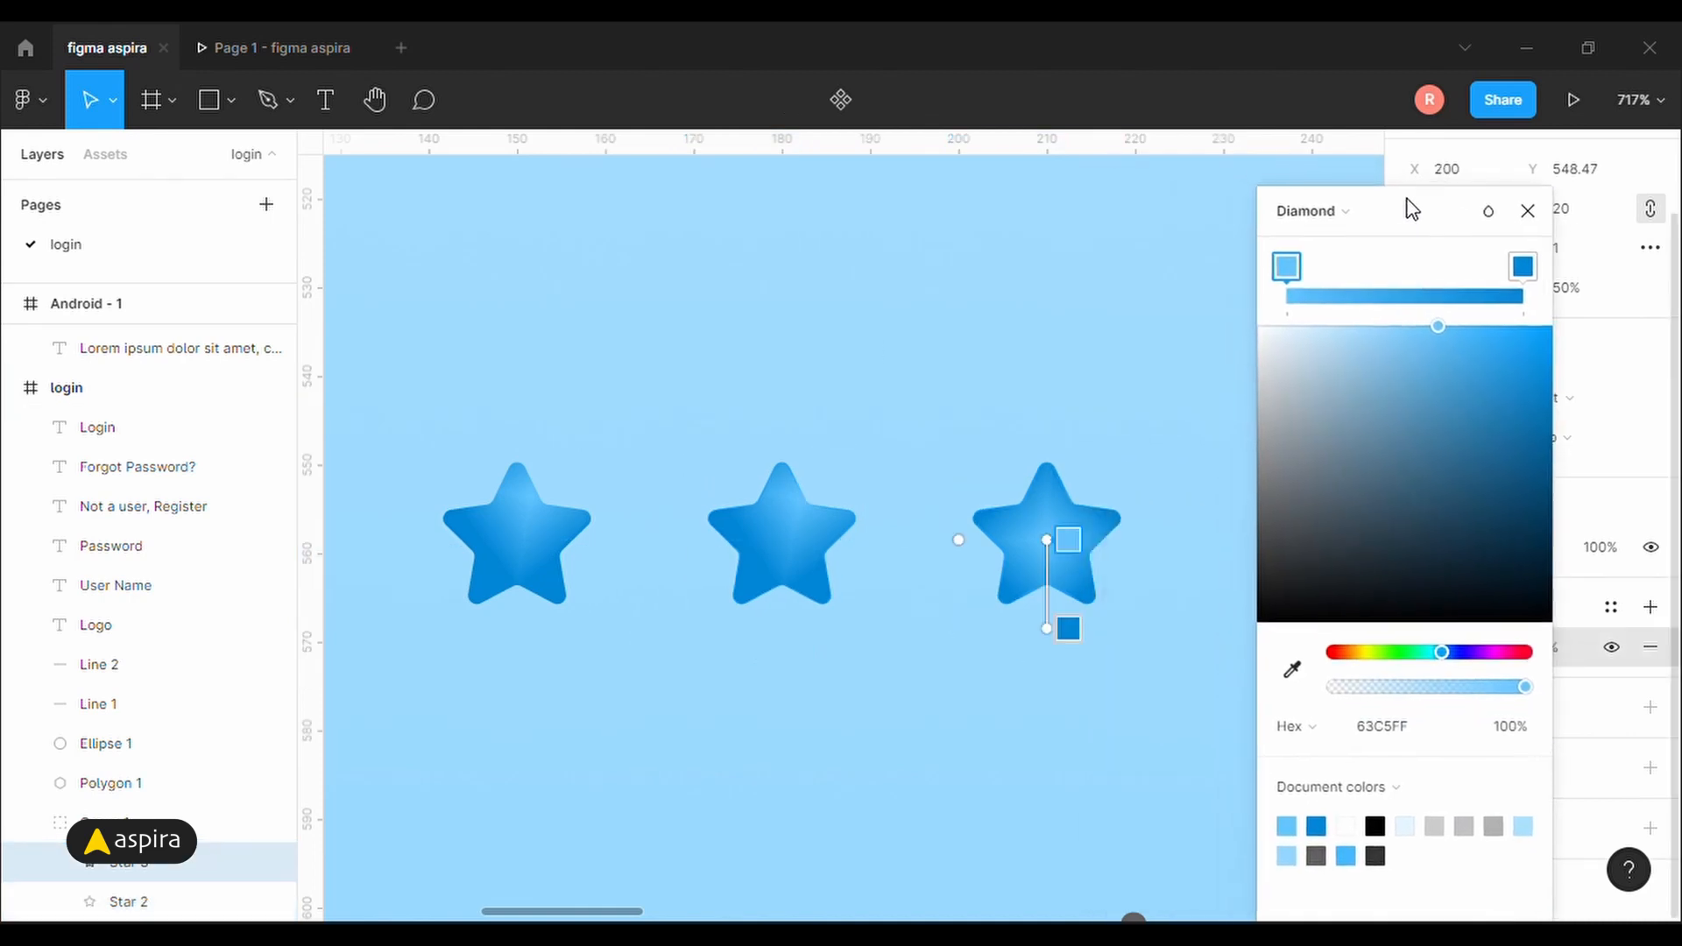
{"action": "left_click_drag", "start_coordinate": [1066, 551], "coordinate": [1087, 522]}
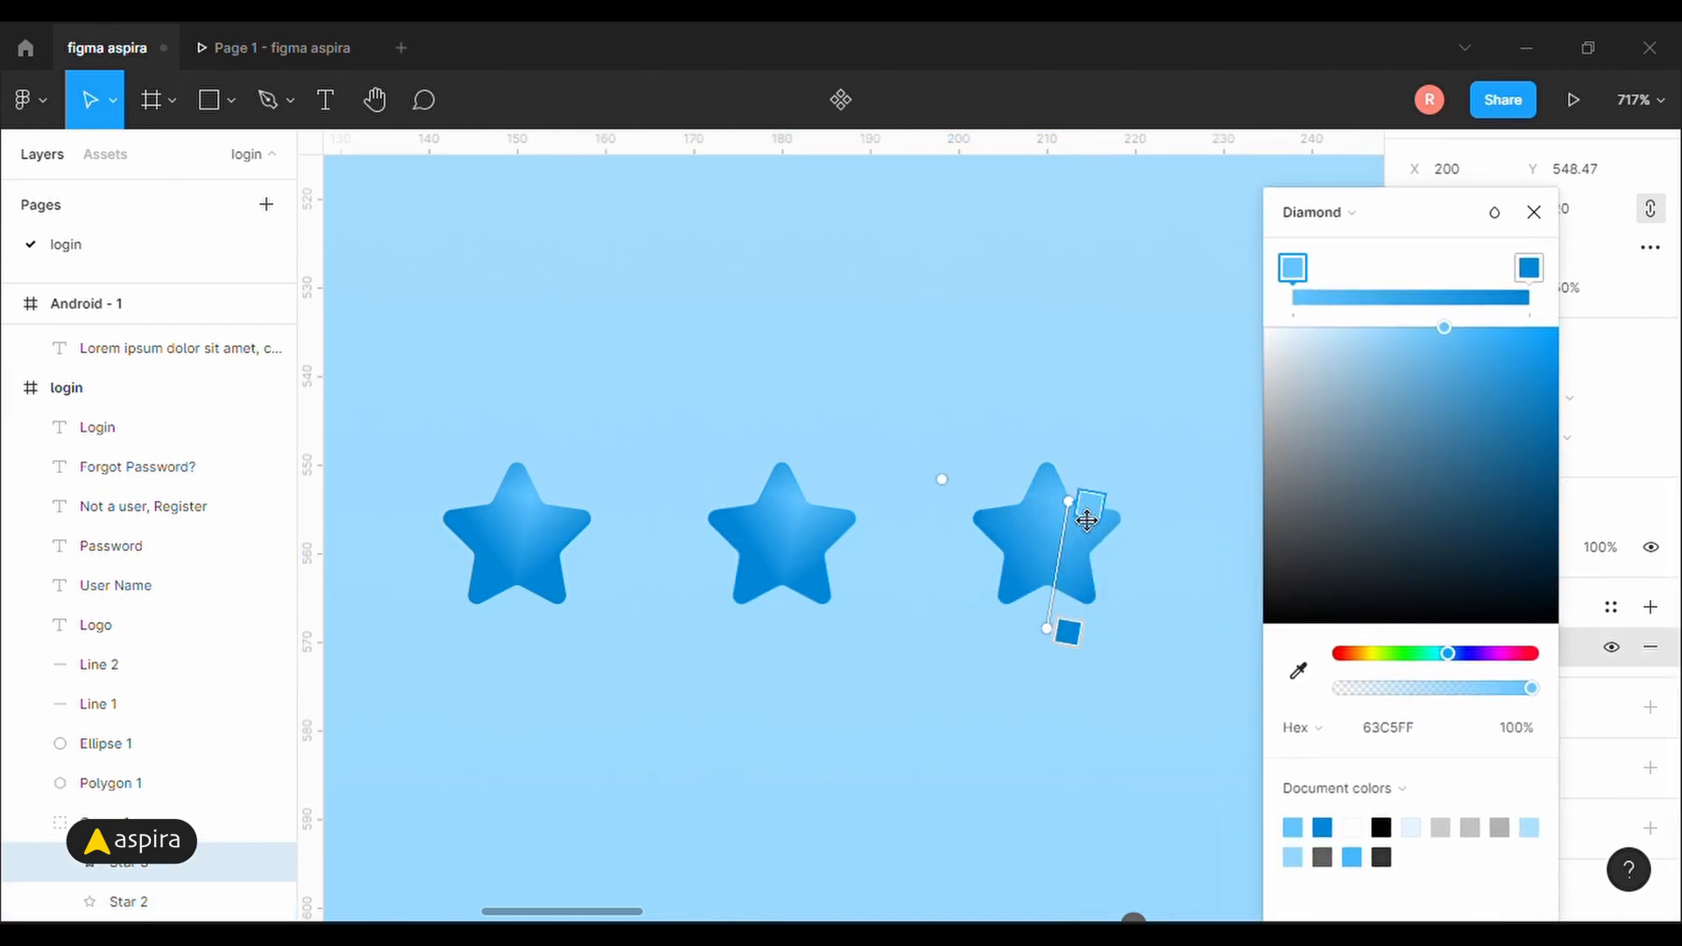
{"action": "left_click_drag", "start_coordinate": [1068, 639], "coordinate": [1075, 581]}
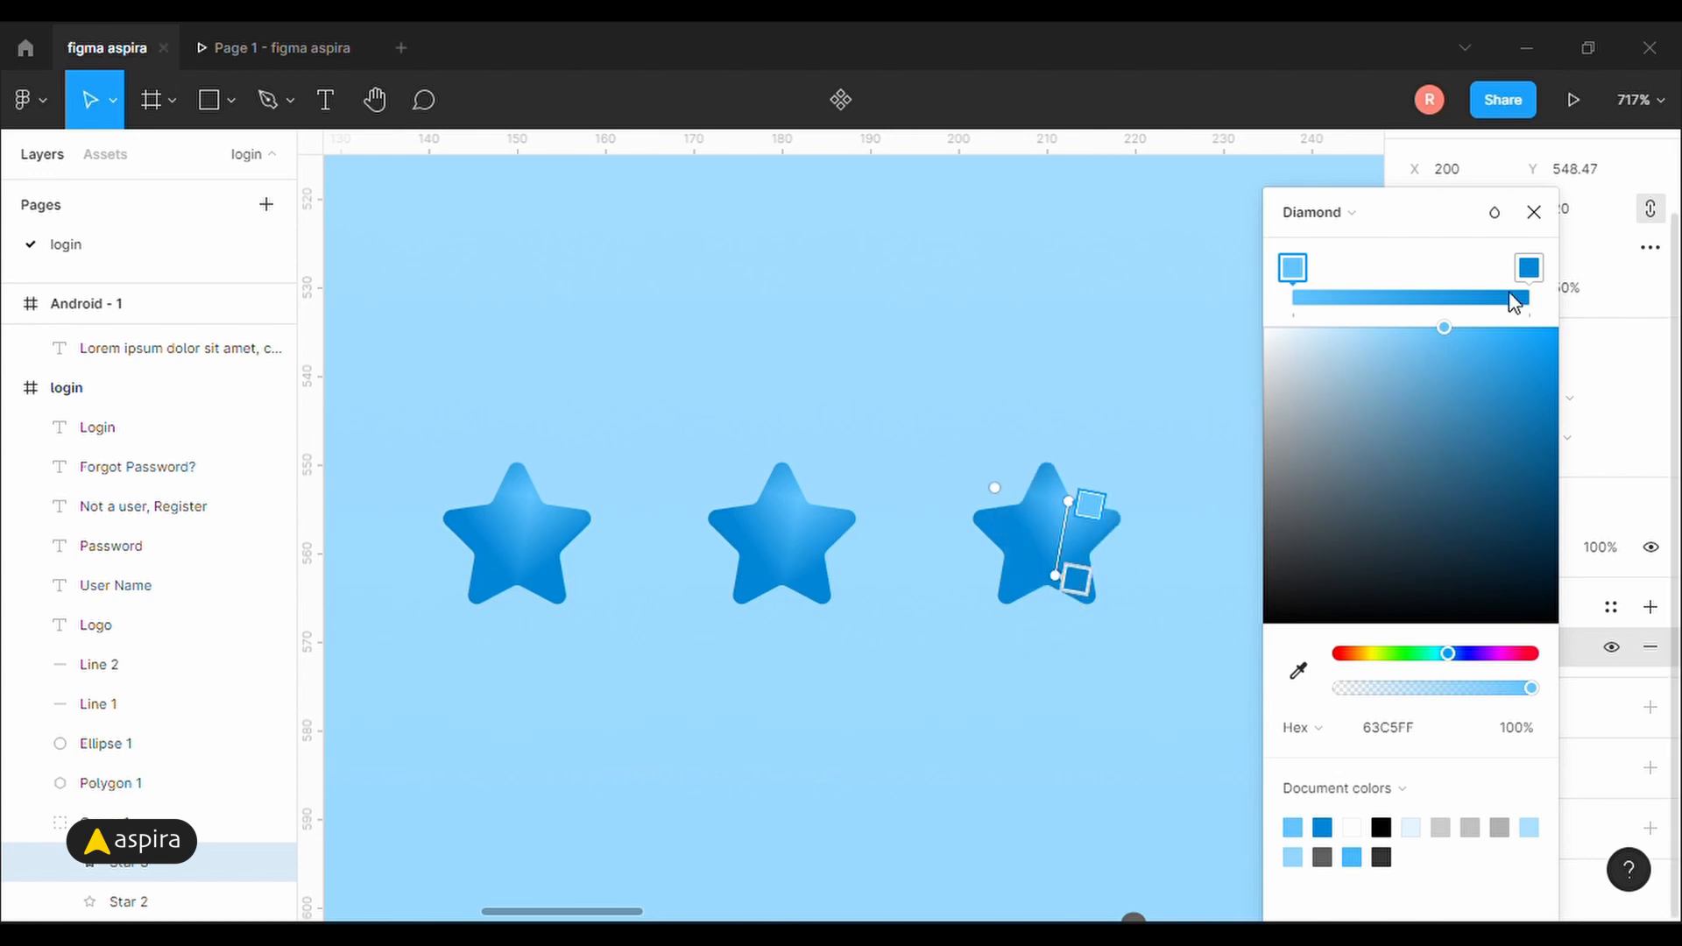
{"action": "left_click", "coordinate": [1535, 213]}
{"action": "left_click", "coordinate": [1139, 353]}
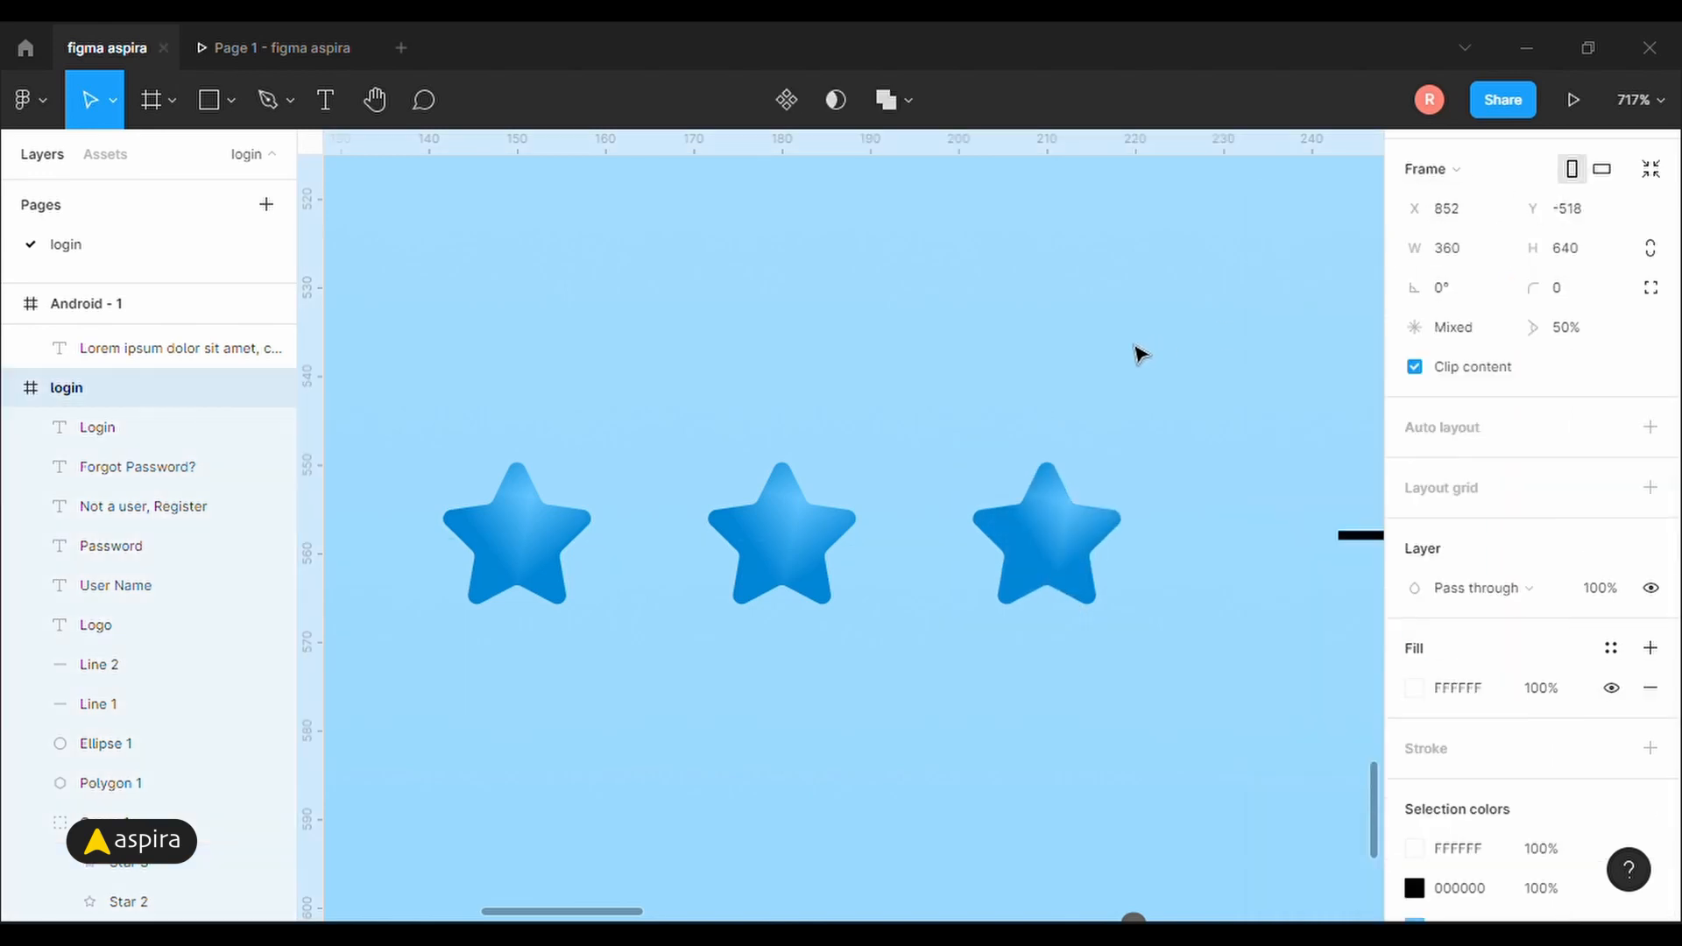
Replace the grey fill of the "Not a user, Register" text with the document's dark blue 0086D6.
{"action": "key", "text": "minus"}
{"action": "key", "text": "minus"}
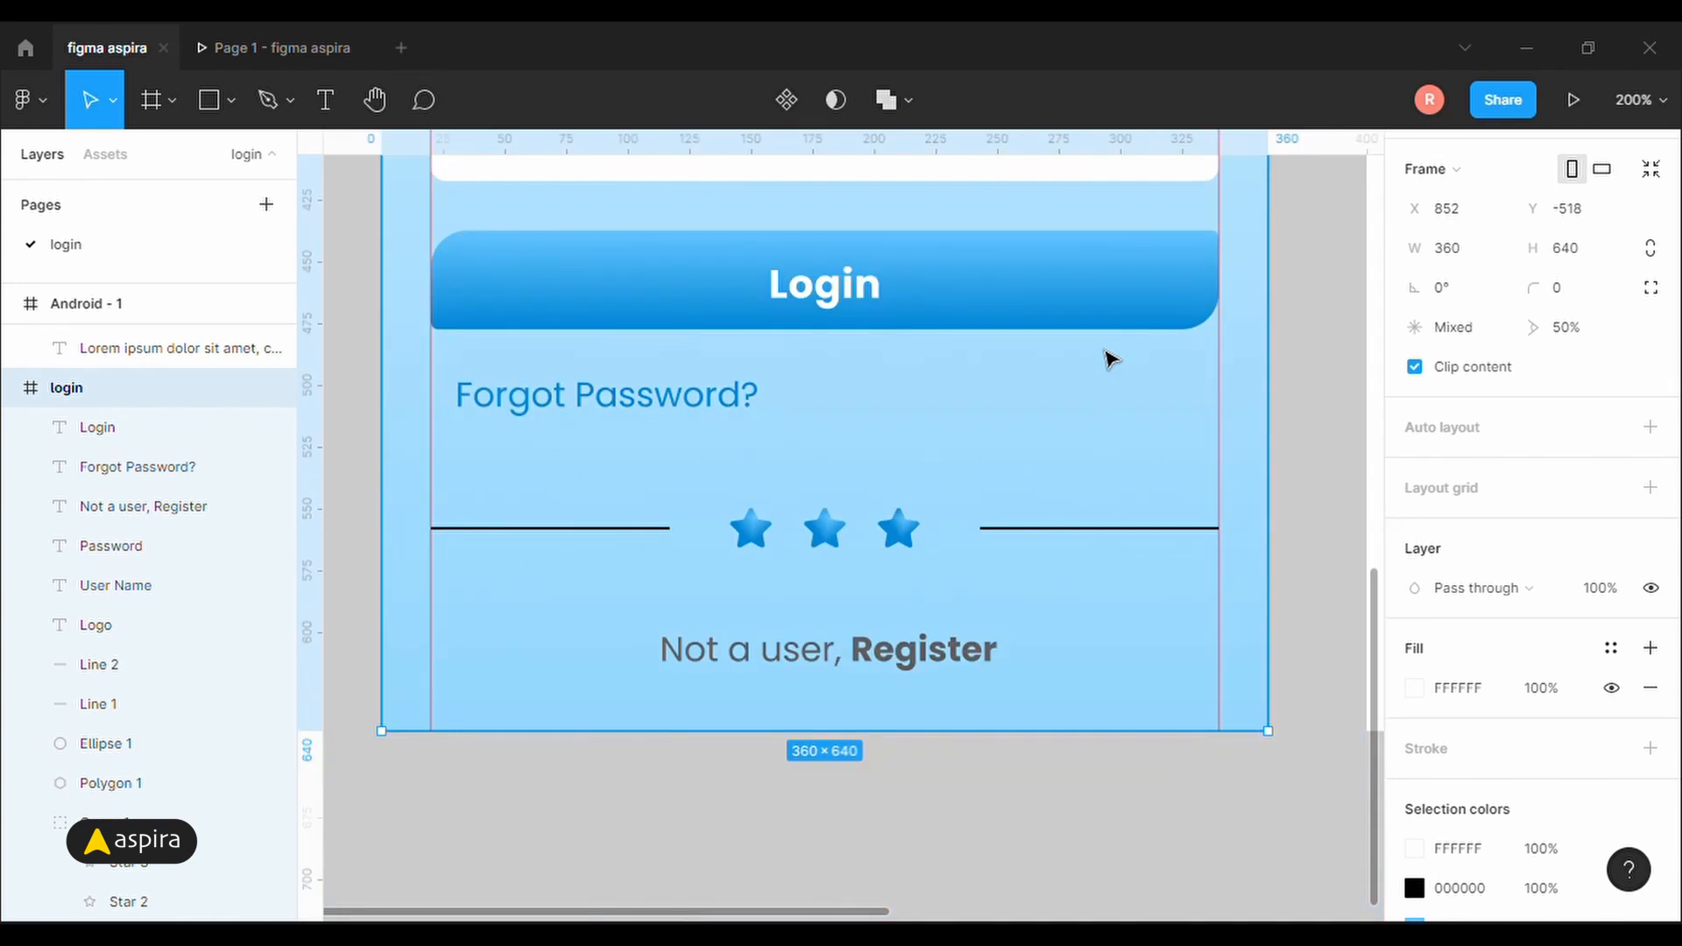
{"action": "left_click", "coordinate": [907, 655]}
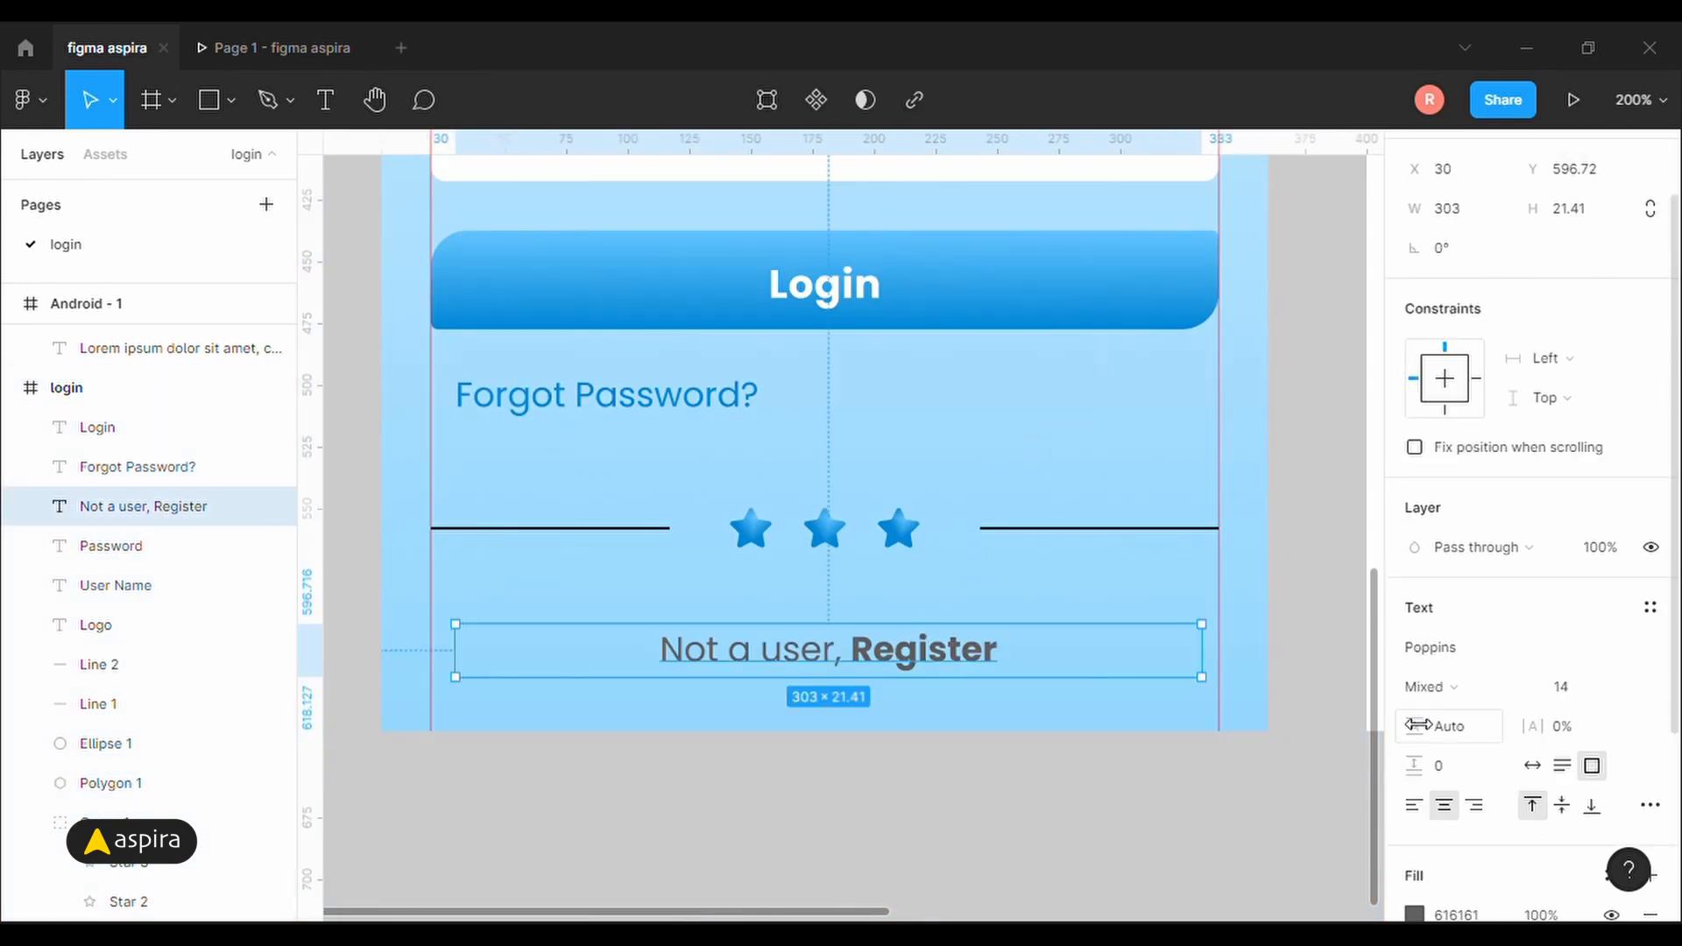
{"action": "scroll", "coordinate": [1430, 719], "scroll_direction": "down", "scroll_amount": 3}
{"action": "left_click", "coordinate": [1414, 647]}
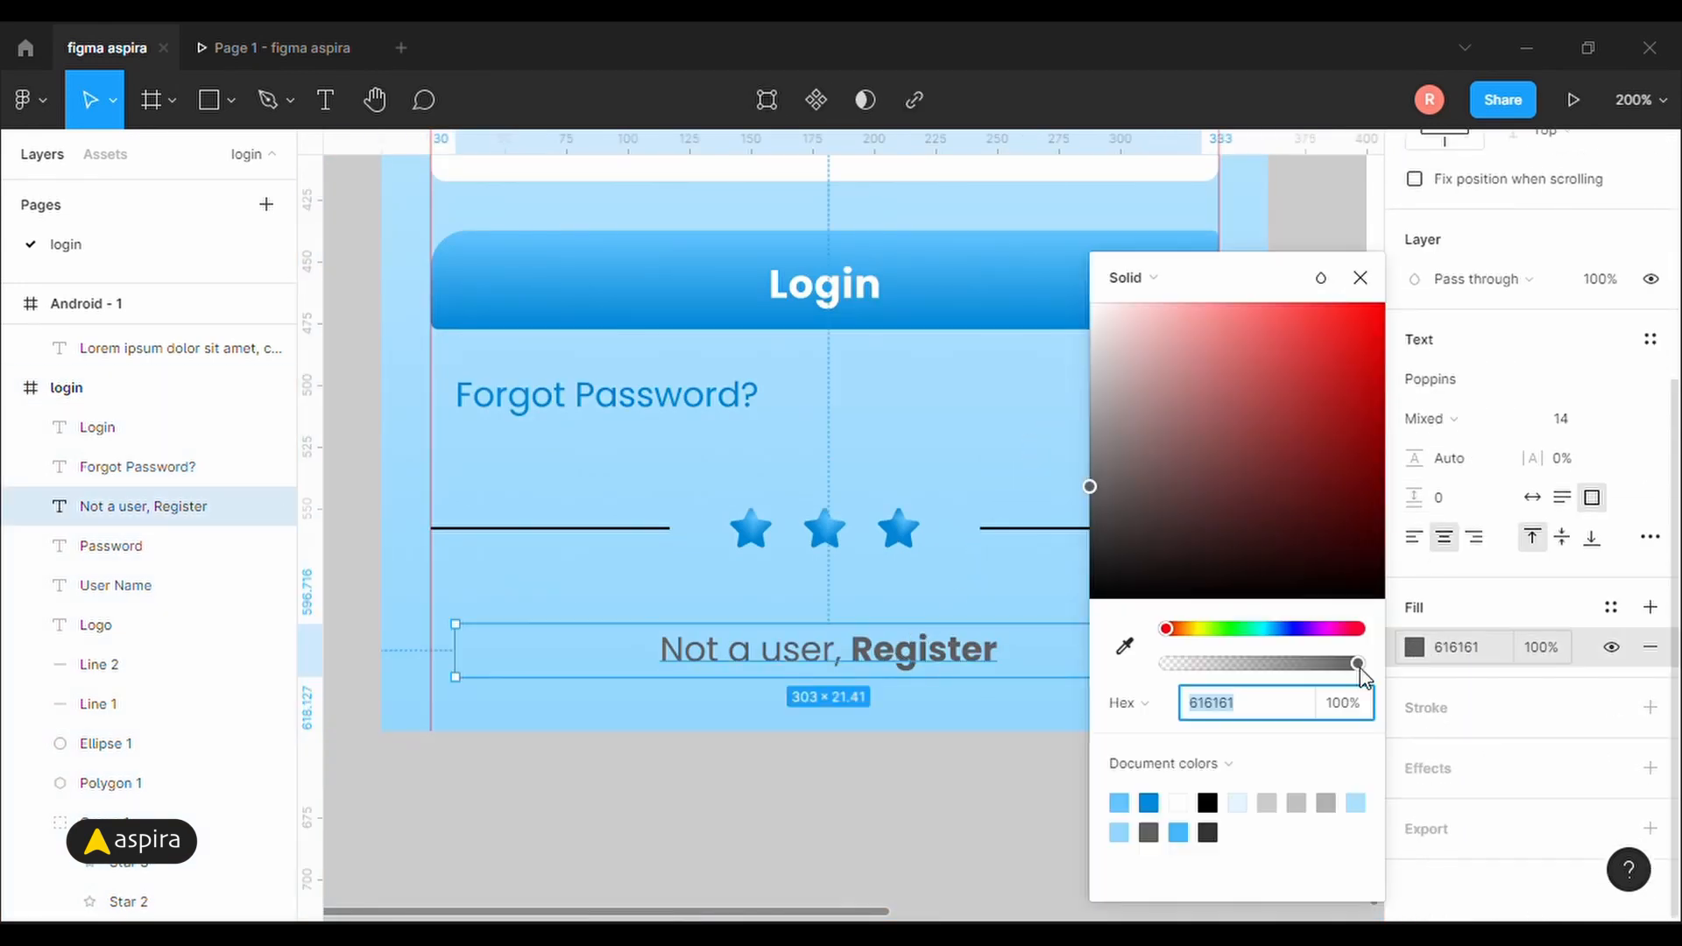
{"action": "left_click", "coordinate": [1167, 830]}
{"action": "left_click", "coordinate": [1360, 277]}
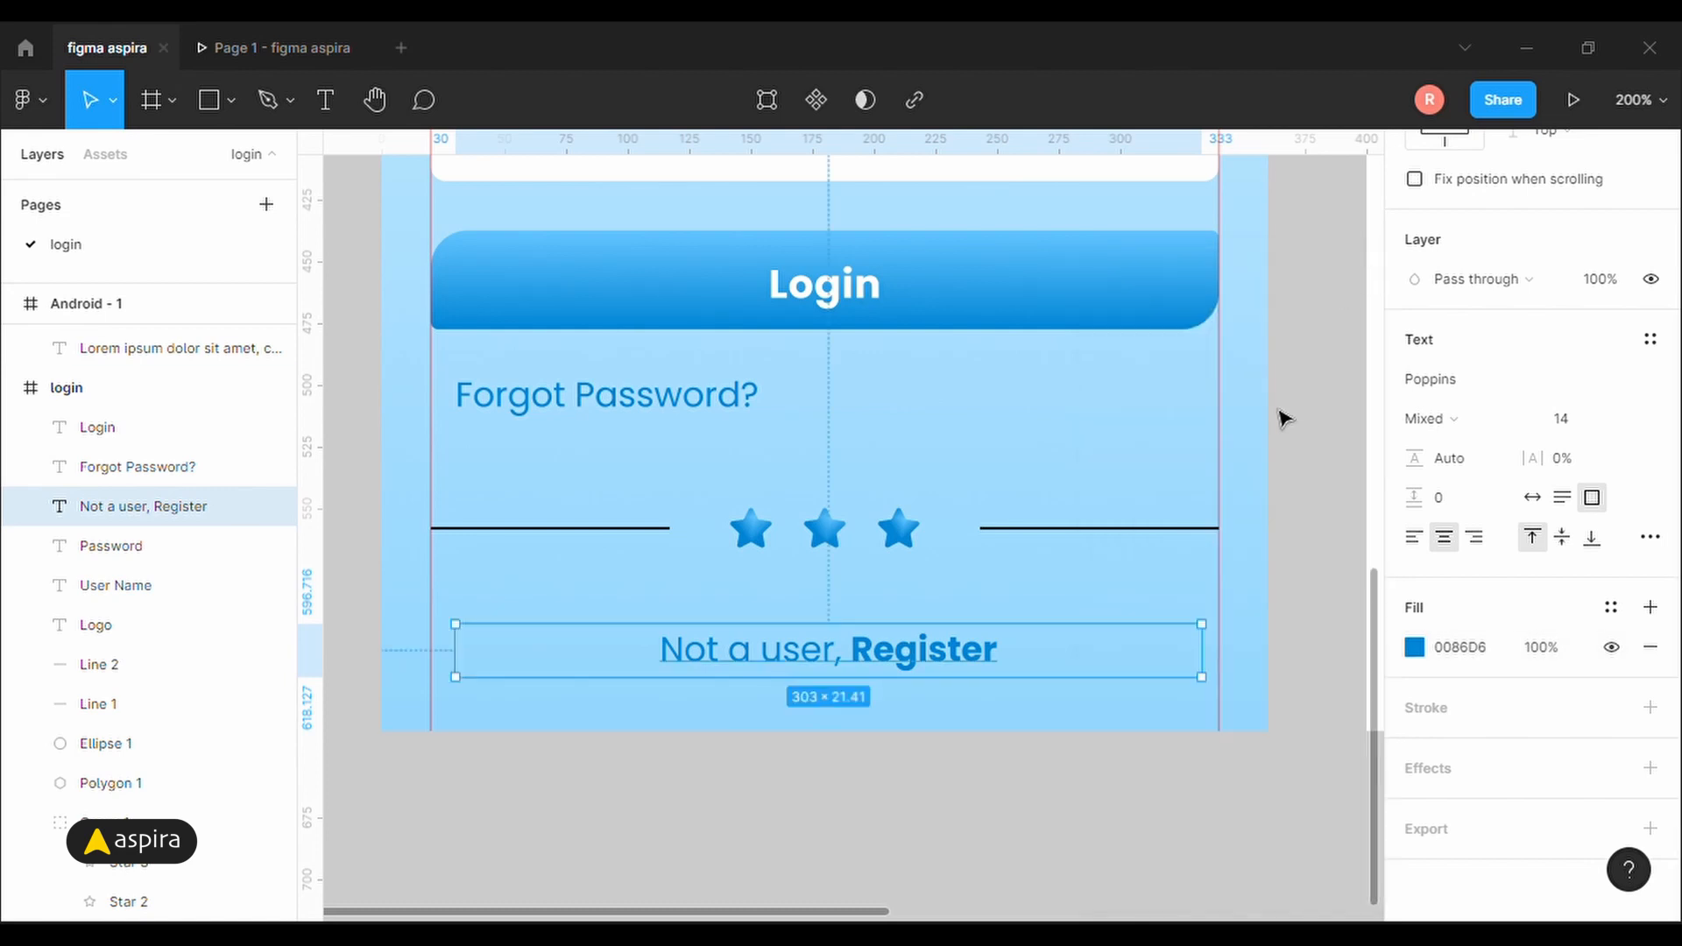
Review the whole login screen from the logo down to the Register text.
{"action": "left_click", "coordinate": [1307, 448]}
{"action": "key", "text": "minus"}
{"action": "key", "text": "minus"}
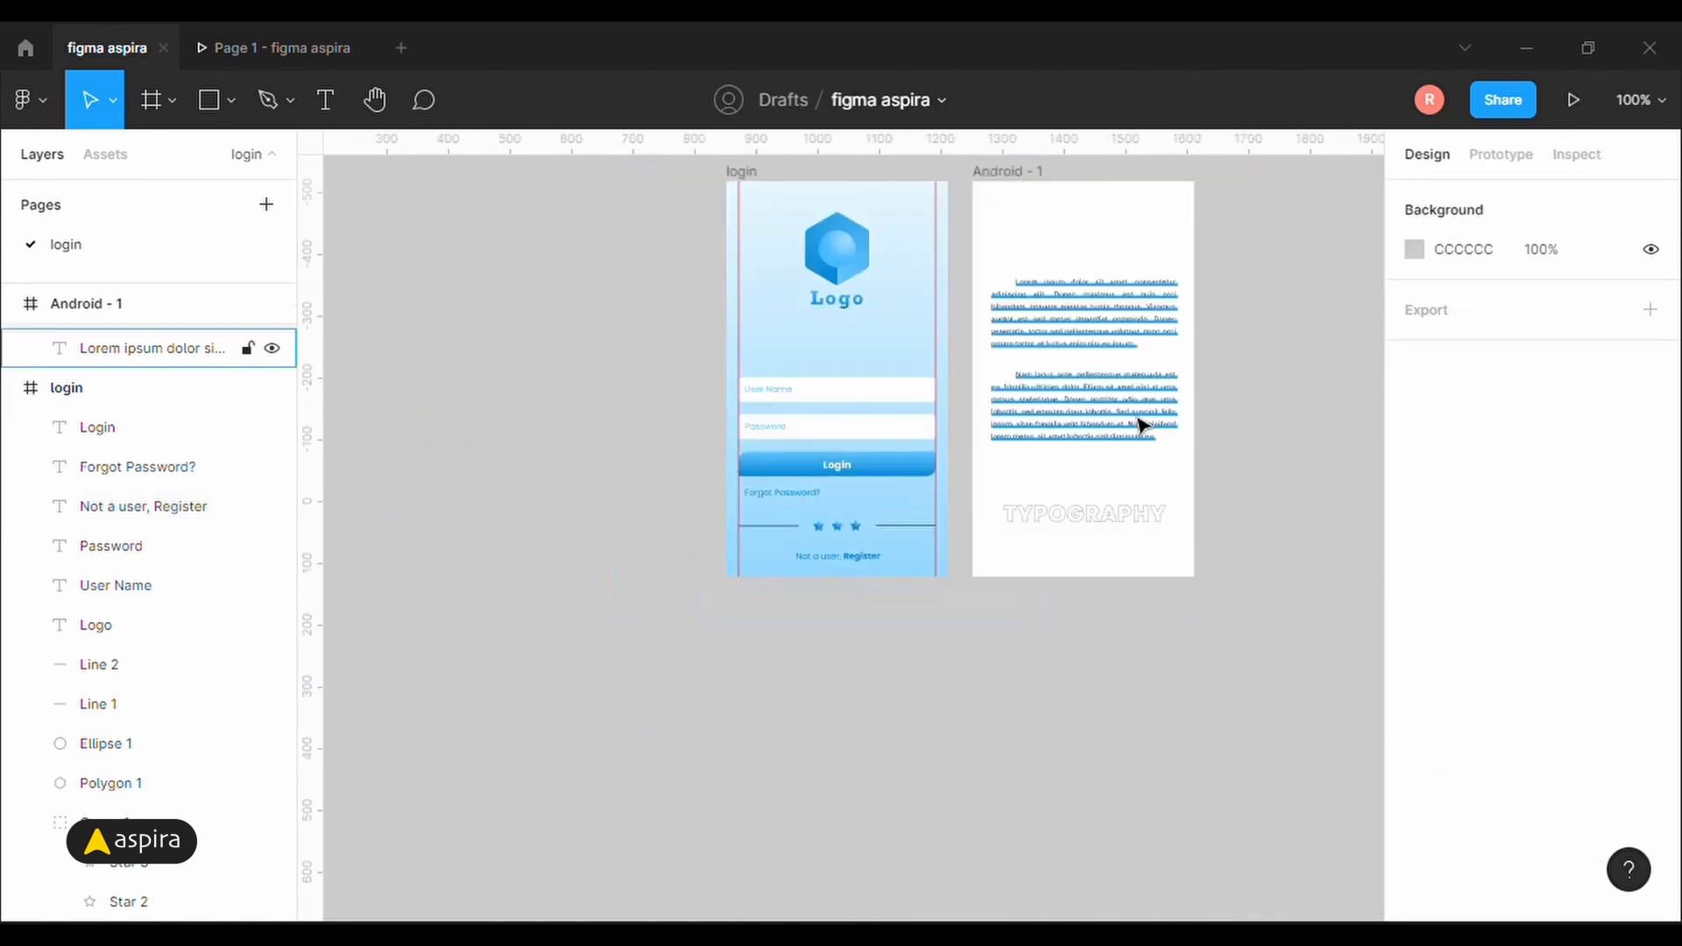
{"action": "left_click", "coordinate": [768, 302]}
{"action": "key", "text": "z"}
{"action": "left_click_drag", "start_coordinate": [724, 203], "coordinate": [986, 619]}
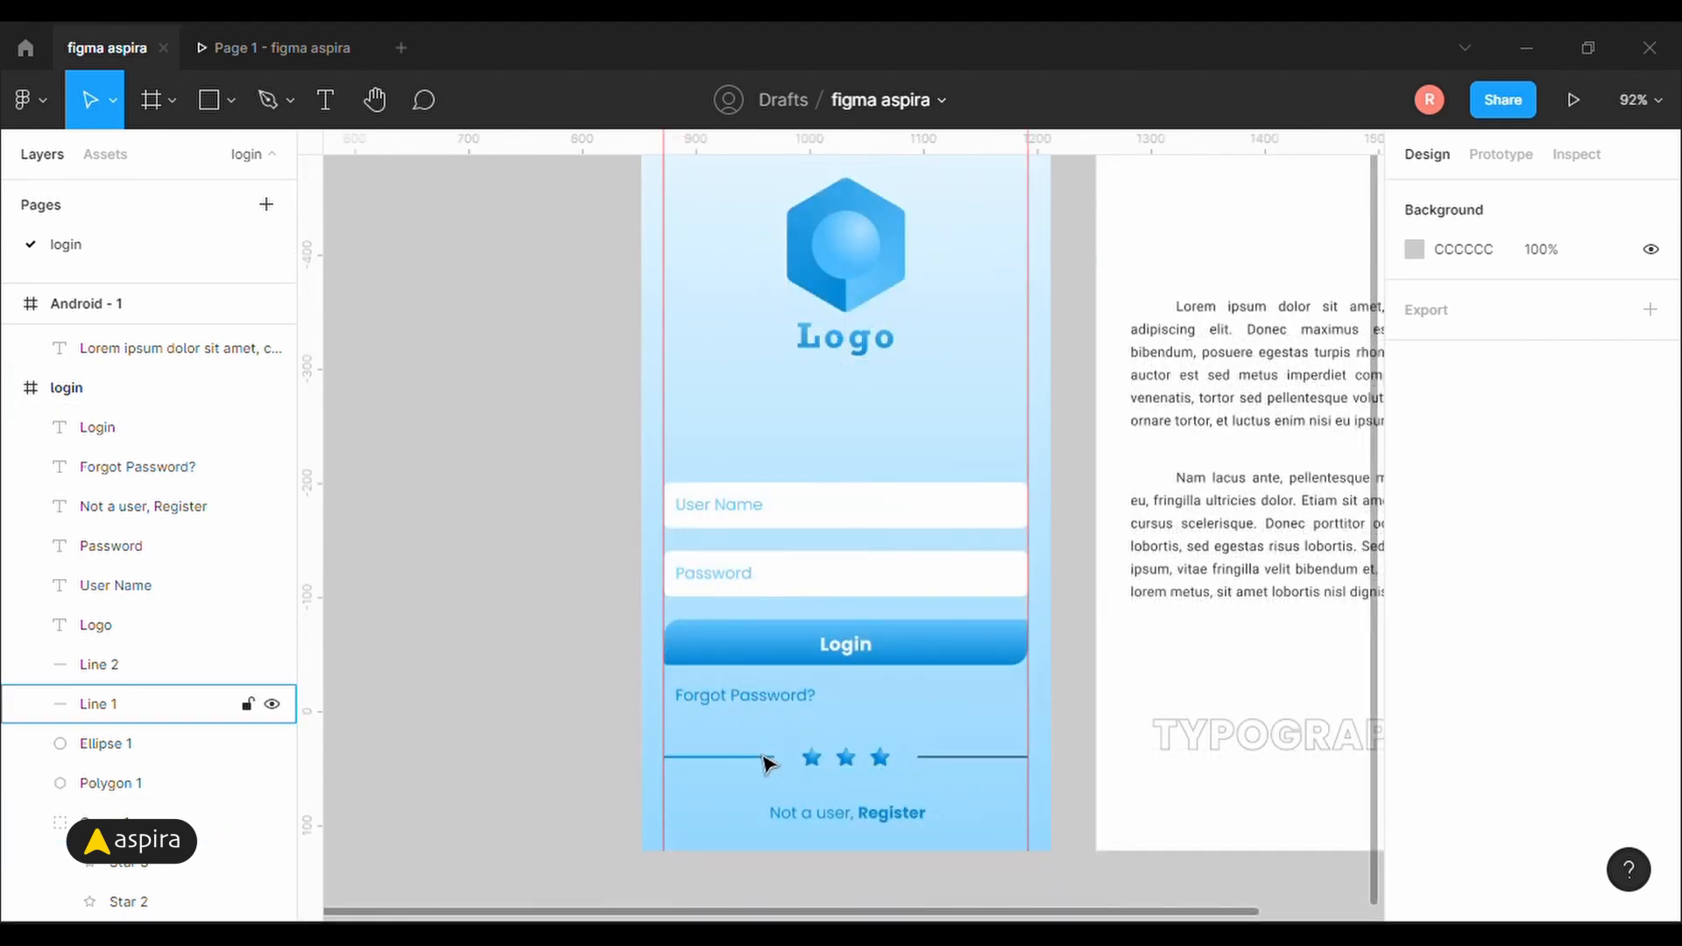
Set the stroke colour of the divider line left of the stars to grey 999999.
{"action": "left_click_drag", "start_coordinate": [611, 704], "coordinate": [1054, 858]}
{"action": "left_click", "coordinate": [670, 480]}
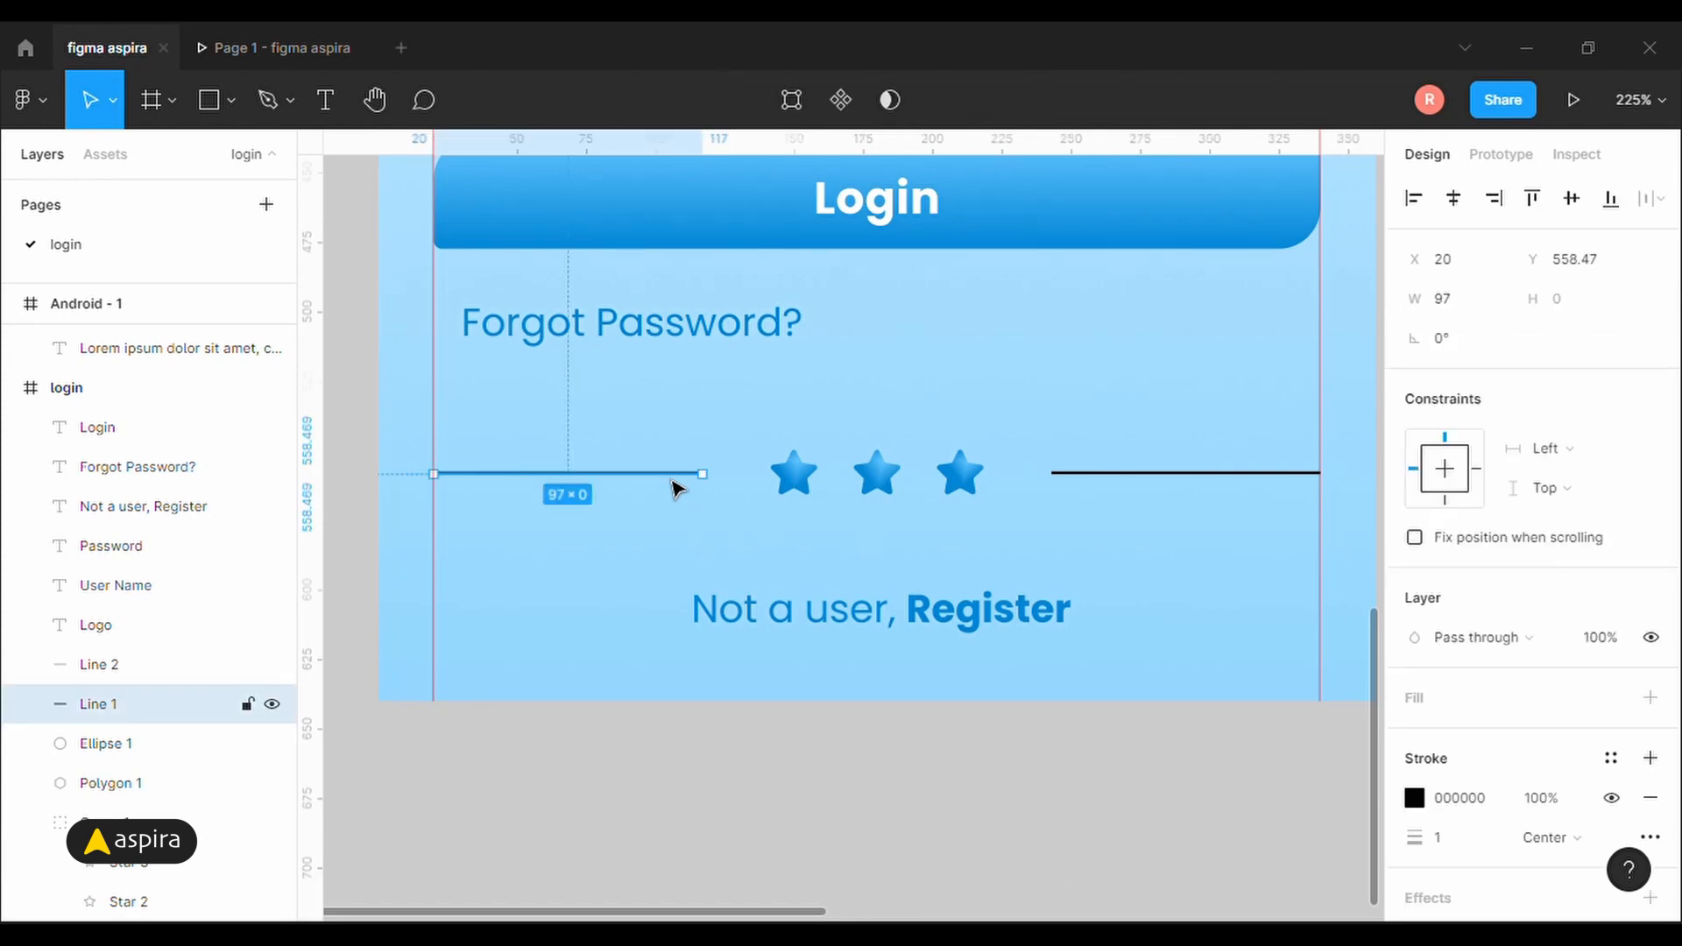
{"action": "scroll", "coordinate": [1535, 784], "scroll_direction": "down", "scroll_amount": 3}
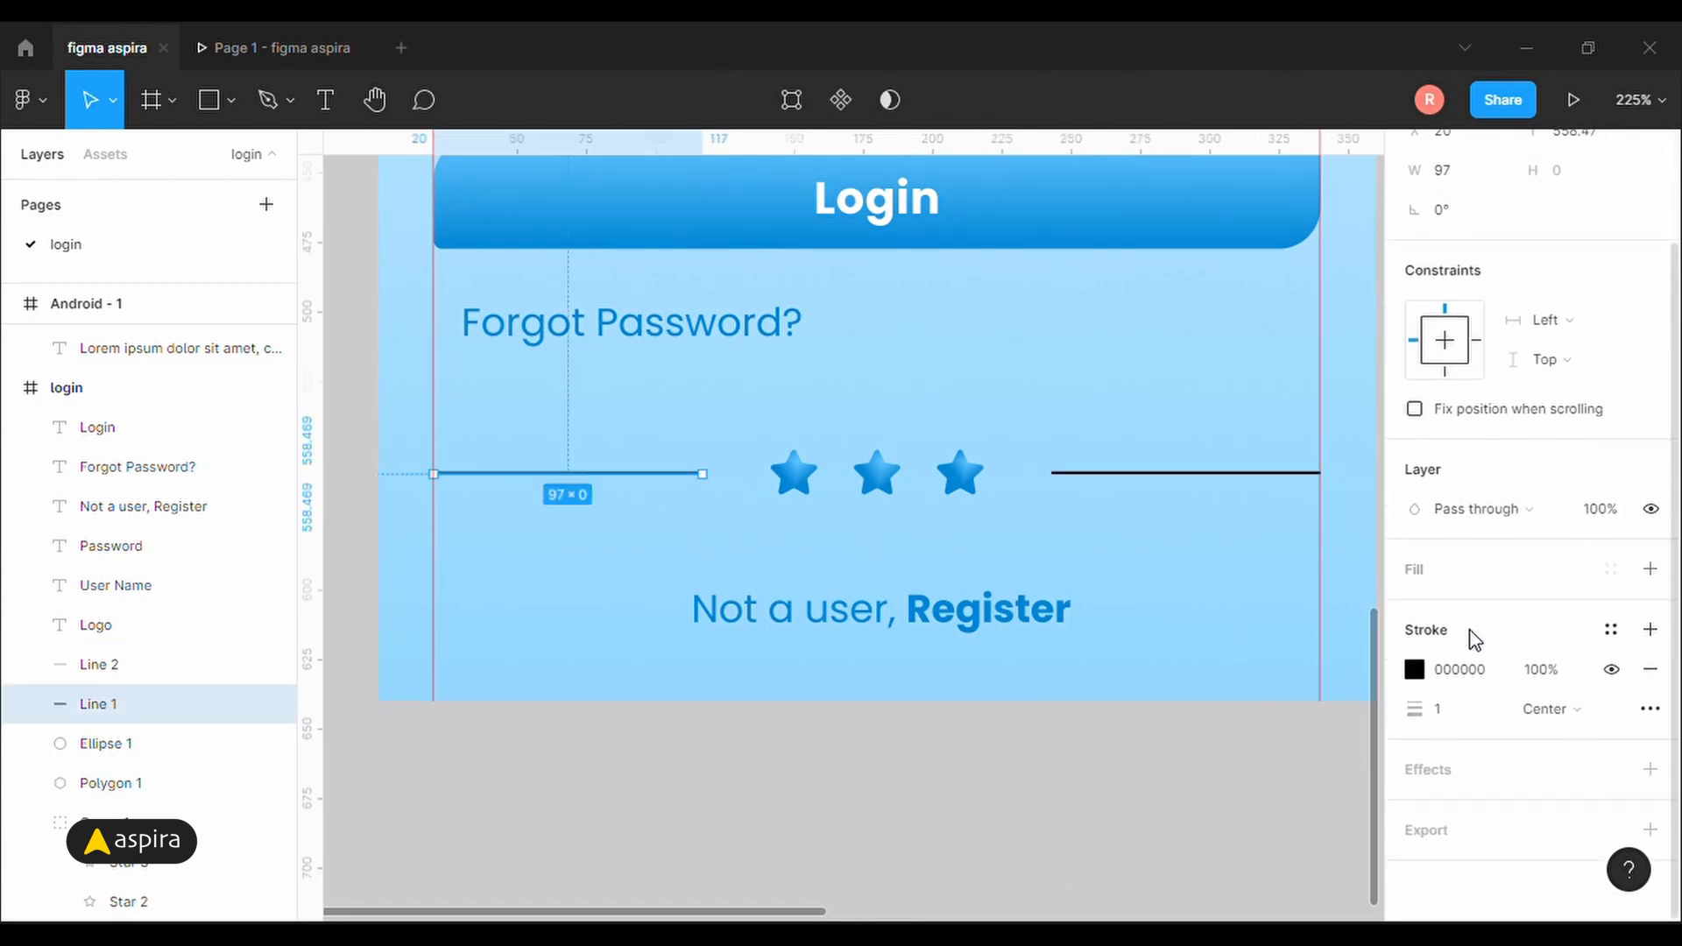
{"action": "left_click", "coordinate": [1413, 668]}
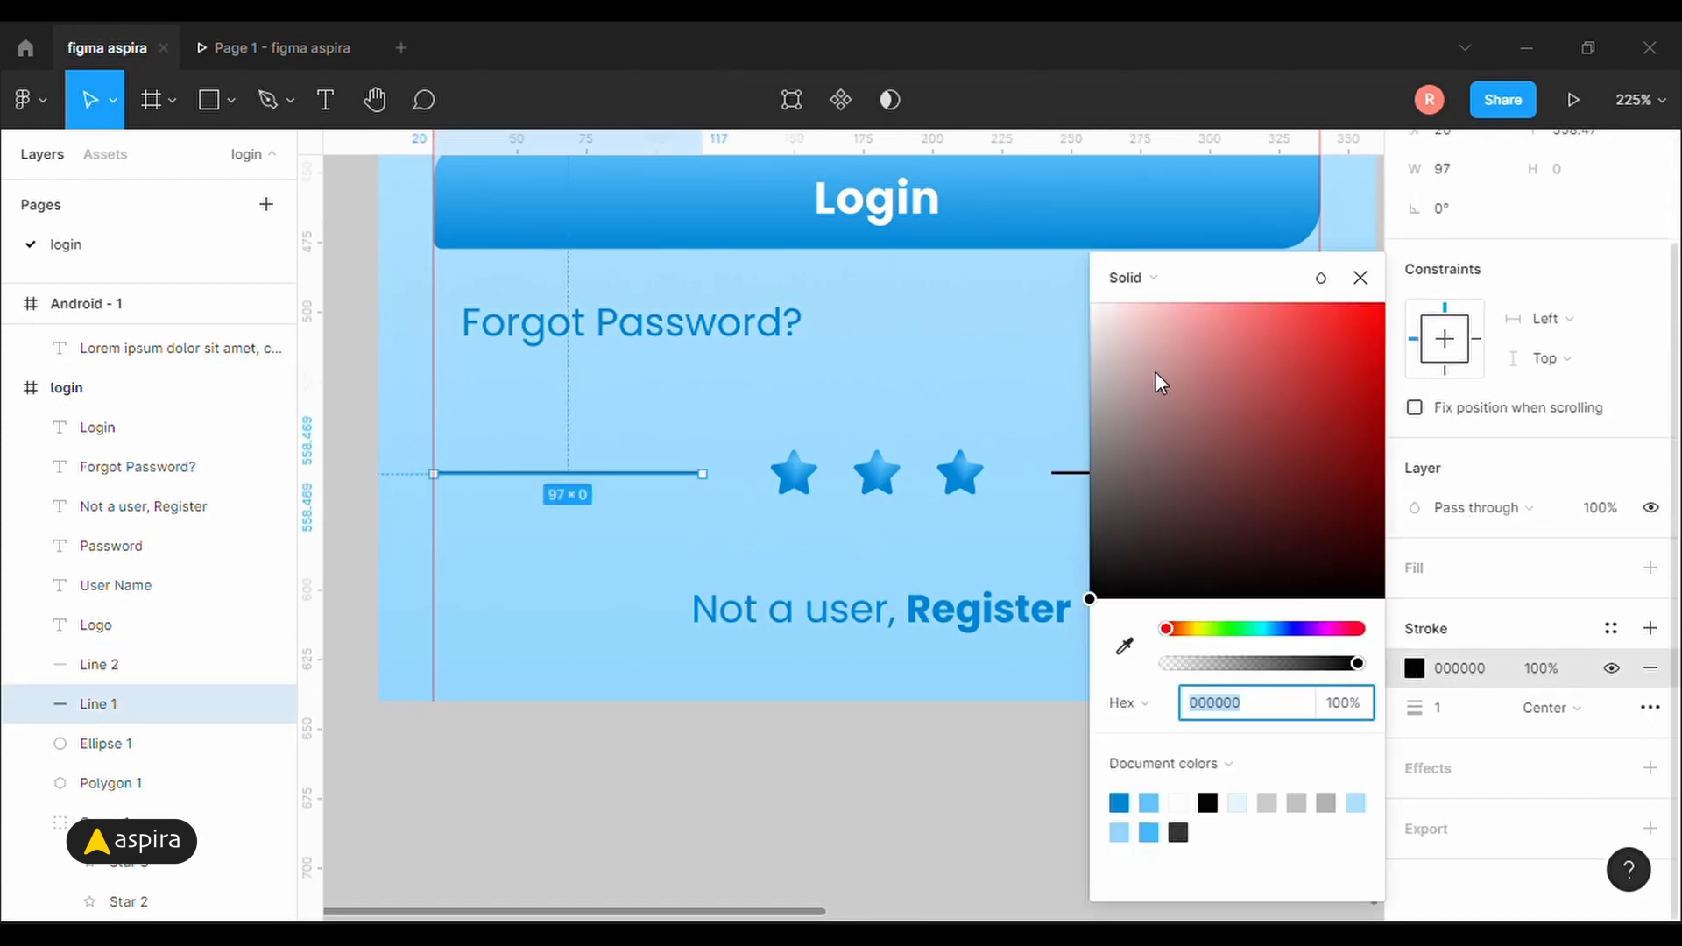
{"action": "mouse_move", "coordinate": [1155, 371]}
{"action": "left_mouse_down"}
{"action": "mouse_move", "coordinate": [1031, 311]}
{"action": "mouse_move", "coordinate": [1014, 421]}
{"action": "left_mouse_up"}
{"action": "left_click", "coordinate": [1361, 278]}
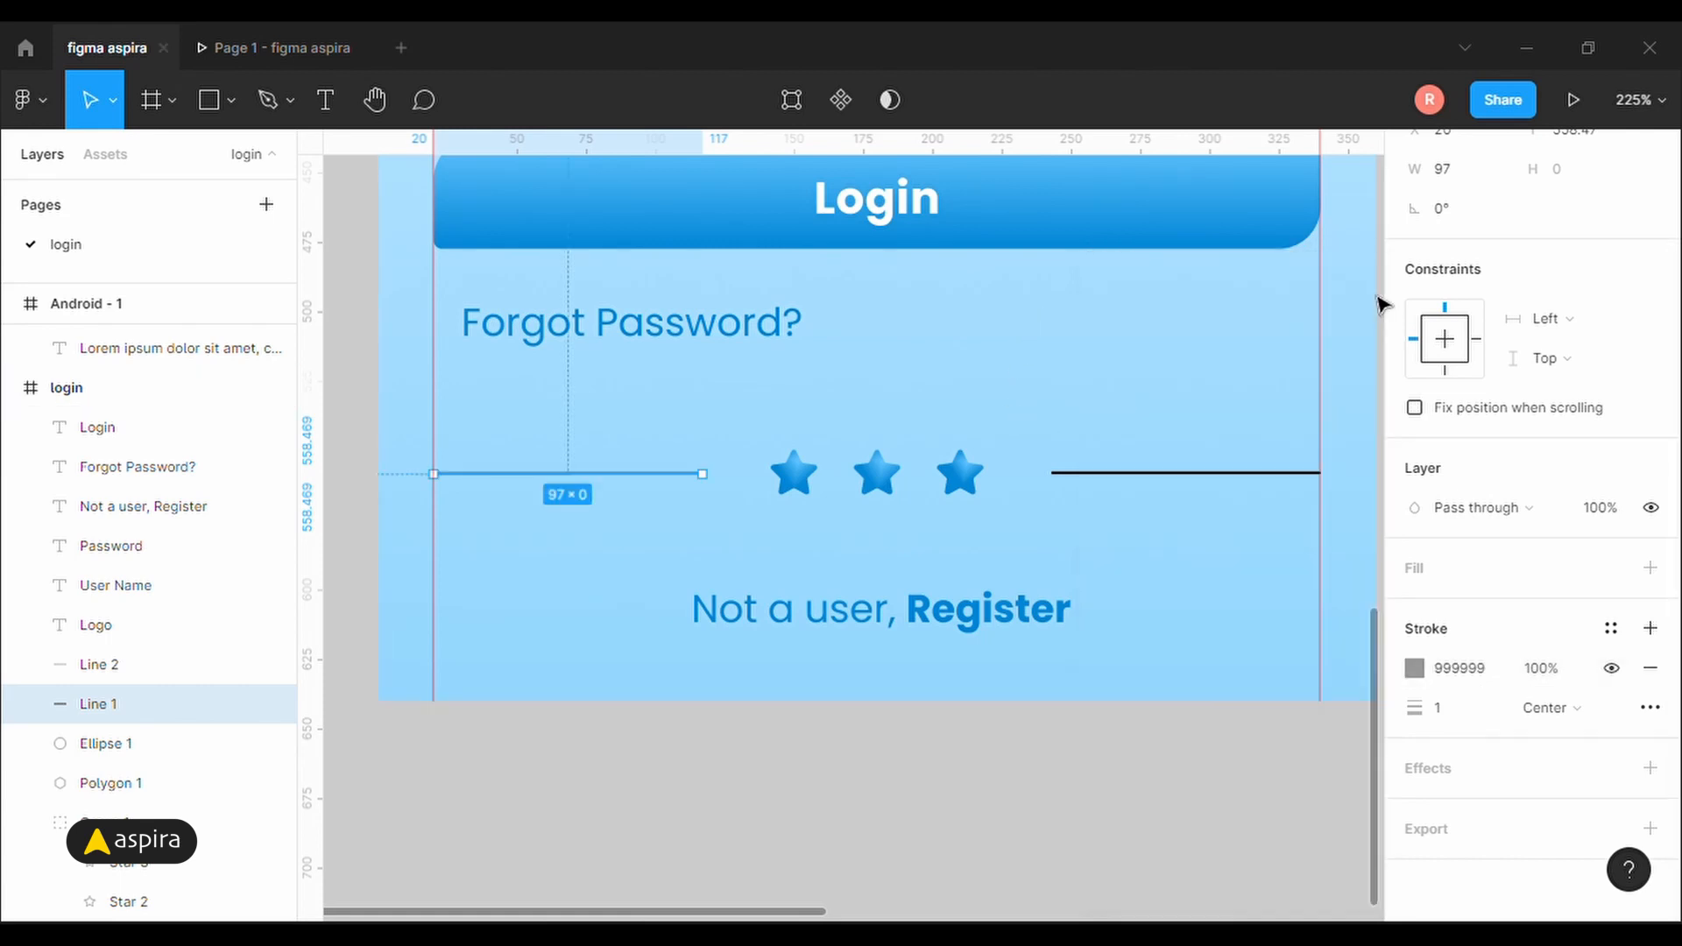
Set the left divider line's stroke thickness to 2.
{"action": "left_click", "coordinate": [1454, 714]}
{"action": "type", "text": "2"}
{"action": "key", "text": "Return"}
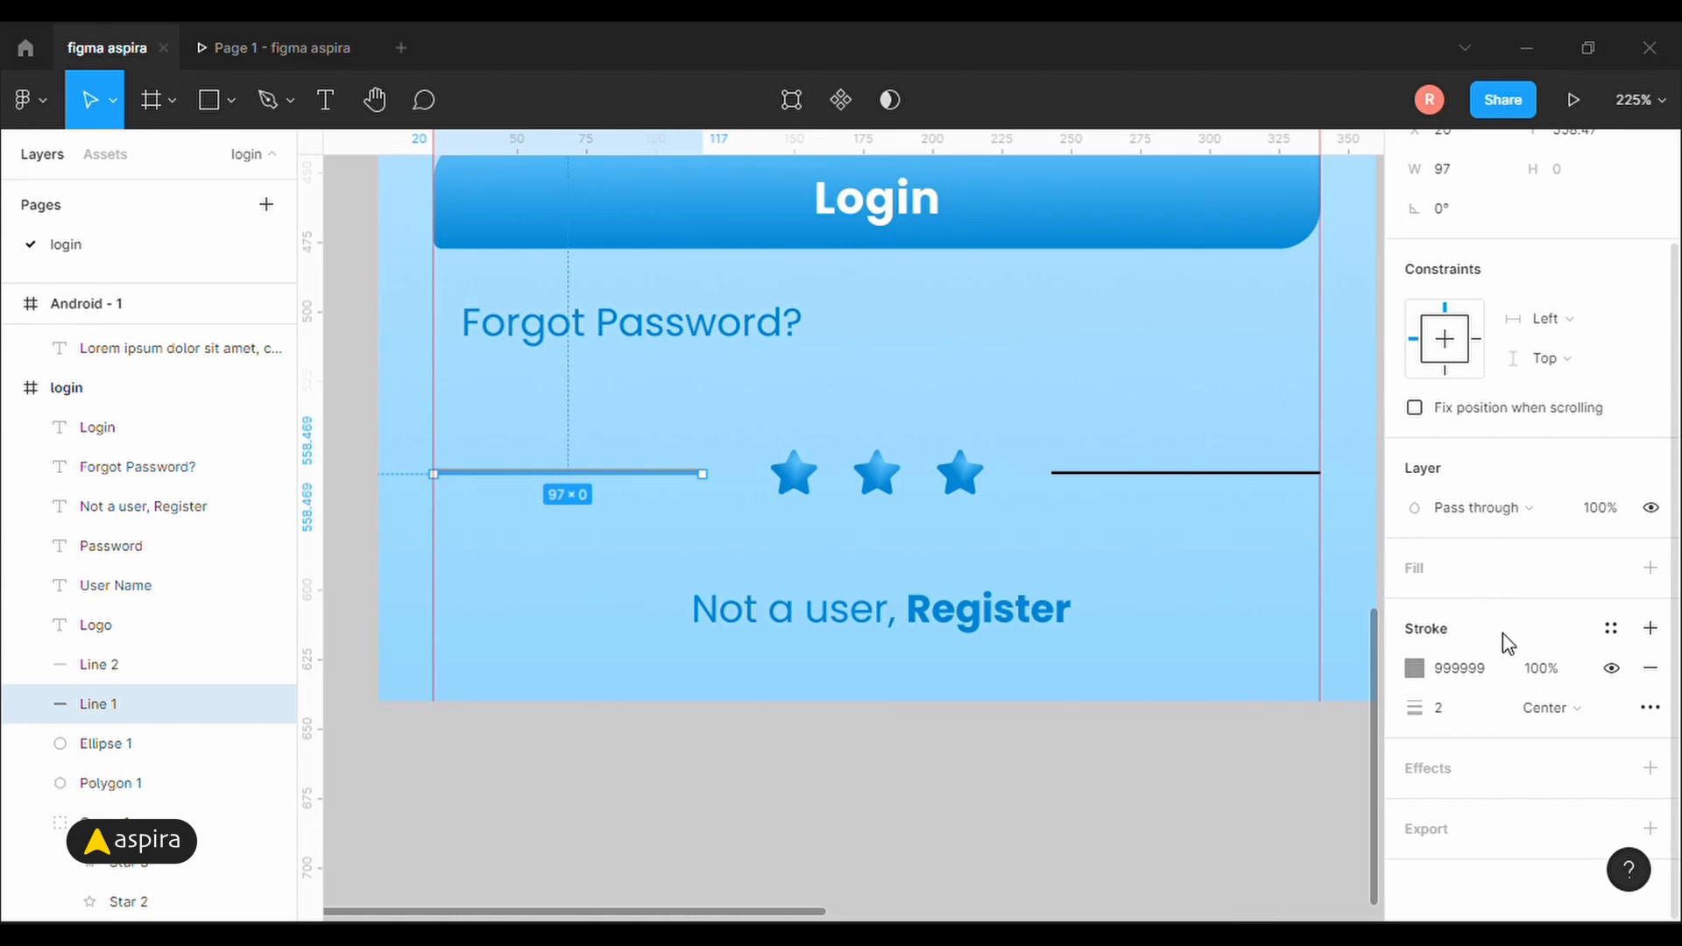
Give the left divider line a Round cap in the advanced stroke settings and inspect its left end up close.
{"action": "left_click", "coordinate": [1654, 714]}
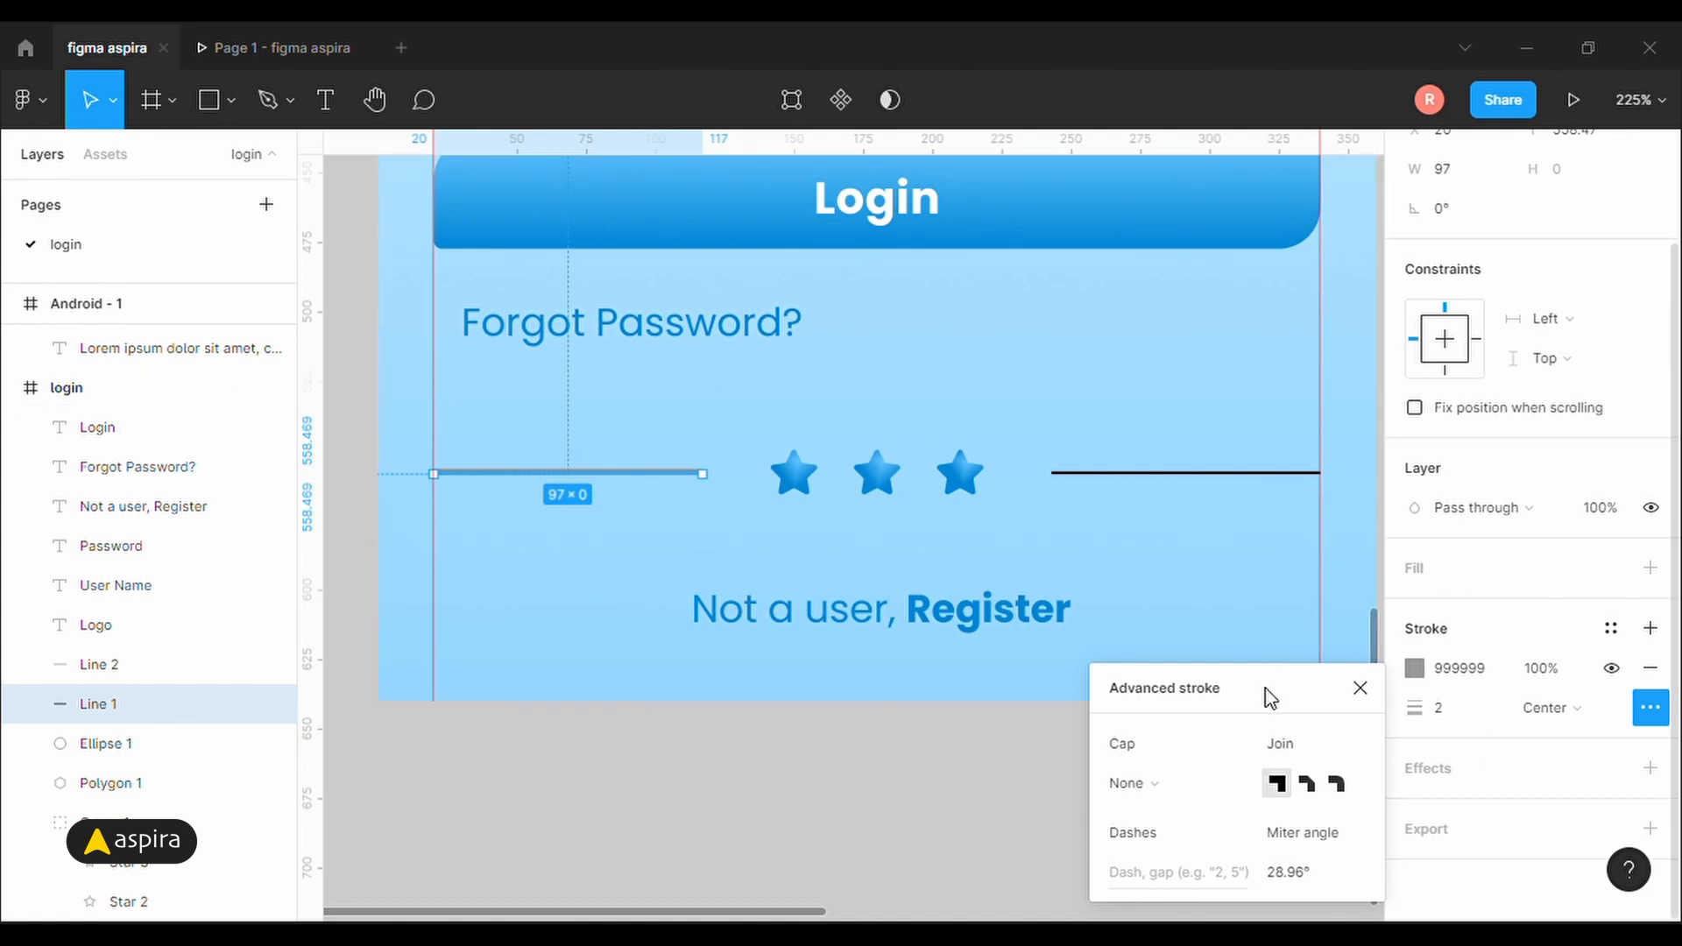
{"action": "left_click_drag", "start_coordinate": [1265, 698], "coordinate": [1333, 350]}
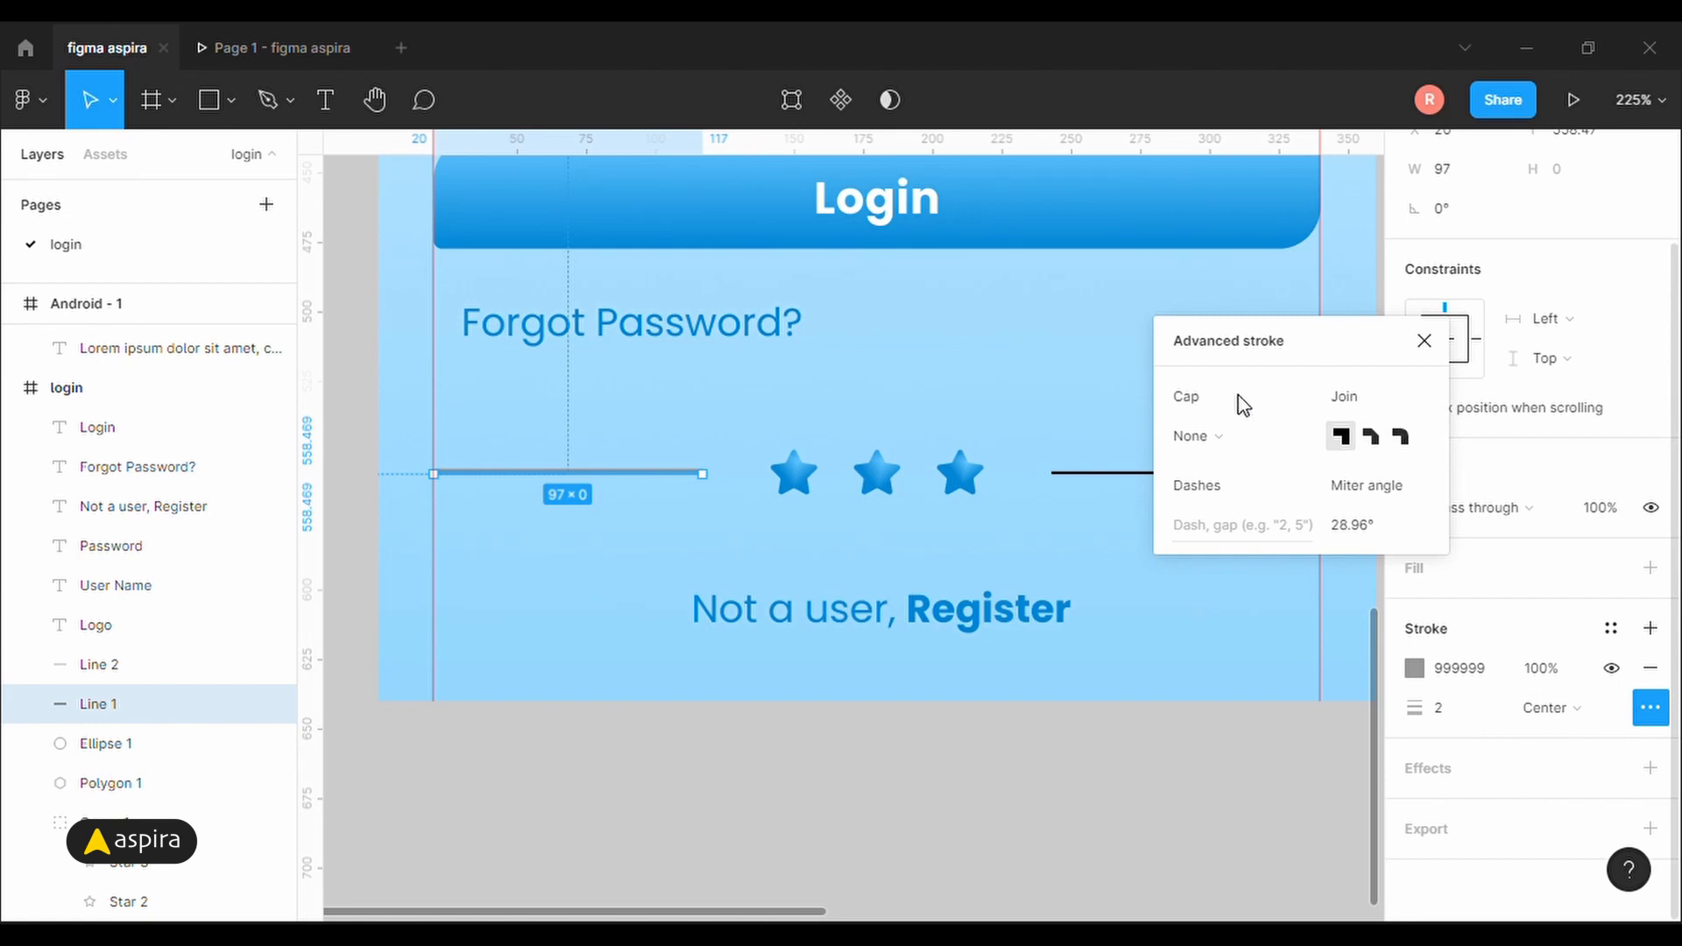
{"action": "left_click", "coordinate": [1207, 441]}
{"action": "left_click", "coordinate": [1237, 464]}
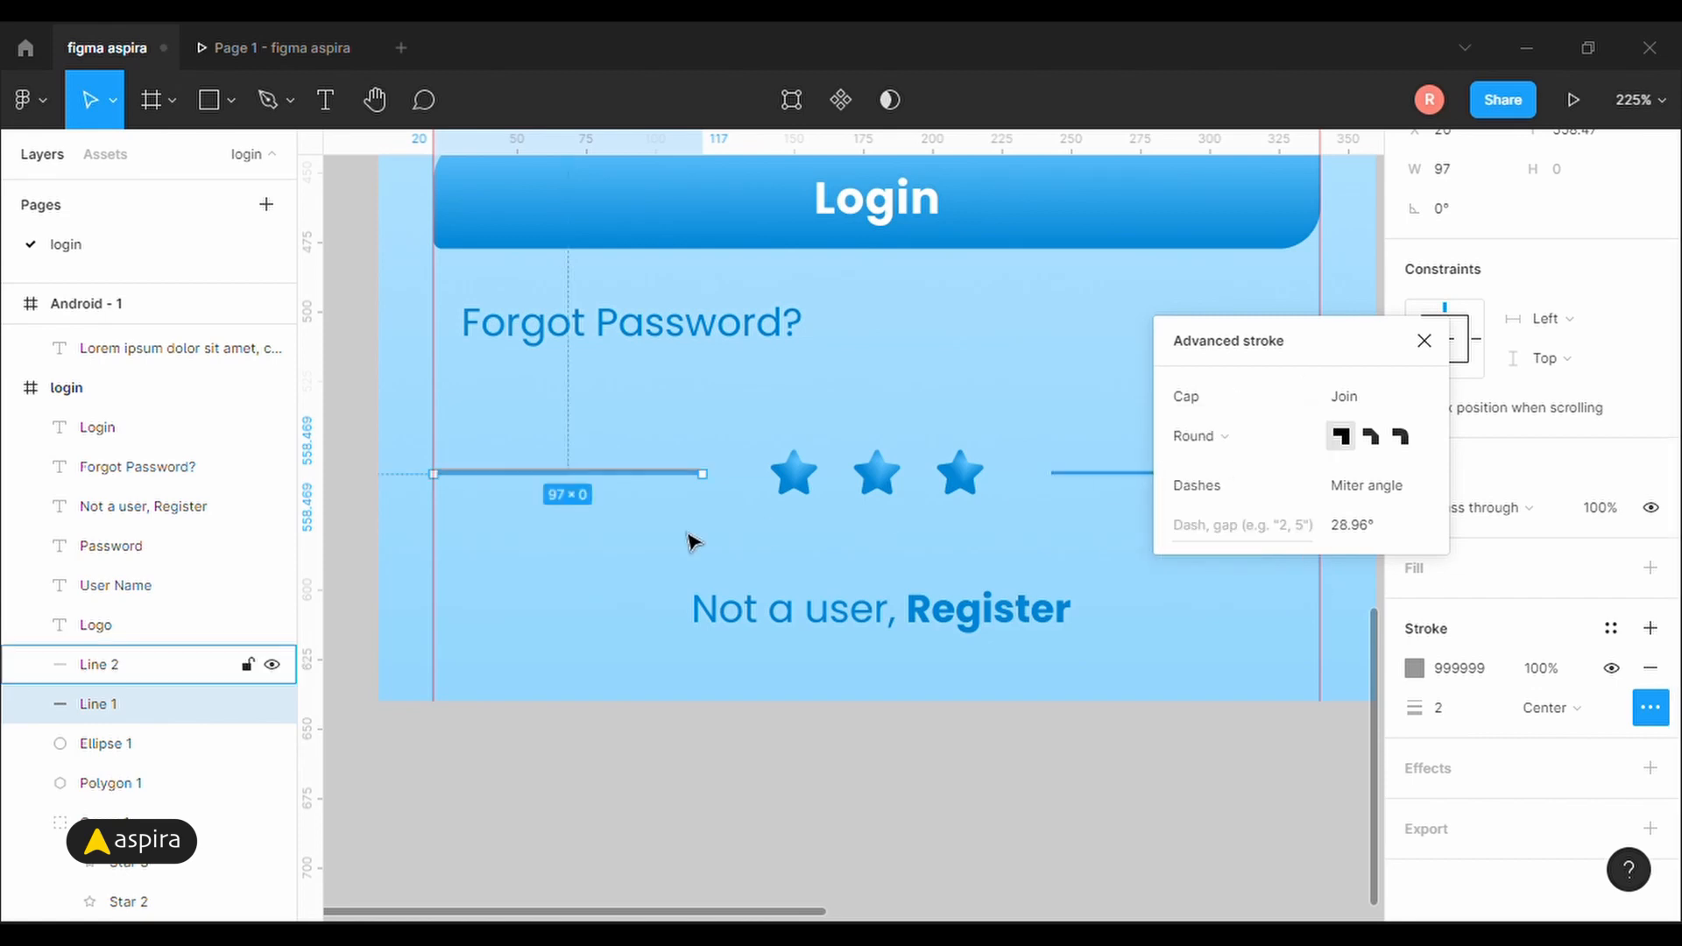
{"action": "key", "text": "z"}
{"action": "left_click_drag", "start_coordinate": [386, 453], "coordinate": [465, 529]}
{"action": "left_click_drag", "start_coordinate": [1340, 341], "coordinate": [415, 241]}
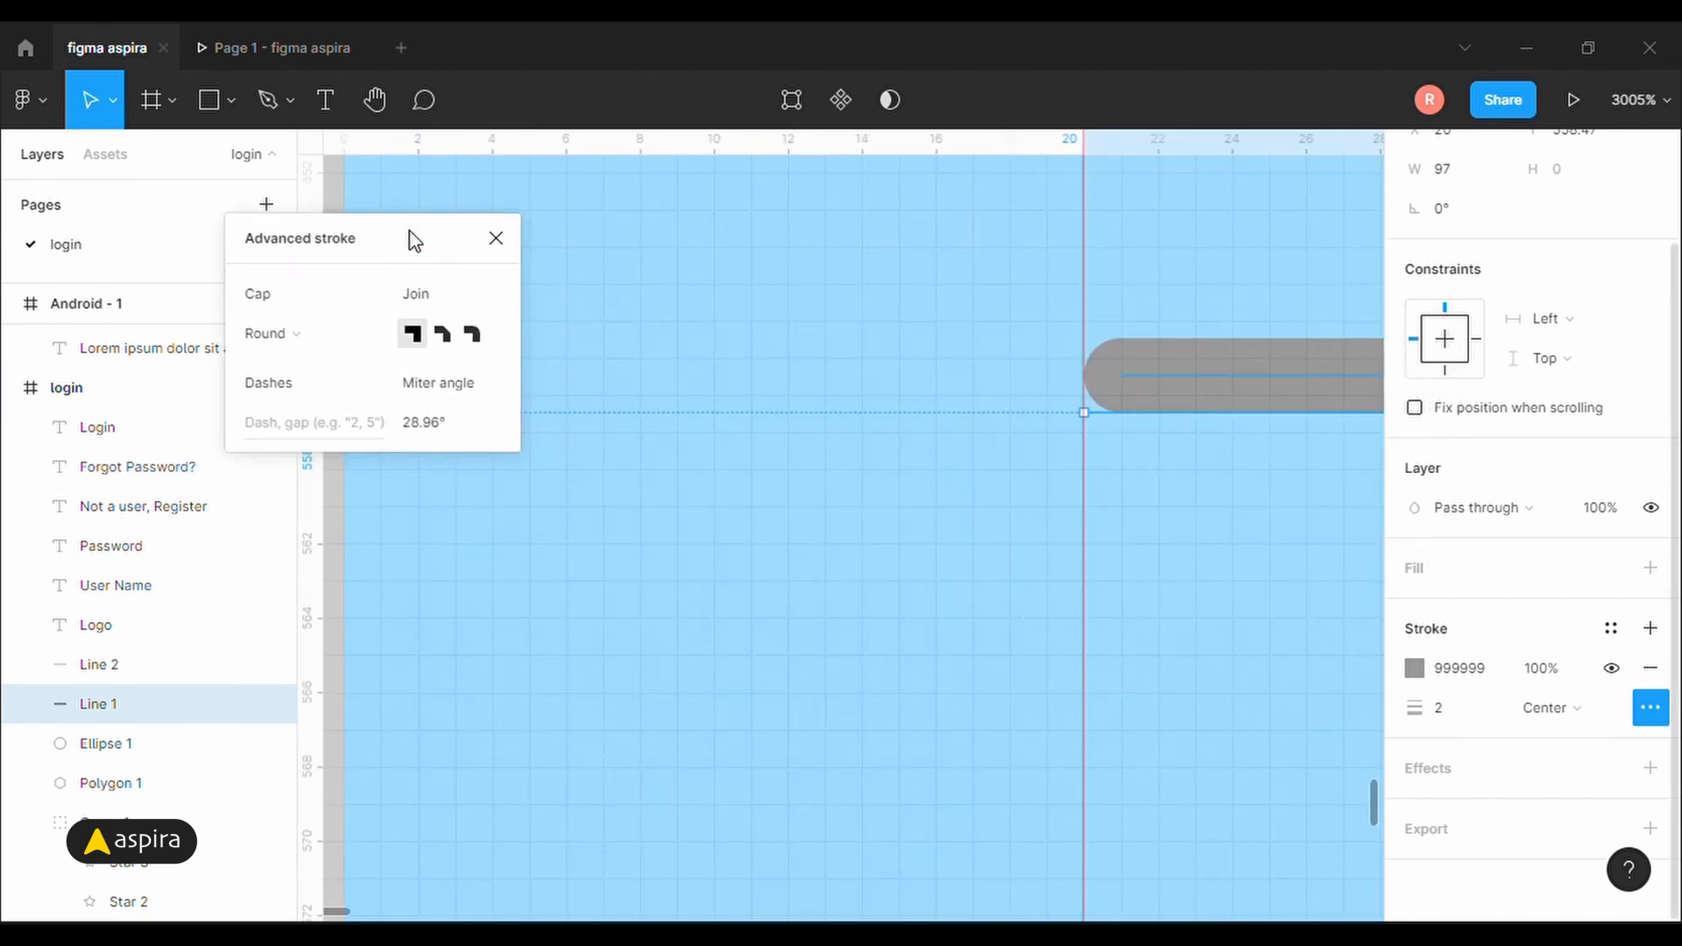
Compare the None, Round and Square caps on the left end of the divider line.
{"action": "left_click", "coordinate": [294, 333]}
{"action": "left_click", "coordinate": [294, 305]}
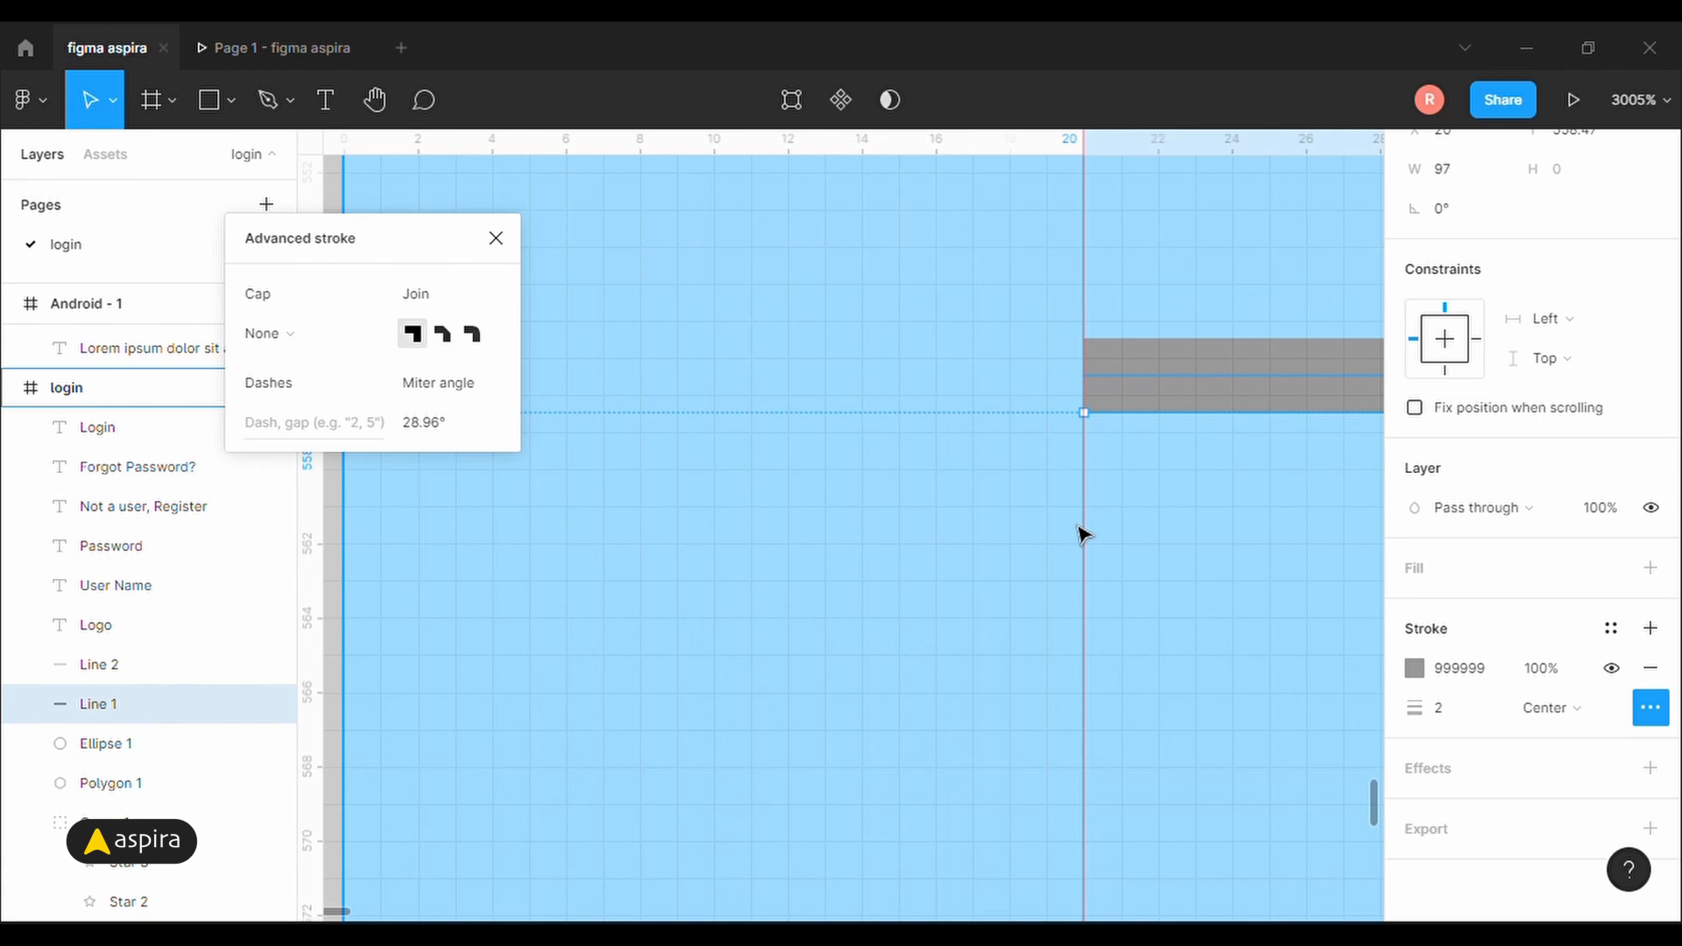
{"action": "left_click", "coordinate": [295, 338]}
{"action": "left_click", "coordinate": [297, 368]}
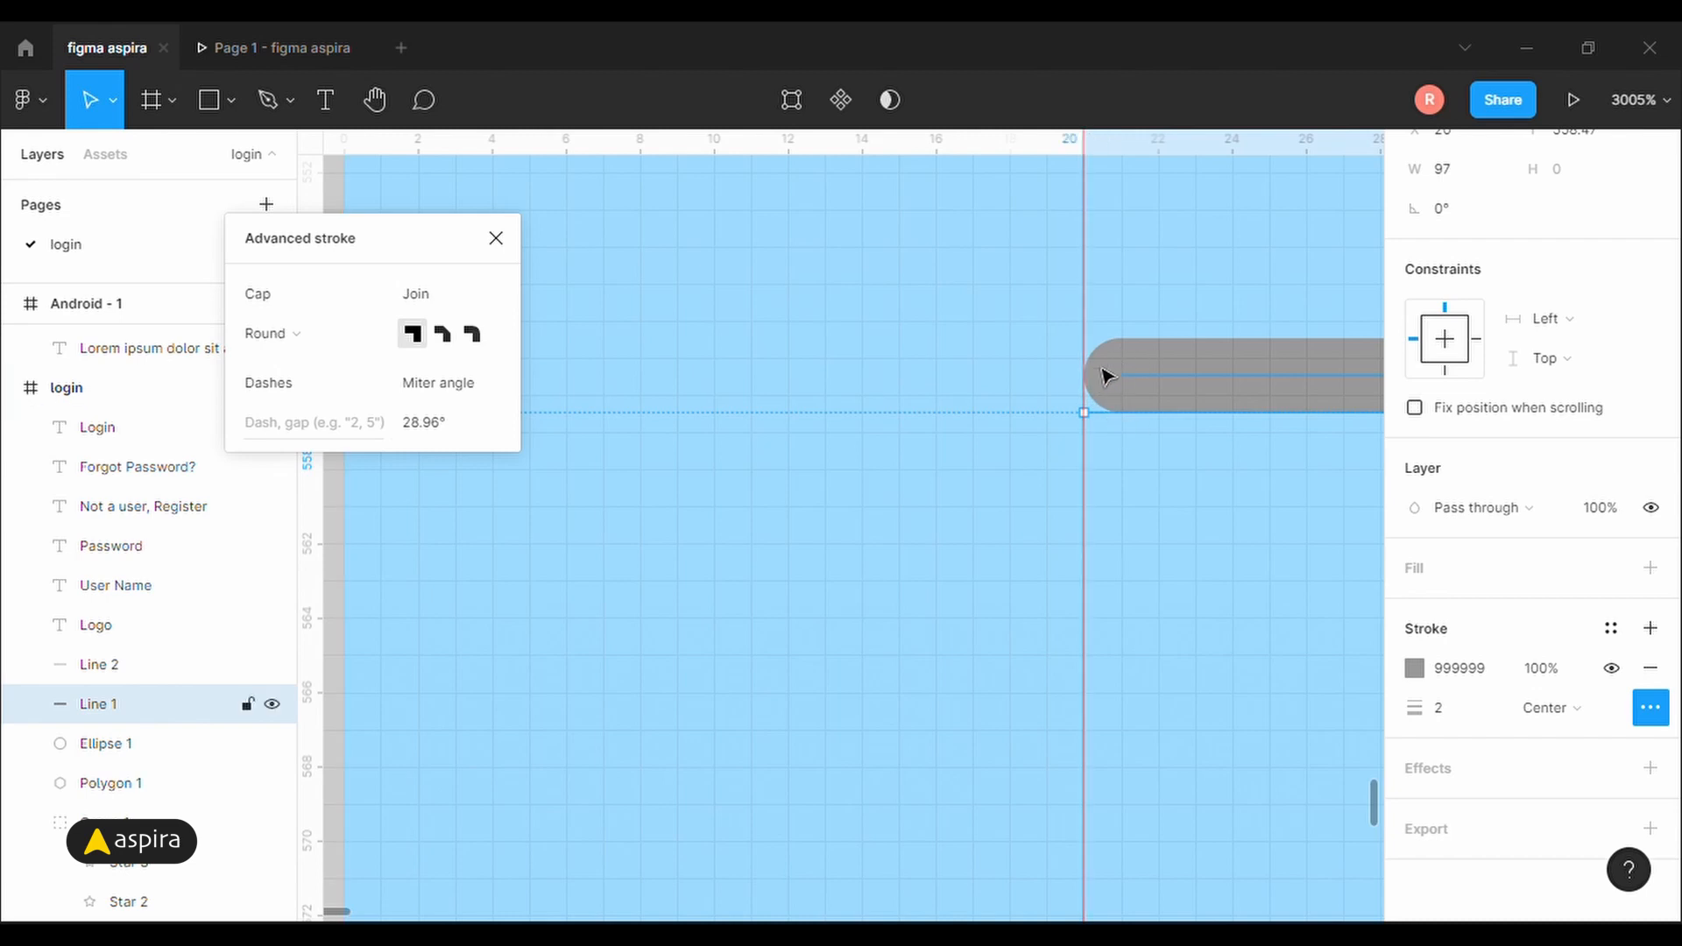
{"action": "left_click", "coordinate": [287, 334]}
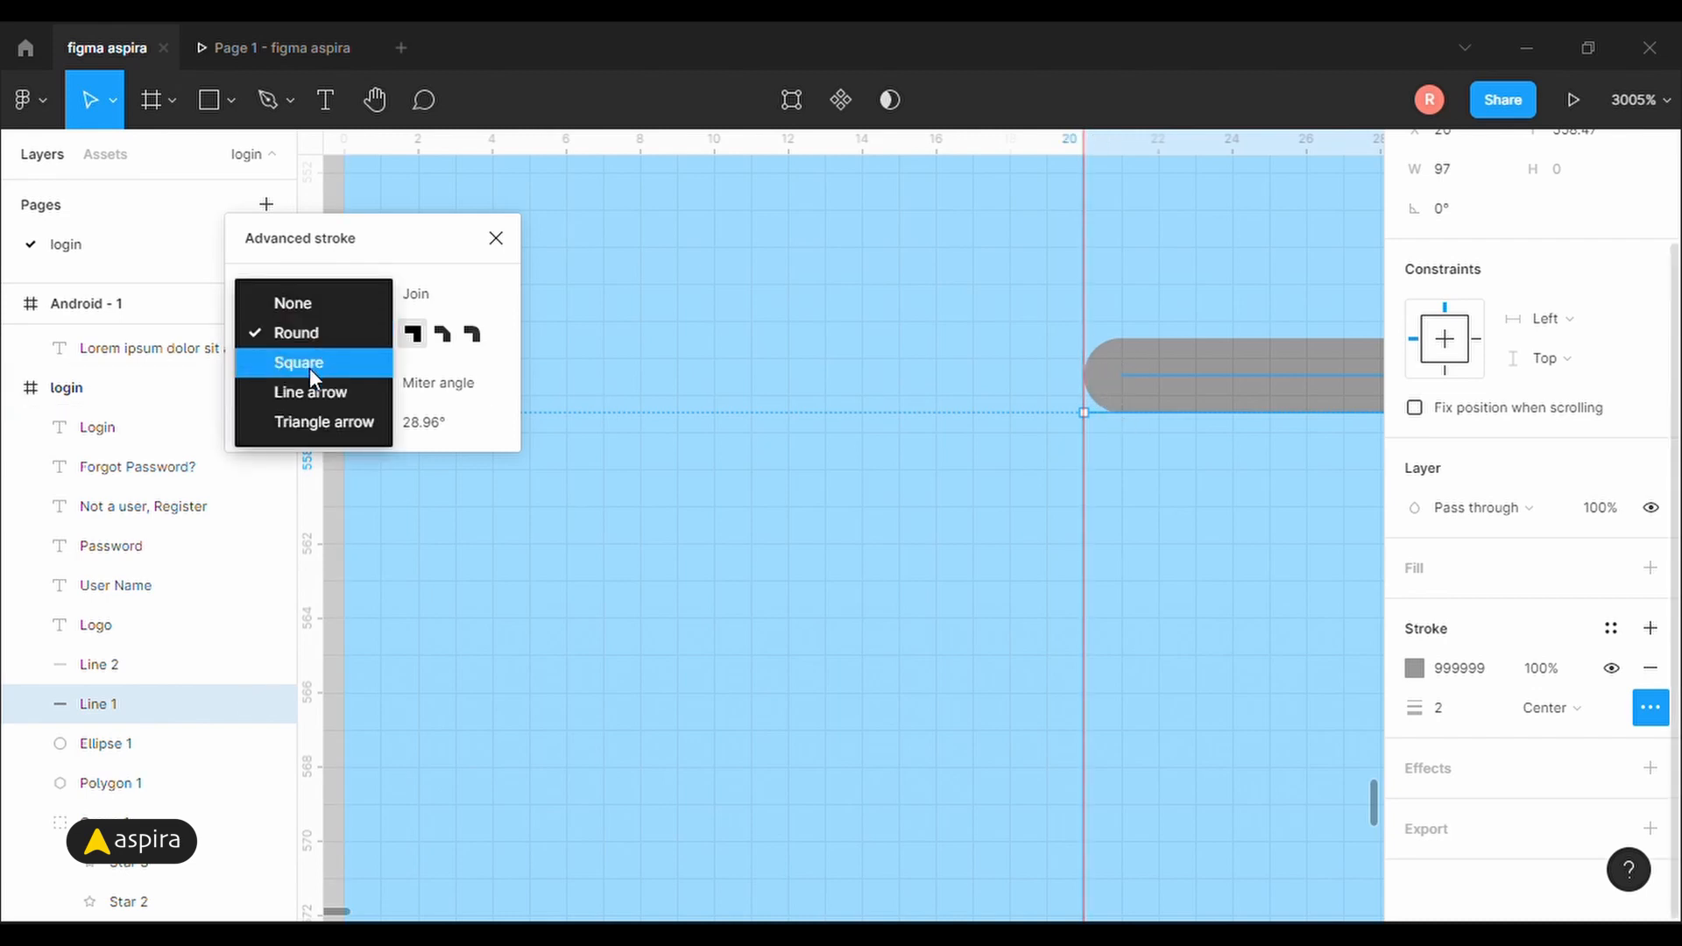
{"action": "left_click", "coordinate": [308, 363]}
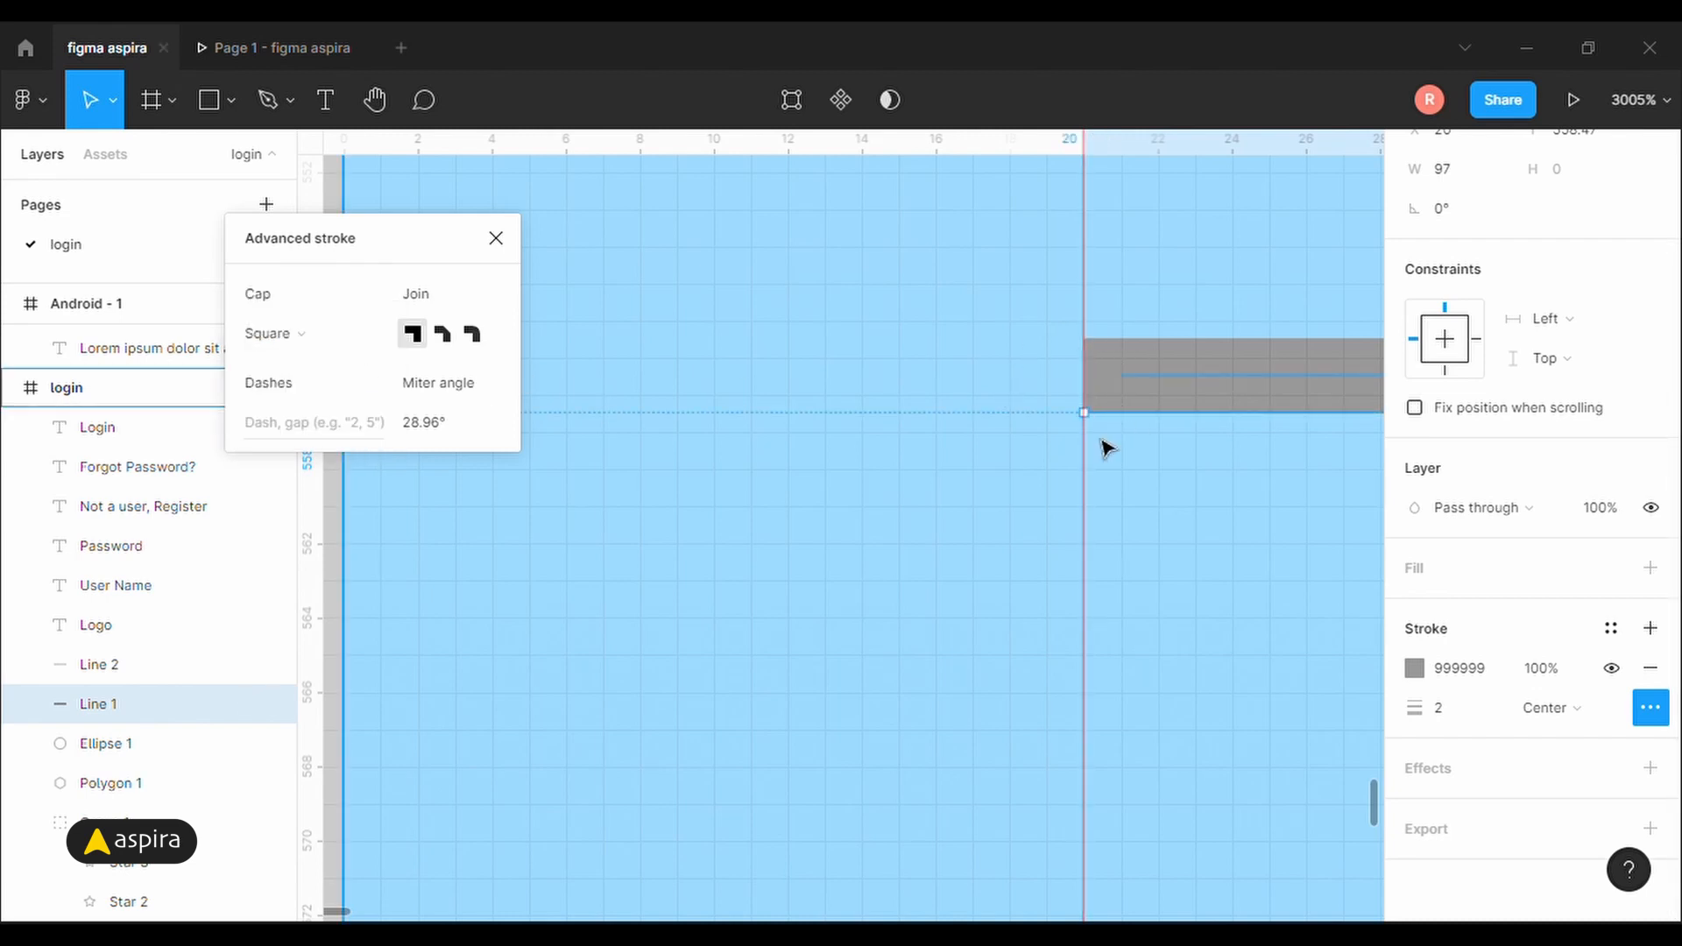
Try the Line arrow and Triangle arrow caps on the left divider line and return the cap to None.
{"action": "left_click", "coordinate": [297, 333]}
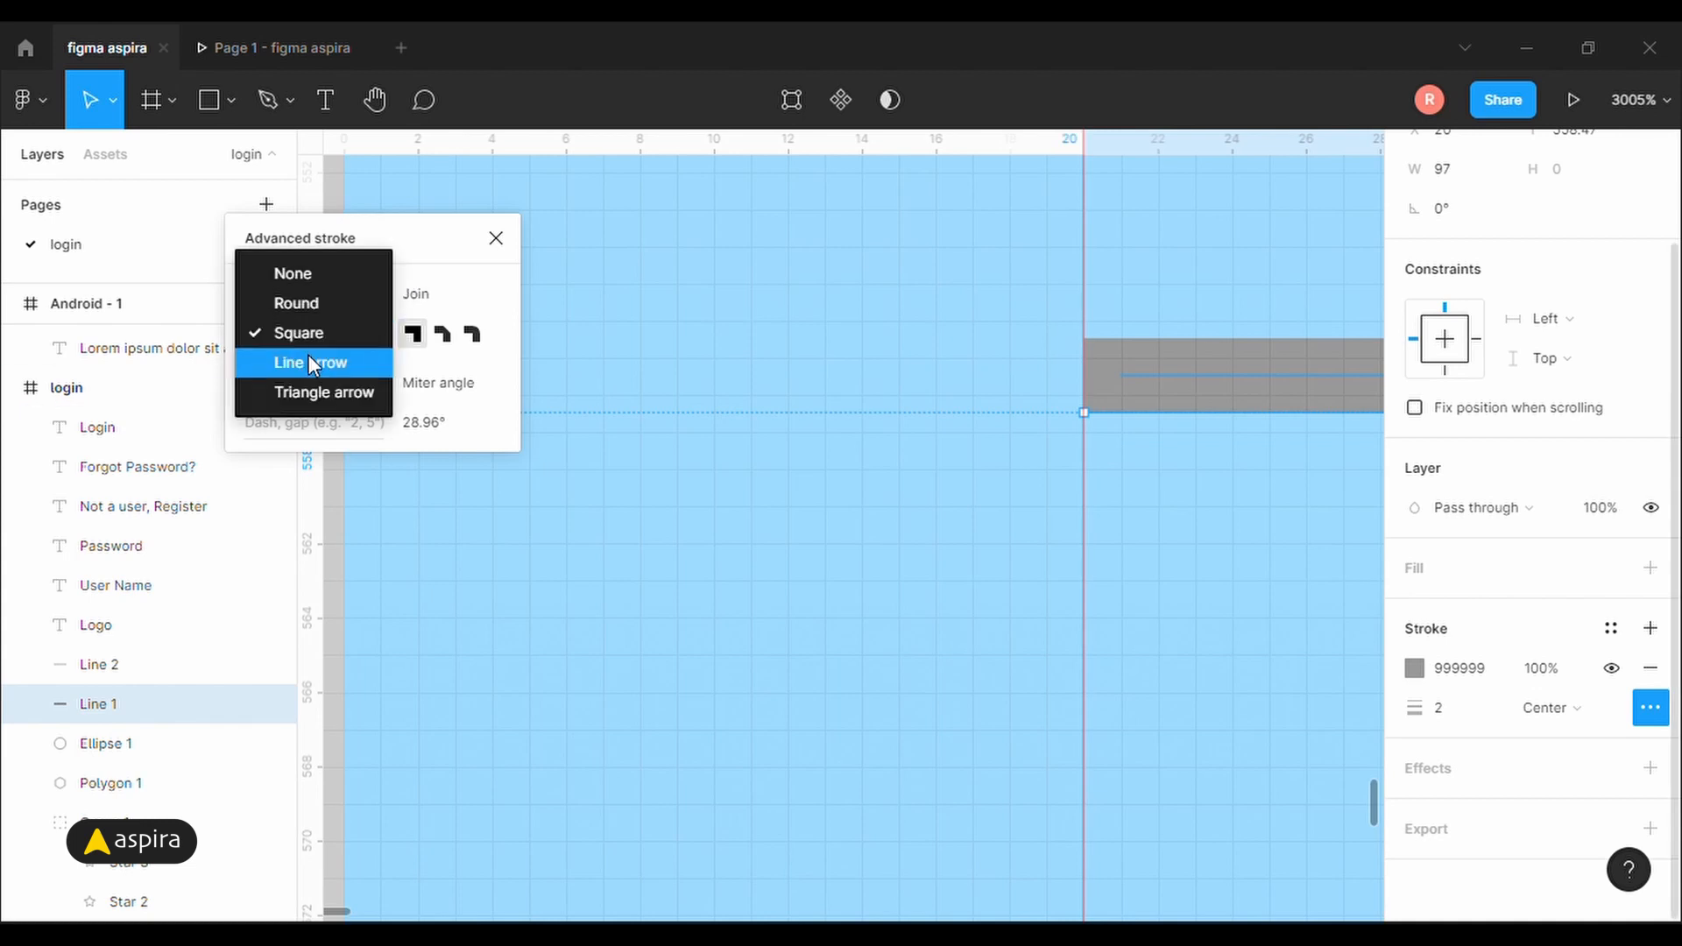
{"action": "left_click", "coordinate": [308, 361]}
{"action": "key", "text": "ctrl+minus"}
{"action": "key", "text": "ctrl+minus"}
{"action": "key", "text": "ctrl+minus"}
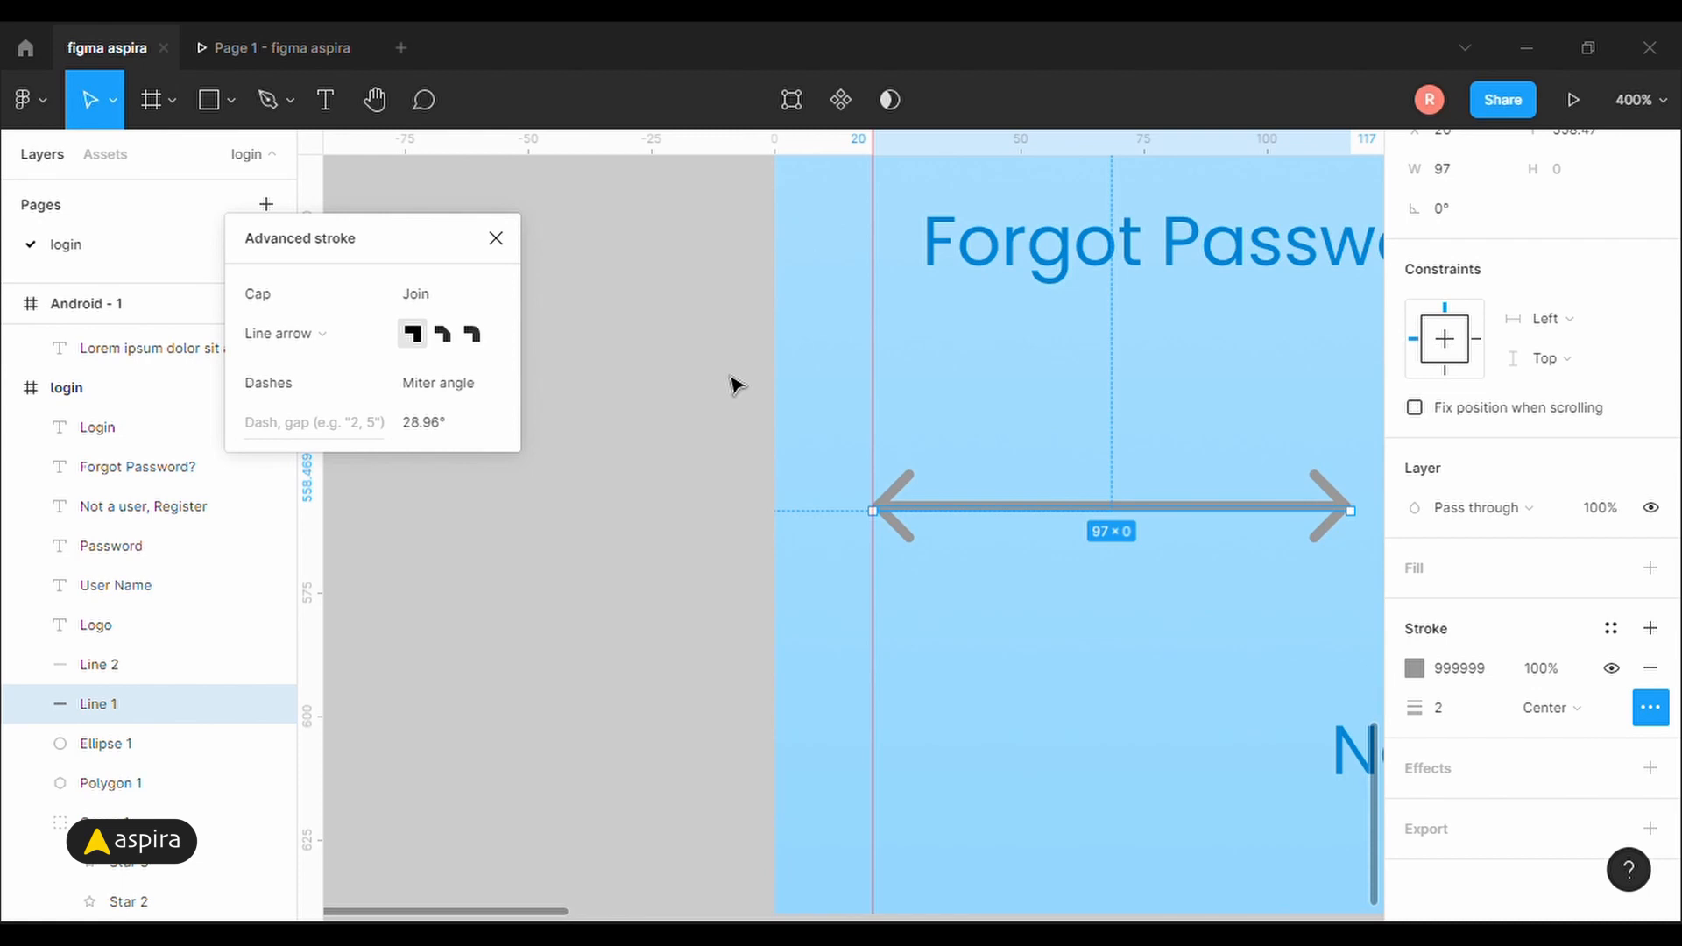
{"action": "left_click", "coordinate": [335, 334]}
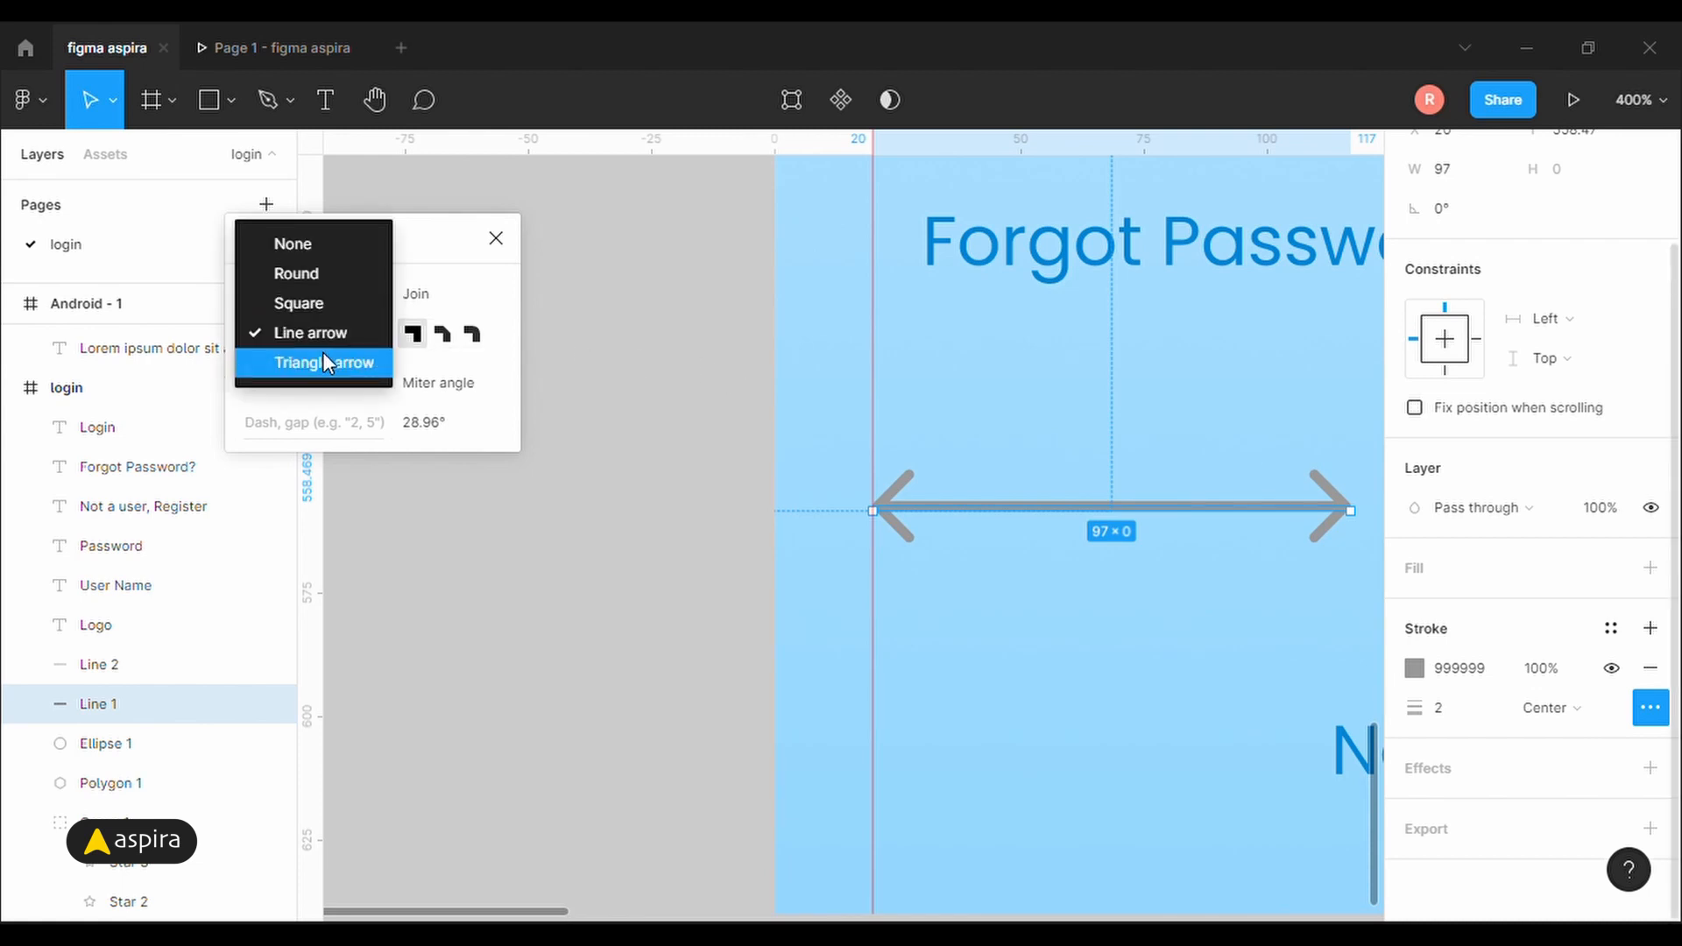
{"action": "left_click", "coordinate": [324, 361]}
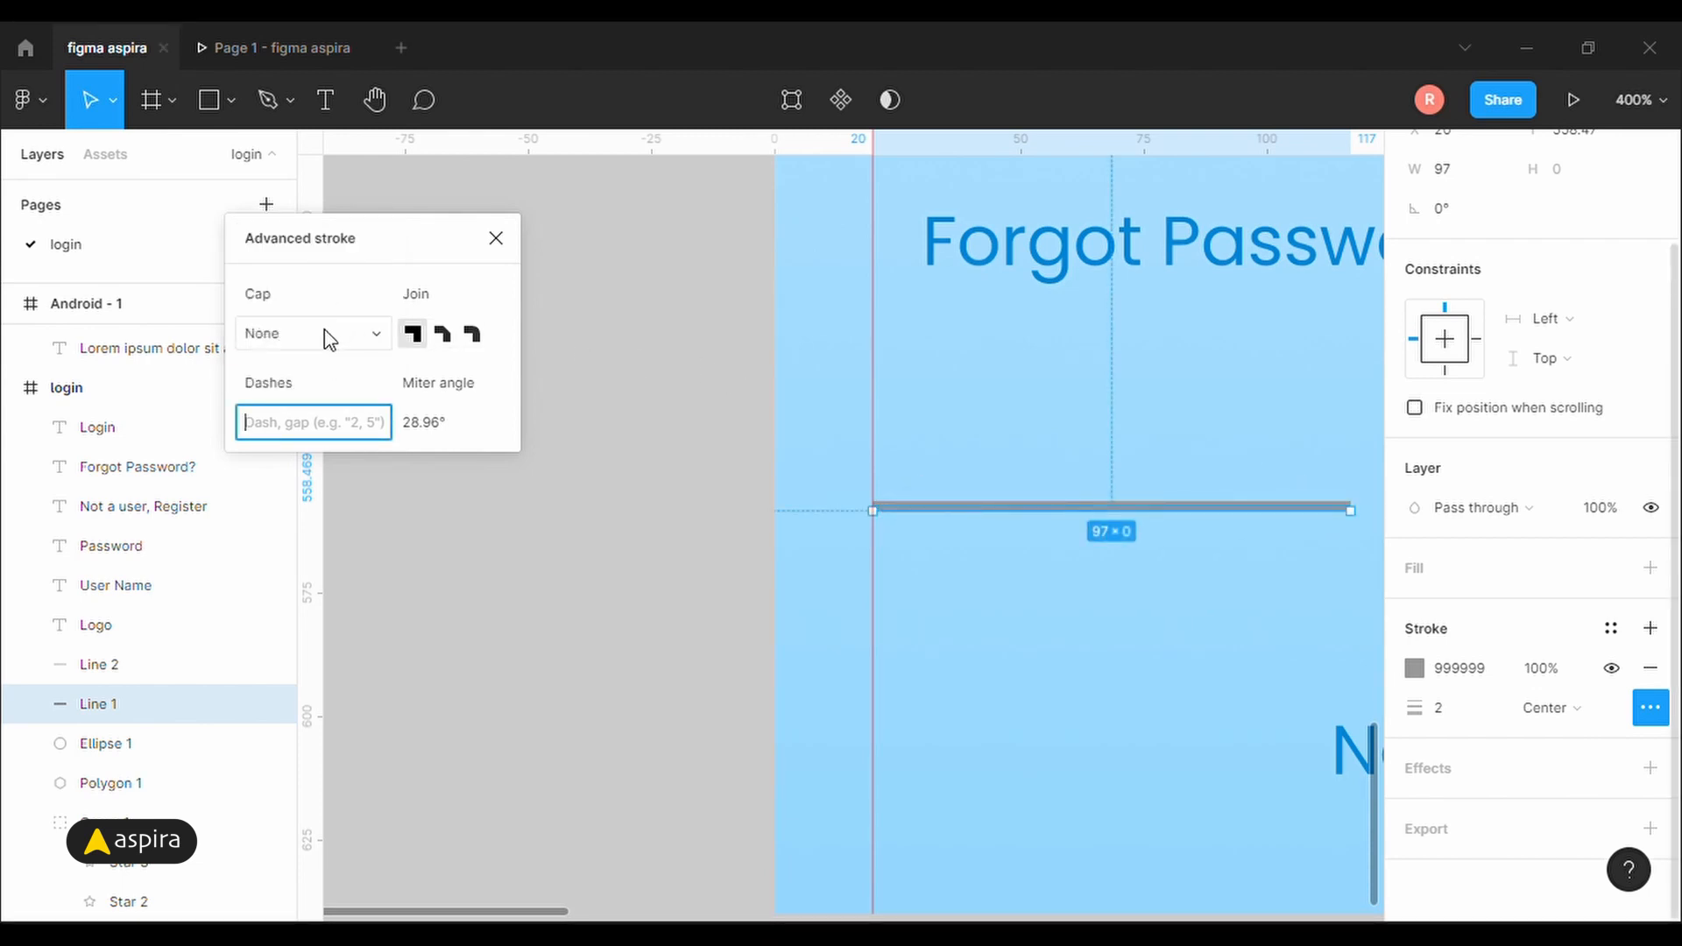
{"action": "left_click", "coordinate": [325, 333]}
{"action": "left_click", "coordinate": [324, 334]}
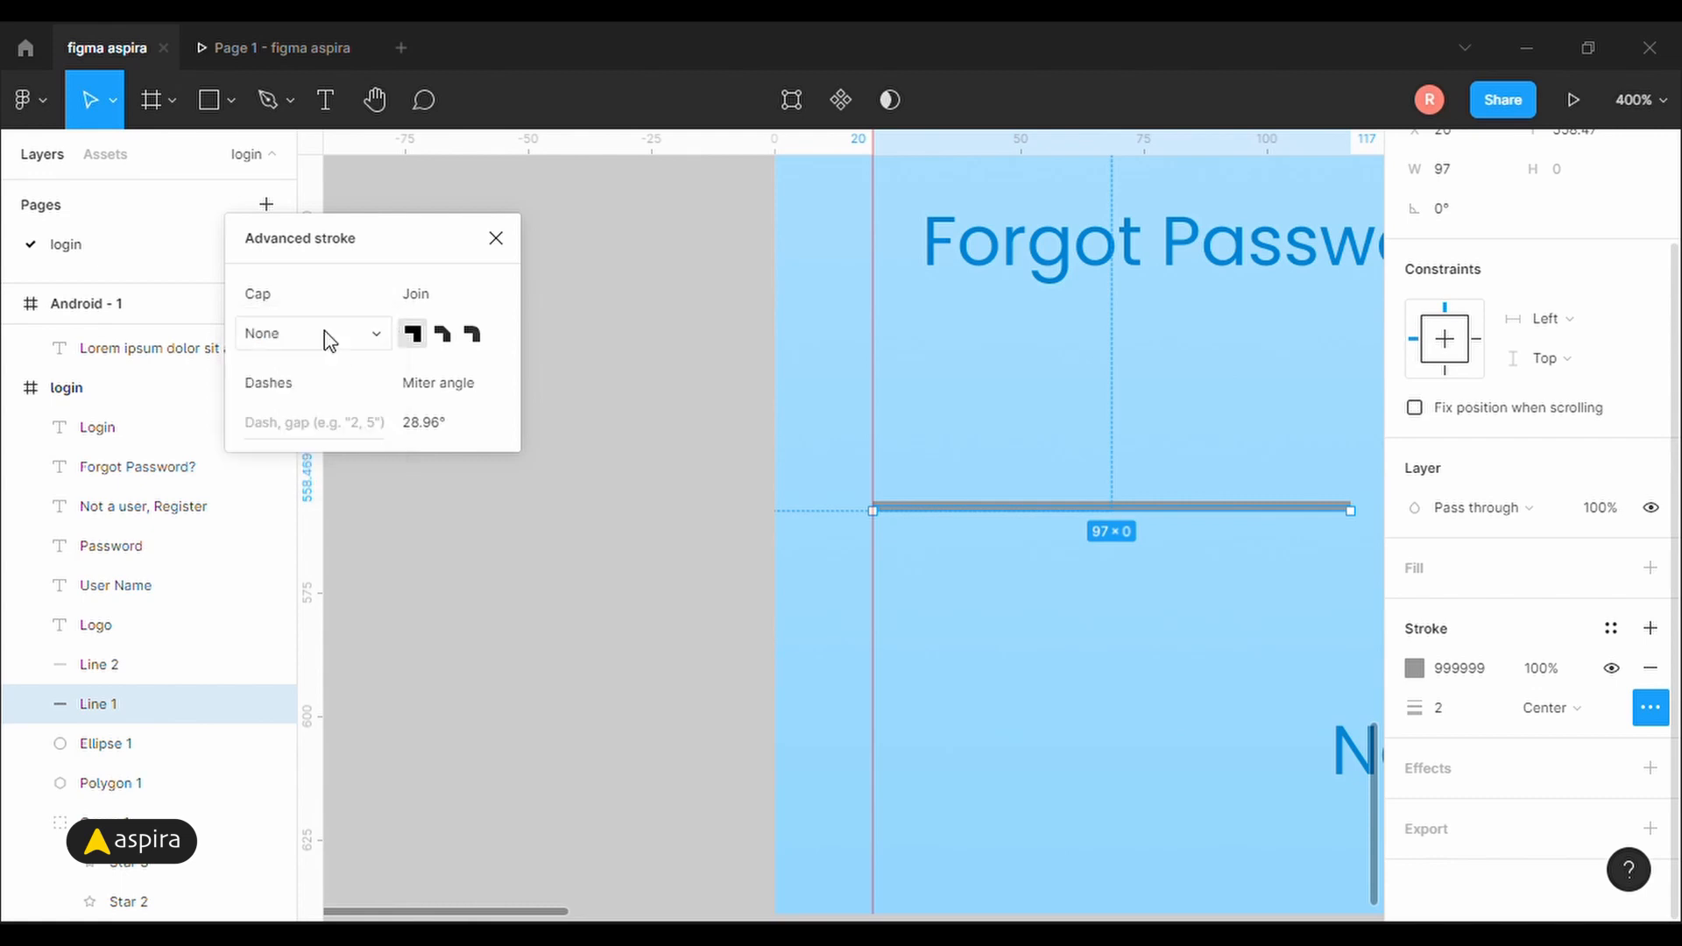
Make the left divider line dashed with a dash and gap of 2, 5.
{"action": "left_click", "coordinate": [304, 424]}
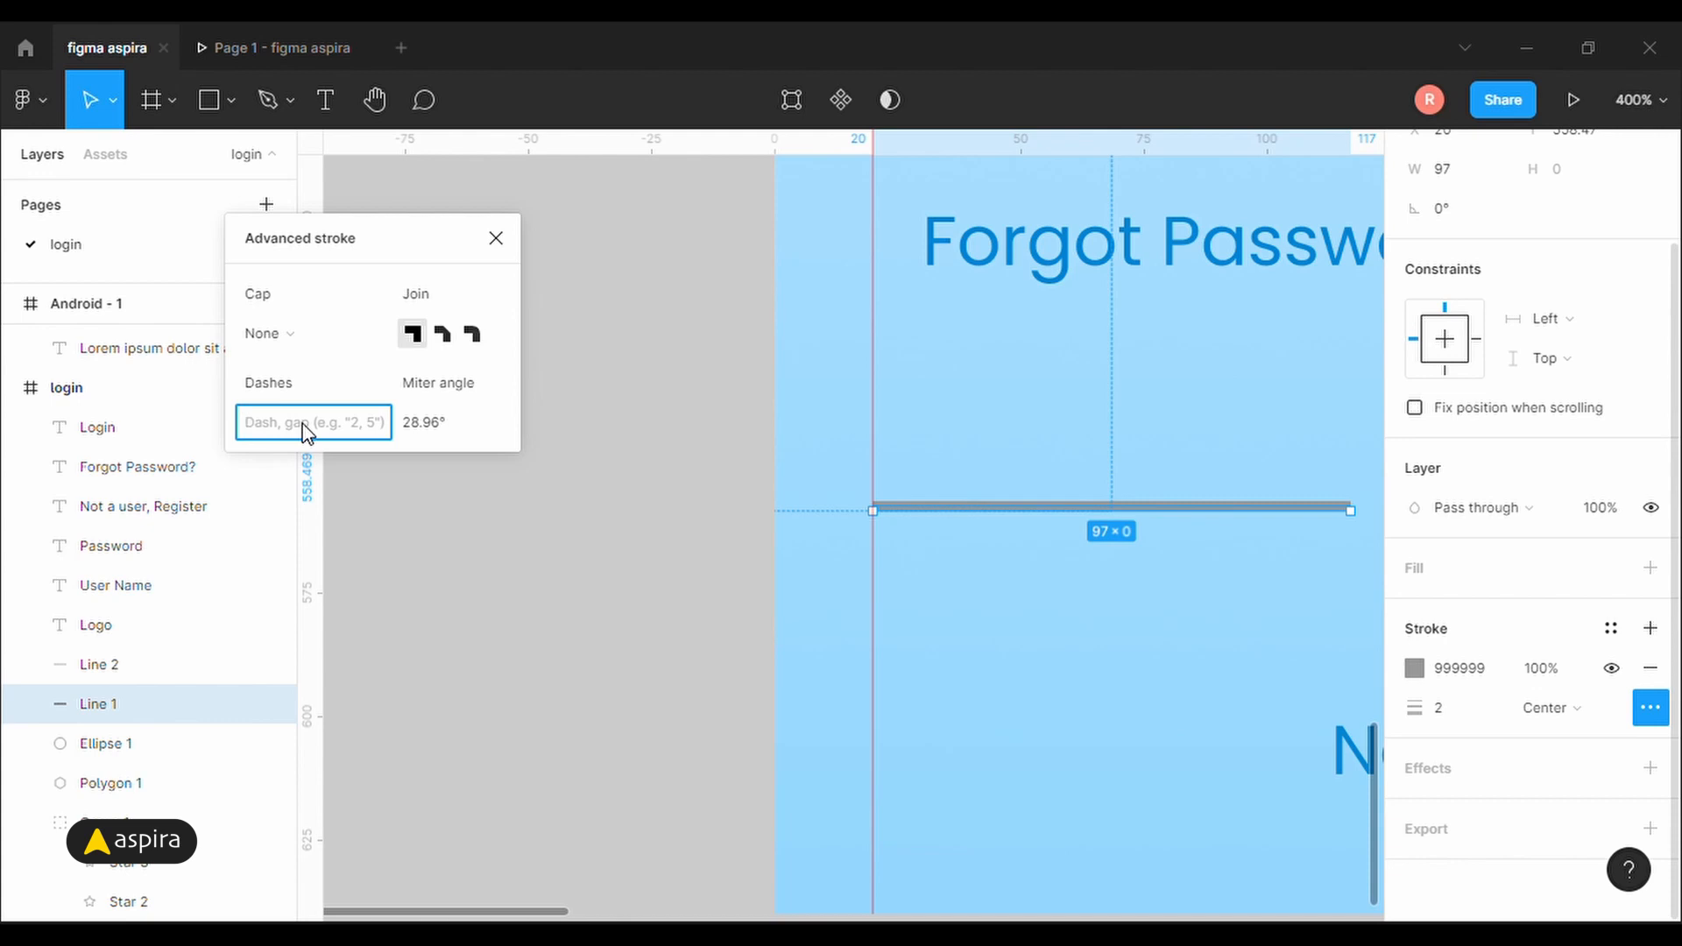
{"action": "type", "text": "2,5"}
{"action": "key", "text": "Return"}
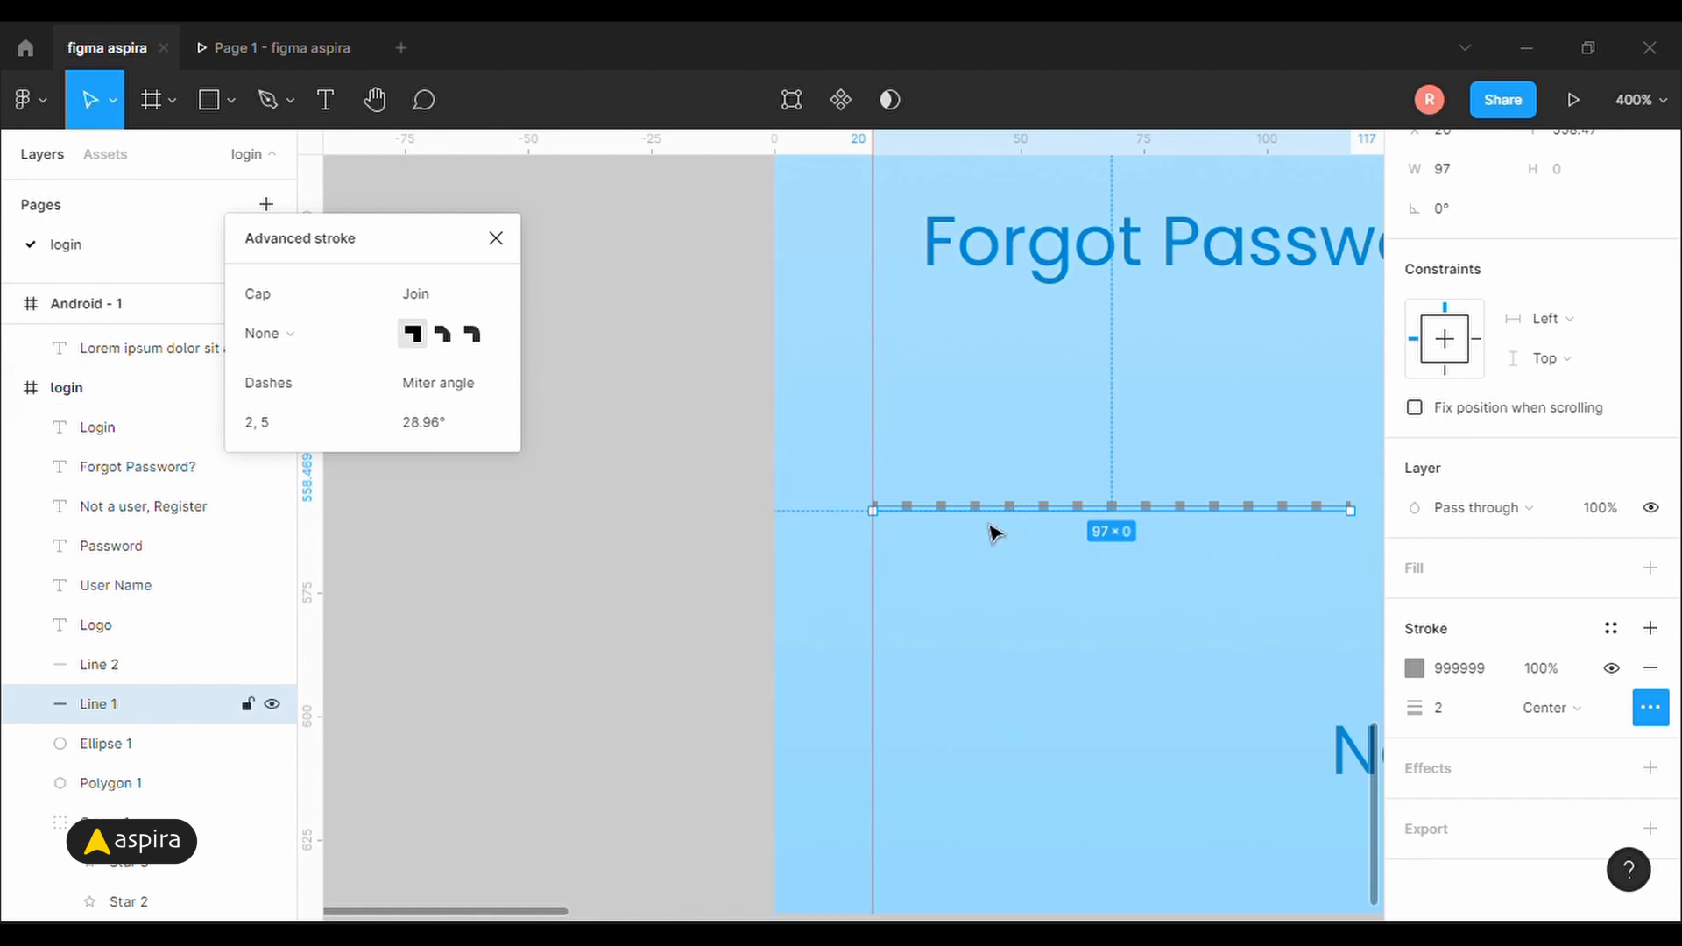
Set the left divider line's dash and gap to 5, 8 and deselect the line.
{"action": "double_click", "coordinate": [251, 423]}
{"action": "type", "text": "5, "}
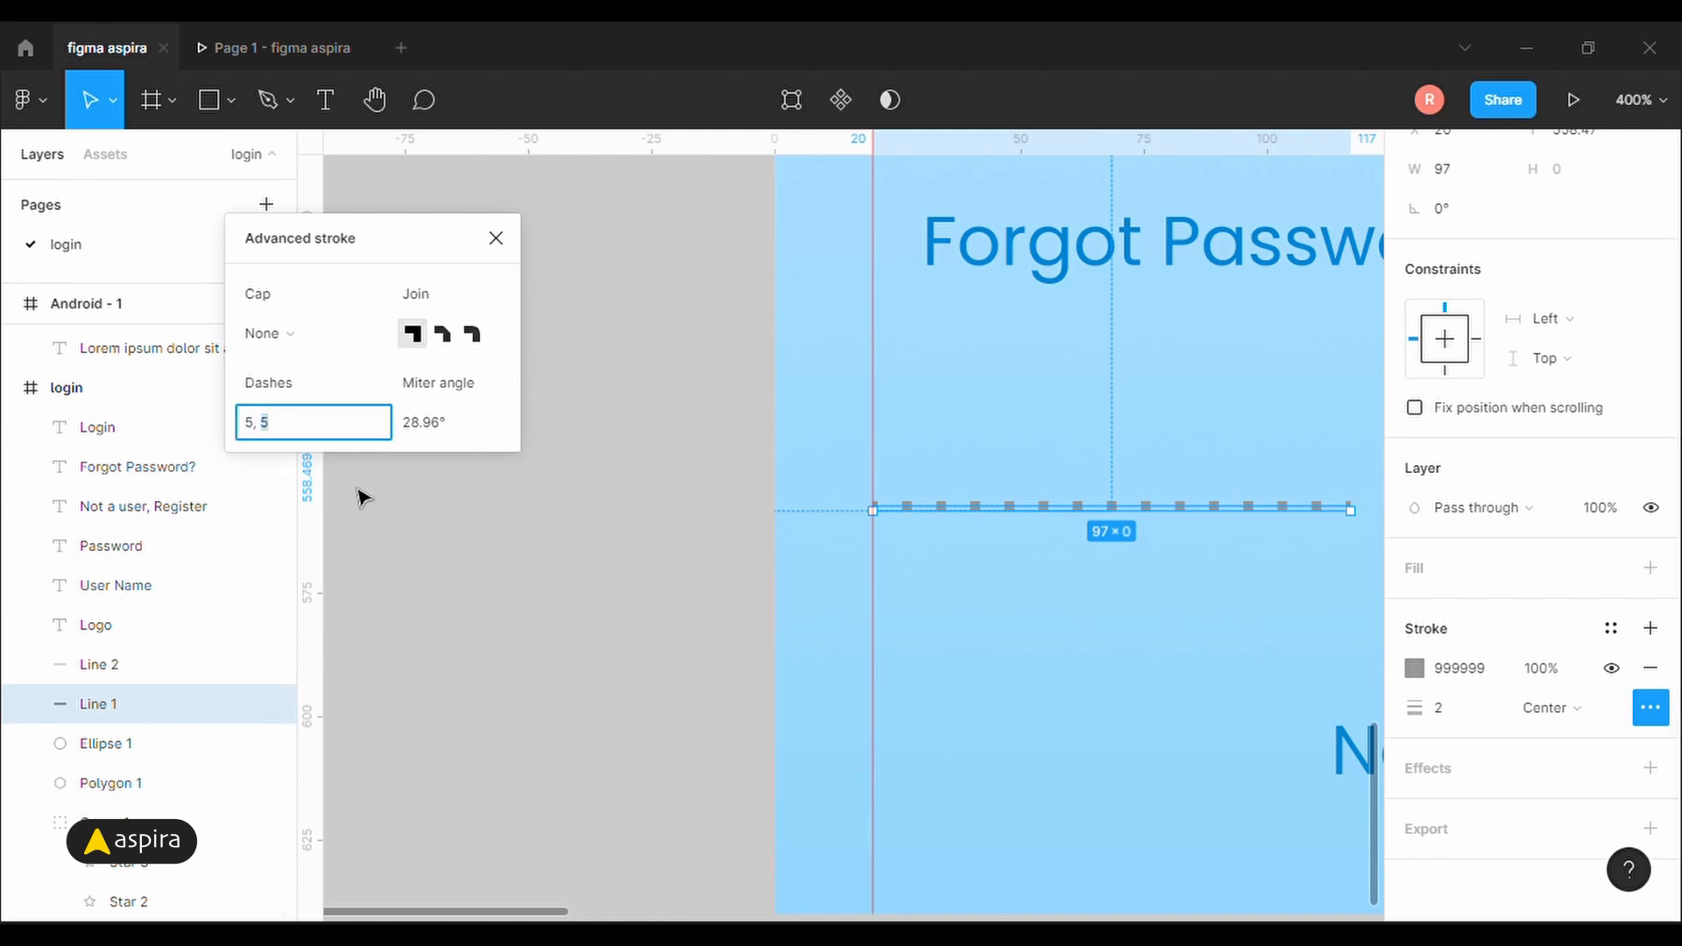
{"action": "type", "text": "8"}
{"action": "key", "text": "Return"}
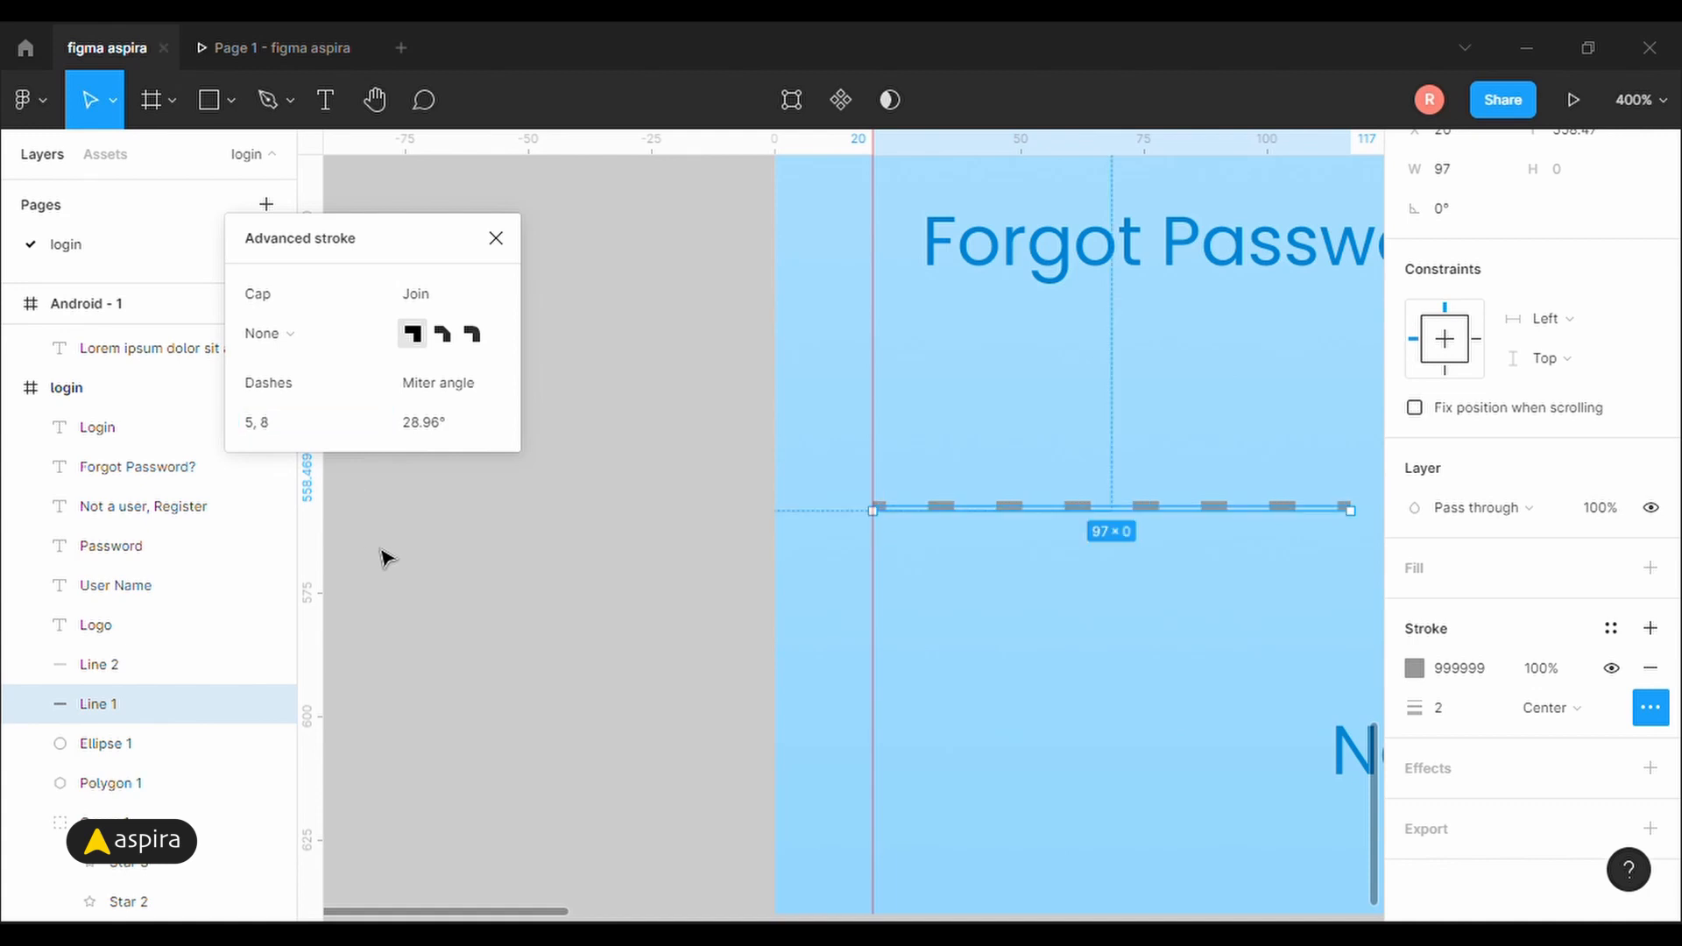
{"action": "left_click", "coordinate": [663, 595]}
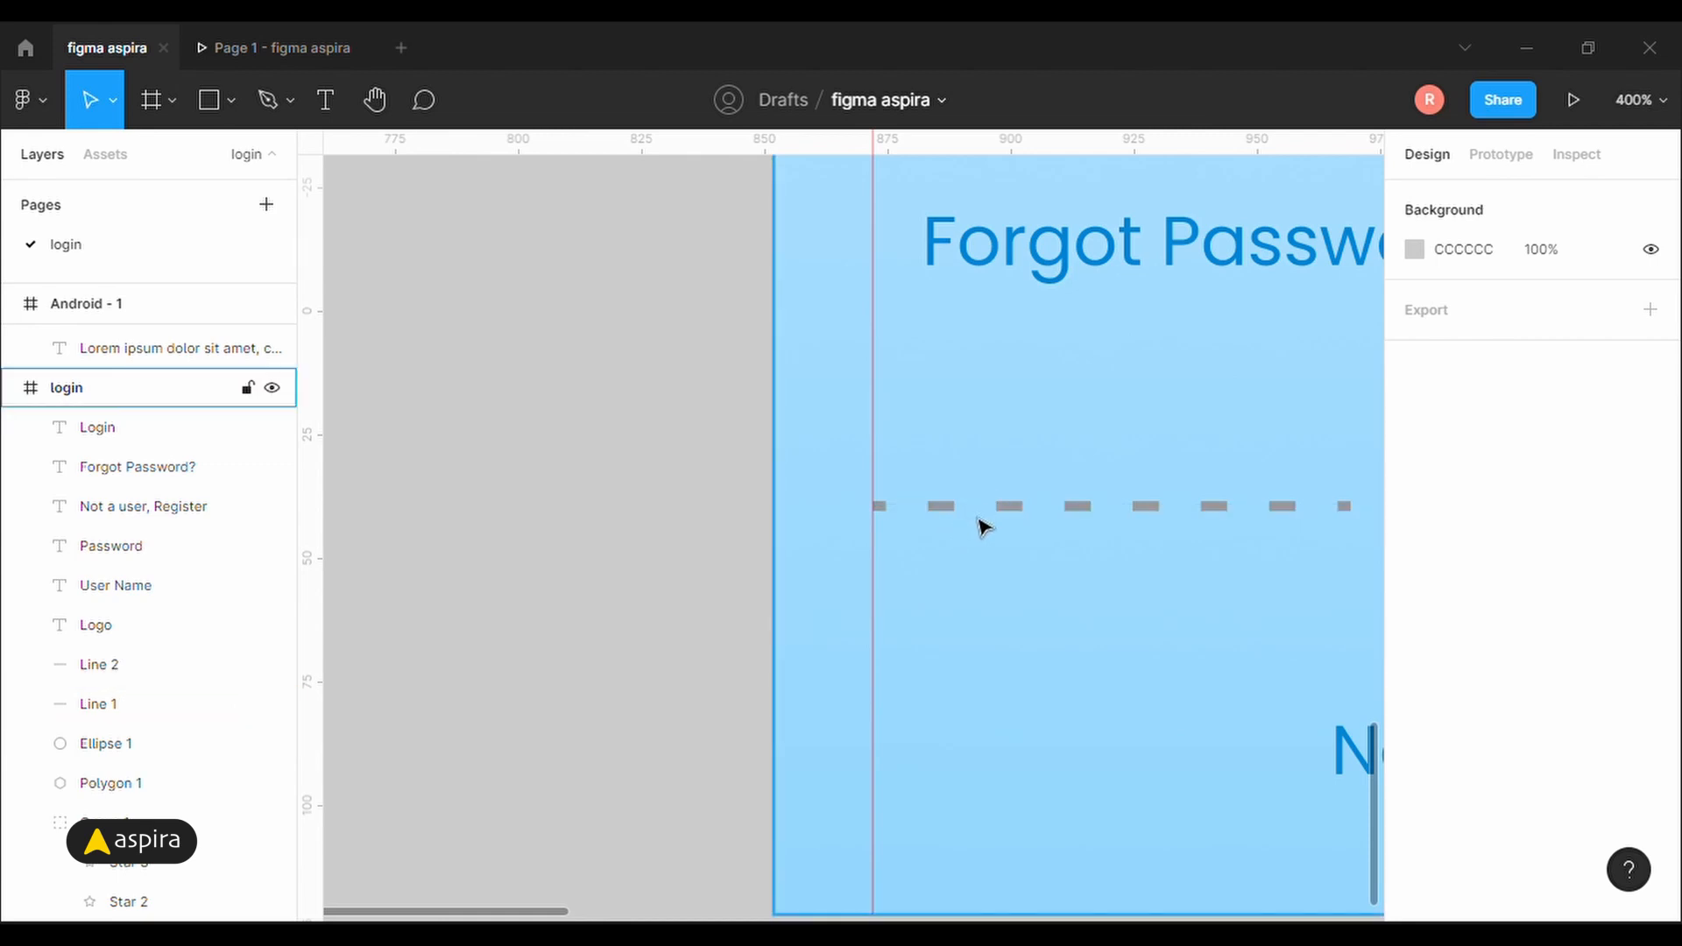
Reselect the left divider line and set its dash and gap to 4, 8.
{"action": "left_click", "coordinate": [1015, 510]}
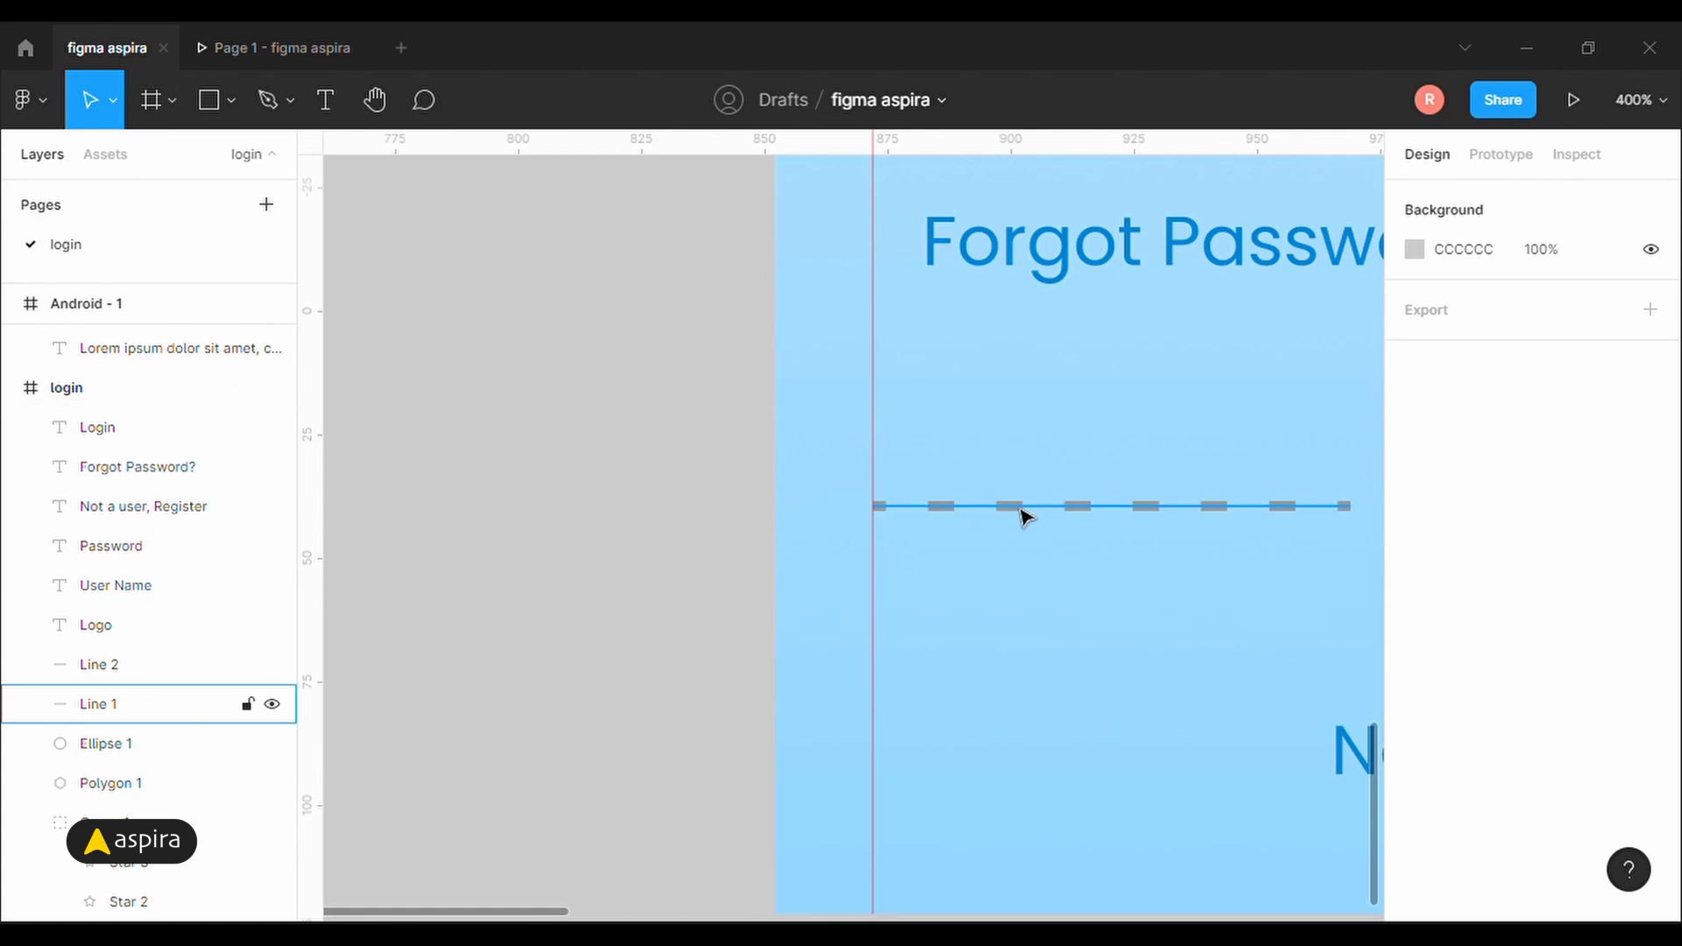
{"action": "key", "text": "minus"}
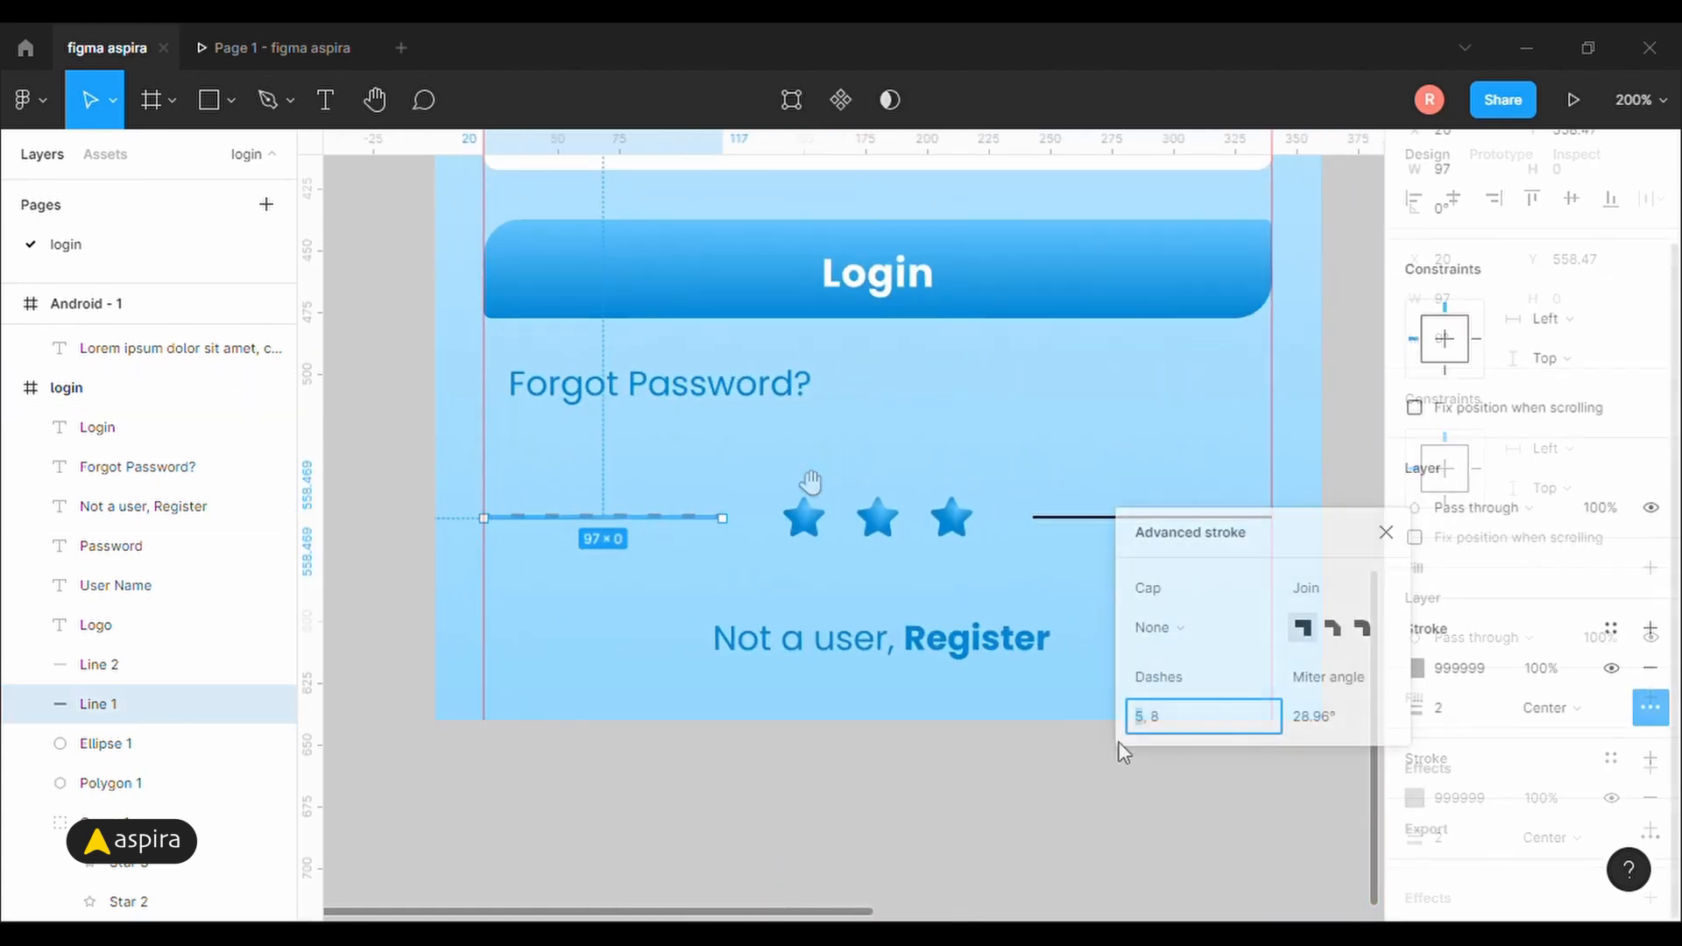
{"action": "type", "text": "4 8"}
{"action": "key", "text": "Return"}
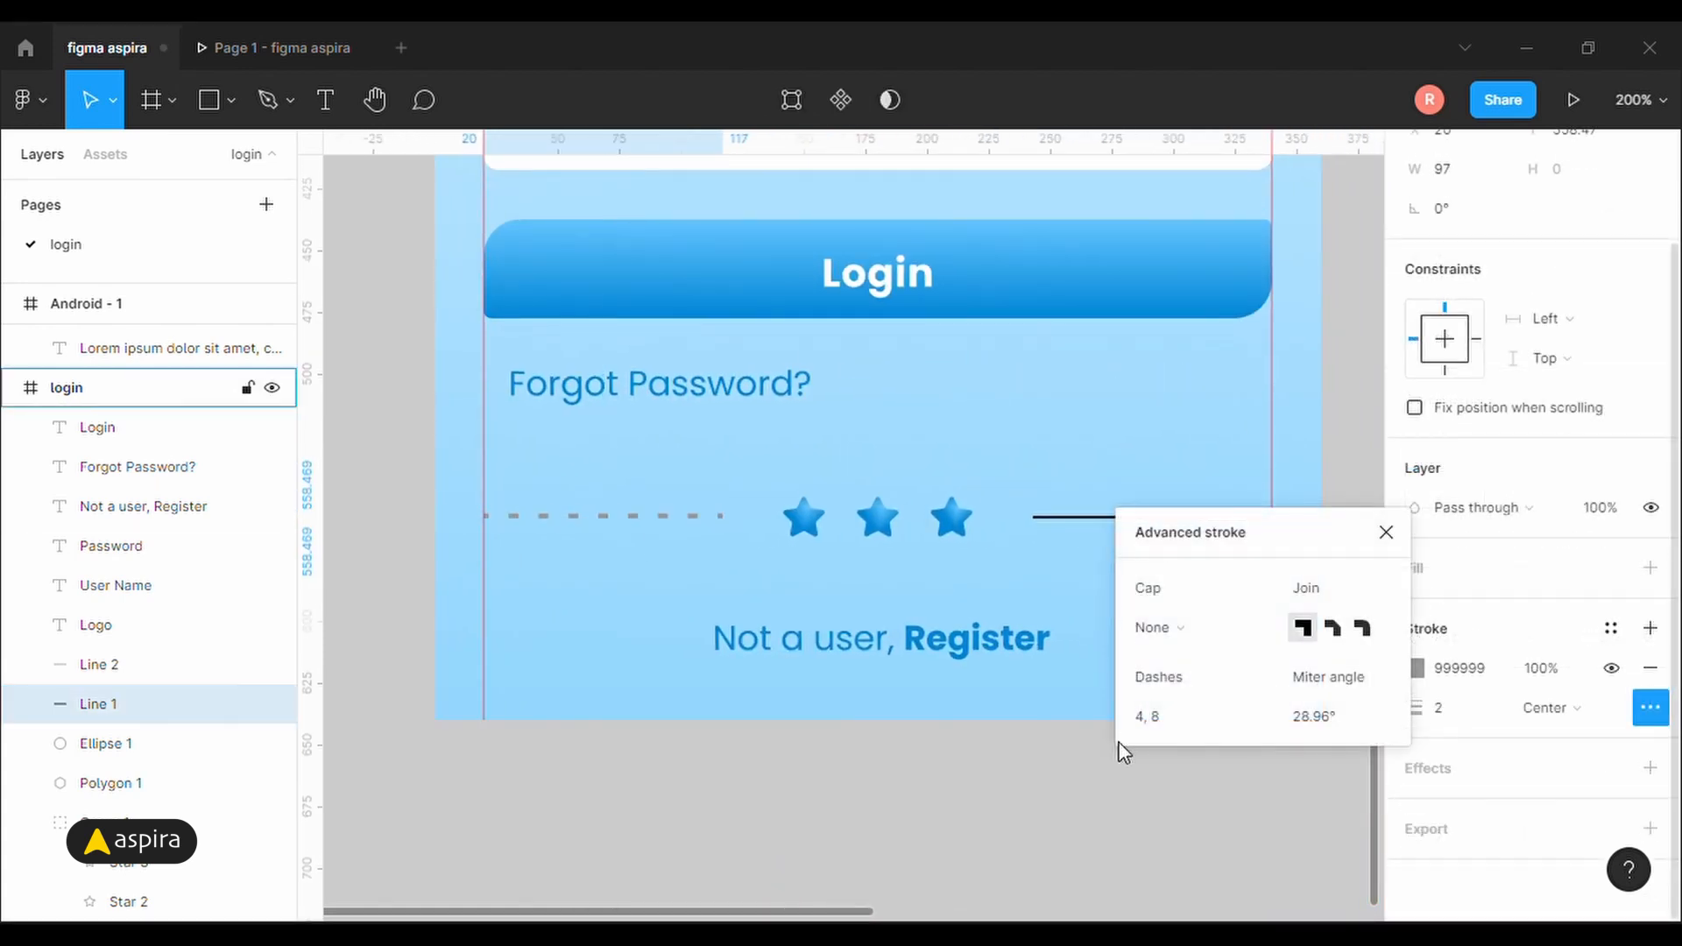
Set the left divider line's gap to 6, keeping the dash of 4, and reduce its stroke thickness.
{"action": "left_click", "coordinate": [1158, 729]}
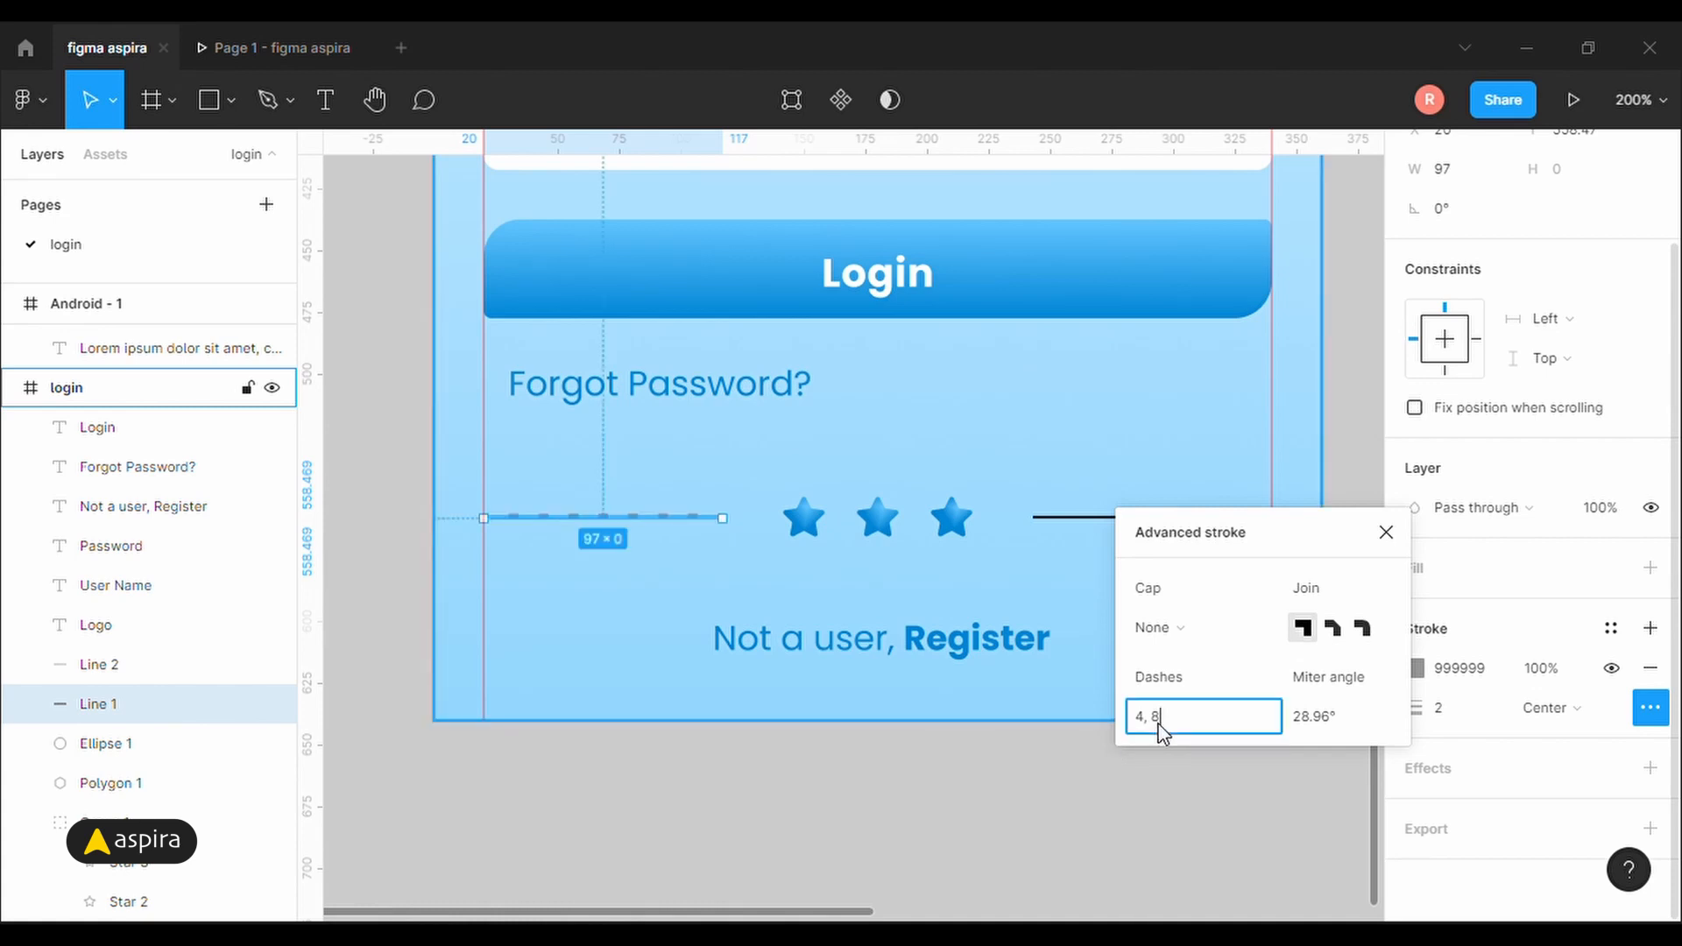
{"action": "key", "text": "BackSpace"}
{"action": "key", "text": "BackSpace"}
{"action": "type", "text": "6"}
{"action": "key", "text": "Return"}
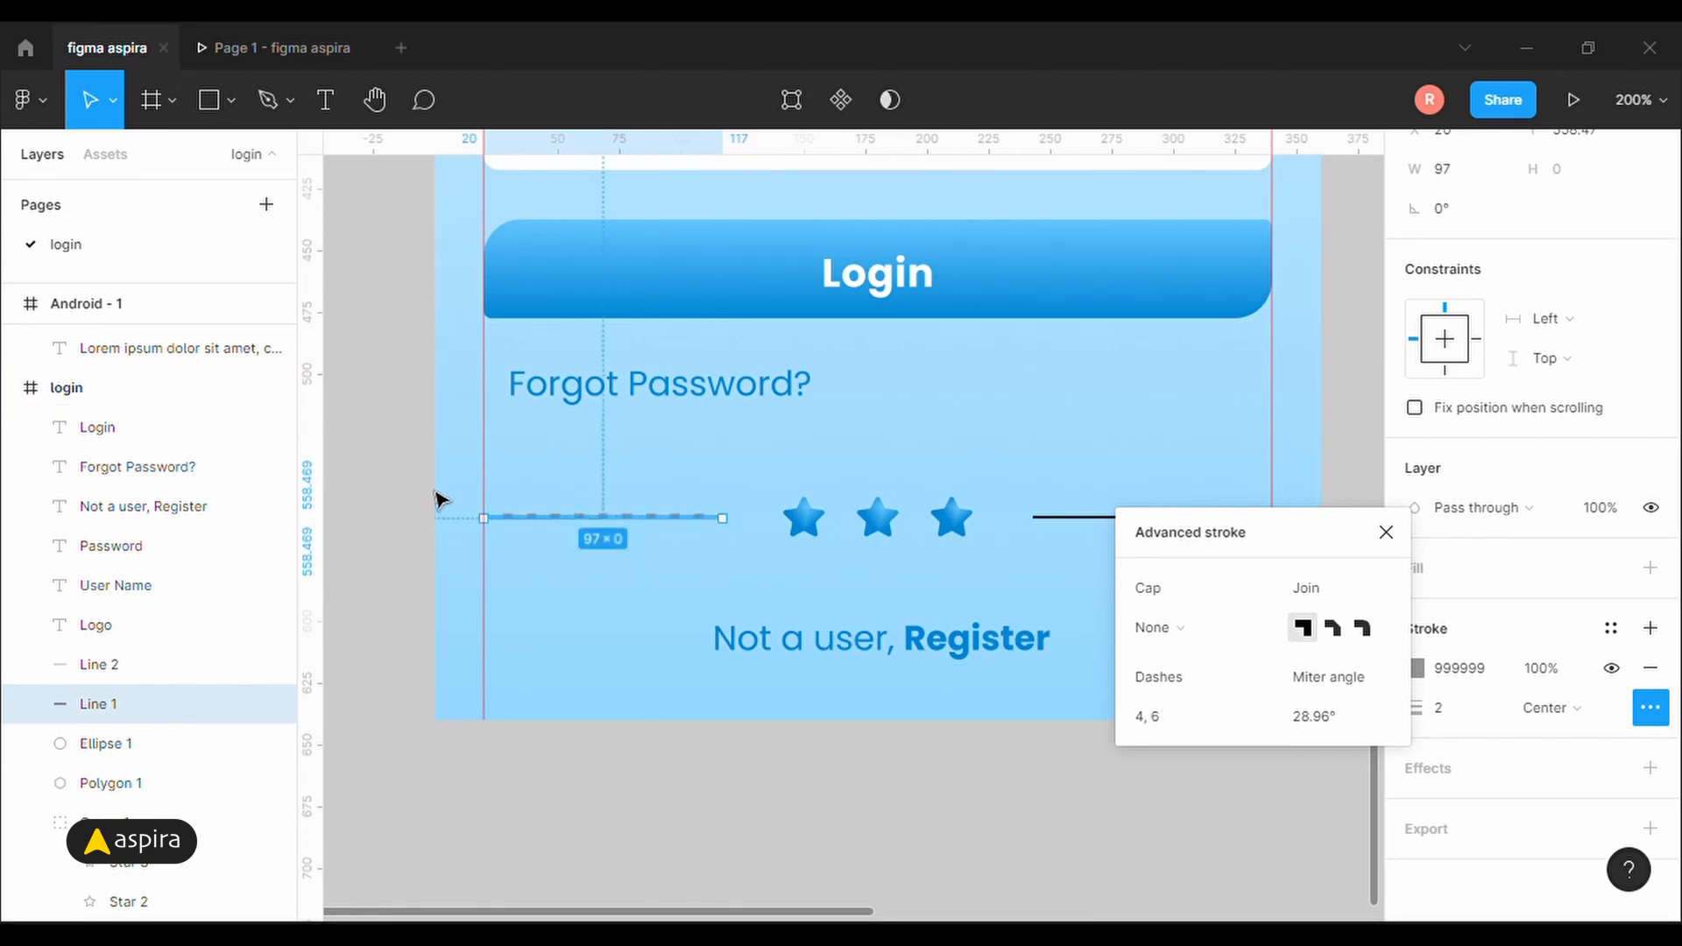
{"action": "left_click", "coordinate": [1462, 717]}
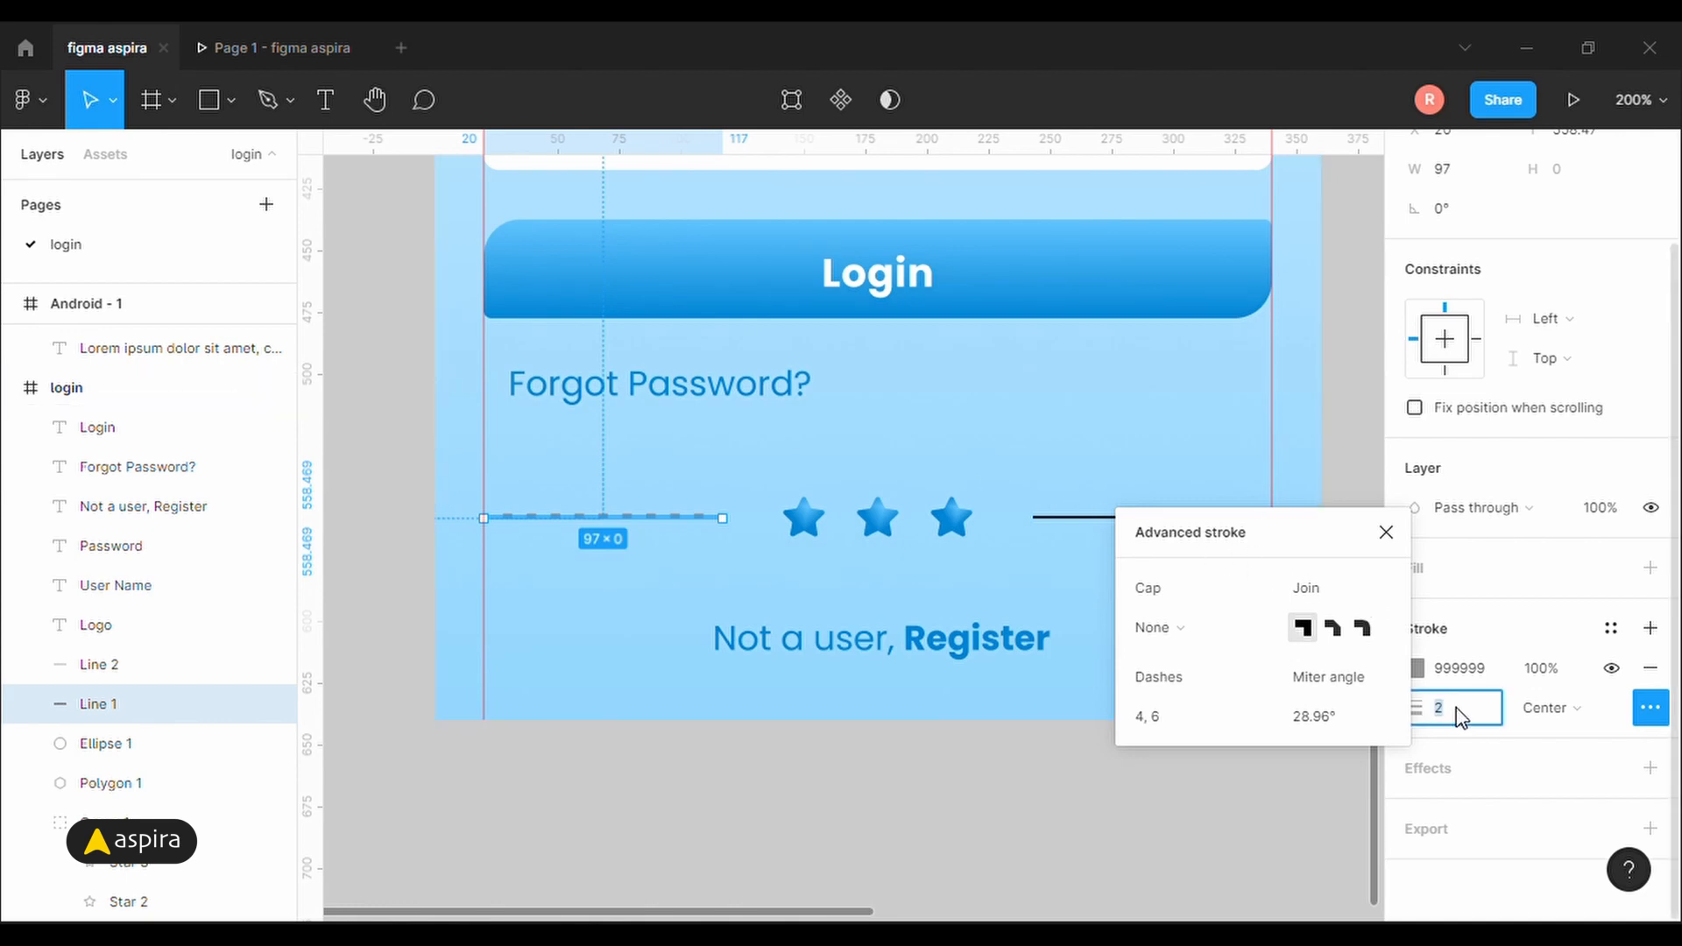
{"action": "left_click", "coordinate": [1344, 487]}
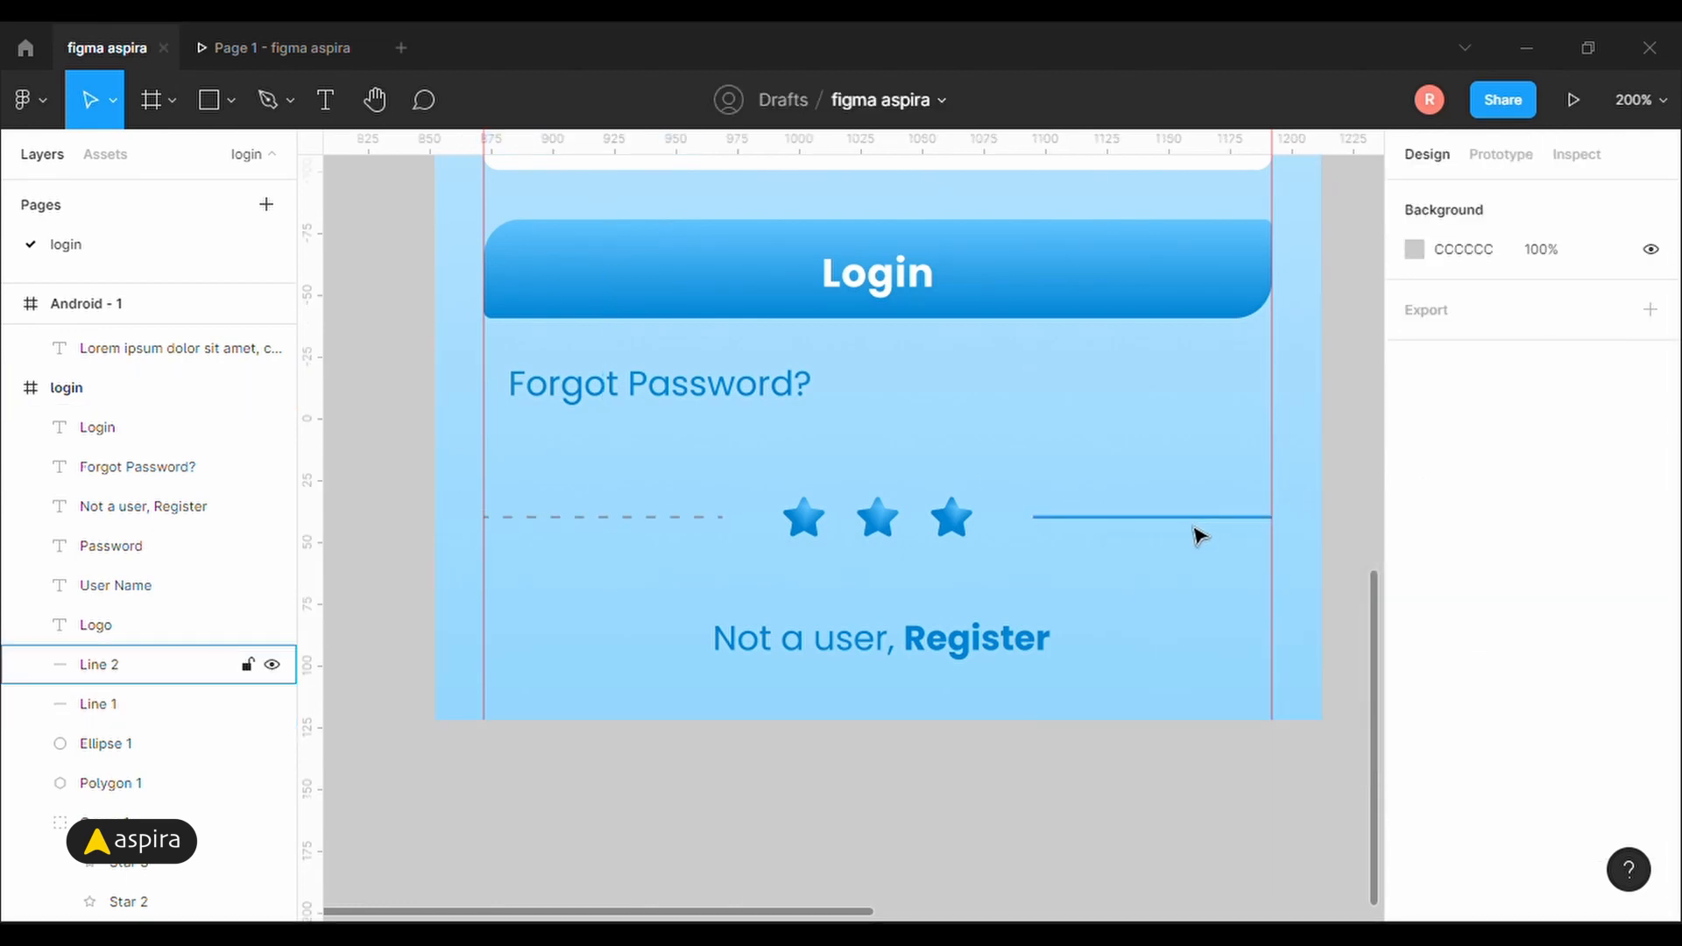
Make the divider line right of the stars dashed with a dash and gap of 4, 6.
{"action": "left_click", "coordinate": [1174, 531]}
{"action": "scroll", "coordinate": [1437, 698], "scroll_direction": "down", "scroll_amount": 1}
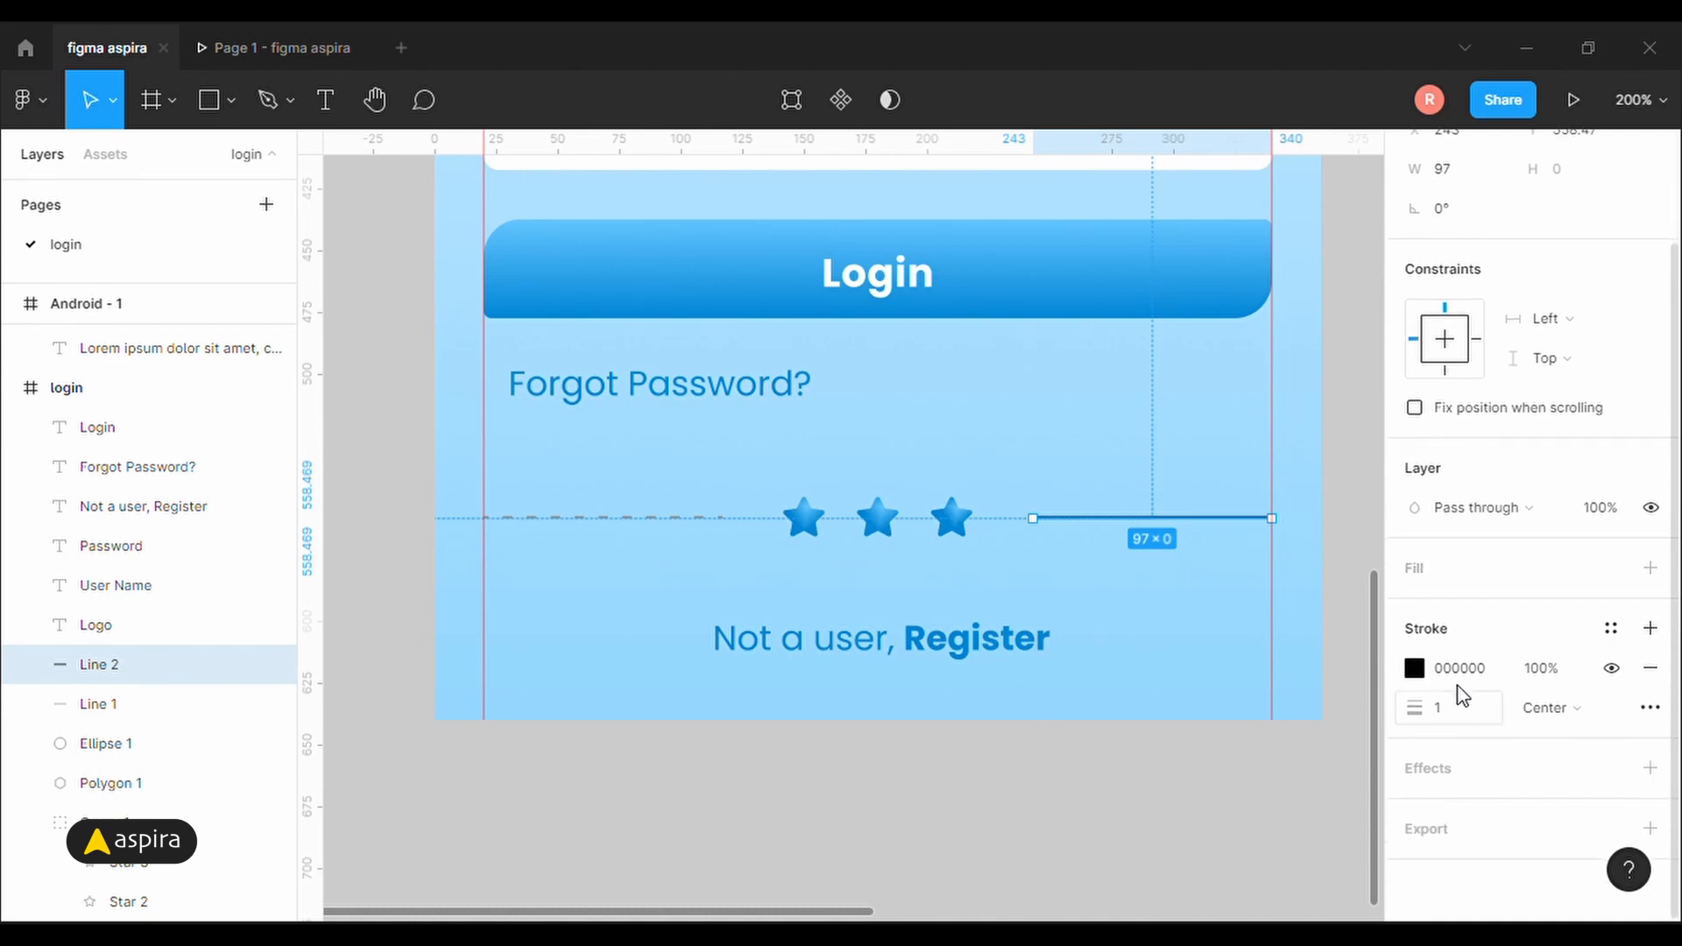
{"action": "left_click", "coordinate": [1651, 708]}
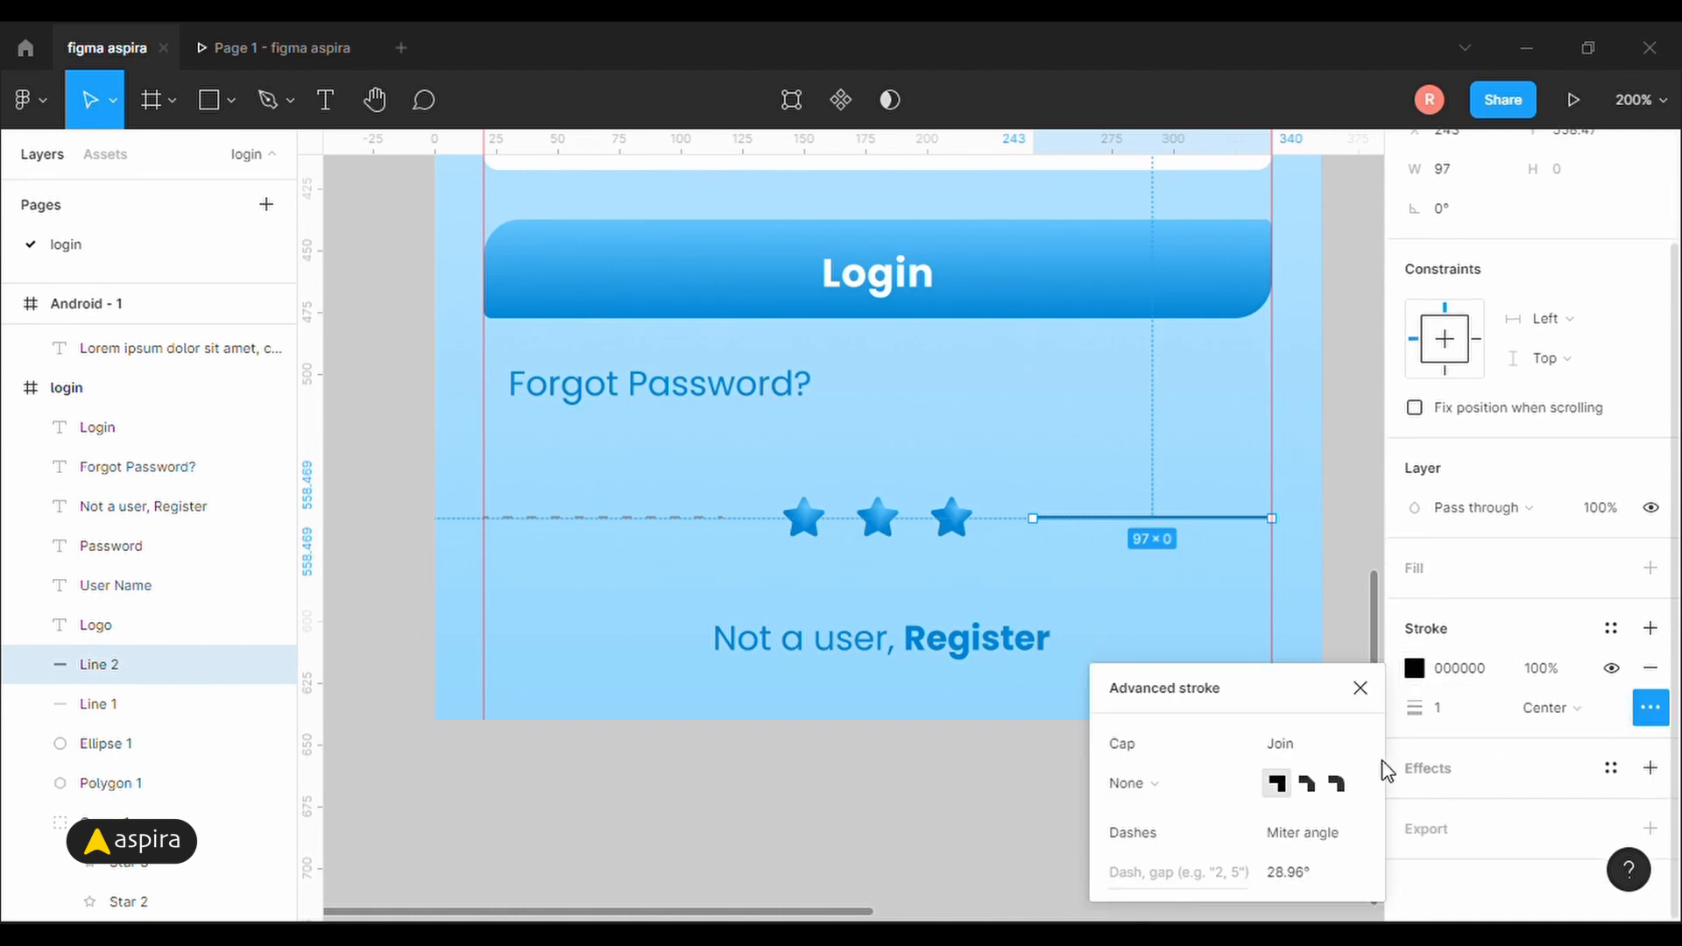
{"action": "left_click", "coordinate": [1143, 874]}
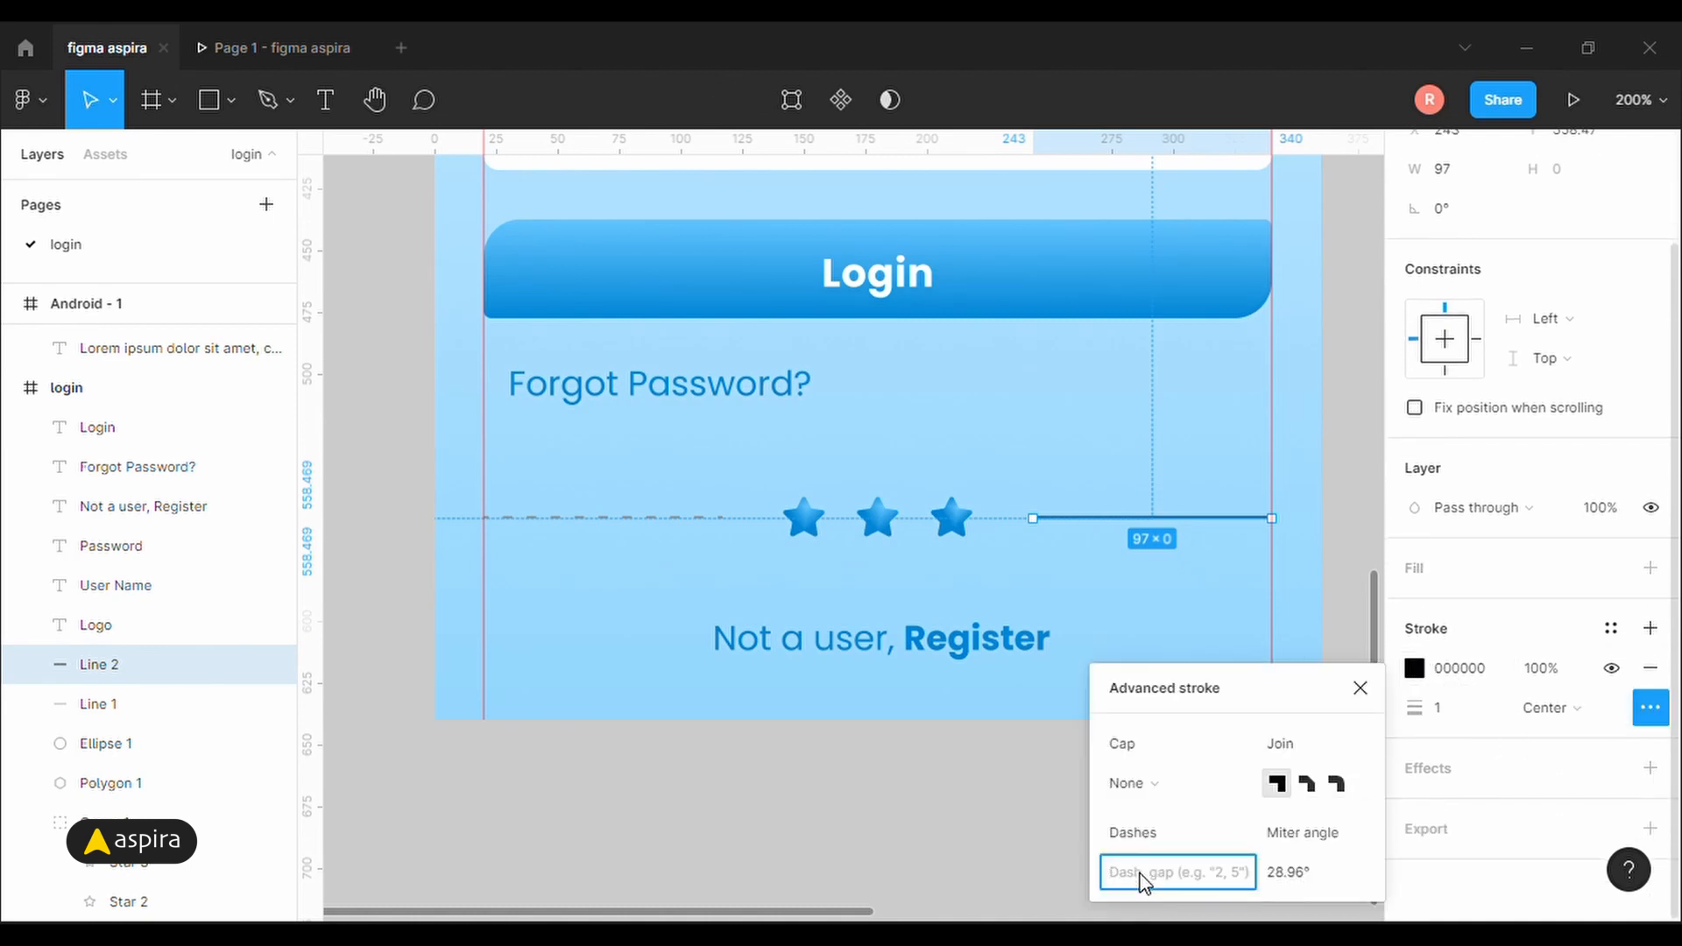
{"action": "type", "text": "4,6"}
{"action": "key", "text": "Return"}
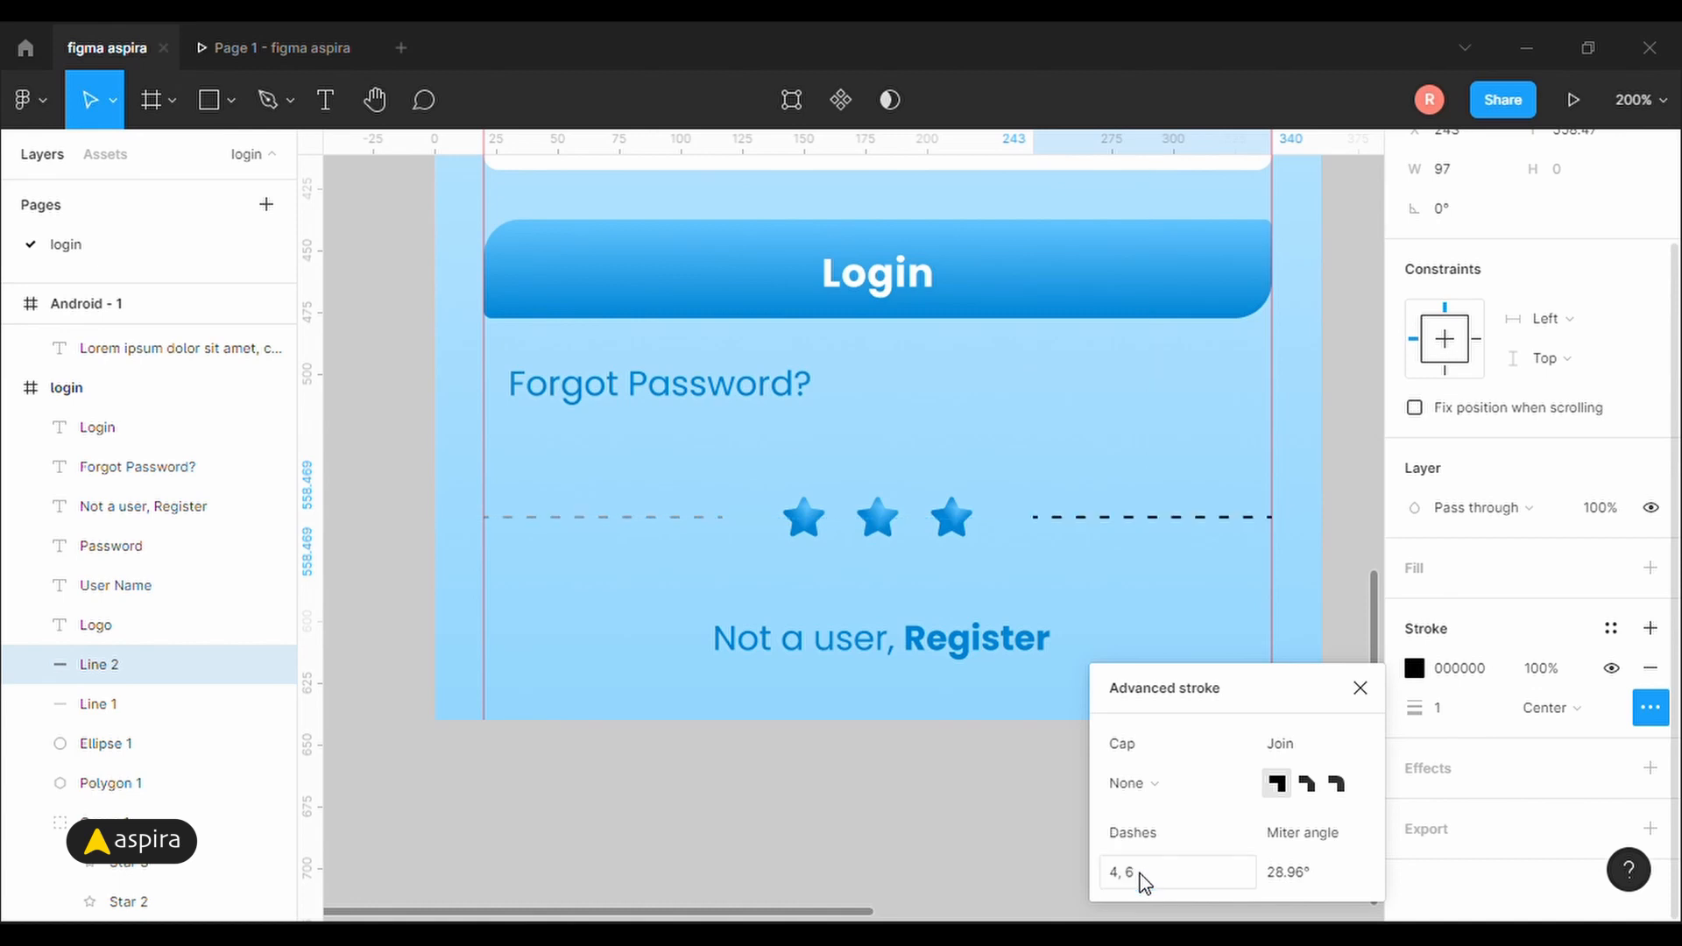
Give both divider lines beside the stars a linear gradient stroke from 0086D6 to 63C5FF.
{"action": "left_click", "coordinate": [623, 526], "text": "shift"}
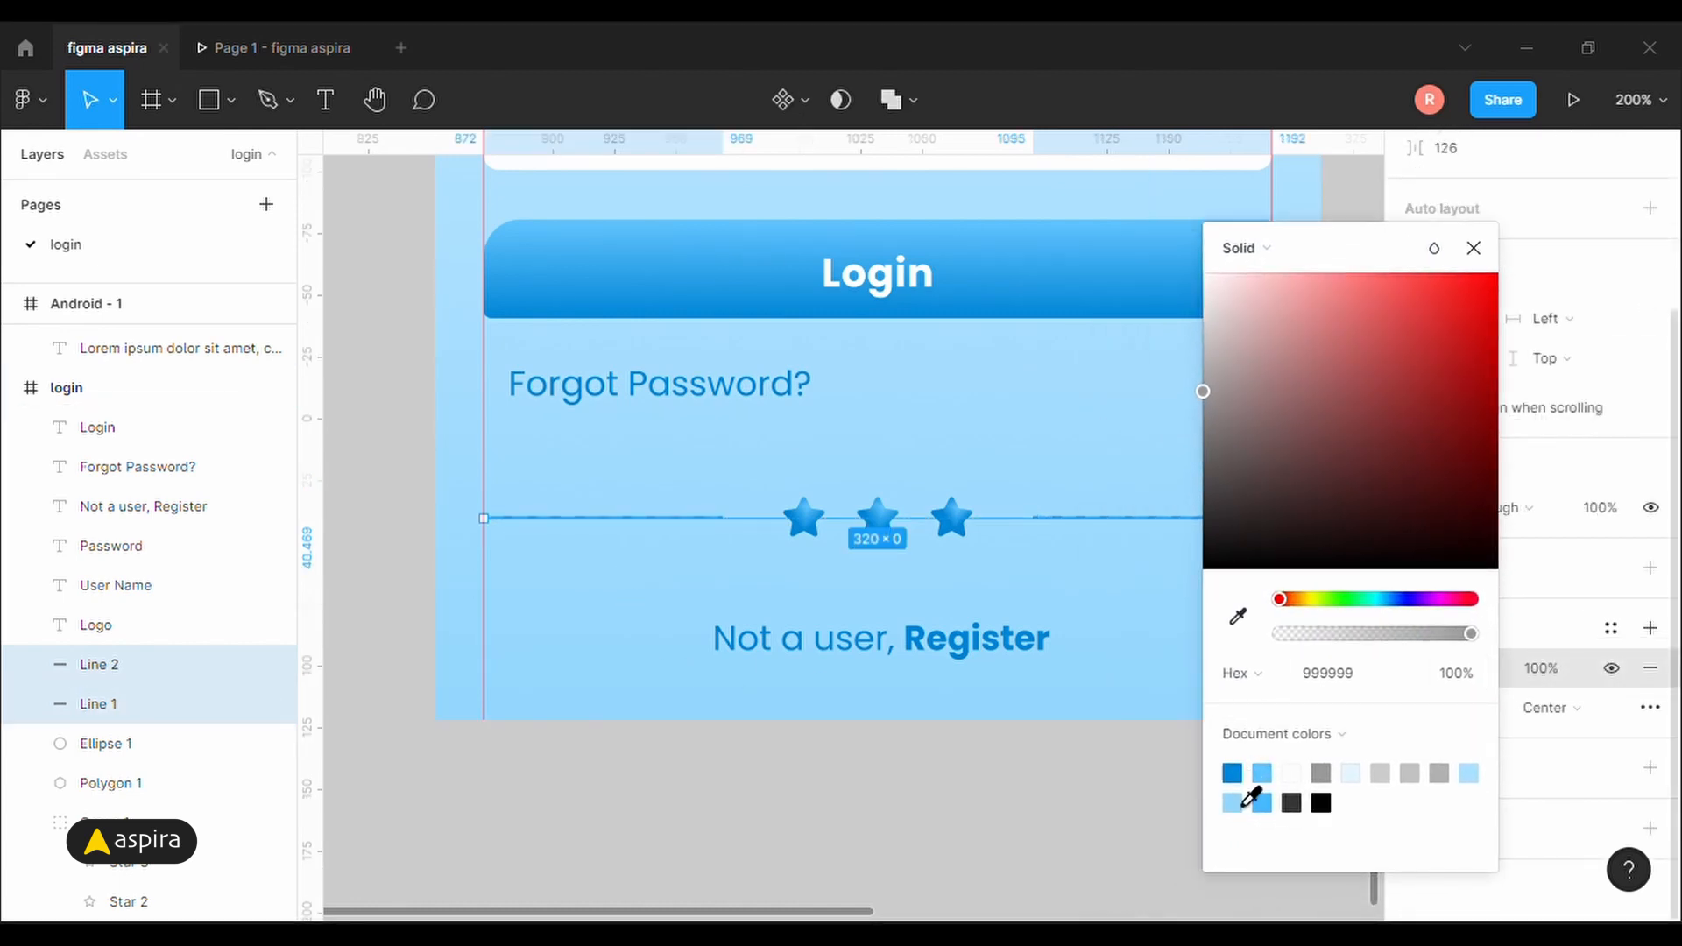
{"action": "left_click", "coordinate": [1261, 802]}
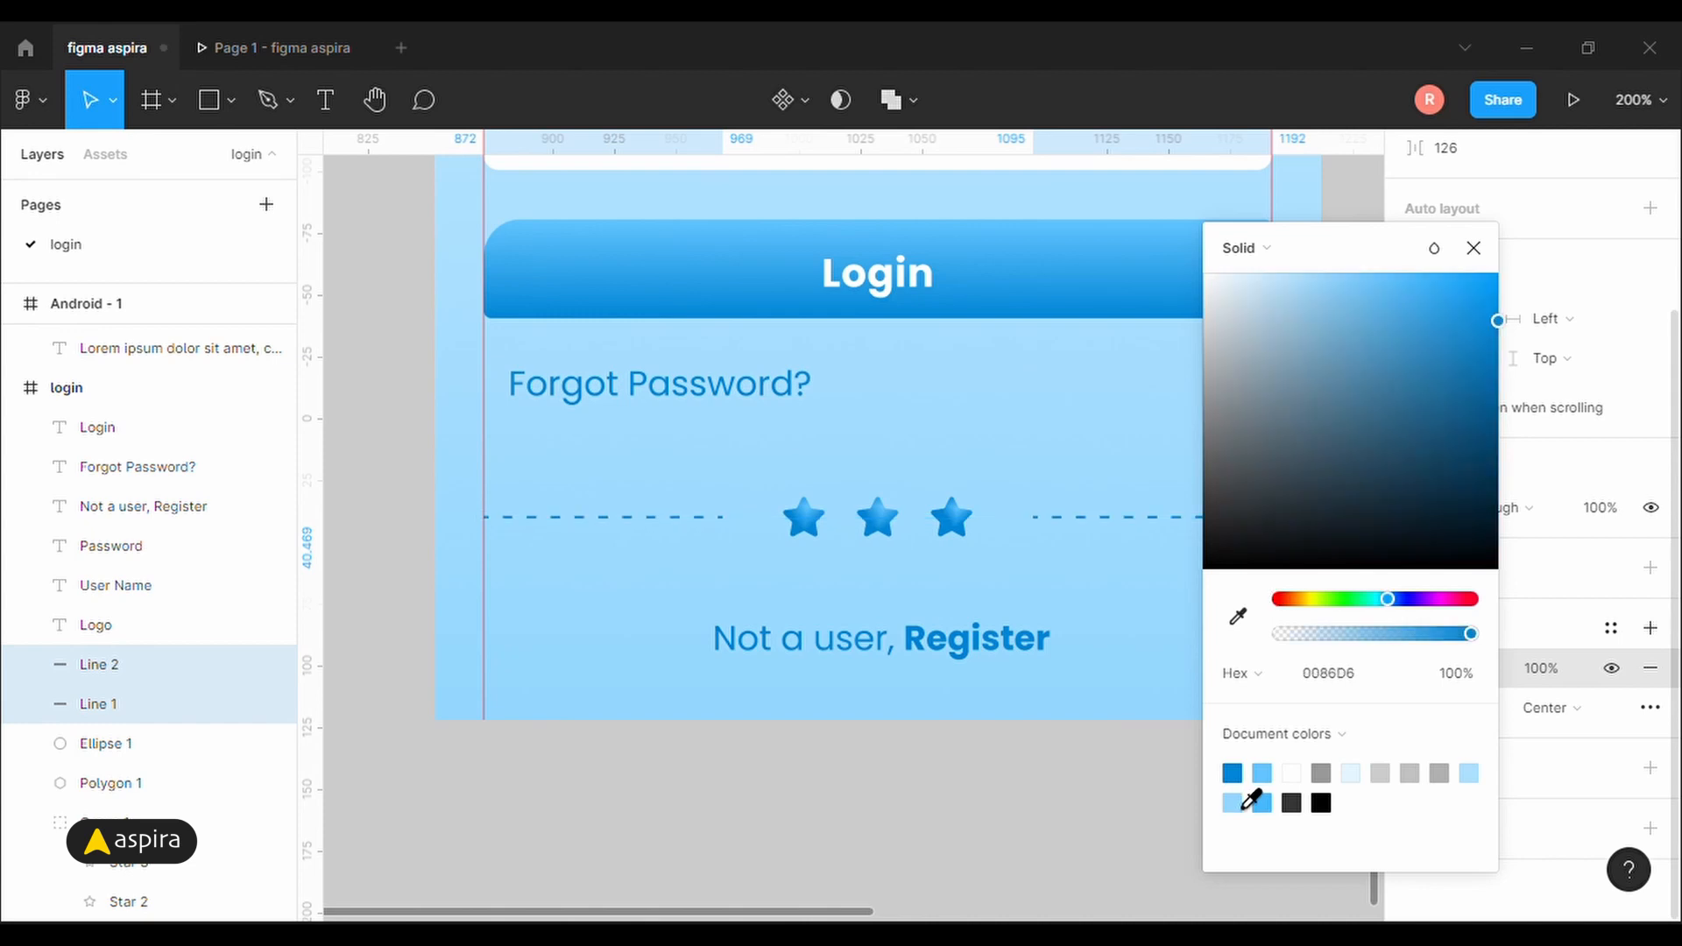
{"action": "left_click", "coordinate": [1265, 248]}
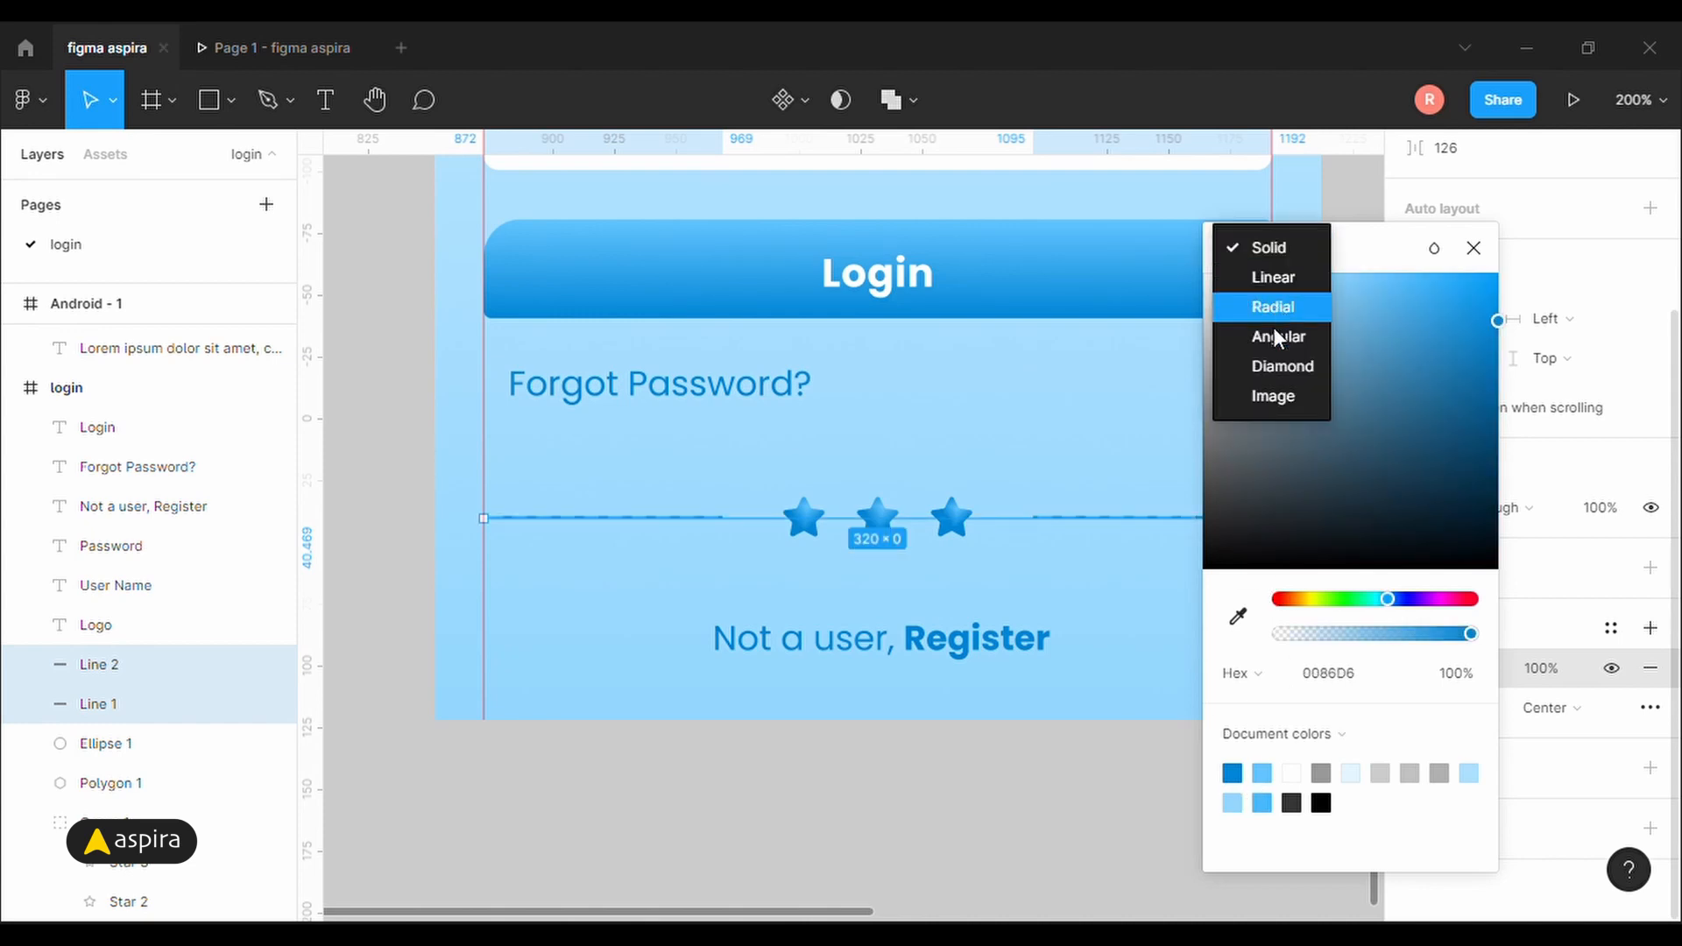
{"action": "left_click", "coordinate": [1286, 277]}
{"action": "left_click", "coordinate": [1469, 244]}
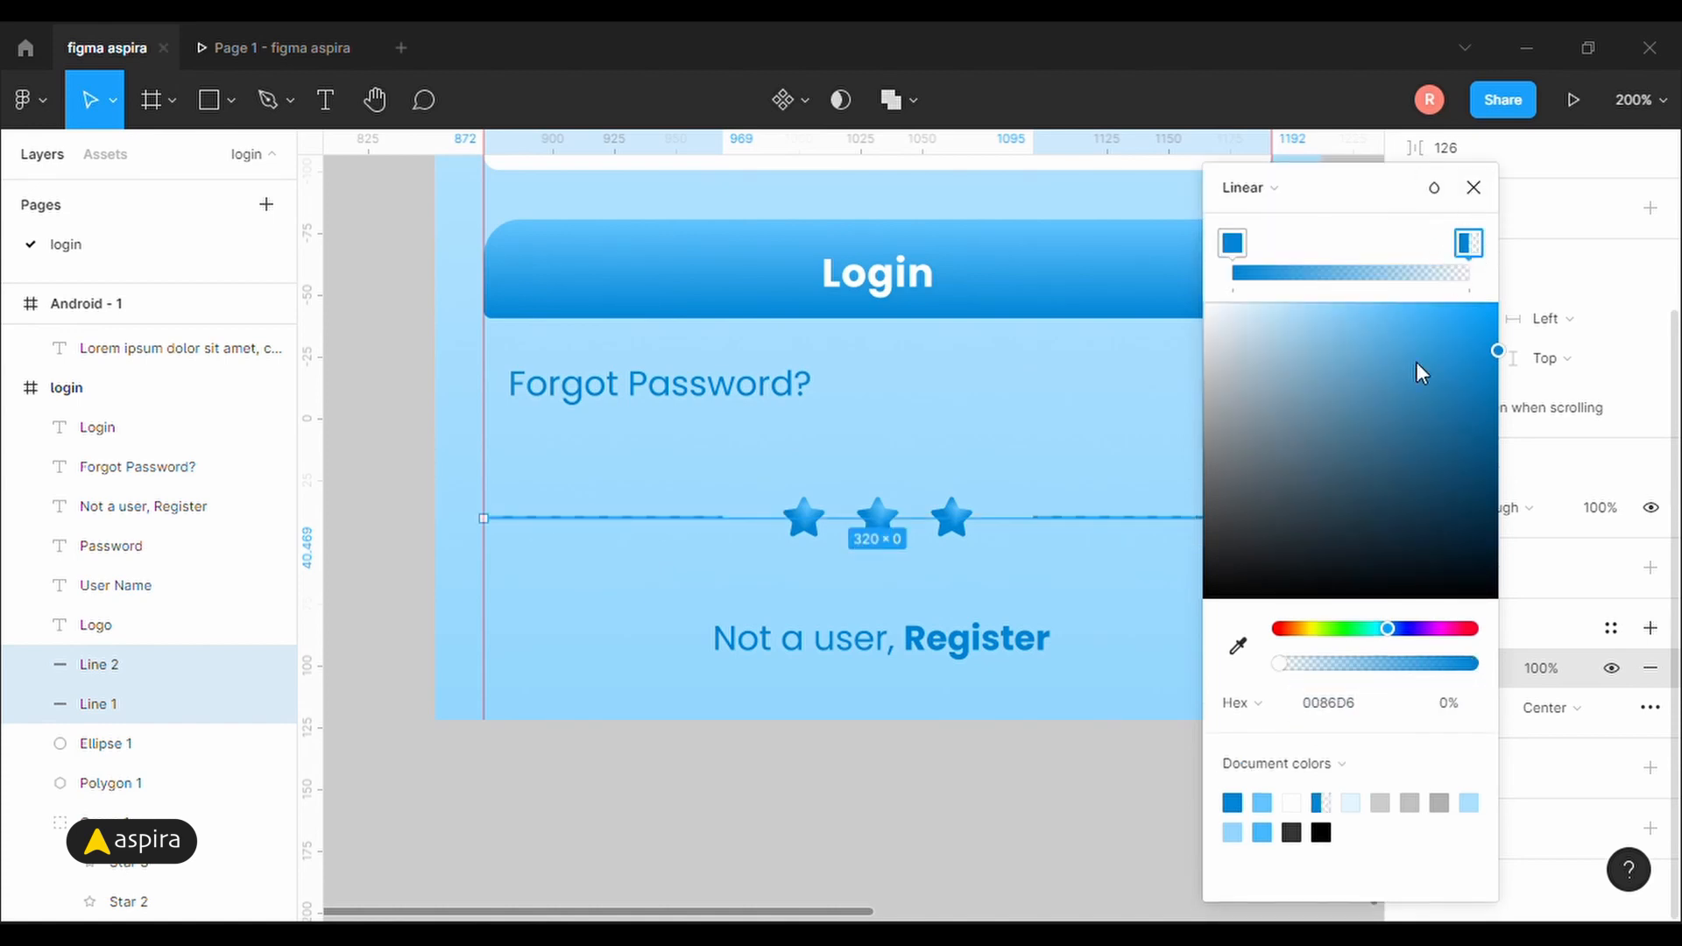
{"action": "left_click", "coordinate": [1261, 832]}
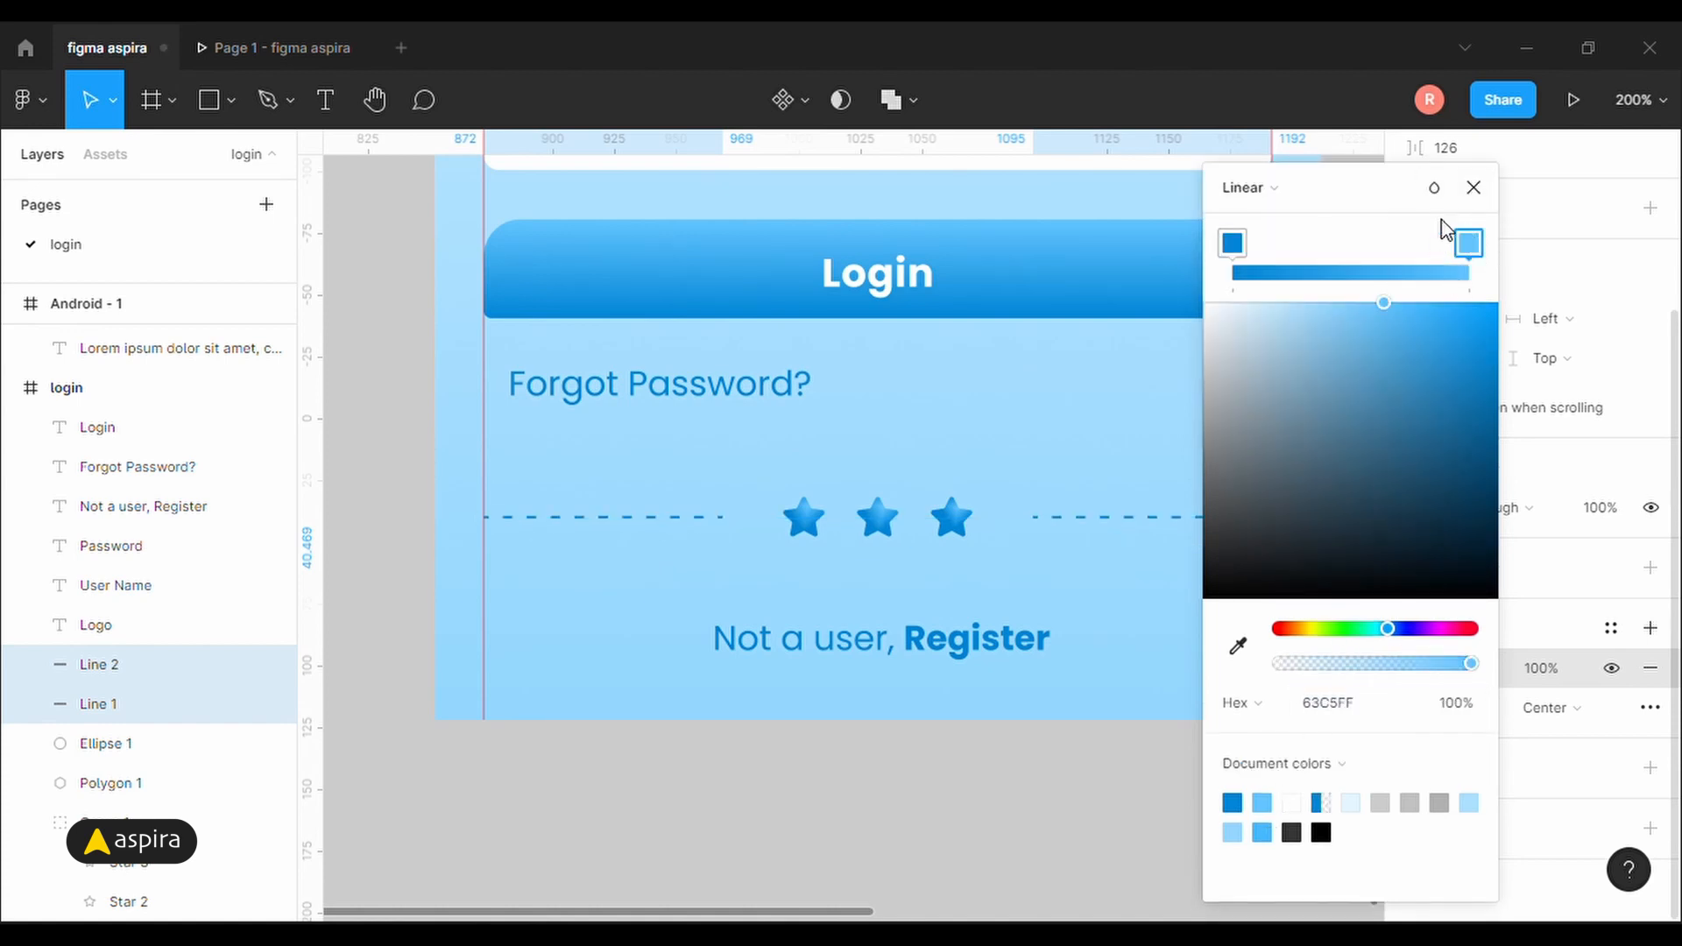
{"action": "left_click", "coordinate": [1474, 186]}
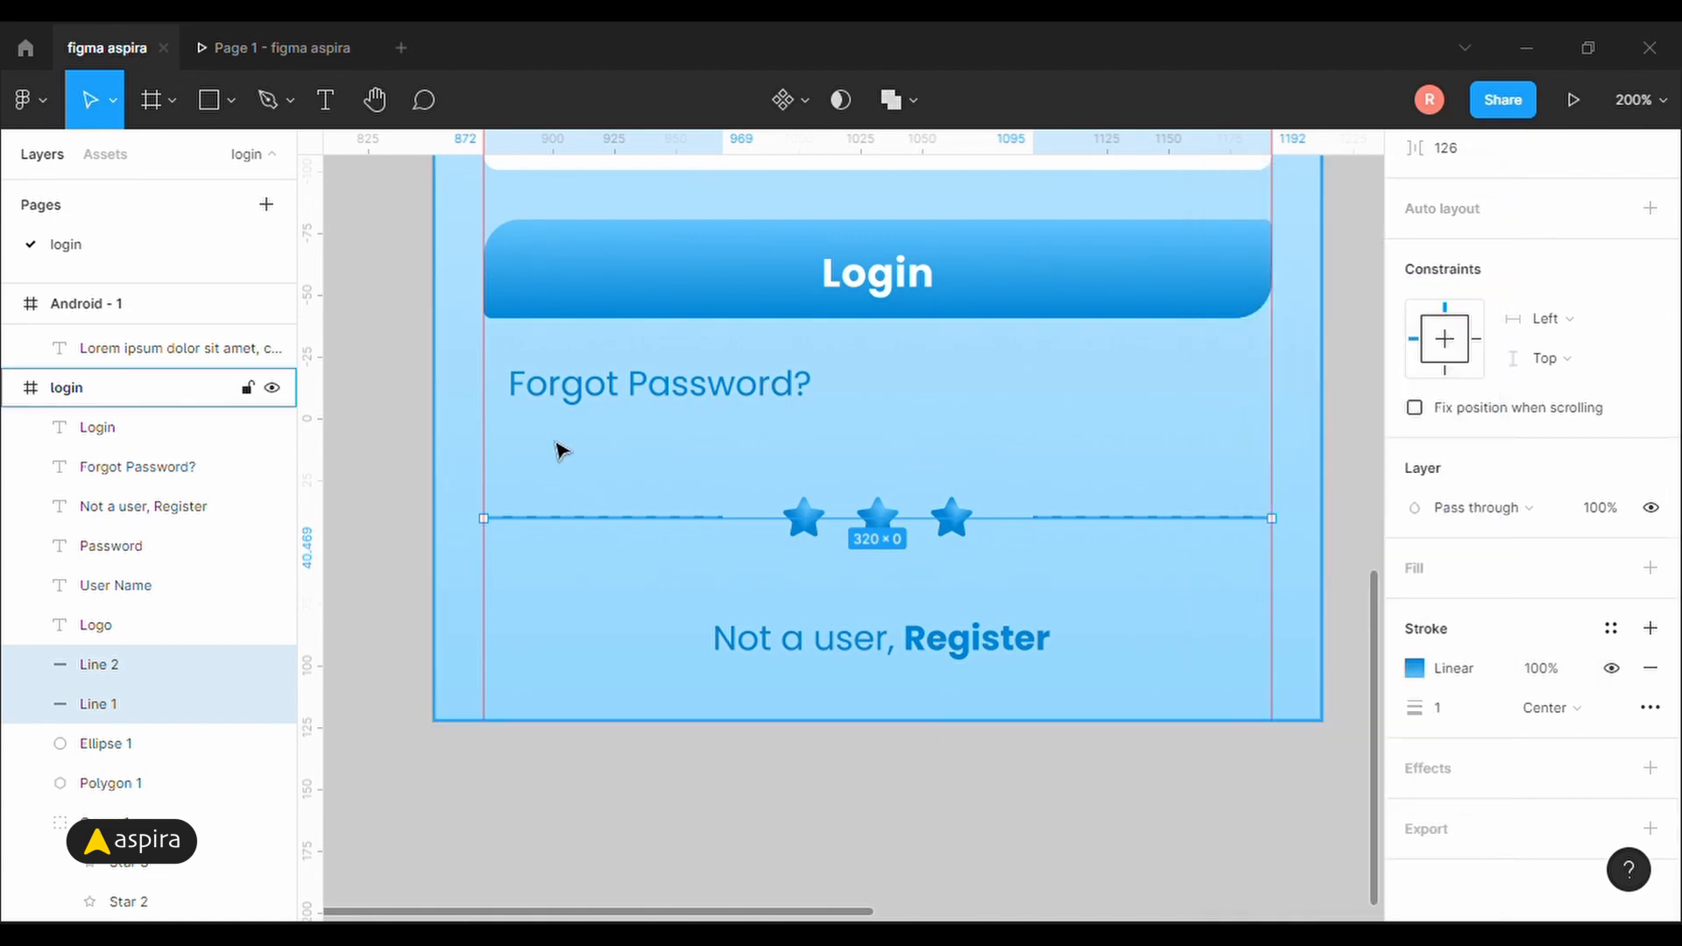
Turn the left divider line's stroke gradient horizontal, with the lighter blue end towards the stars.
{"action": "key", "text": "z"}
{"action": "left_click_drag", "start_coordinate": [544, 488], "coordinate": [659, 584]}
{"action": "left_click", "coordinate": [1414, 668]}
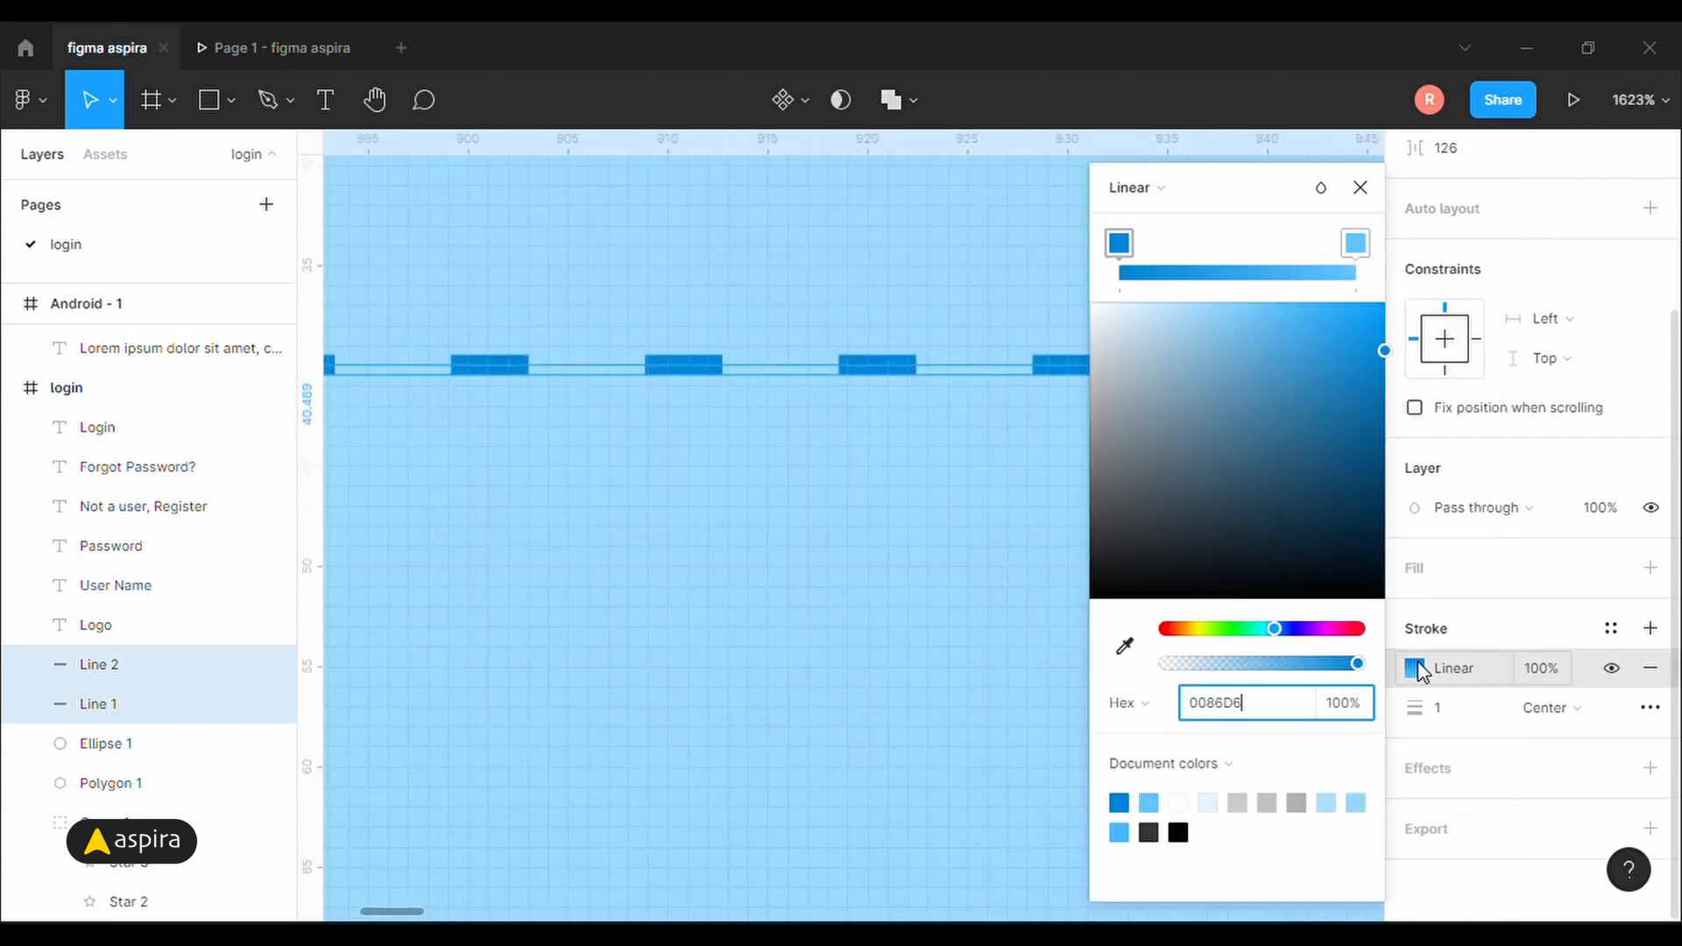
{"action": "left_click", "coordinate": [725, 420]}
{"action": "left_click", "coordinate": [697, 374]}
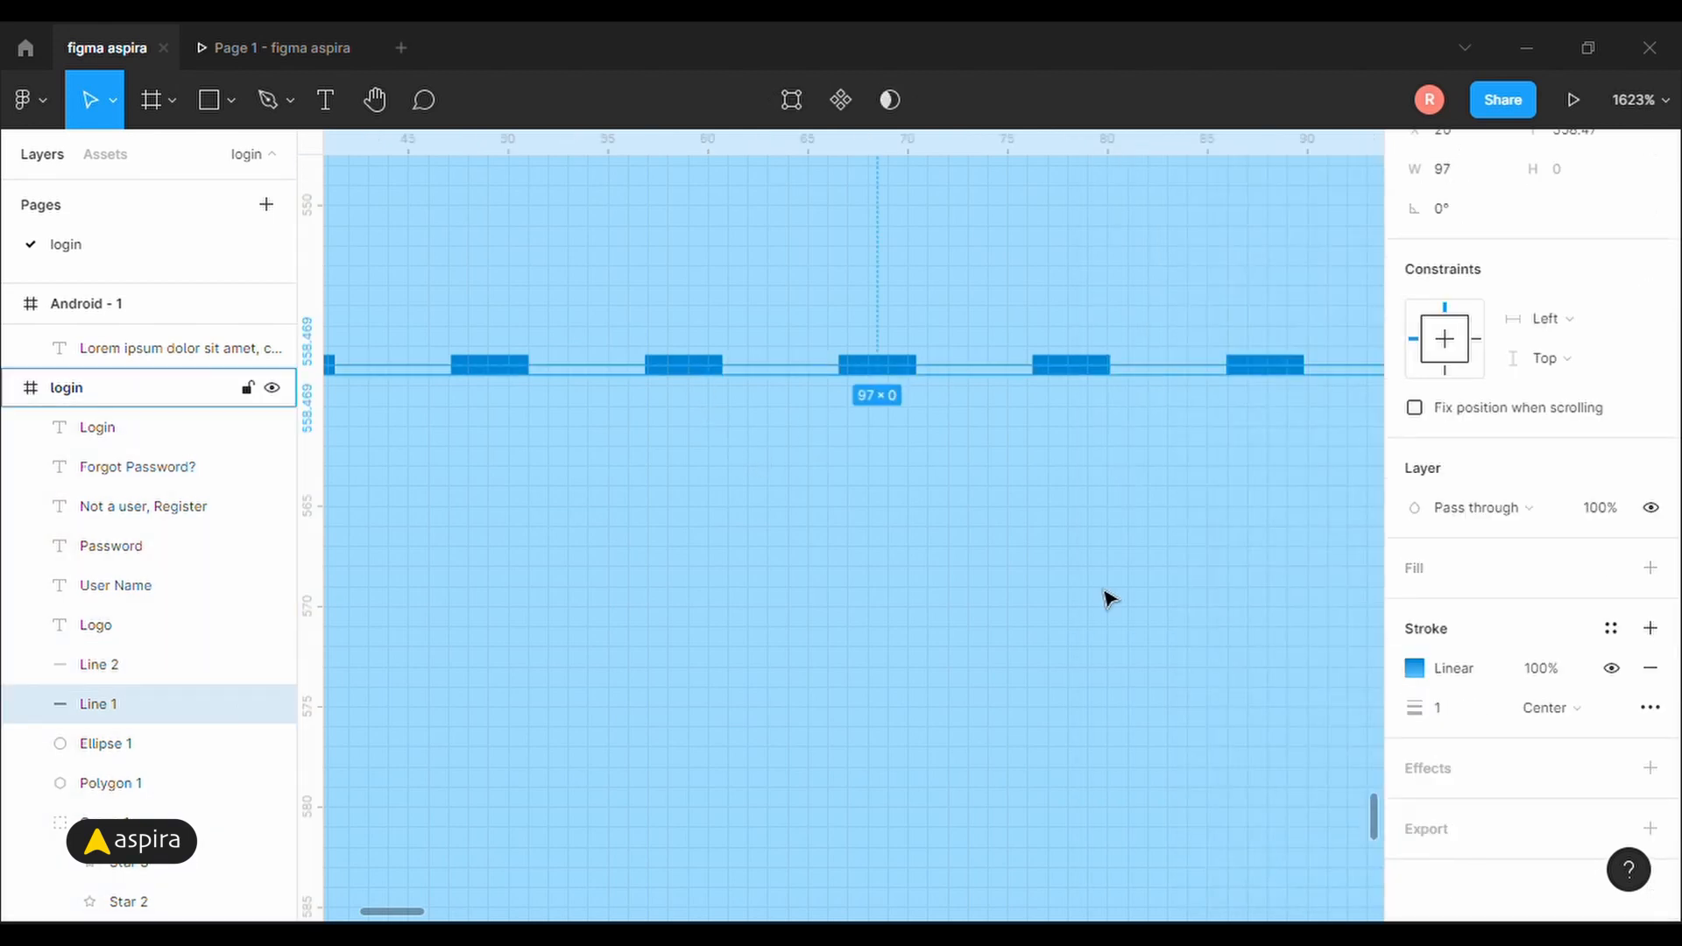
{"action": "left_click", "coordinate": [1416, 671]}
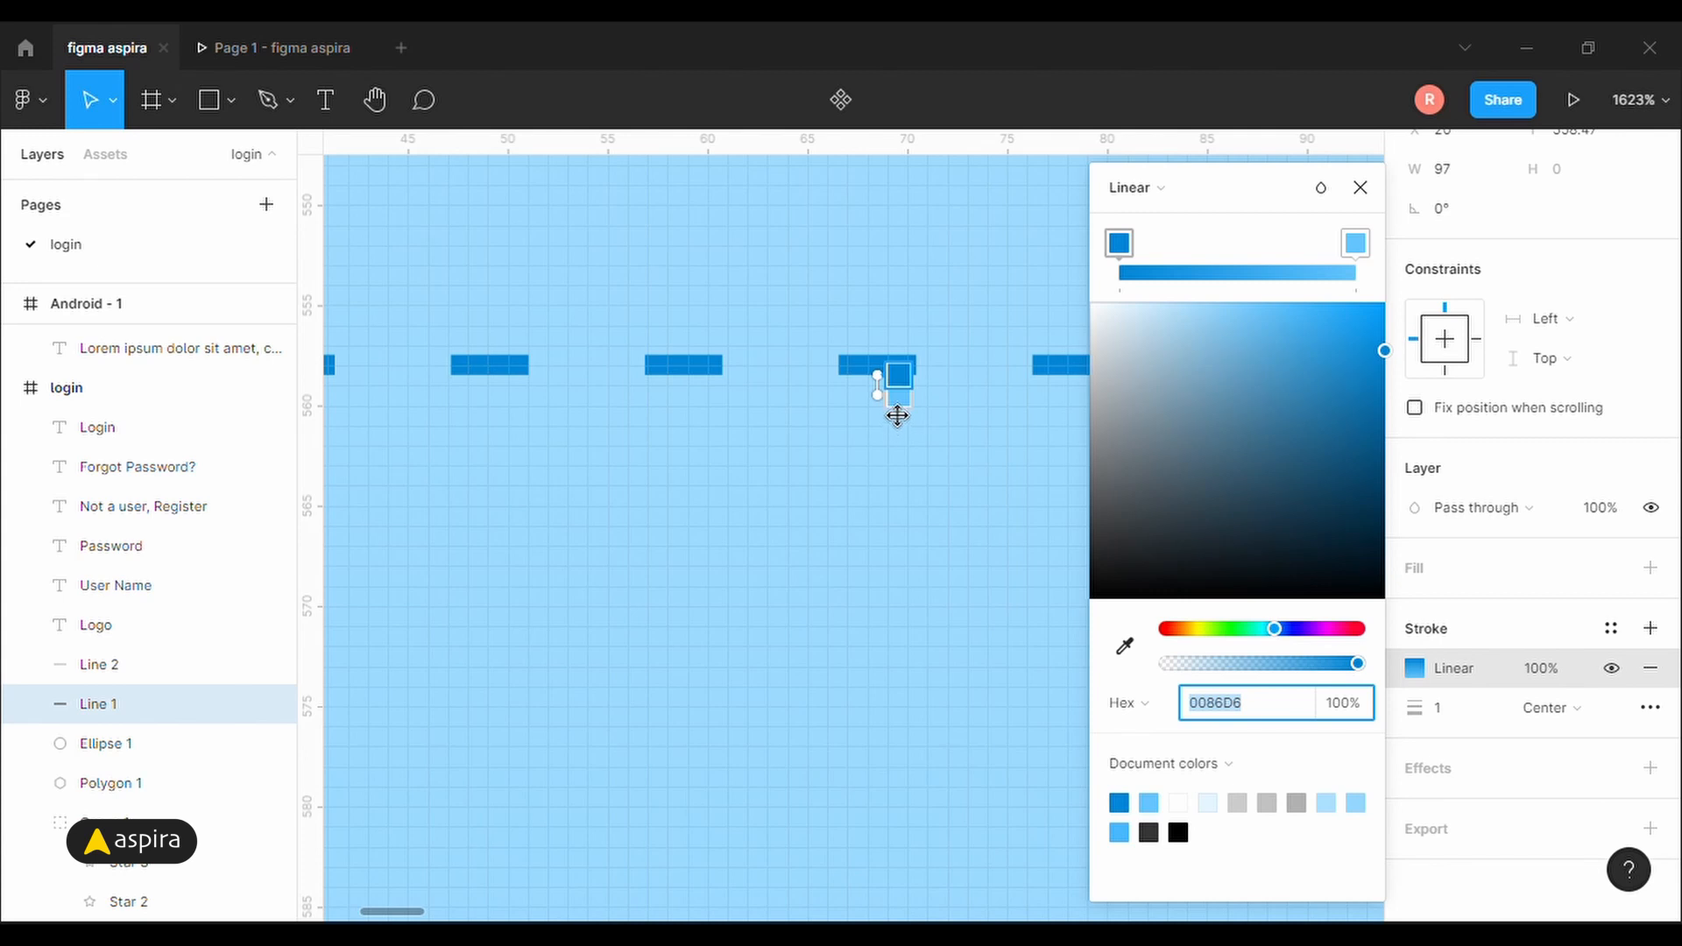
{"action": "left_click_drag", "start_coordinate": [897, 409], "coordinate": [1070, 397]}
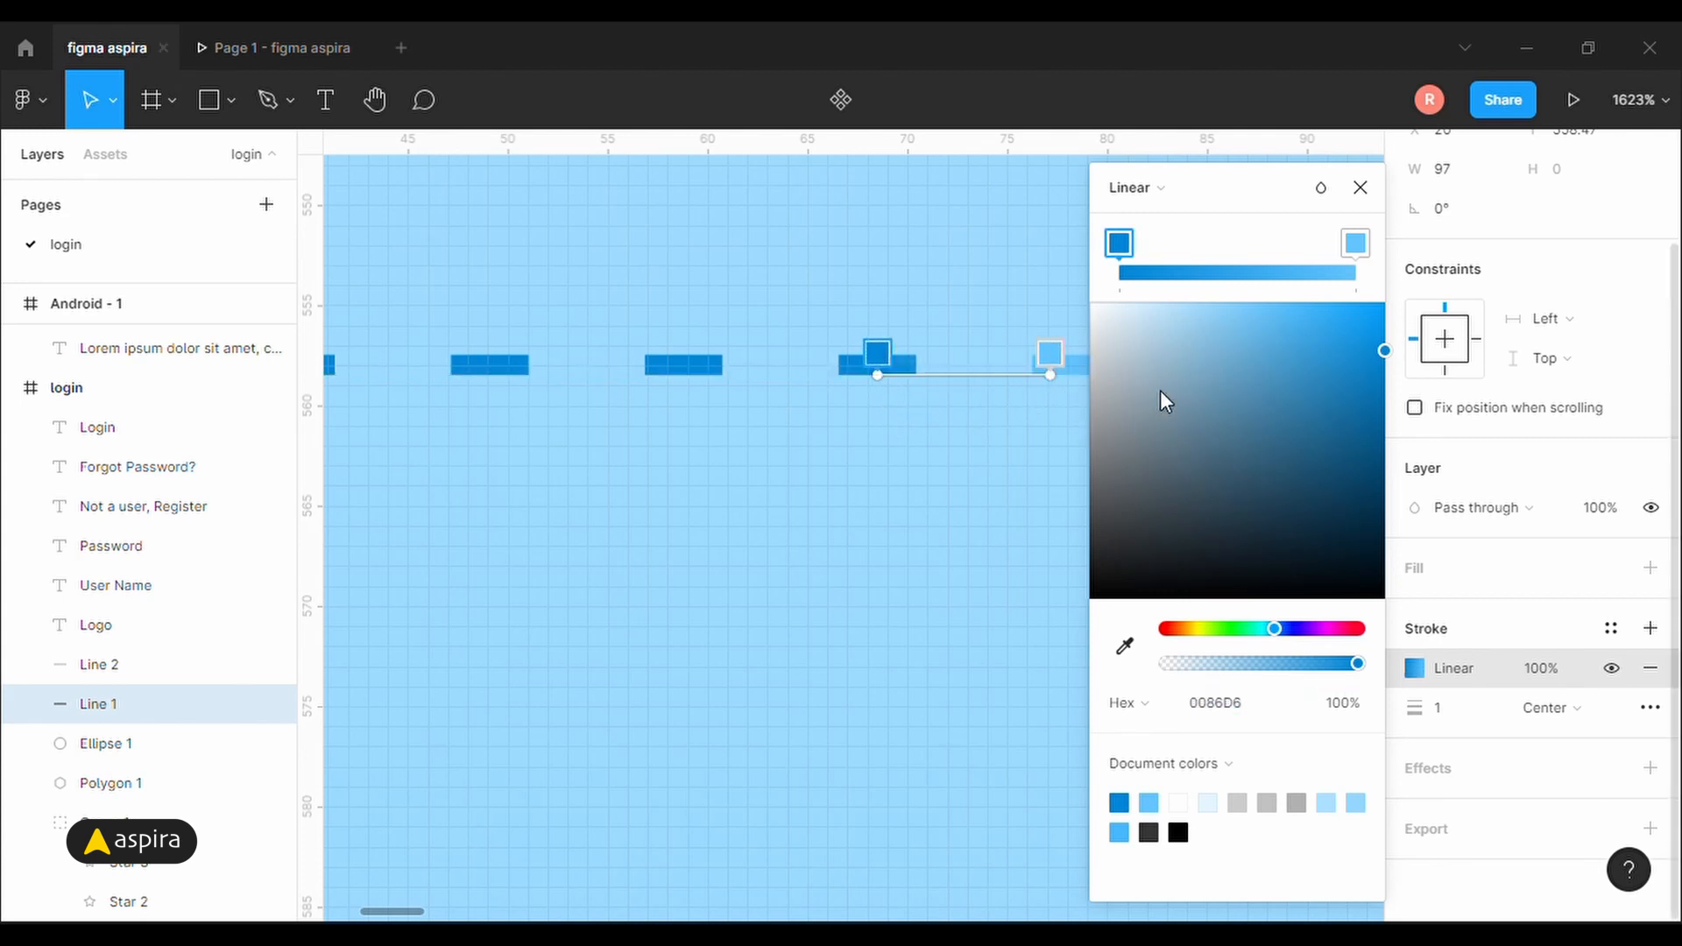
Stretch the left divider line's gradient across its full length, from dark at the outer end to light near the stars, and deselect it.
{"action": "left_click_drag", "start_coordinate": [1259, 195], "coordinate": [1580, 235]}
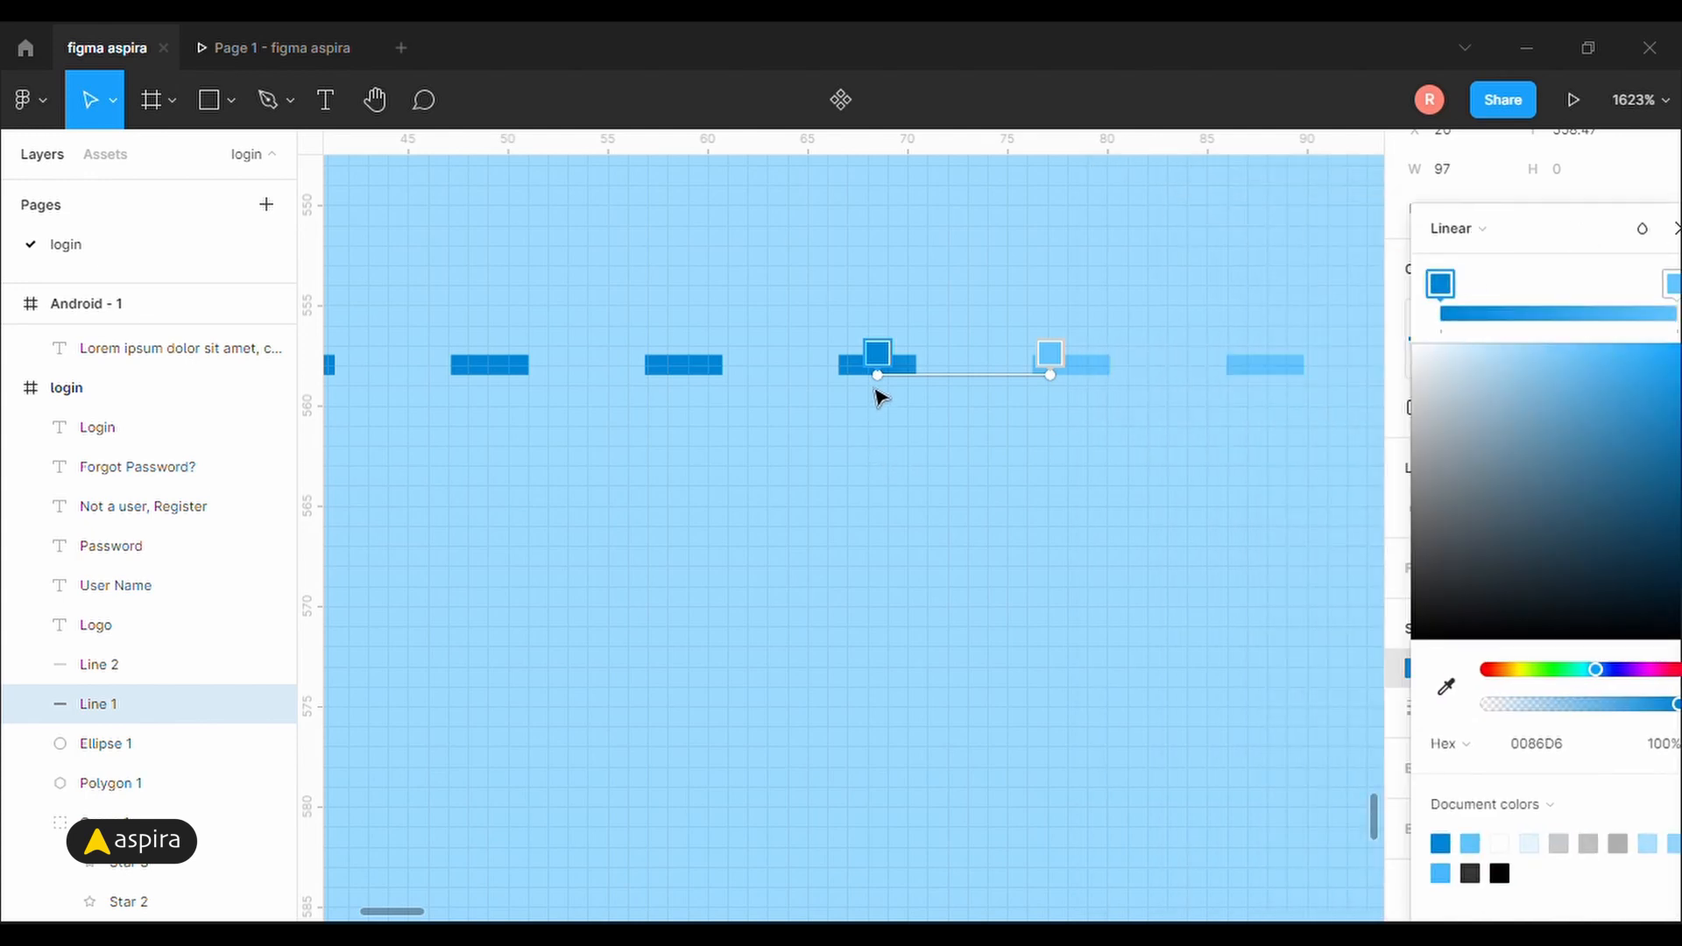
{"action": "left_click_drag", "start_coordinate": [879, 377], "coordinate": [402, 364]}
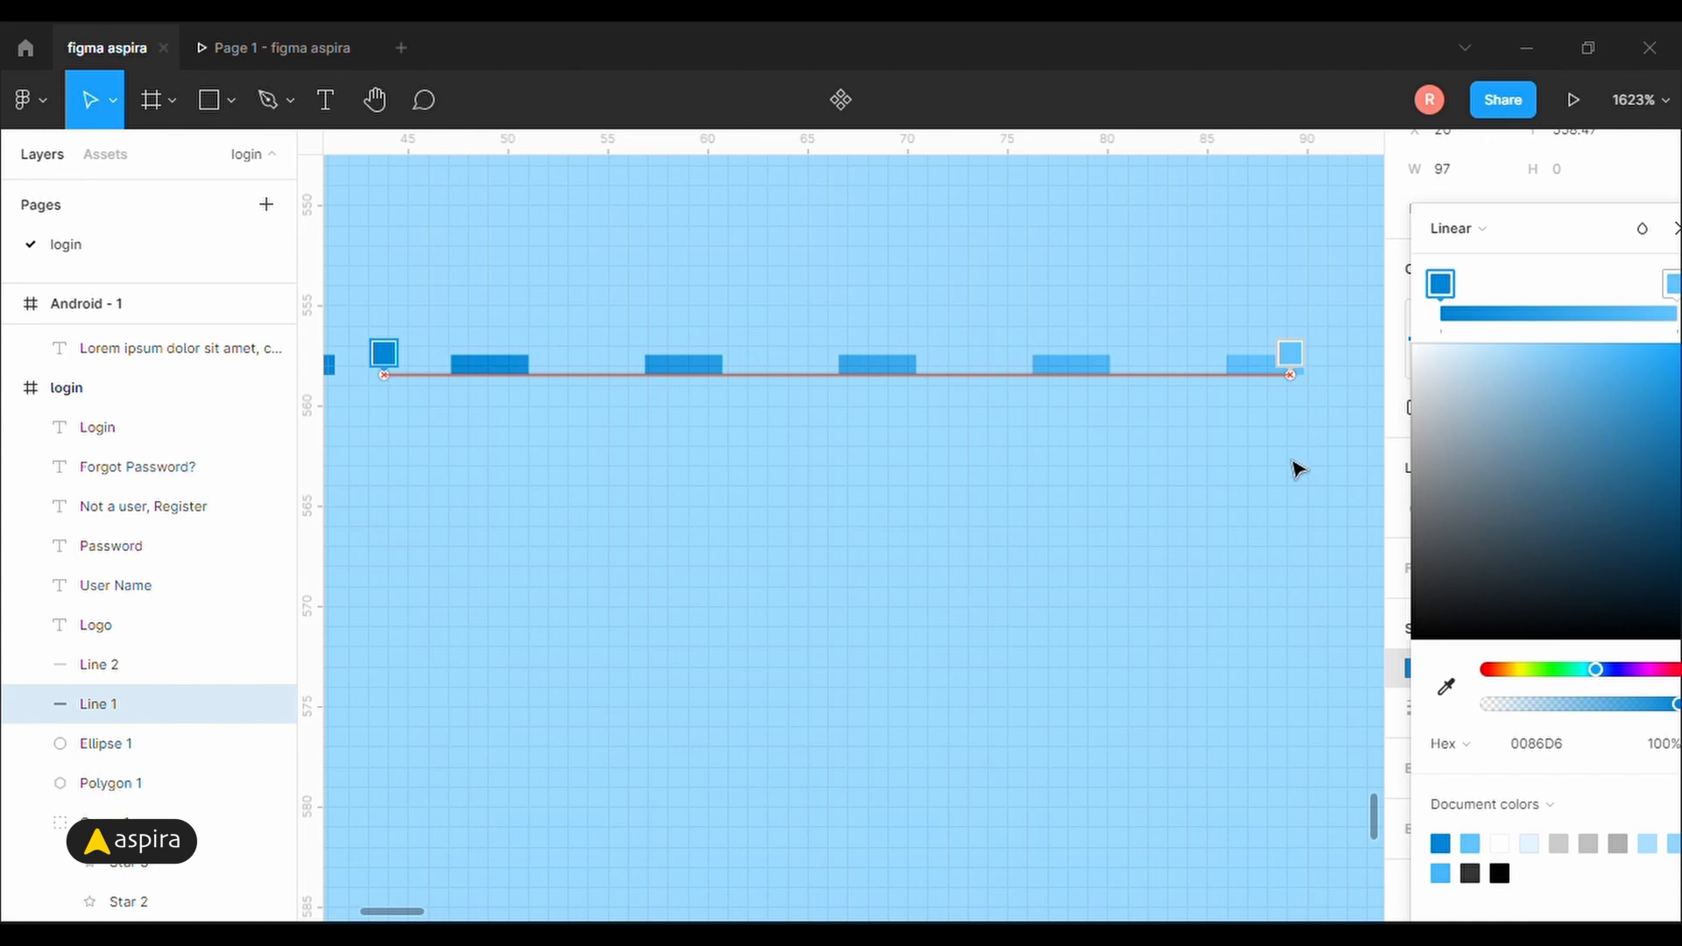
{"action": "scroll", "coordinate": [1295, 468], "scroll_direction": "down", "scroll_amount": 5}
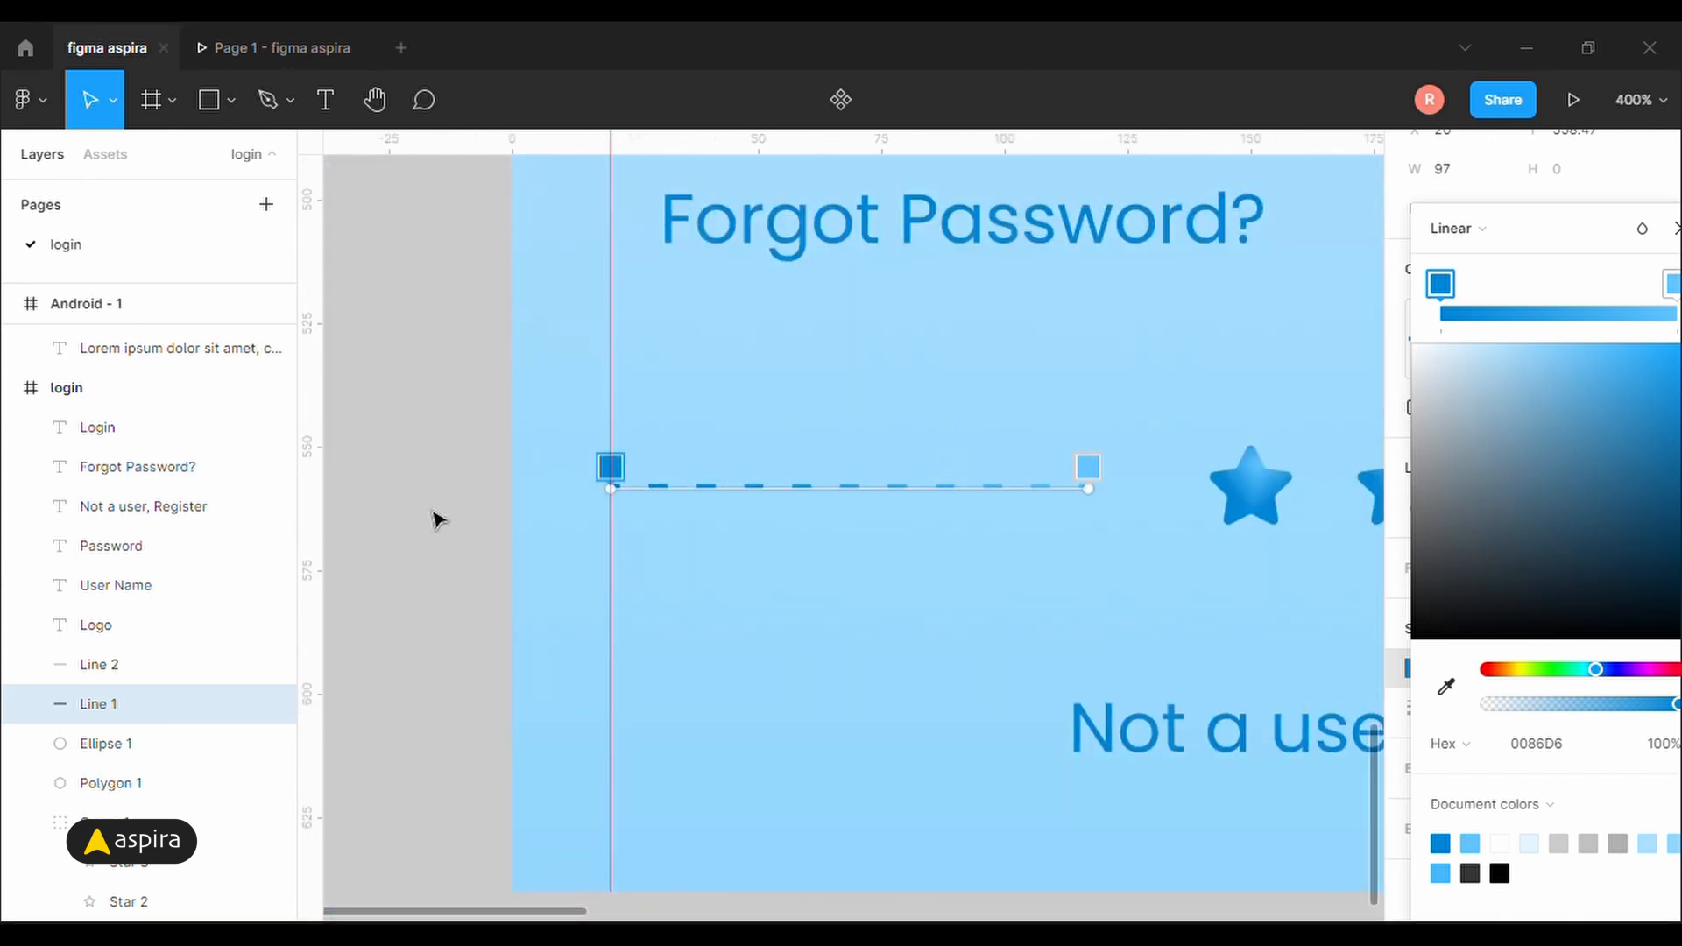
{"action": "left_click_drag", "start_coordinate": [1559, 224], "coordinate": [822, 172]}
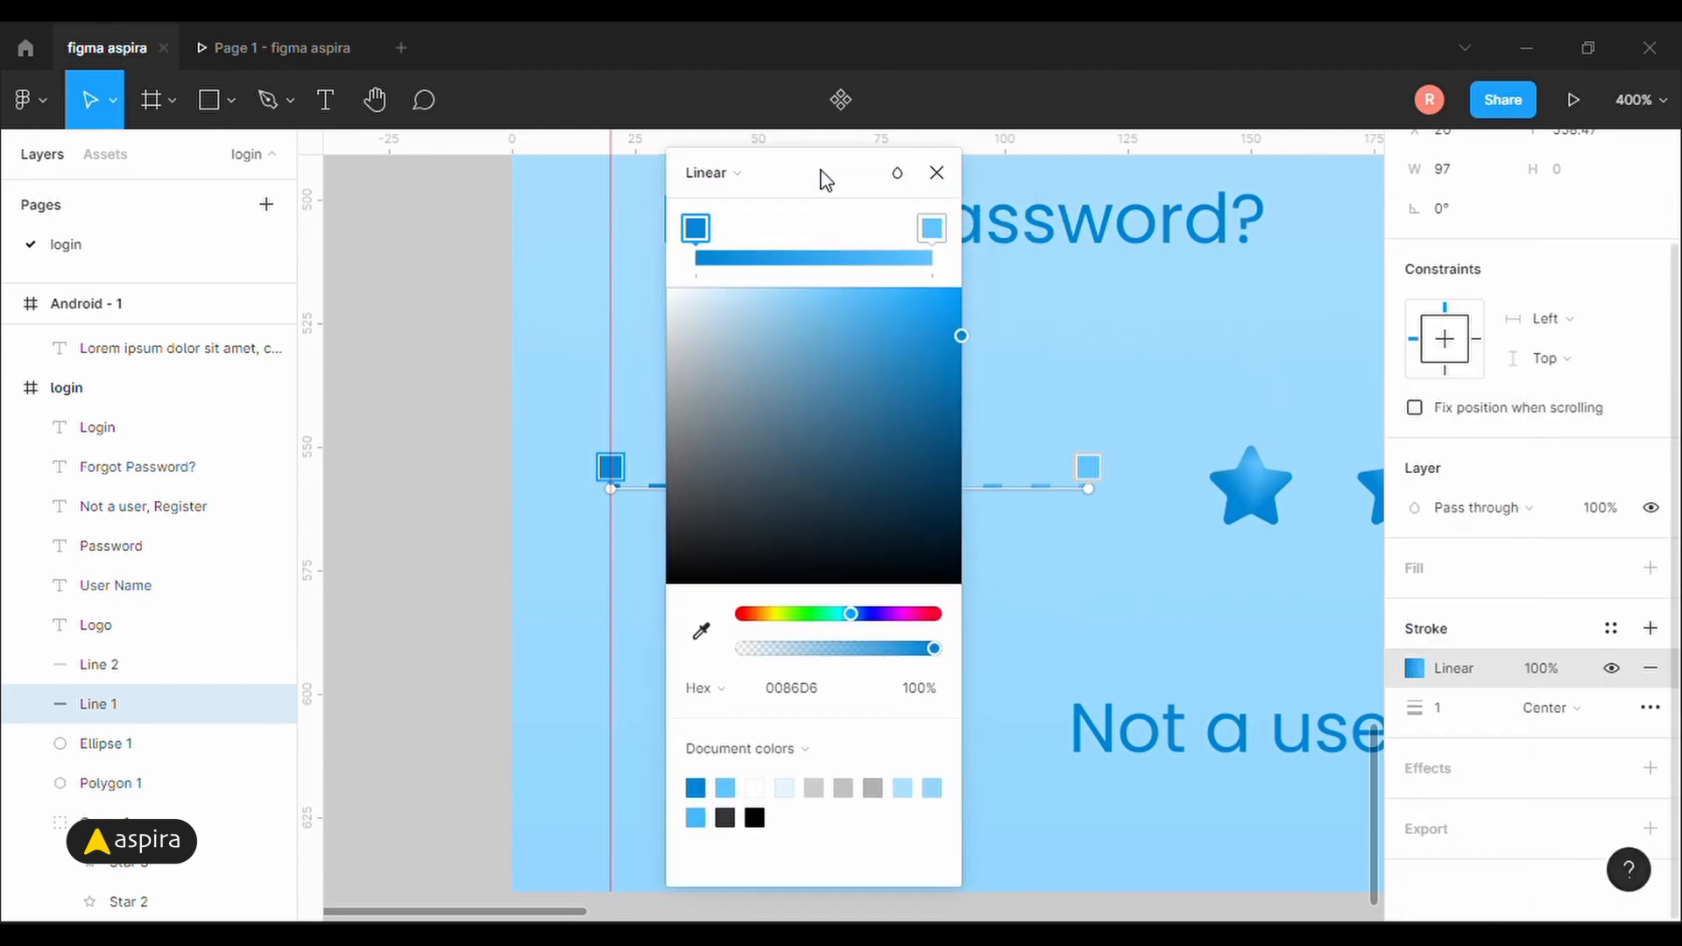
{"action": "left_click", "coordinate": [937, 172]}
{"action": "left_click", "coordinate": [420, 396]}
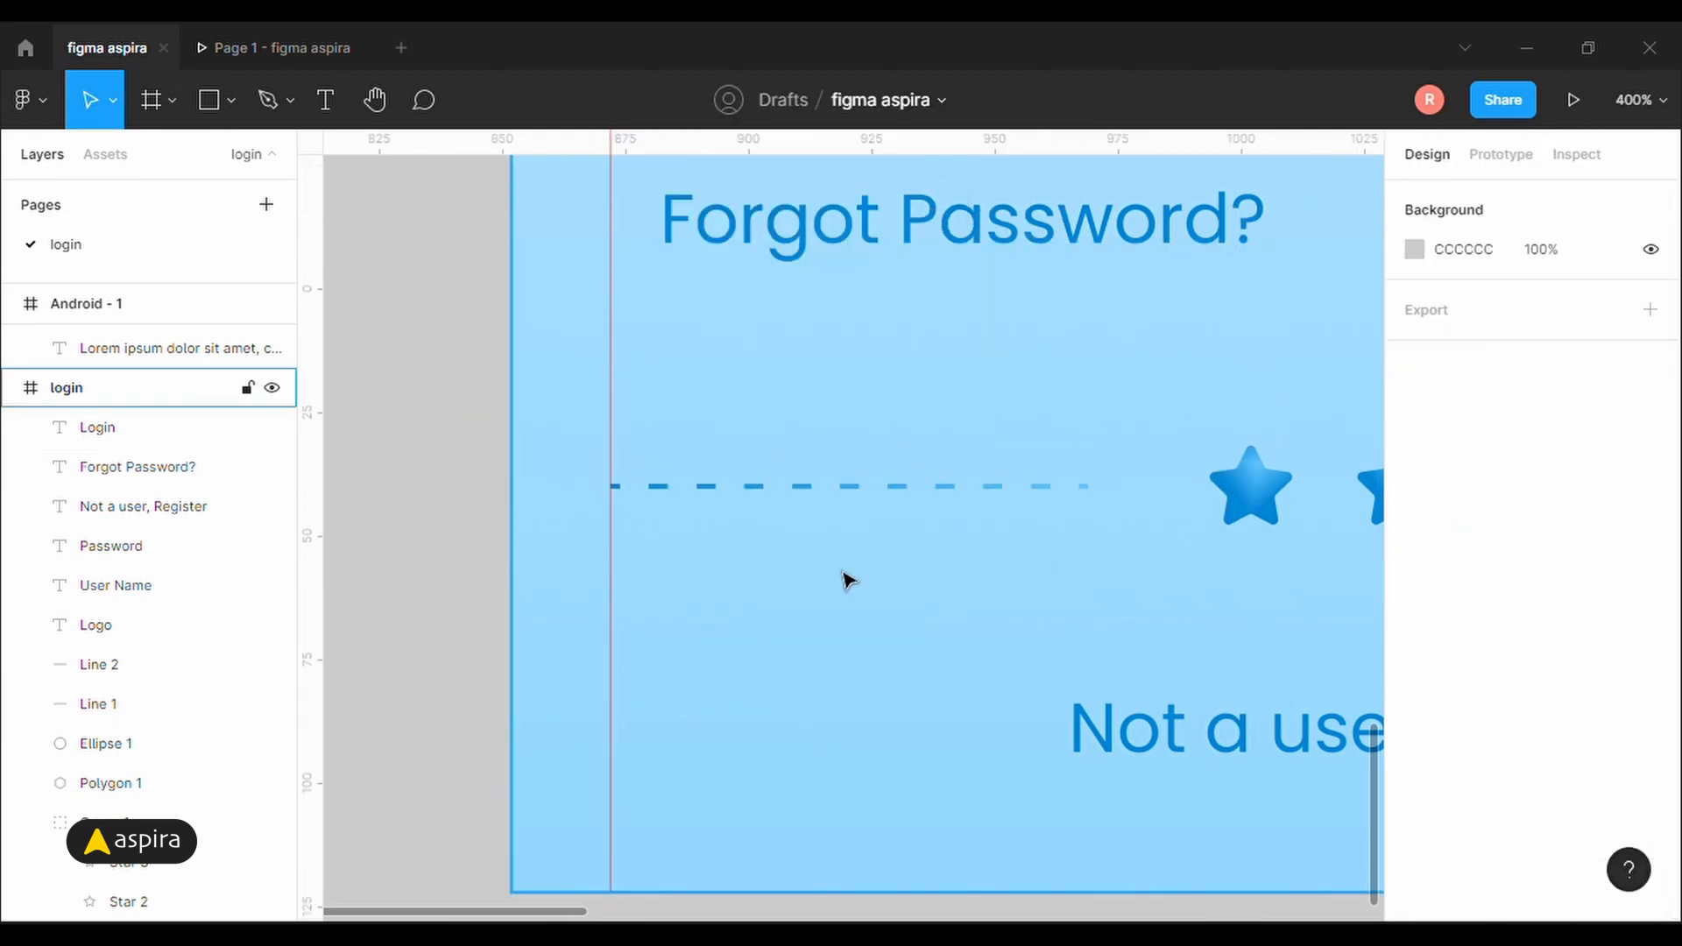
Turn the right divider line's stroke gradient horizontal, with its 0086D6 end outward and the lighter blue end towards the stars.
{"action": "left_click_drag", "start_coordinate": [1311, 582], "coordinate": [499, 547]}
{"action": "left_click_drag", "start_coordinate": [1295, 526], "coordinate": [976, 495]}
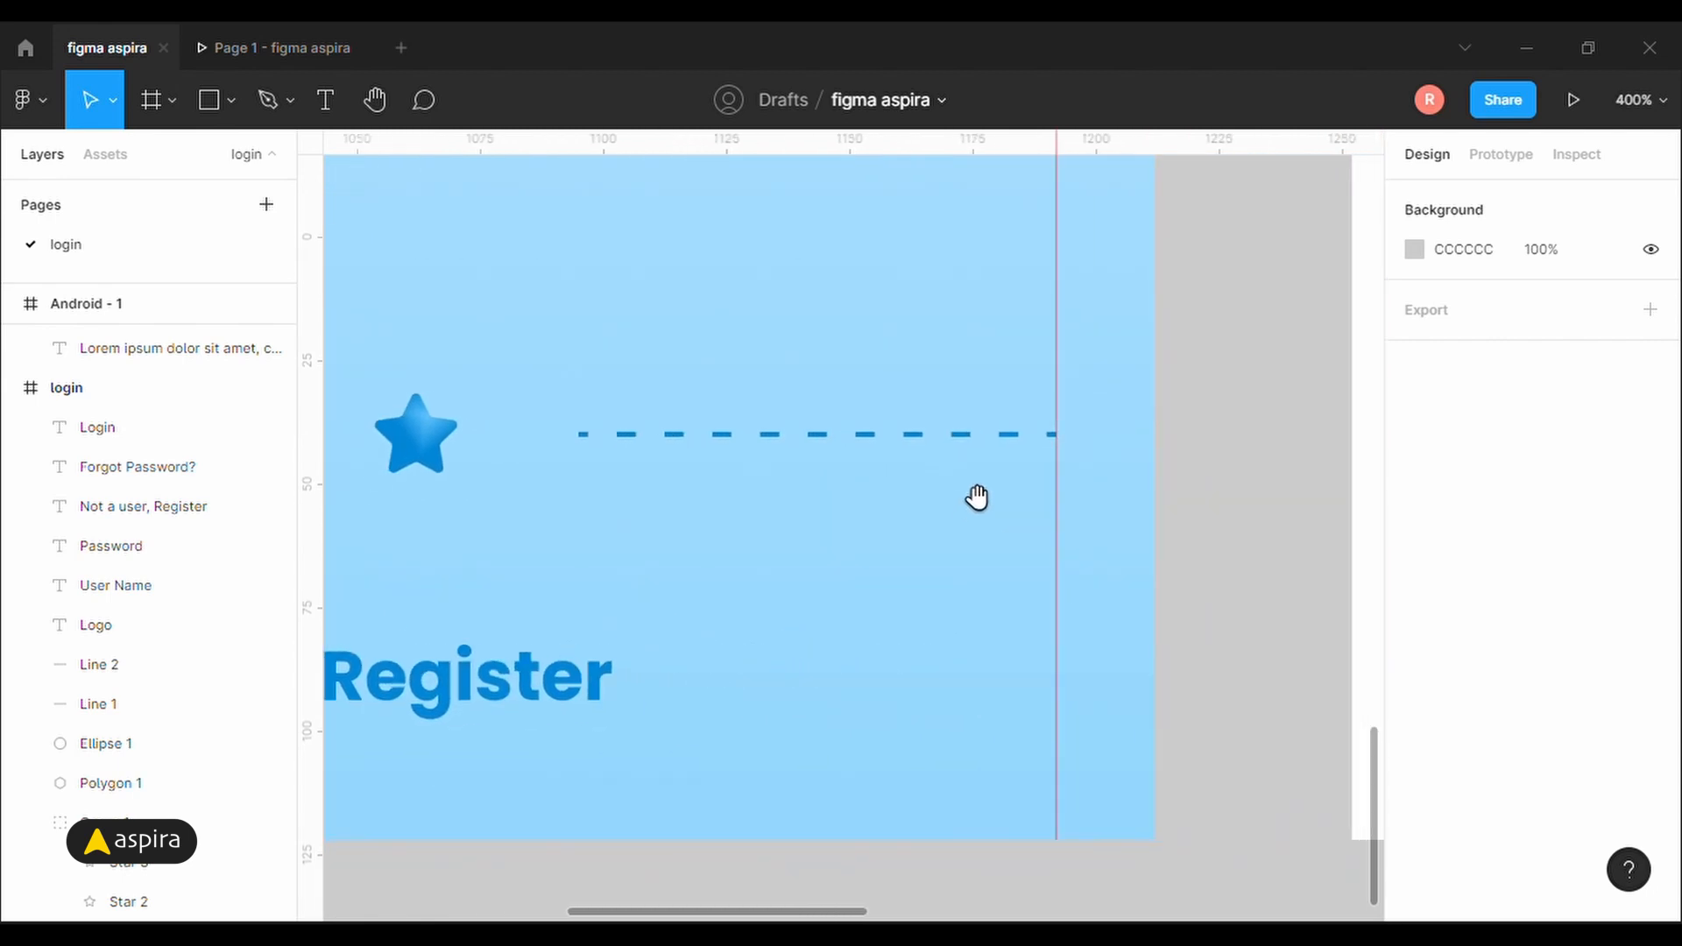
{"action": "left_click", "coordinate": [872, 438]}
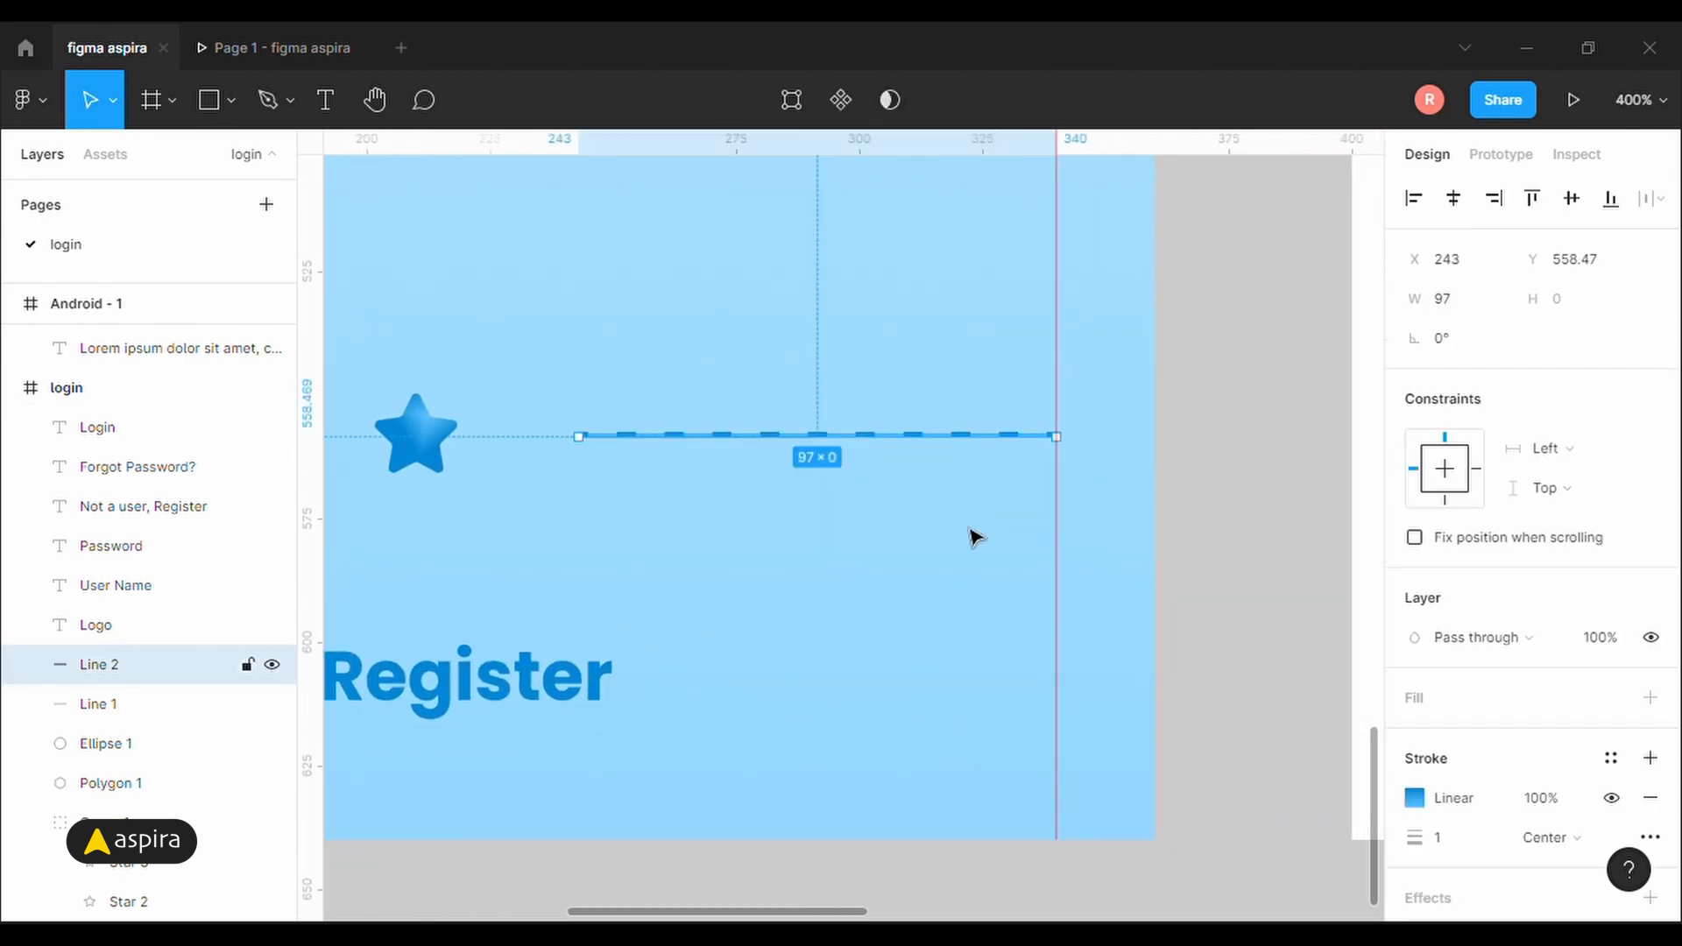
{"action": "left_click", "coordinate": [1424, 801]}
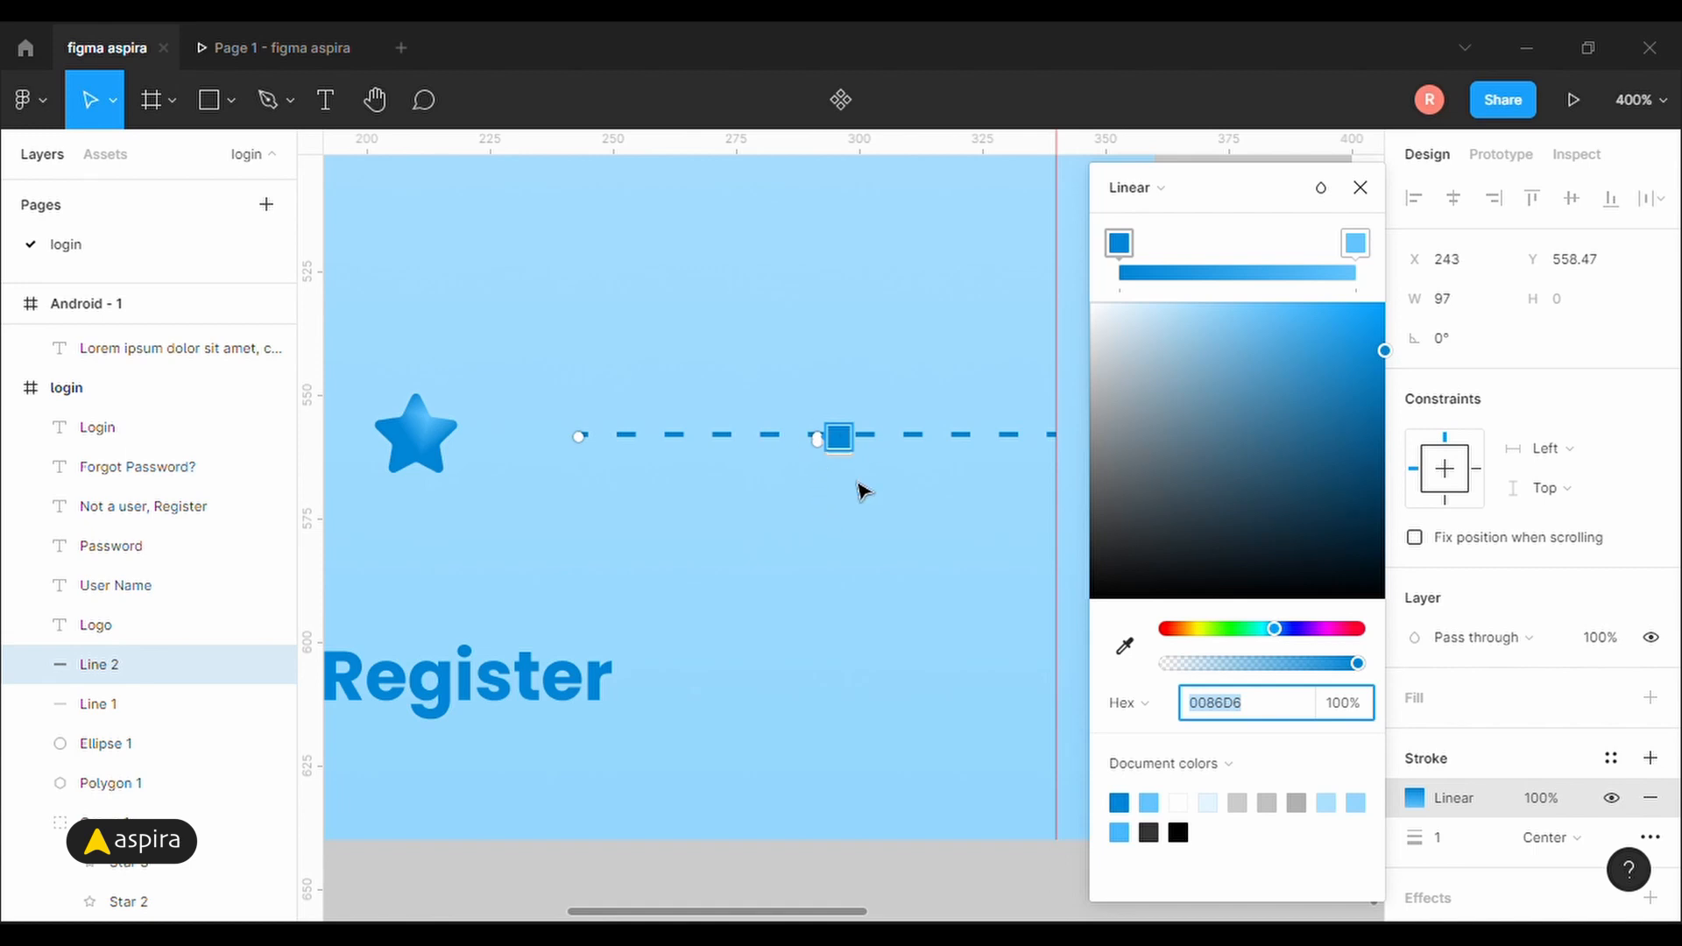
{"action": "key", "text": "BackSpace"}
{"action": "type", "text": "0086D6"}
{"action": "key", "text": "Return"}
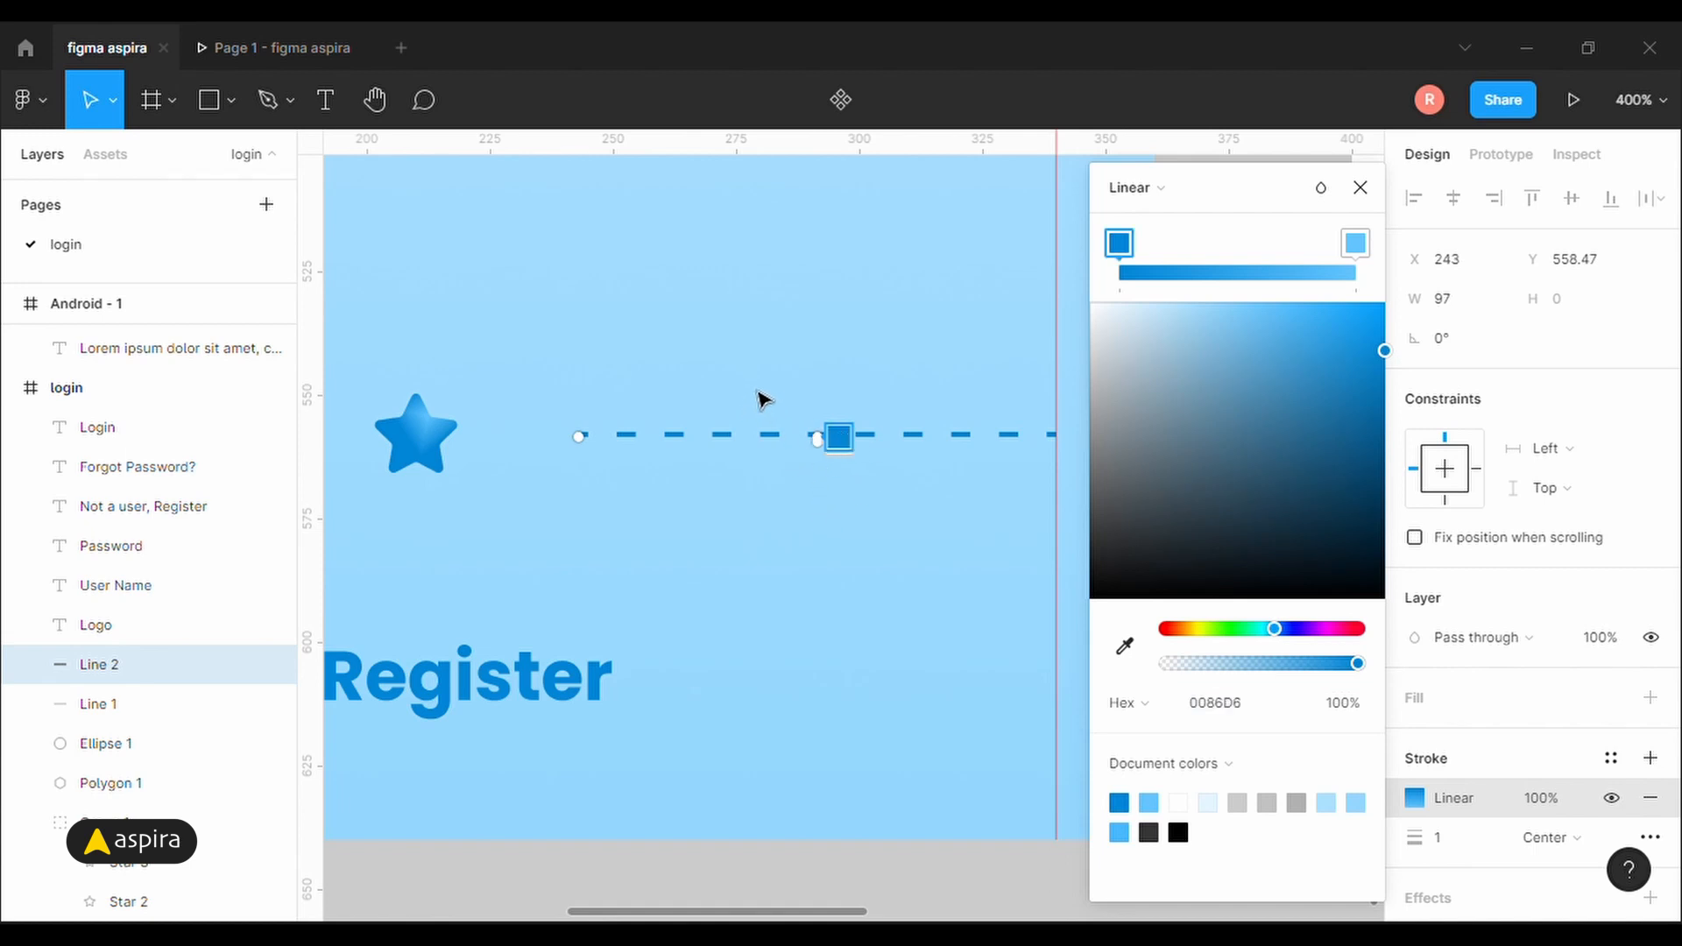
{"action": "left_click_drag", "start_coordinate": [776, 378], "coordinate": [912, 526]}
{"action": "left_click_drag", "start_coordinate": [701, 455], "coordinate": [502, 431]}
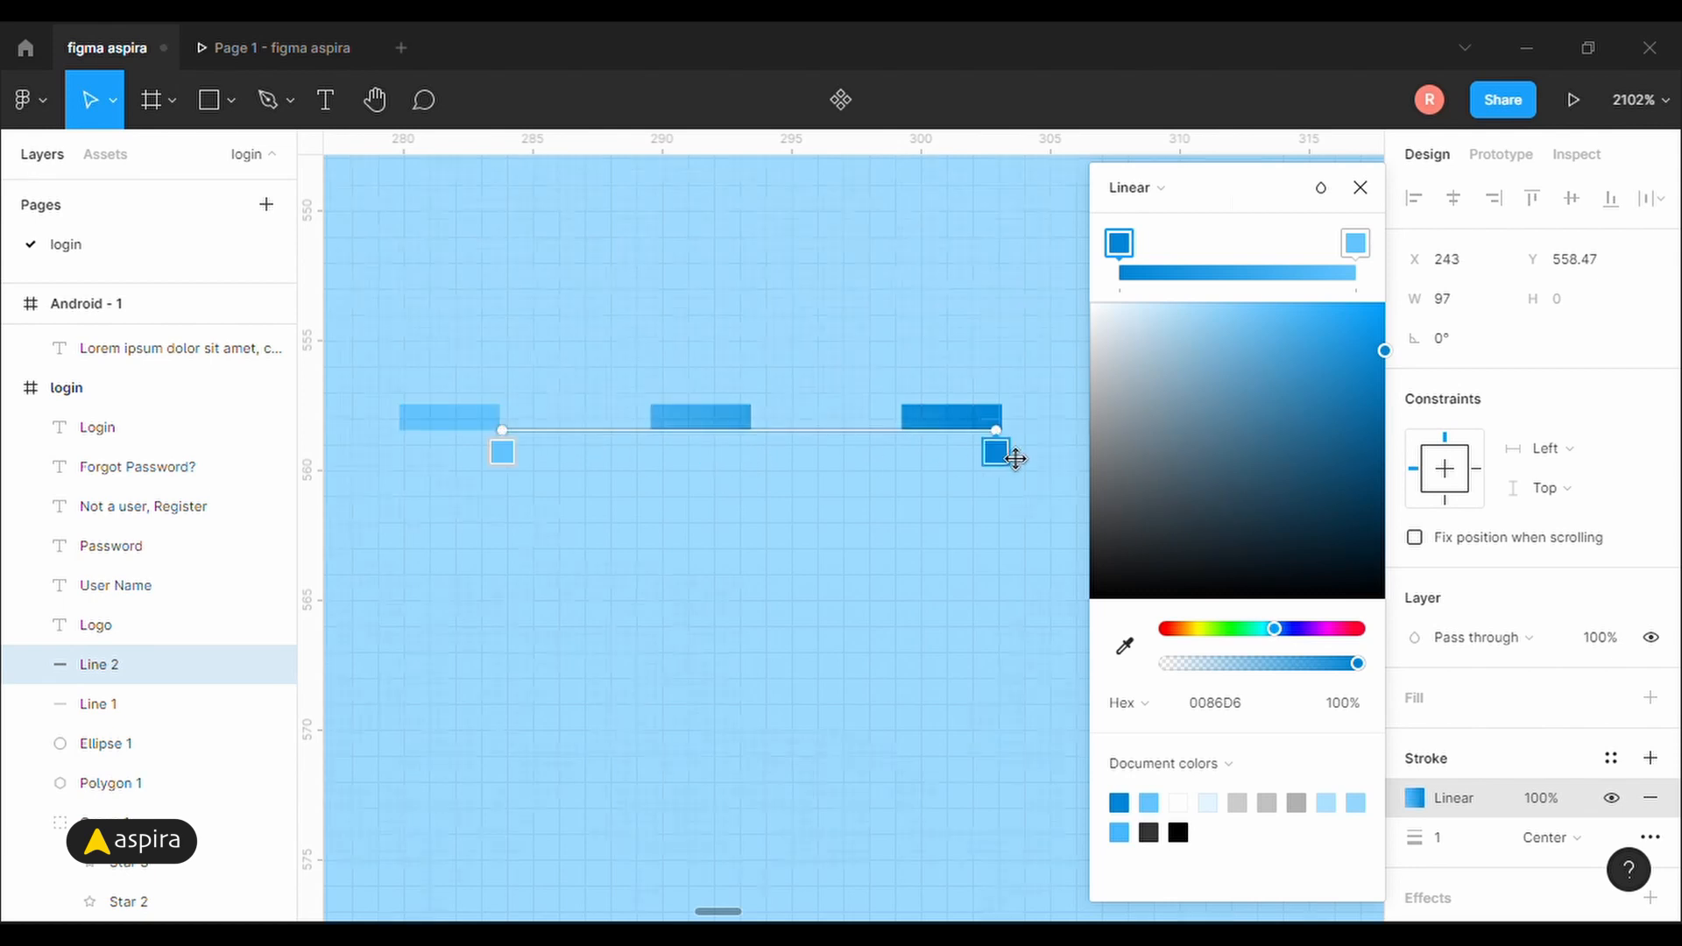
Stretch the right divider line's gradient across its full length, from the outer guide to the end near the stars.
{"action": "scroll", "coordinate": [845, 526], "scroll_direction": "down", "scroll_amount": 5}
{"action": "left_click_drag", "start_coordinate": [1241, 199], "coordinate": [1614, 272]}
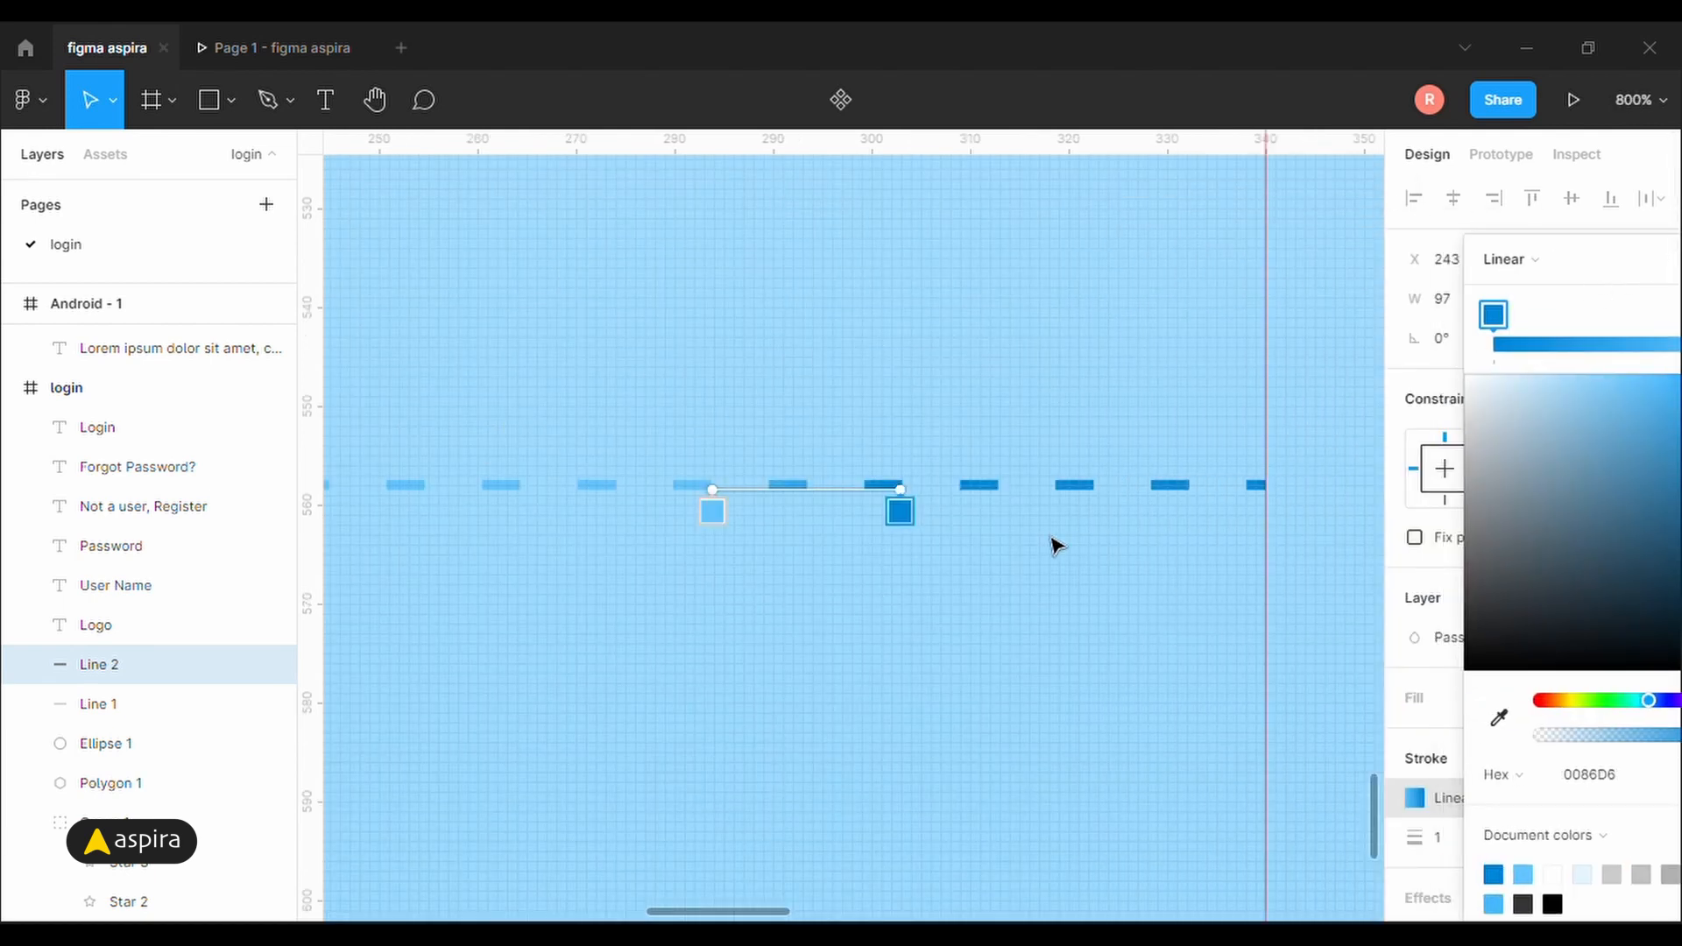
{"action": "left_click_drag", "start_coordinate": [917, 509], "coordinate": [1284, 525]}
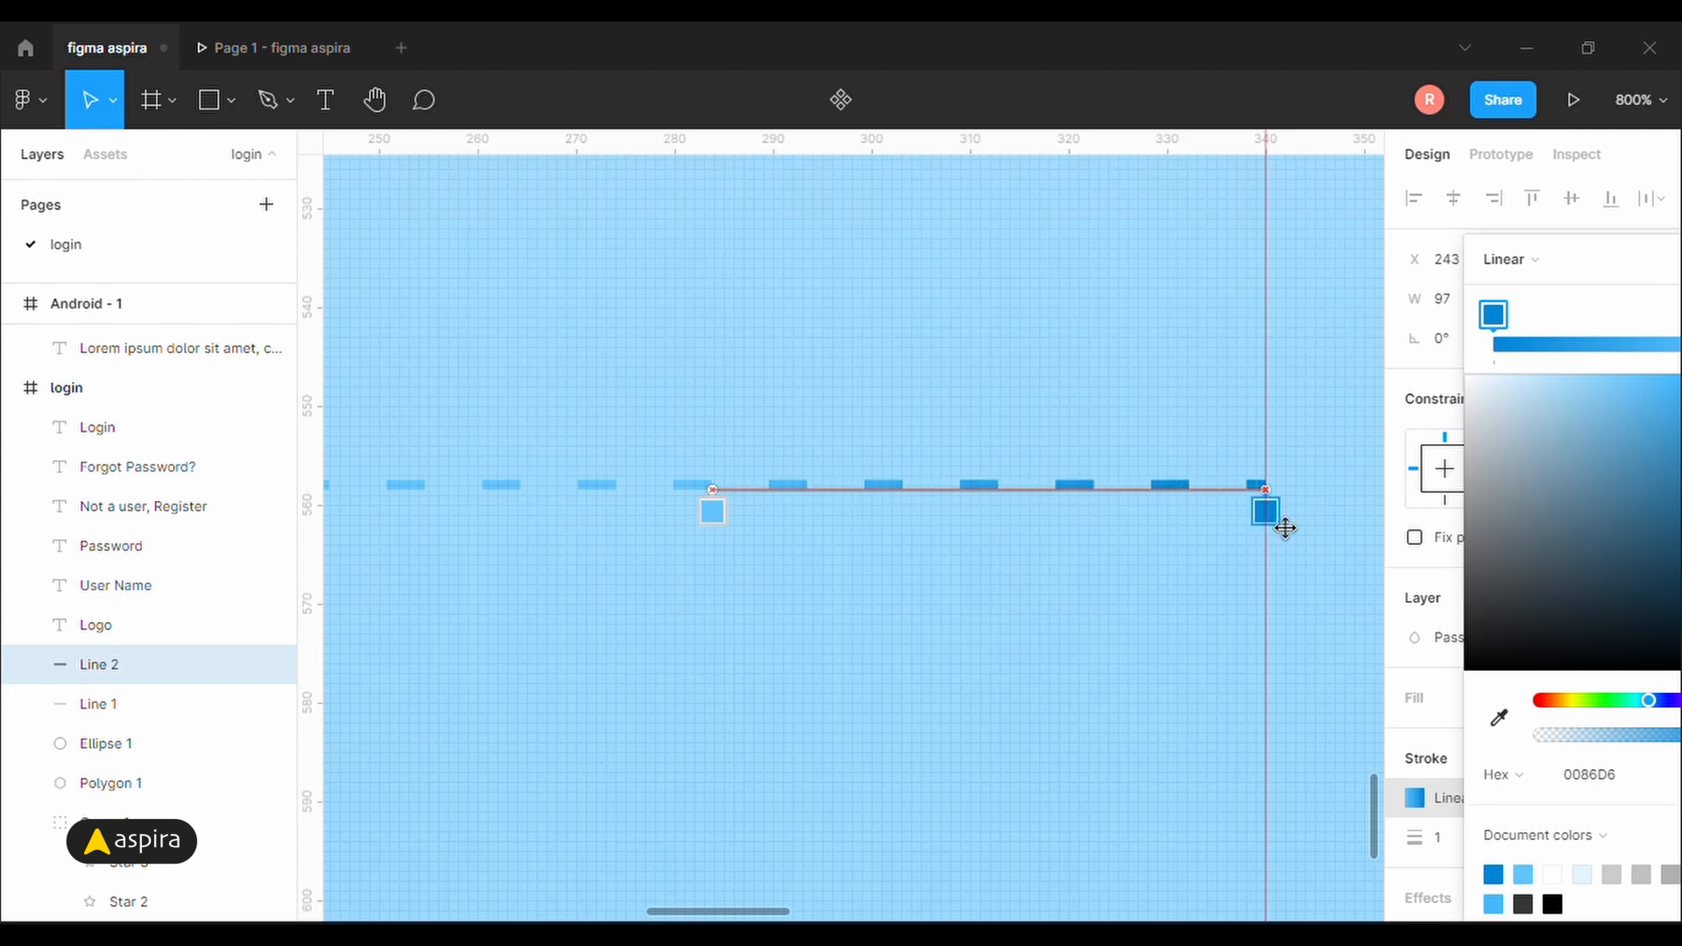
{"action": "left_click_drag", "start_coordinate": [852, 398], "coordinate": [1295, 421]}
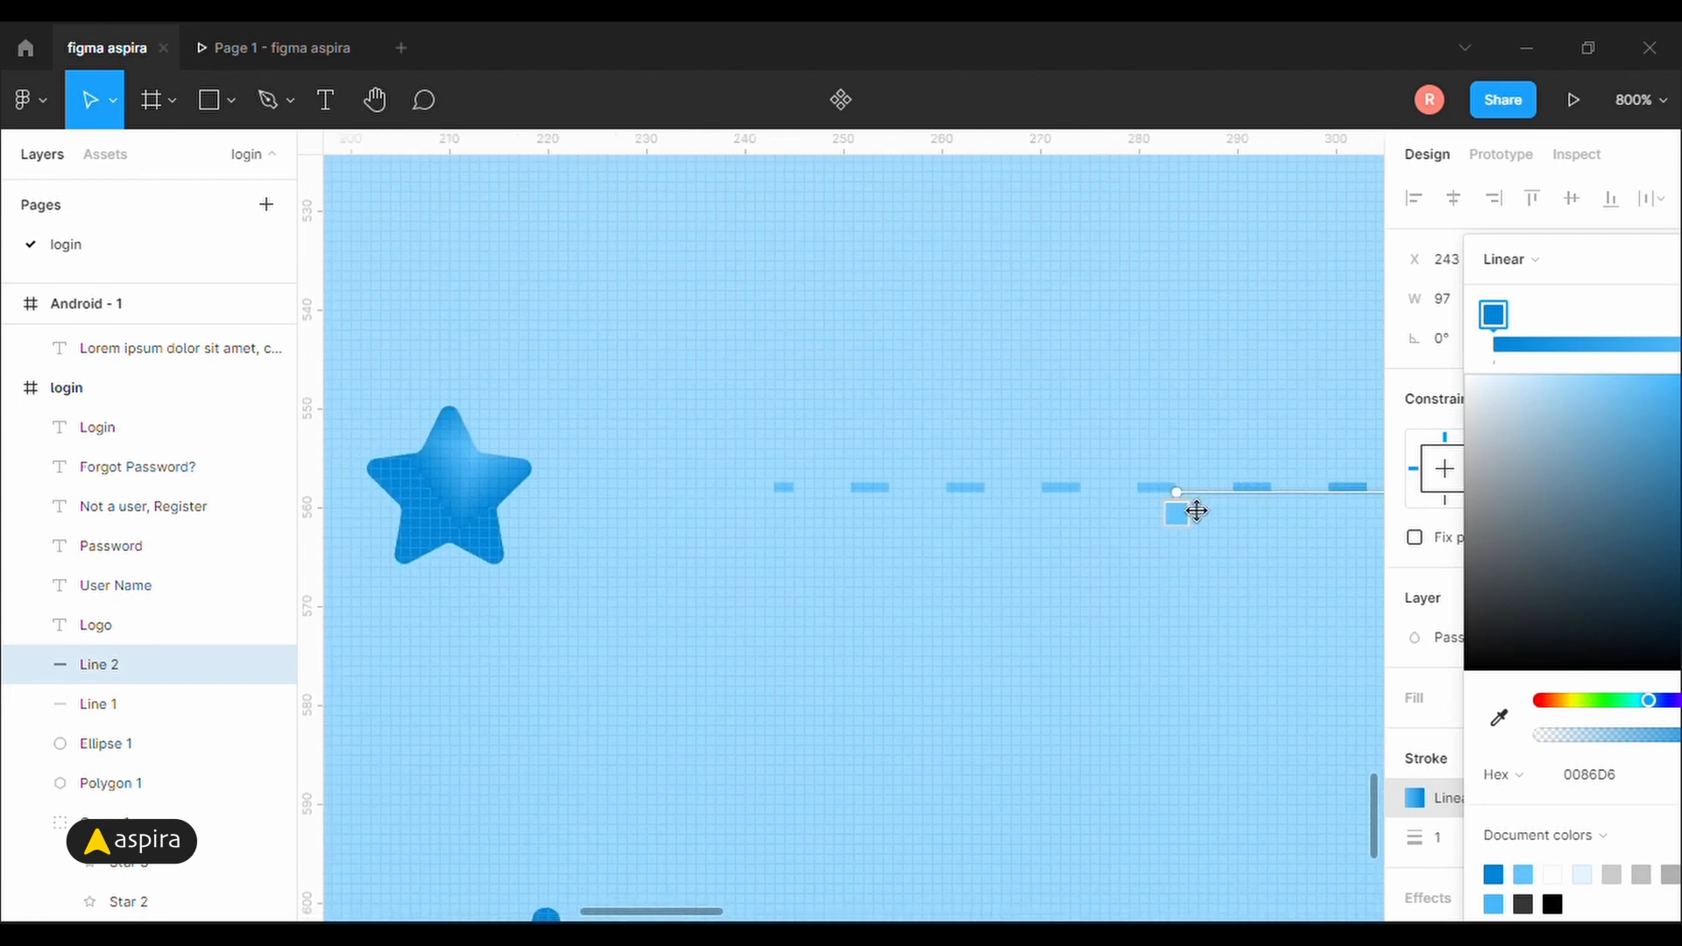
{"action": "left_click_drag", "start_coordinate": [1186, 502], "coordinate": [804, 510]}
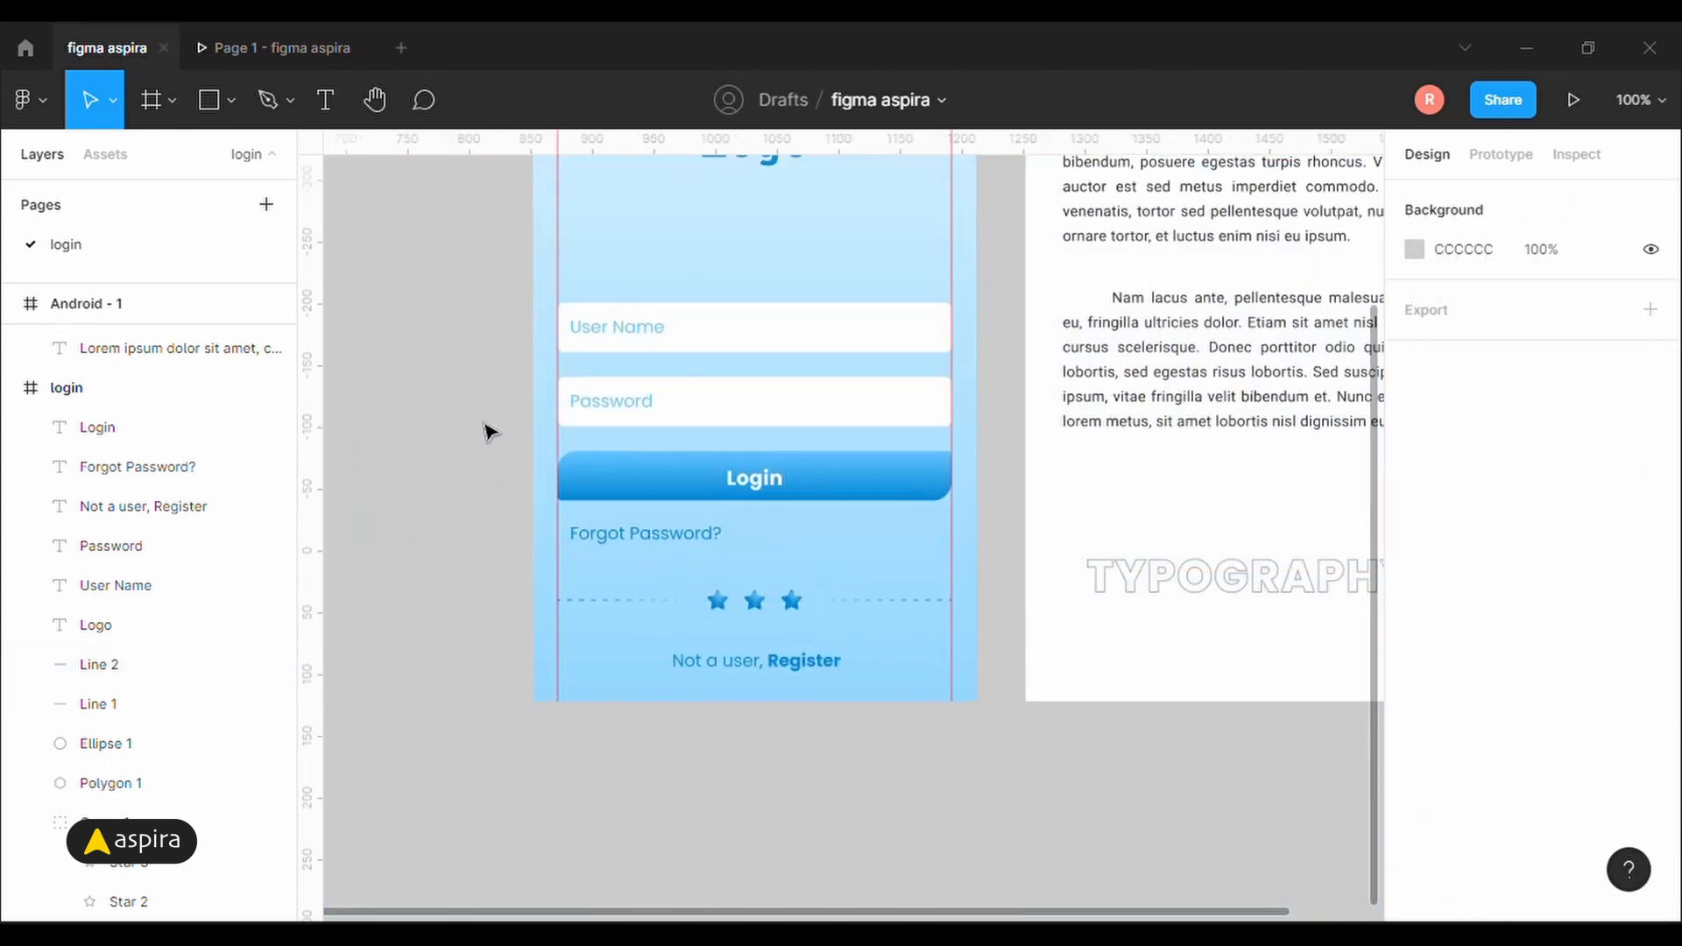
{"action": "scroll", "coordinate": [538, 445], "scroll_direction": "up", "scroll_amount": 3}
{"action": "scroll", "coordinate": [530, 421], "scroll_direction": "down", "scroll_amount": 1}
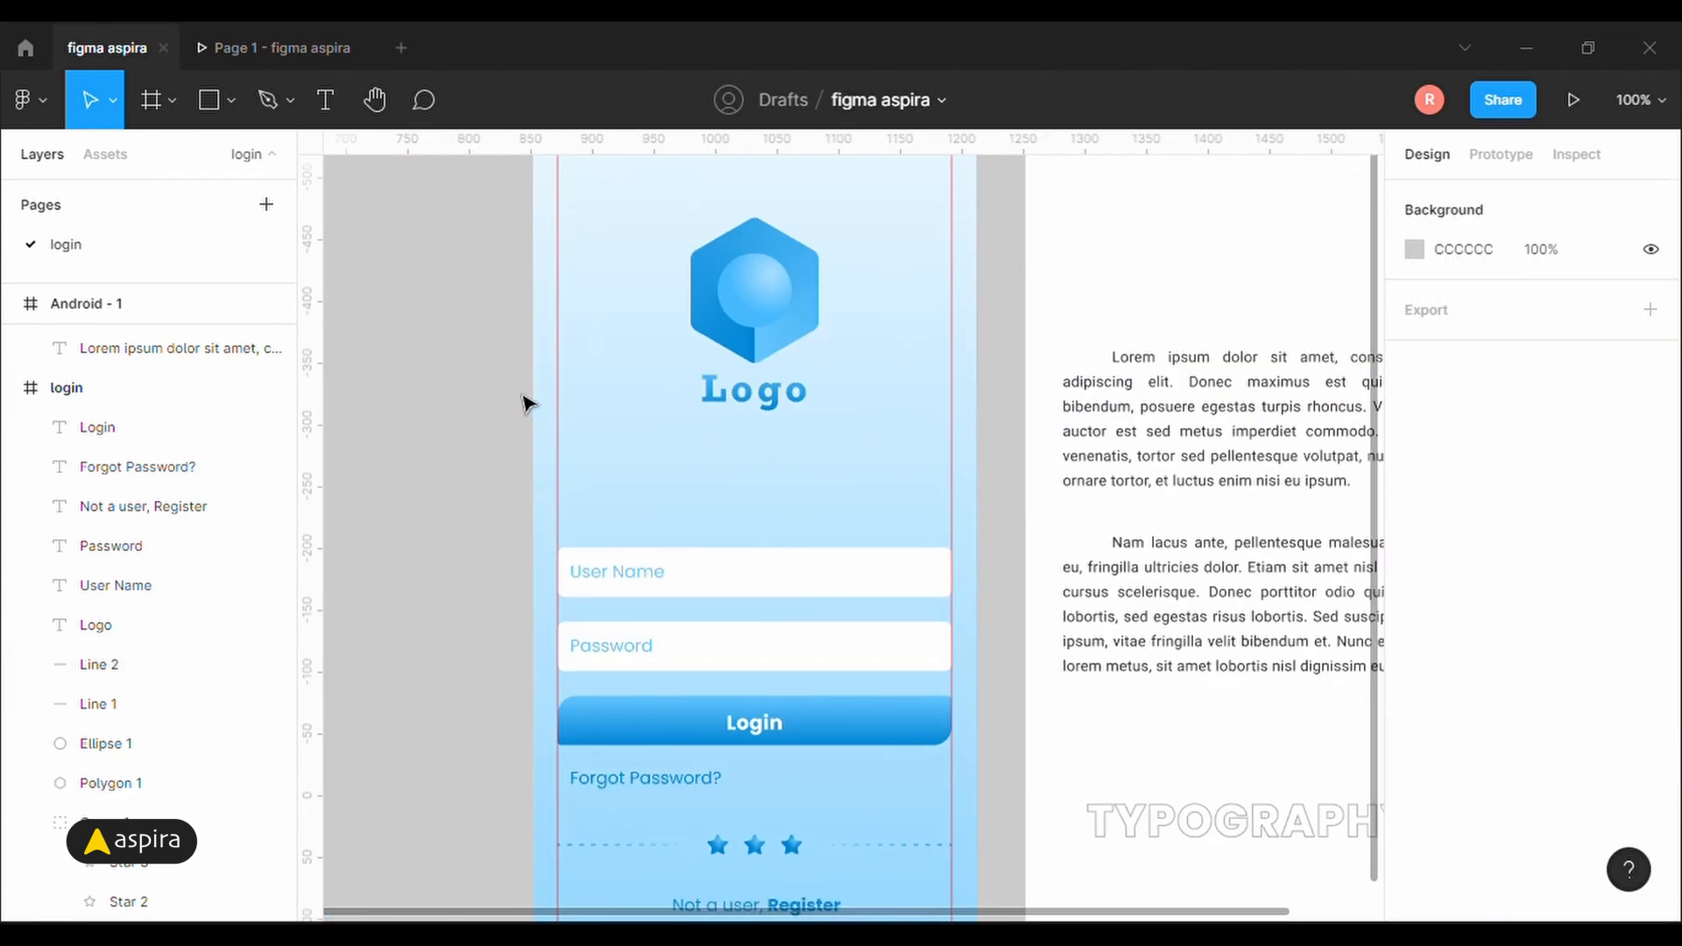
{"action": "scroll", "coordinate": [526, 403], "scroll_direction": "up", "scroll_amount": 1}
{"action": "scroll", "coordinate": [511, 368], "scroll_direction": "up", "scroll_amount": 3}
{"action": "scroll", "coordinate": [512, 368], "scroll_direction": "down", "scroll_amount": 1}
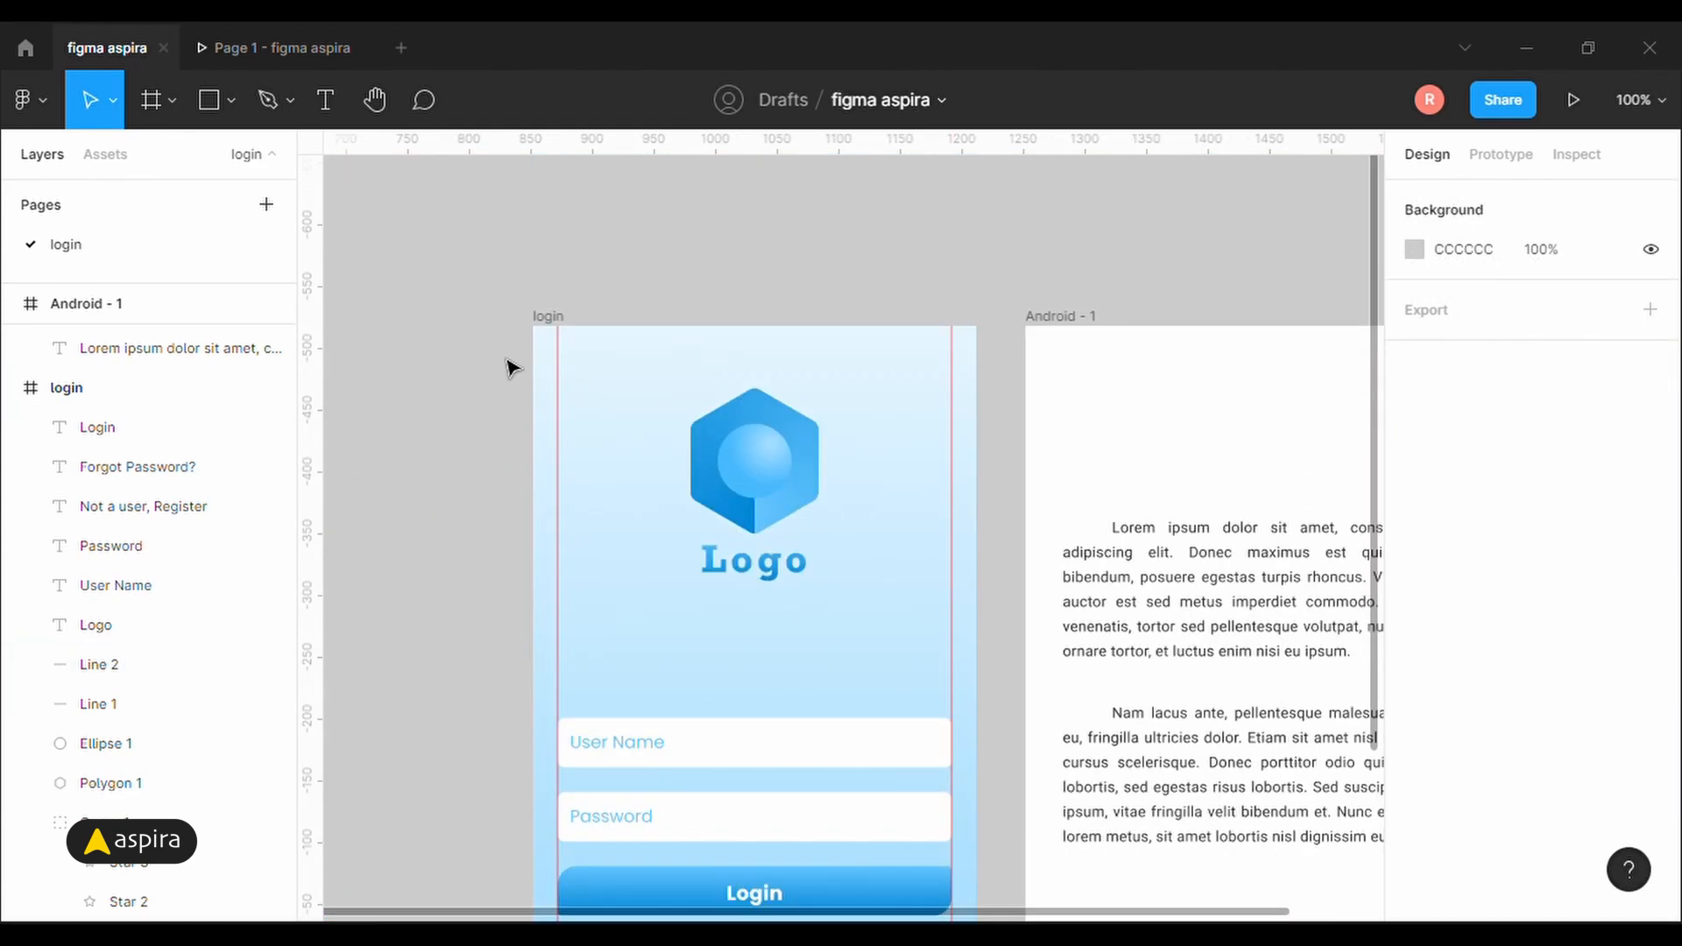
{"action": "scroll", "coordinate": [511, 368], "scroll_direction": "down", "scroll_amount": 2}
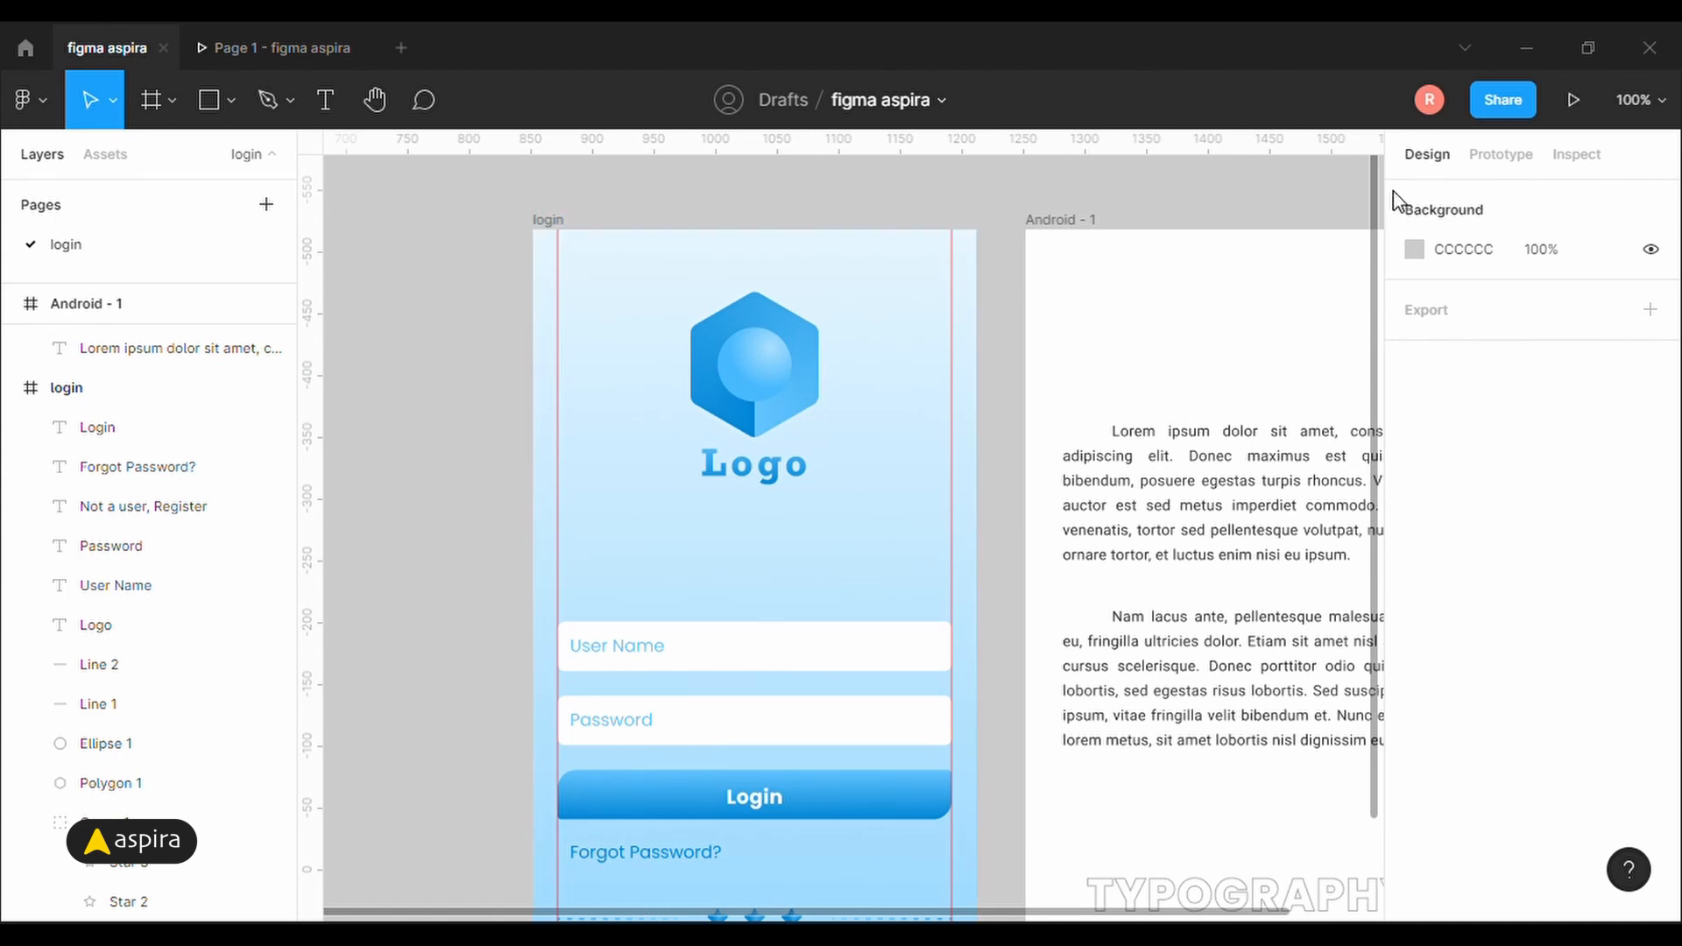
Set the prototype preview's background colour to the document blue 0086D6.
{"action": "left_click", "coordinate": [1503, 159]}
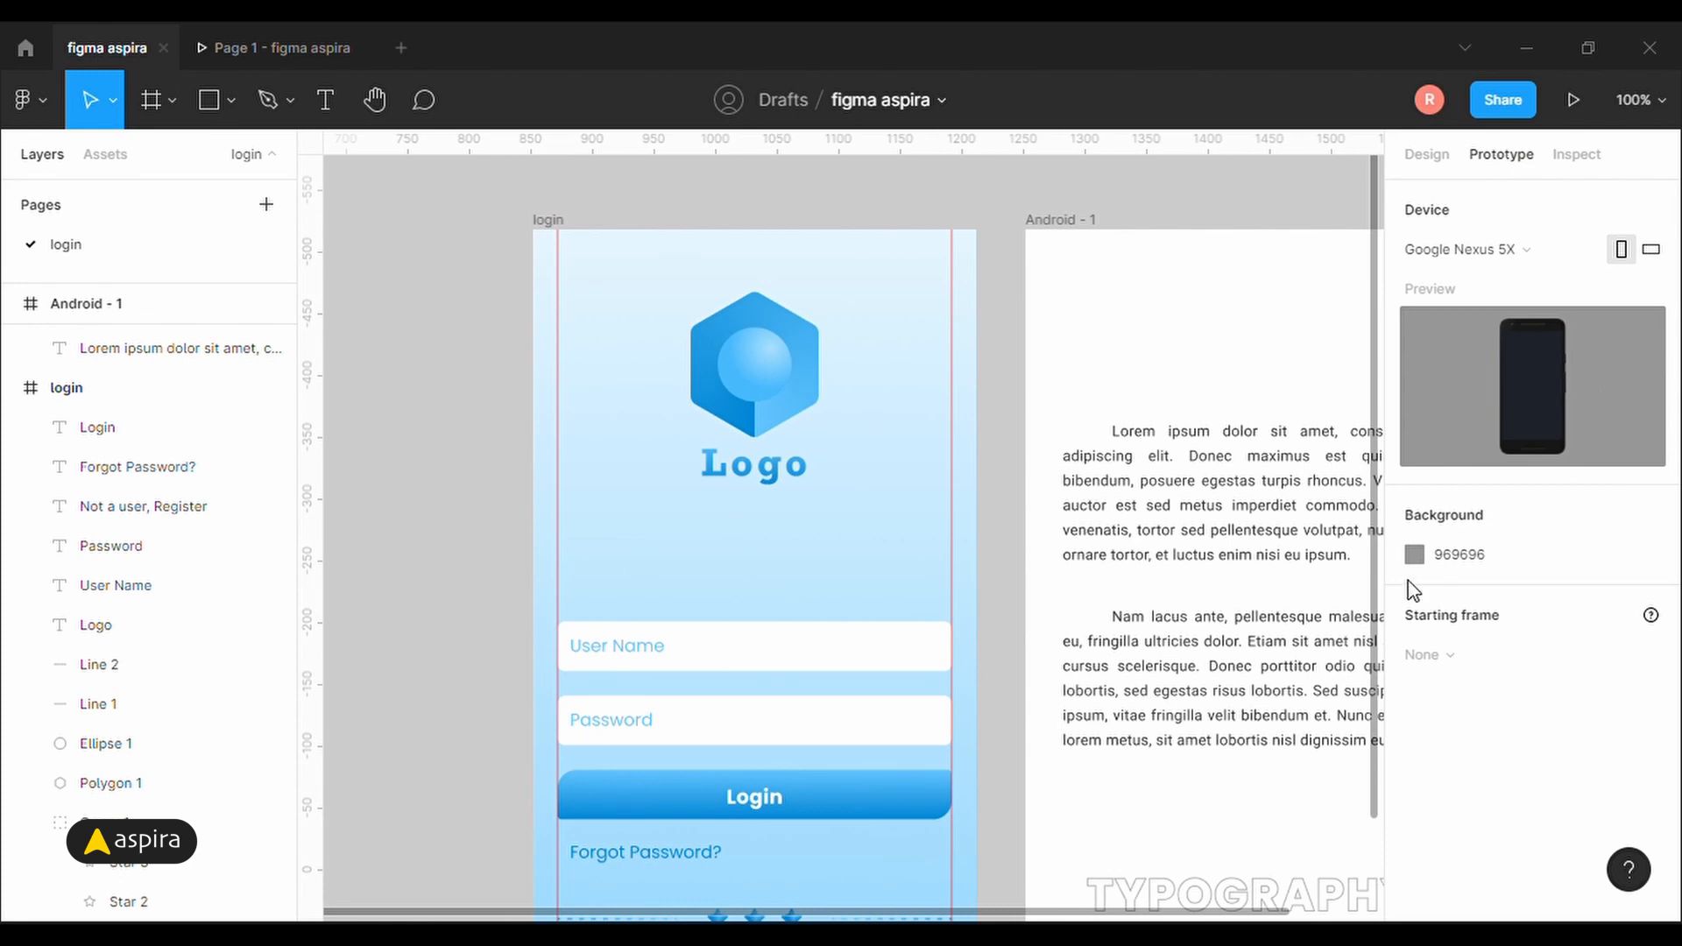
{"action": "left_click", "coordinate": [1414, 554]}
{"action": "left_click", "coordinate": [1130, 830]}
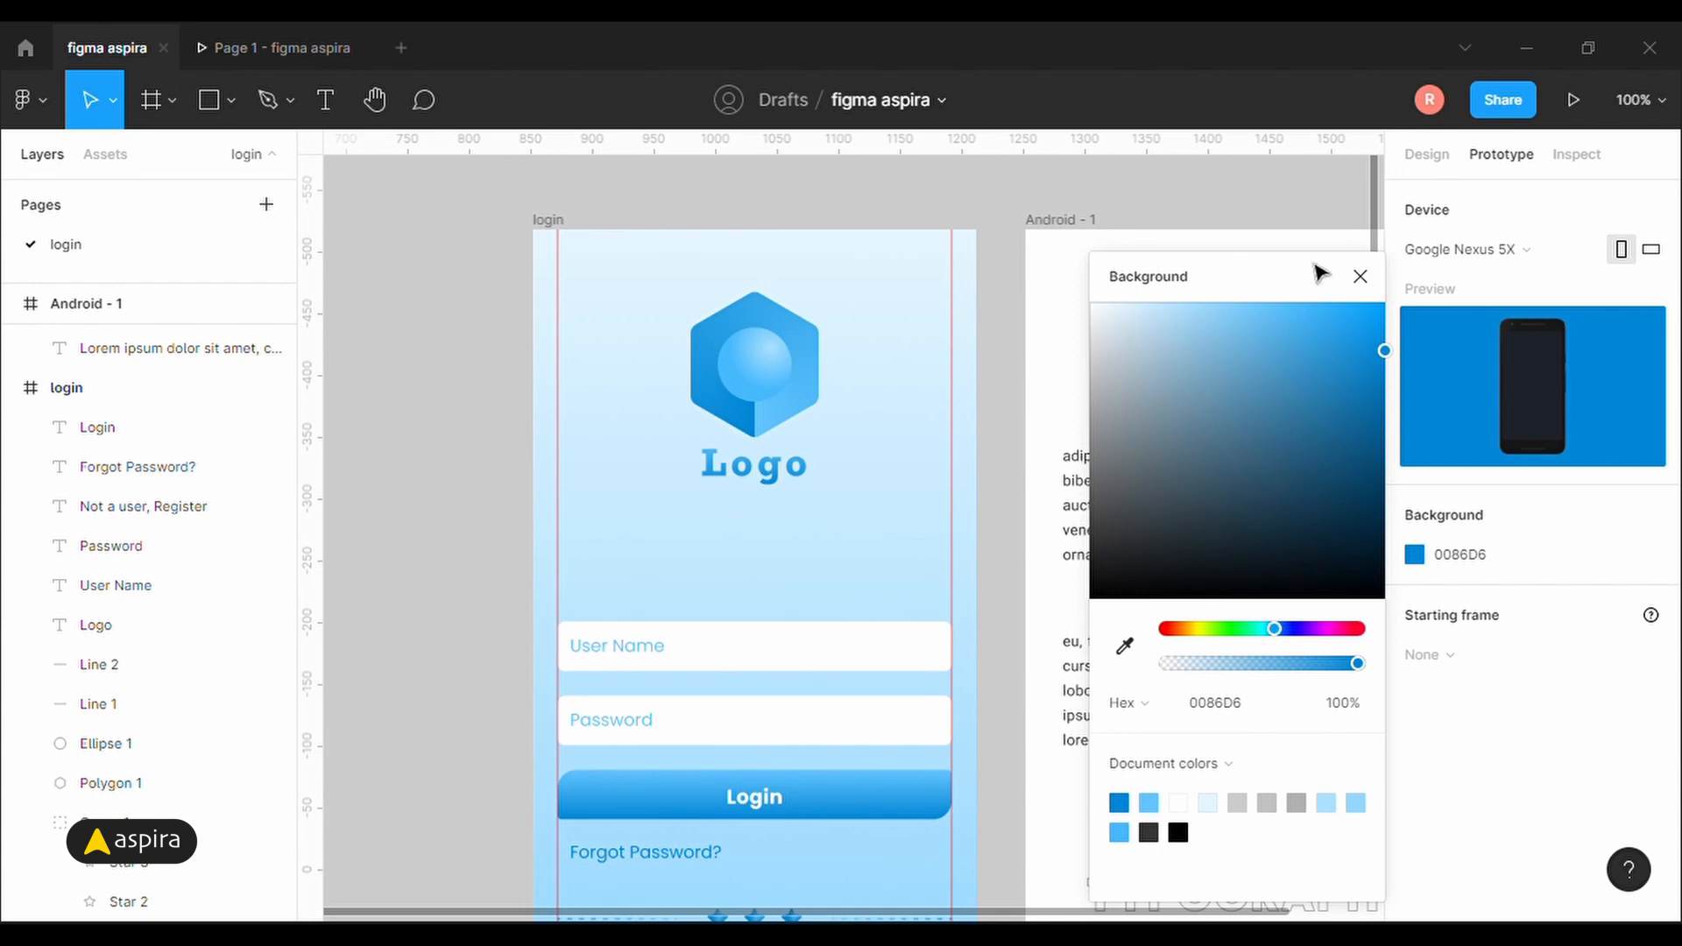
{"action": "left_click", "coordinate": [1359, 277]}
Choose Google Nexus 5X as the prototype device and present the login frame.
{"action": "left_click", "coordinate": [1521, 261]}
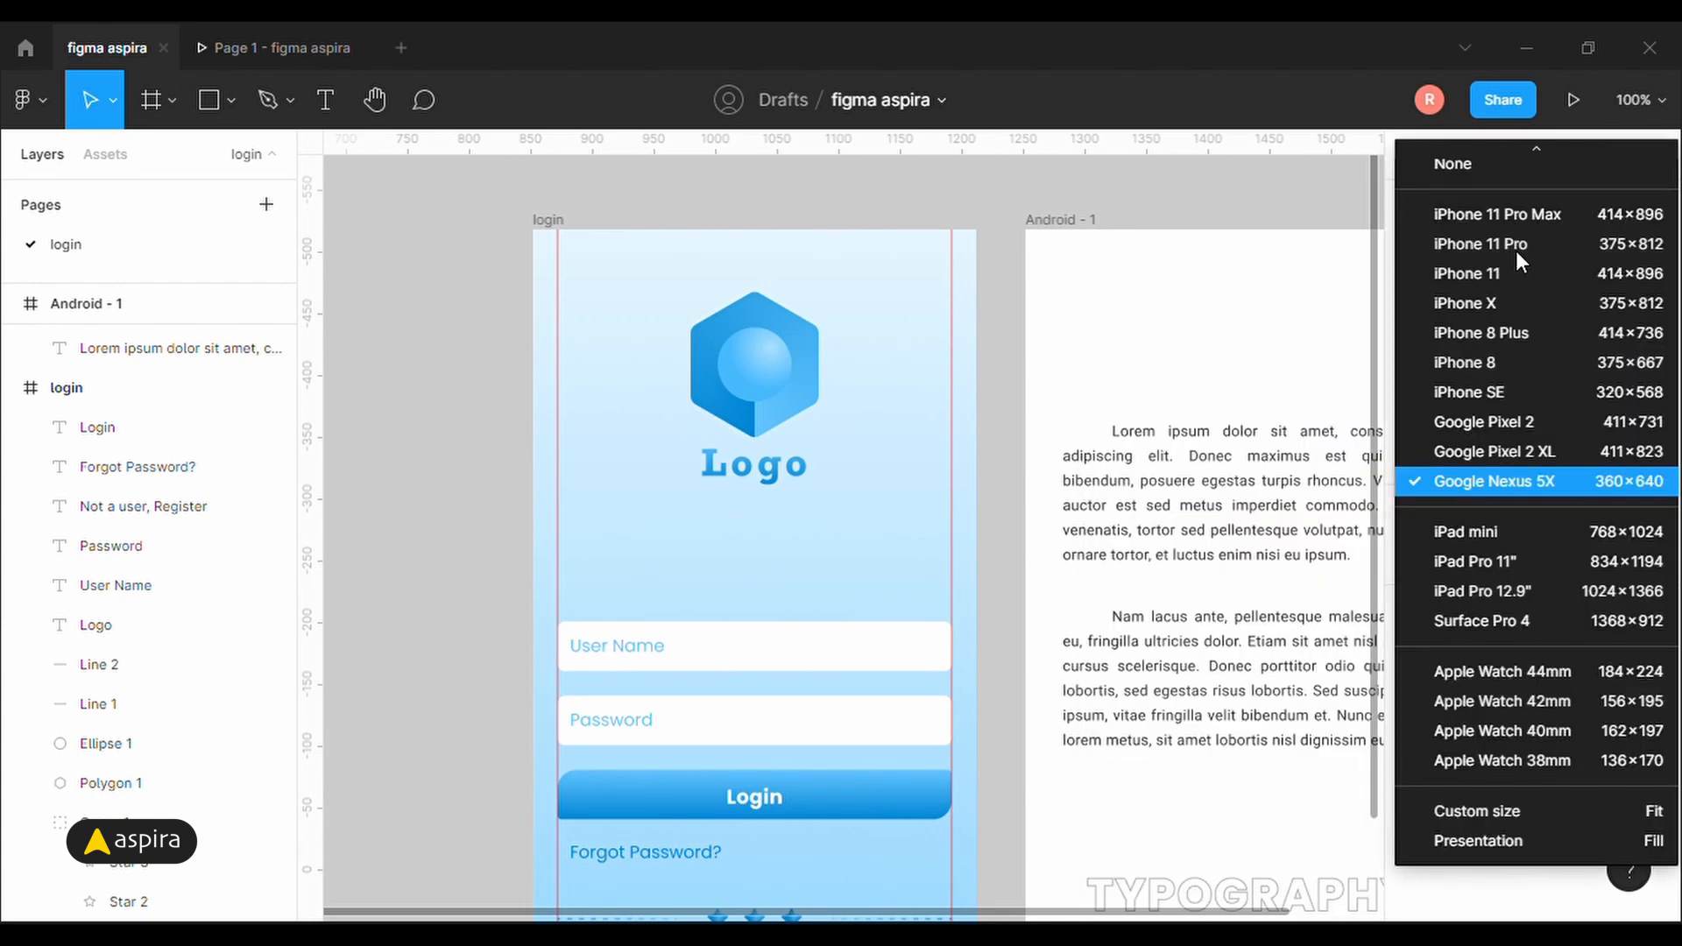
{"action": "left_click", "coordinate": [1520, 477]}
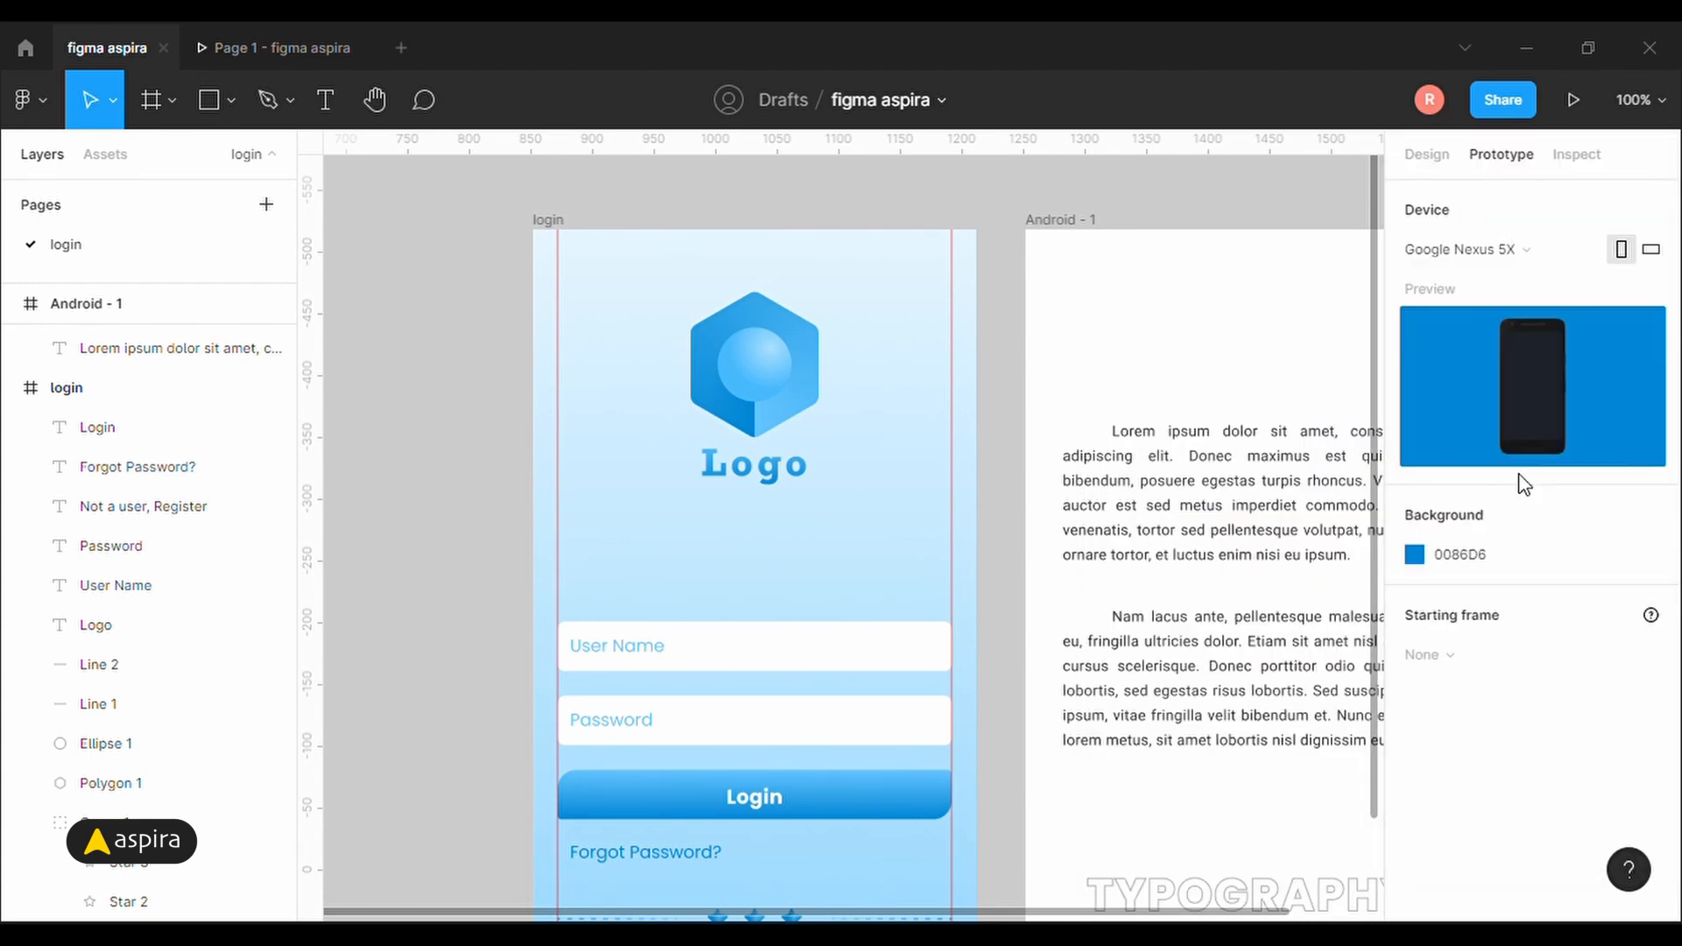
{"action": "left_click", "coordinate": [545, 228]}
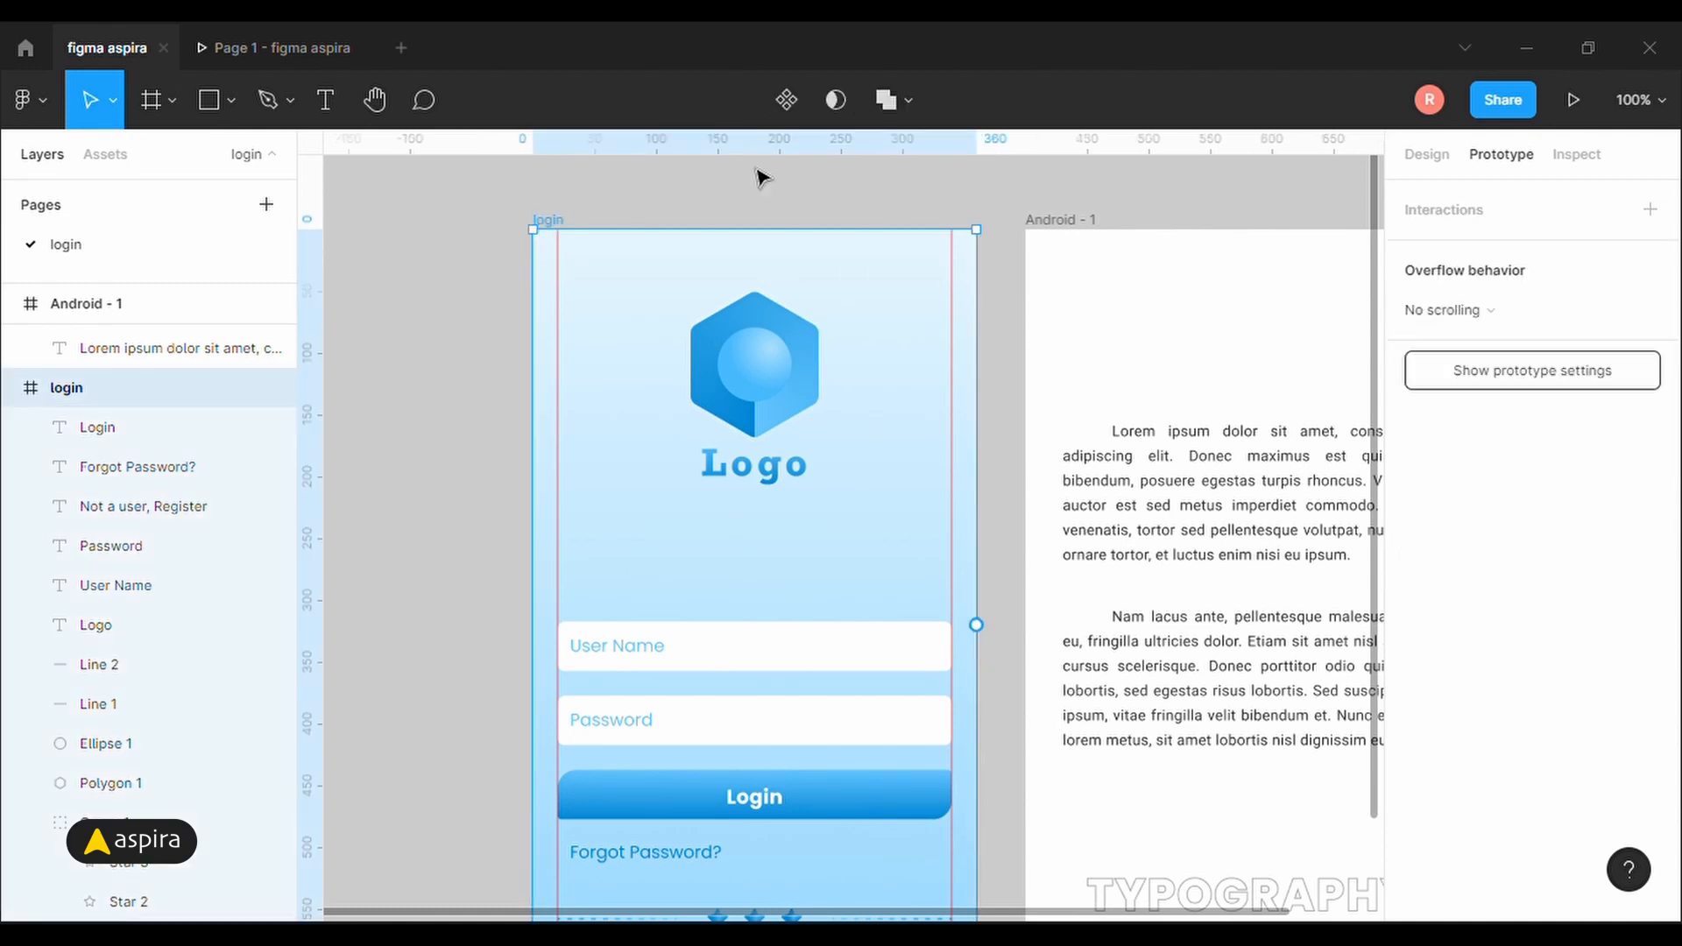
{"action": "left_click", "coordinate": [1571, 105]}
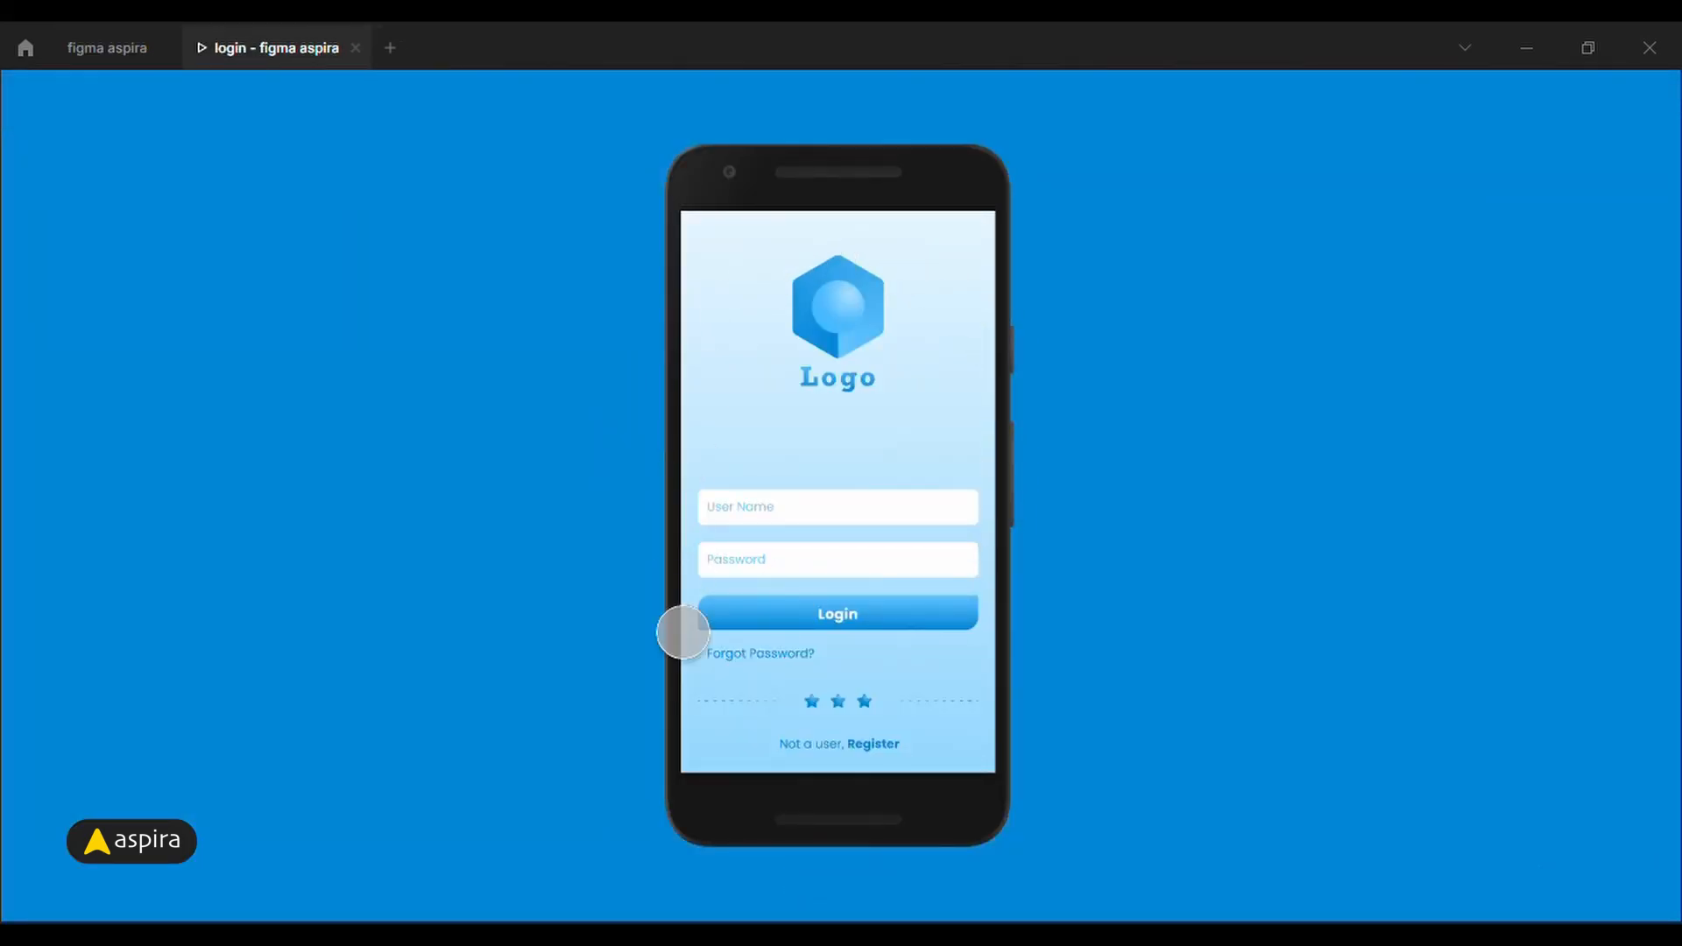